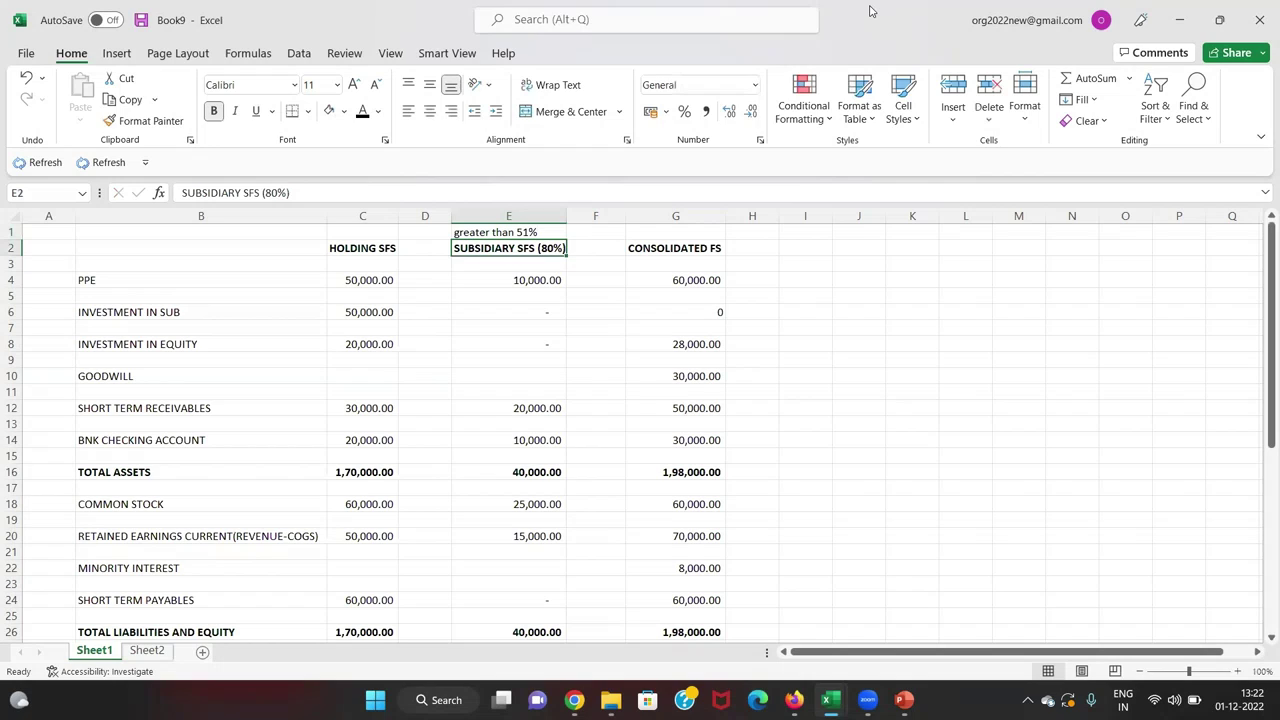
# Look down the subsidiary column to the associate retained earnings note with 40% holding in row 30
pyautogui.press('Down')
pyautogui.press('Up')
pyautogui.press('Down')
pyautogui.press('Down')
pyautogui.press('Down')
pyautogui.press('Down')
pyautogui.press('Down')
pyautogui.press('Down')
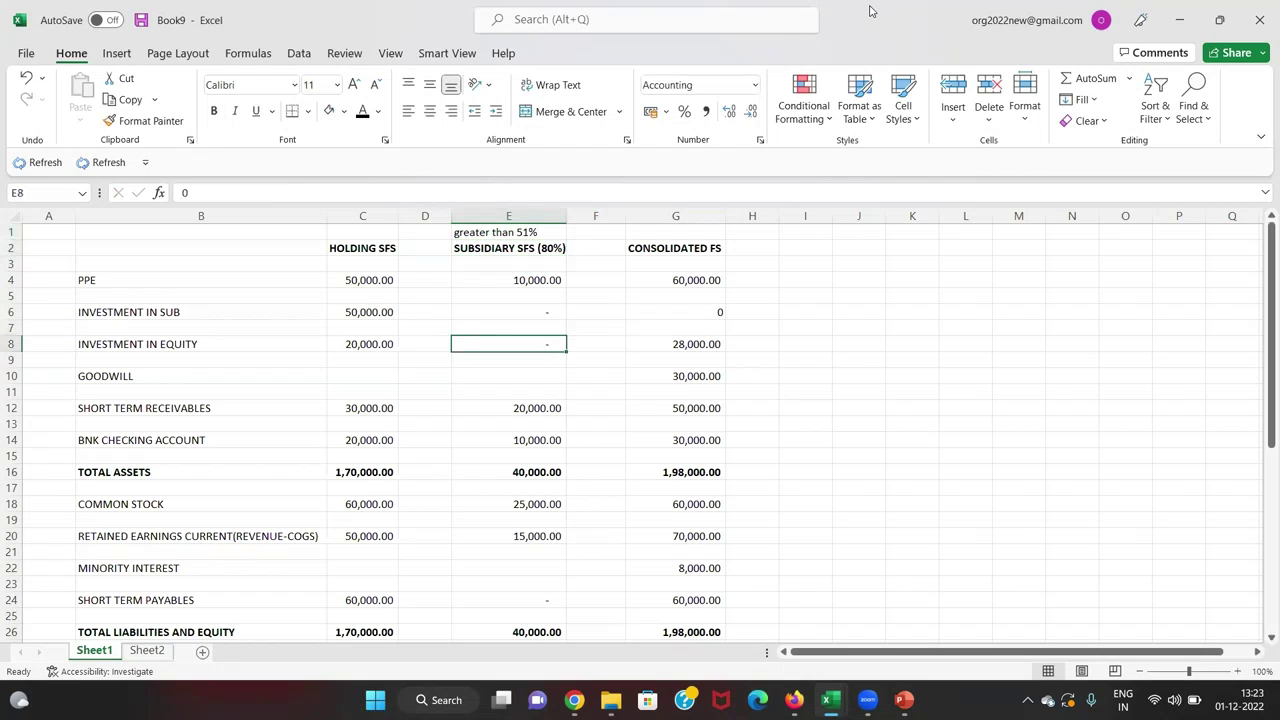
pyautogui.press('Down')
pyautogui.press('Down')
pyautogui.press('Down')
pyautogui.press('Down')
pyautogui.press('Down')
pyautogui.press('Down')
pyautogui.press('Down')
pyautogui.press('Down')
pyautogui.press('Down')
pyautogui.press('Down')
pyautogui.press('Down')
pyautogui.press('Down')
pyautogui.press('Down')
pyautogui.press('Down')
pyautogui.press('Down')
pyautogui.press('Down')
pyautogui.press('Down')
pyautogui.press('Down')
pyautogui.press('Down')
pyautogui.press('Down')
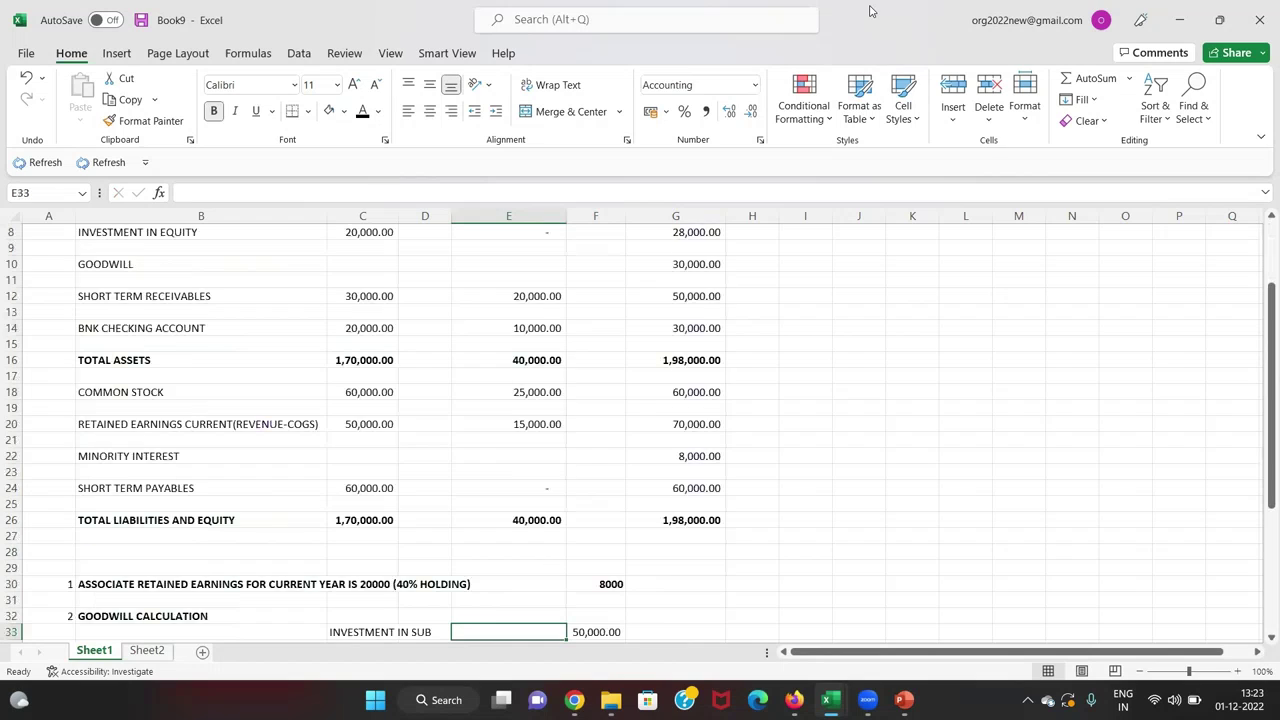
pyautogui.press('Up')
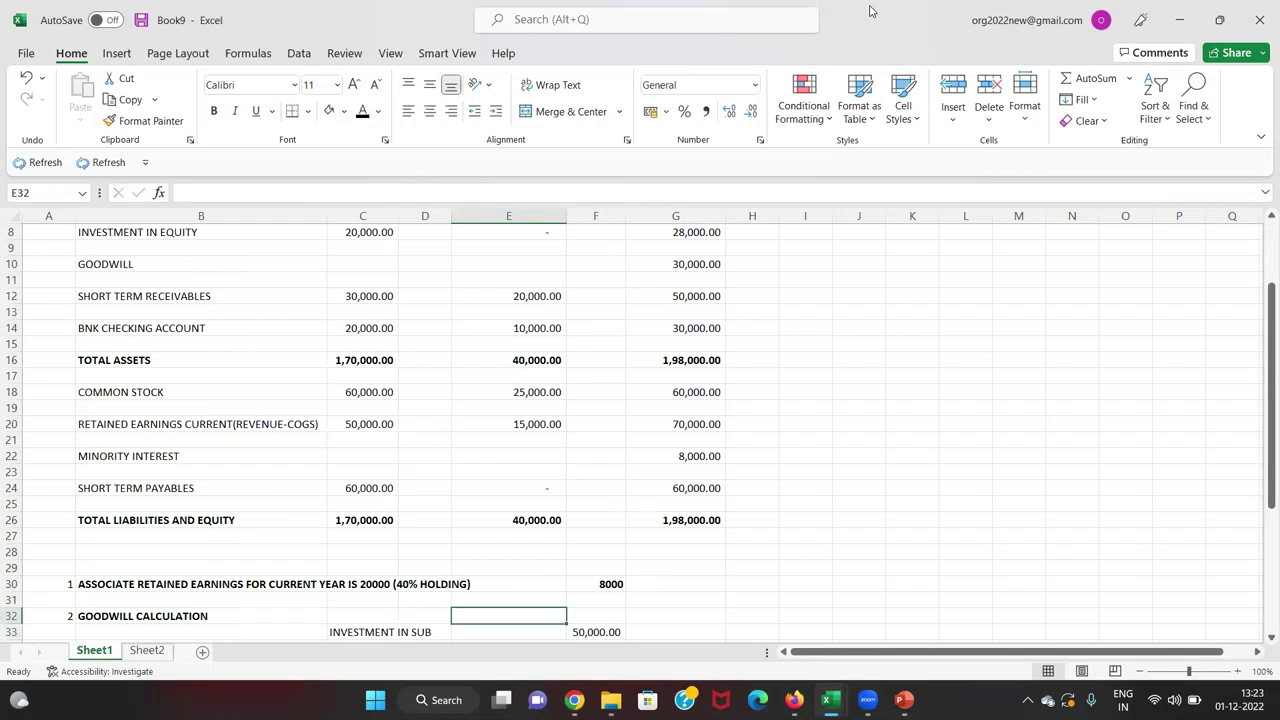
pyautogui.press('Up')
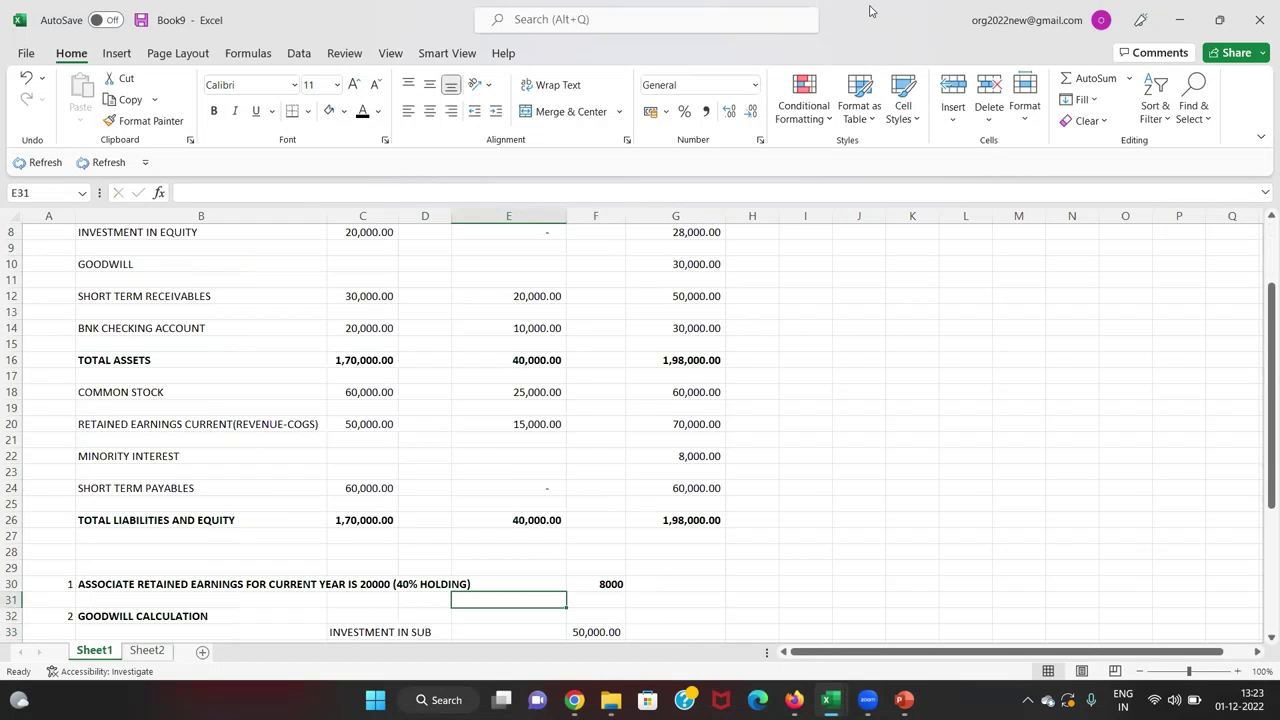
pyautogui.press('Up')
pyautogui.press('Left')
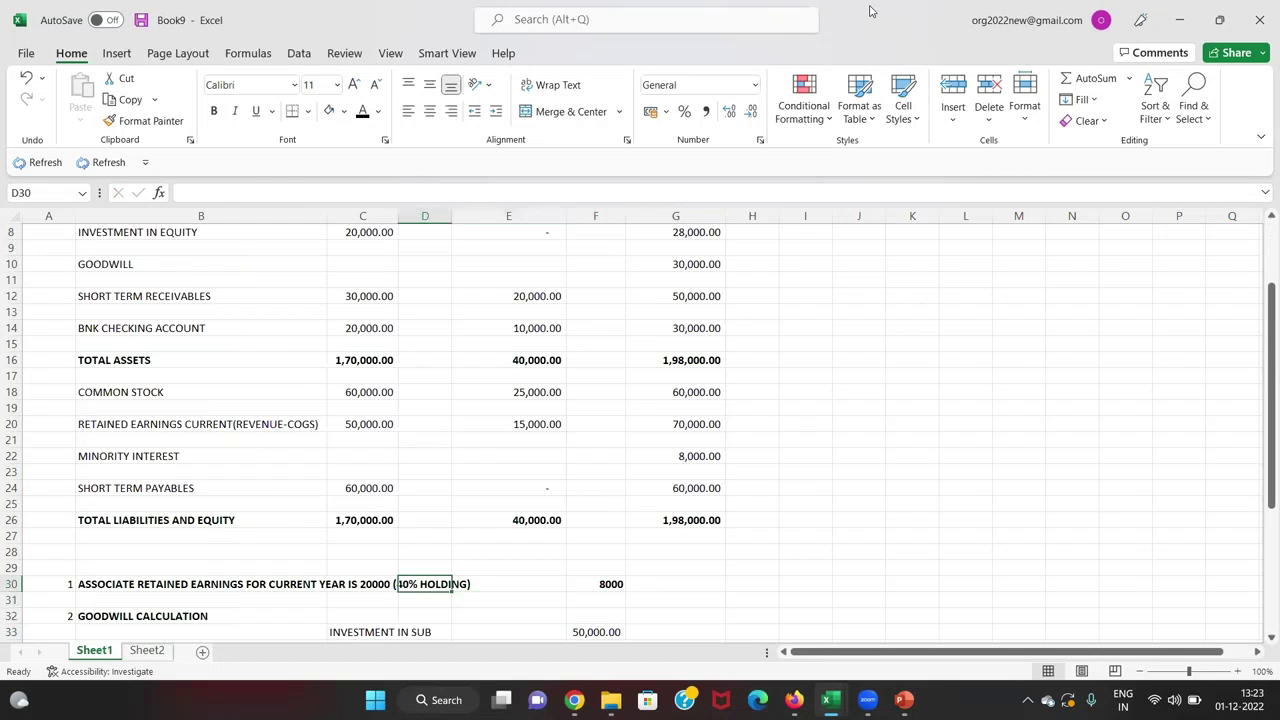
pyautogui.press('Left')
pyautogui.press('Left')
# Enter the note "significant influence" in cell H30, beside the associate retained earnings line
pyautogui.press('Right')
pyautogui.press('Right')
pyautogui.press('Right')
pyautogui.press('Right')
pyautogui.press('Right')
pyautogui.press('Right')
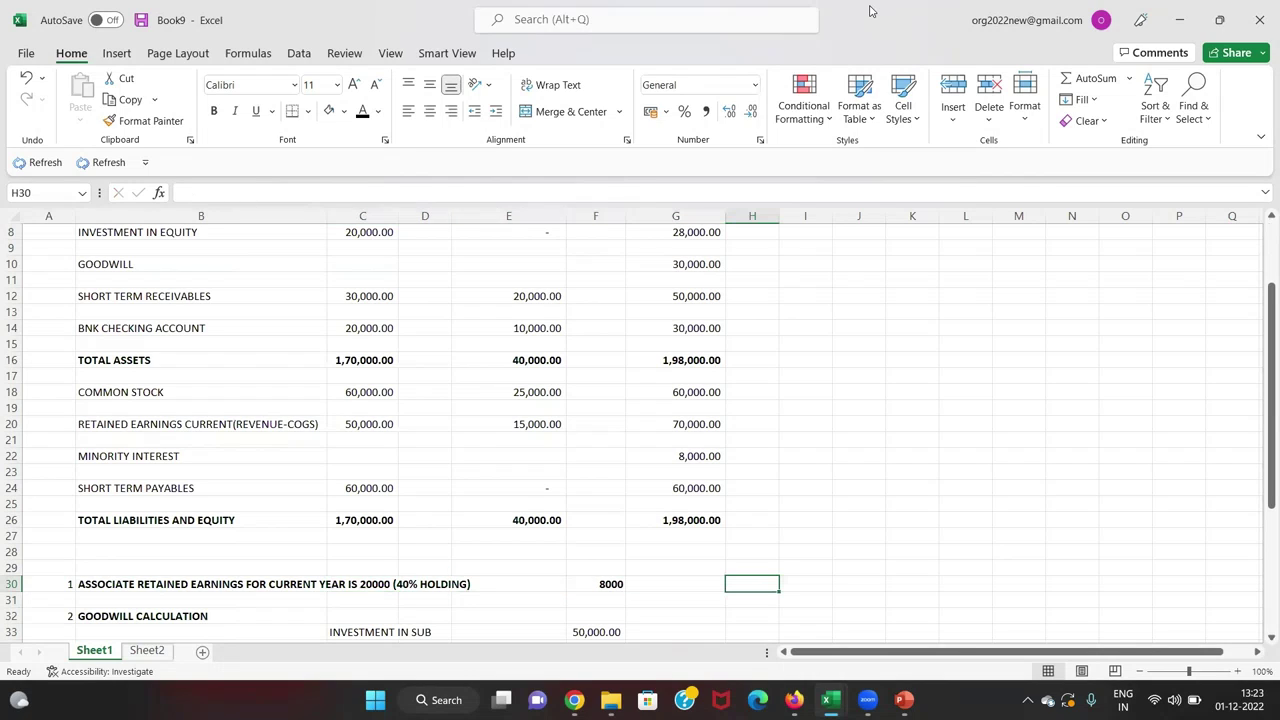
pyautogui.write('significa')
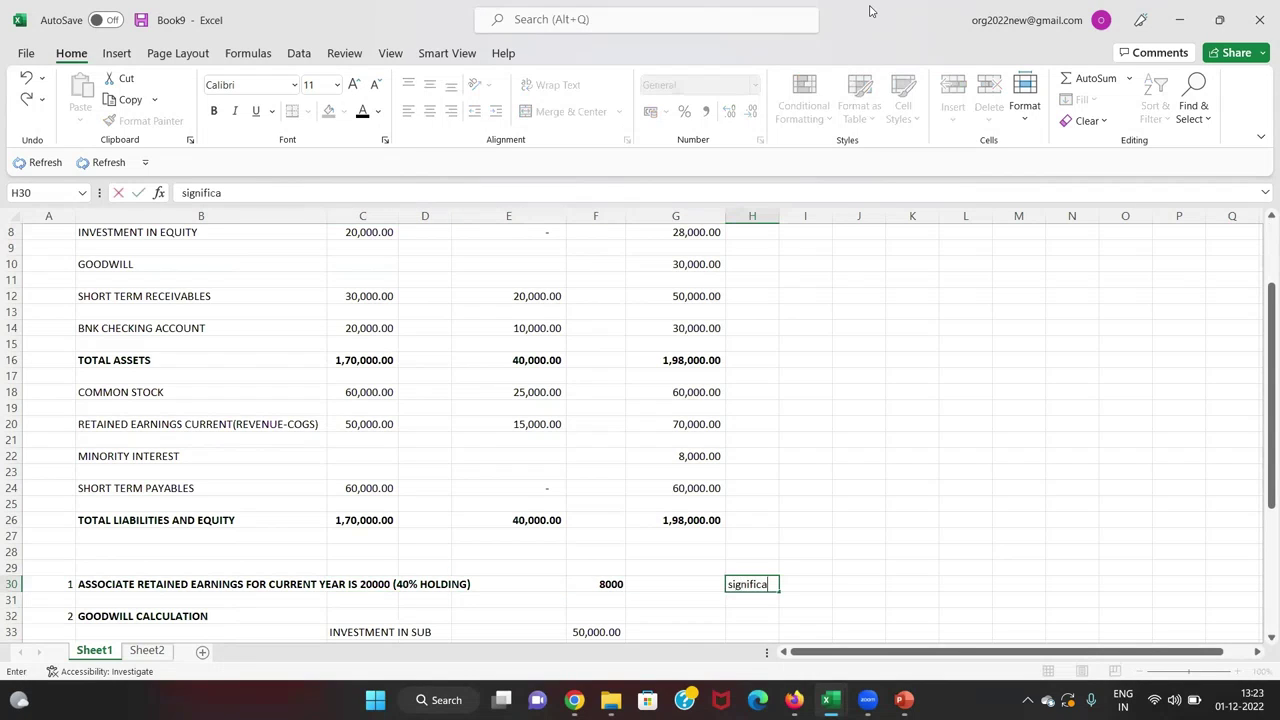
pyautogui.write('nt influence')
pyautogui.press('Return')
pyautogui.press('Up')
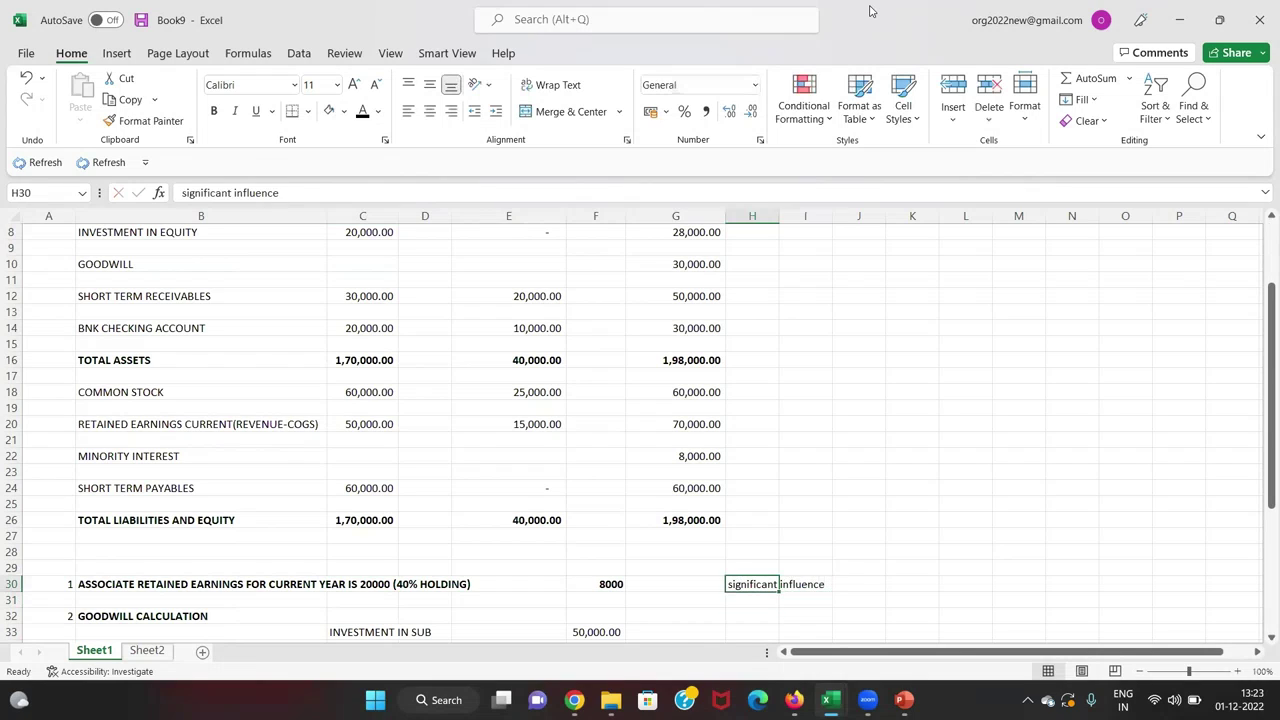
# Extend the note in H30 to read "significant influence which is greater than 20% and less than or equal to 50%"
pyautogui.press('F2')
pyautogui.write('which')
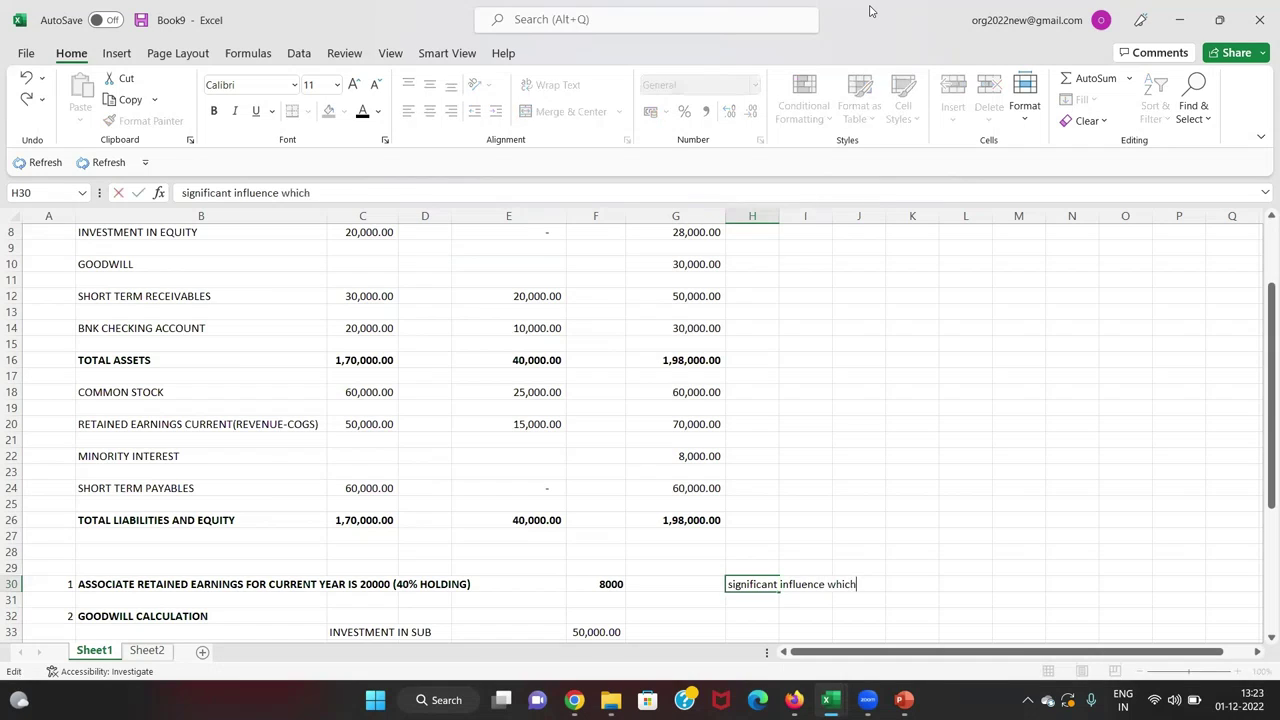
pyautogui.write(' is greater than 20')
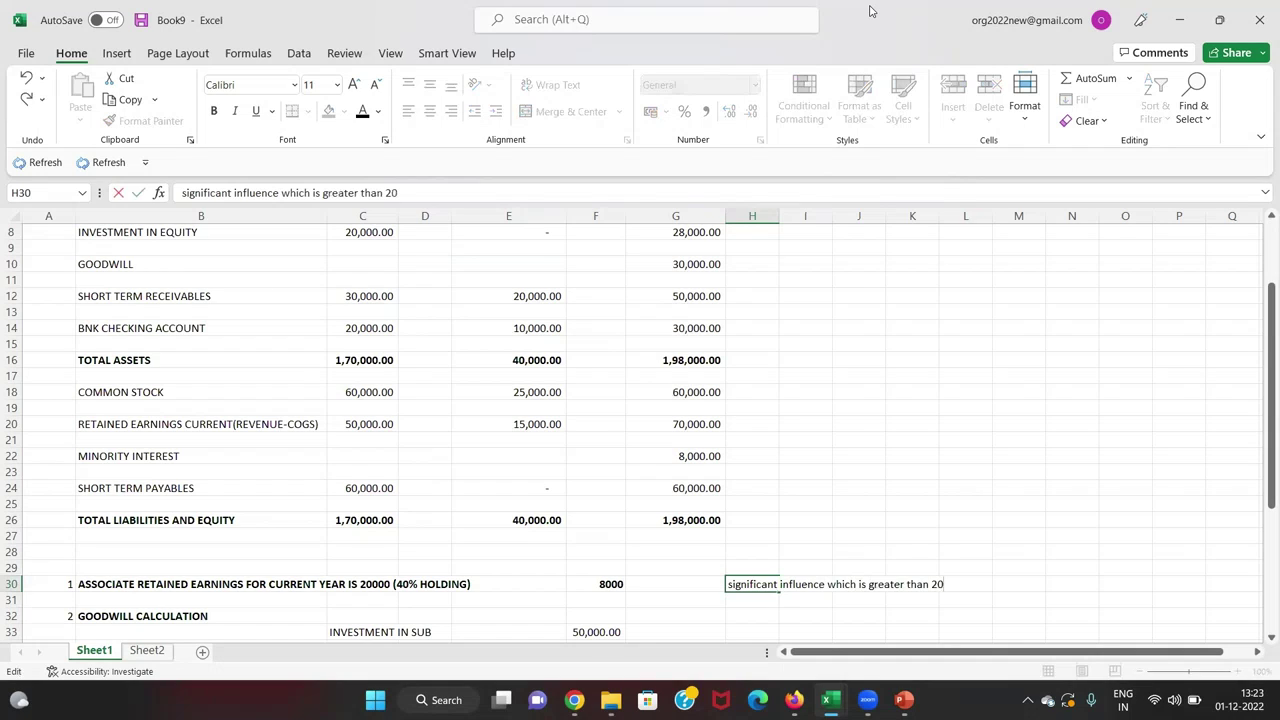
pyautogui.write('% and less than 50')
pyautogui.press('BackSpace')
pyautogui.press('BackSpace')
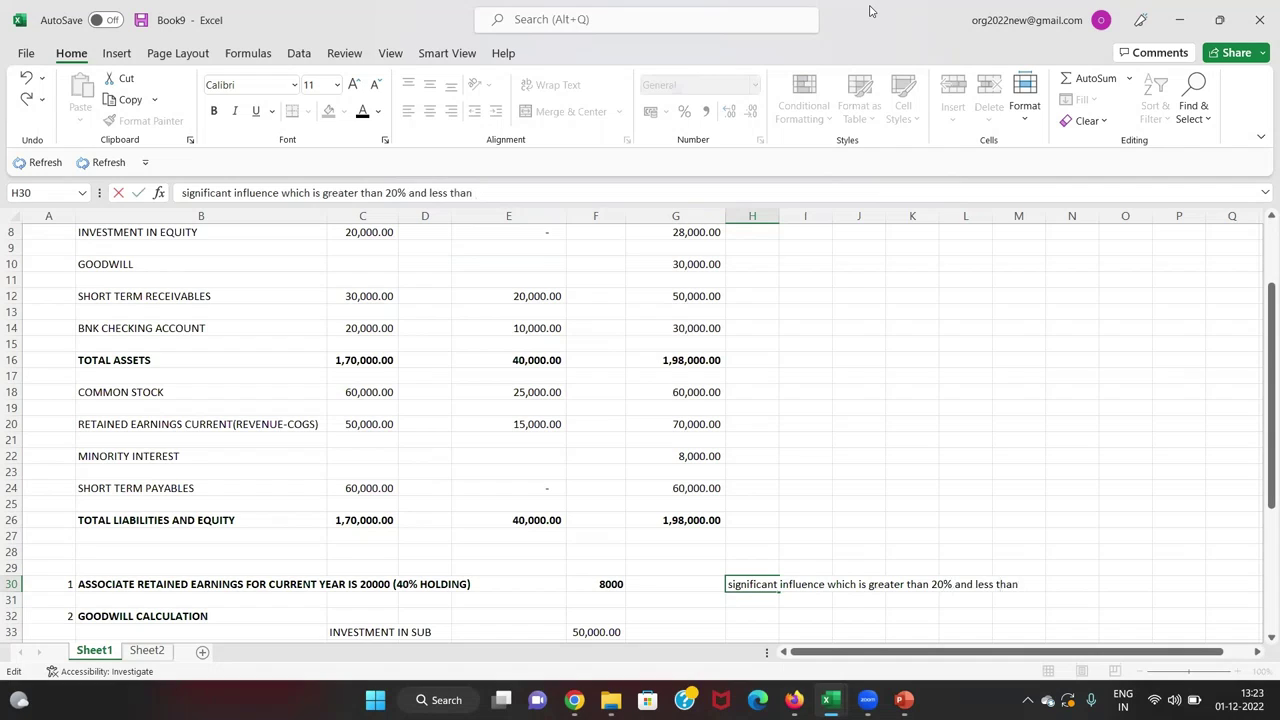
pyautogui.write('or equal to 50%')
pyautogui.press('Return')
# Read back along row 30 to the associate retained earnings description in column B
pyautogui.press('Up')
pyautogui.press('Left')
pyautogui.press('Left')
pyautogui.press('Left')
pyautogui.press('Left')
pyautogui.press('Left')
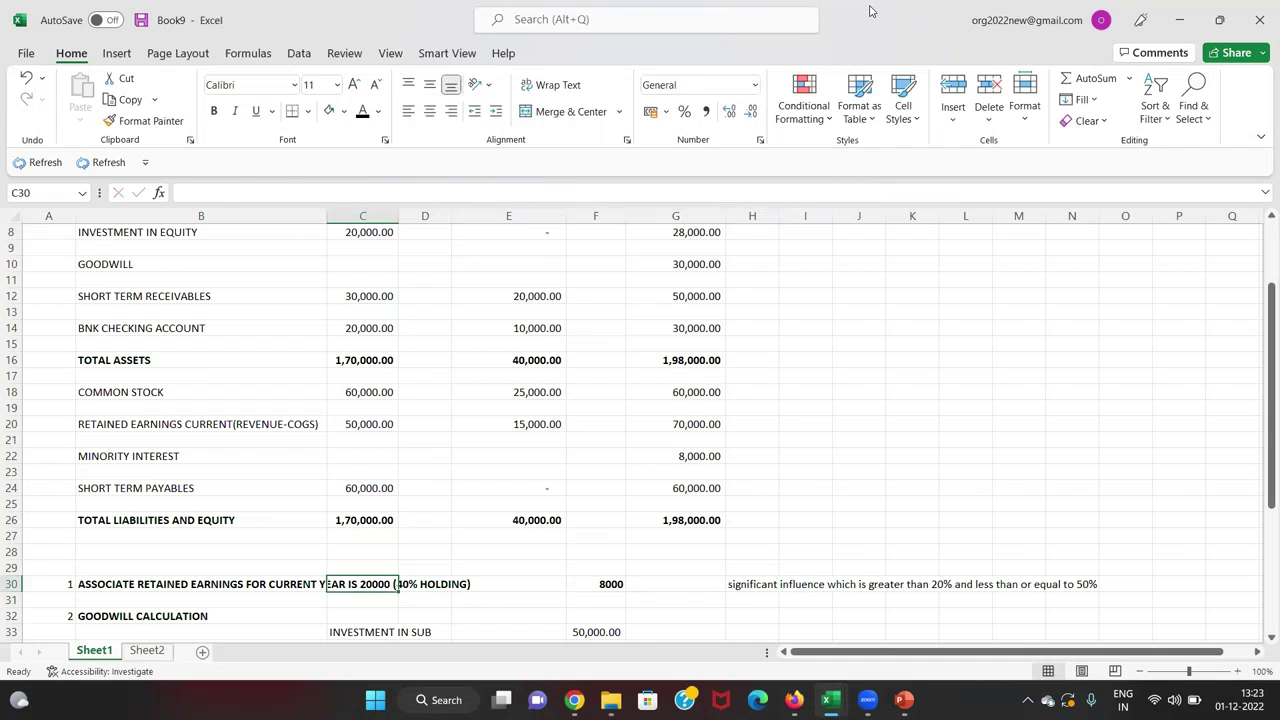
pyautogui.press('Left')
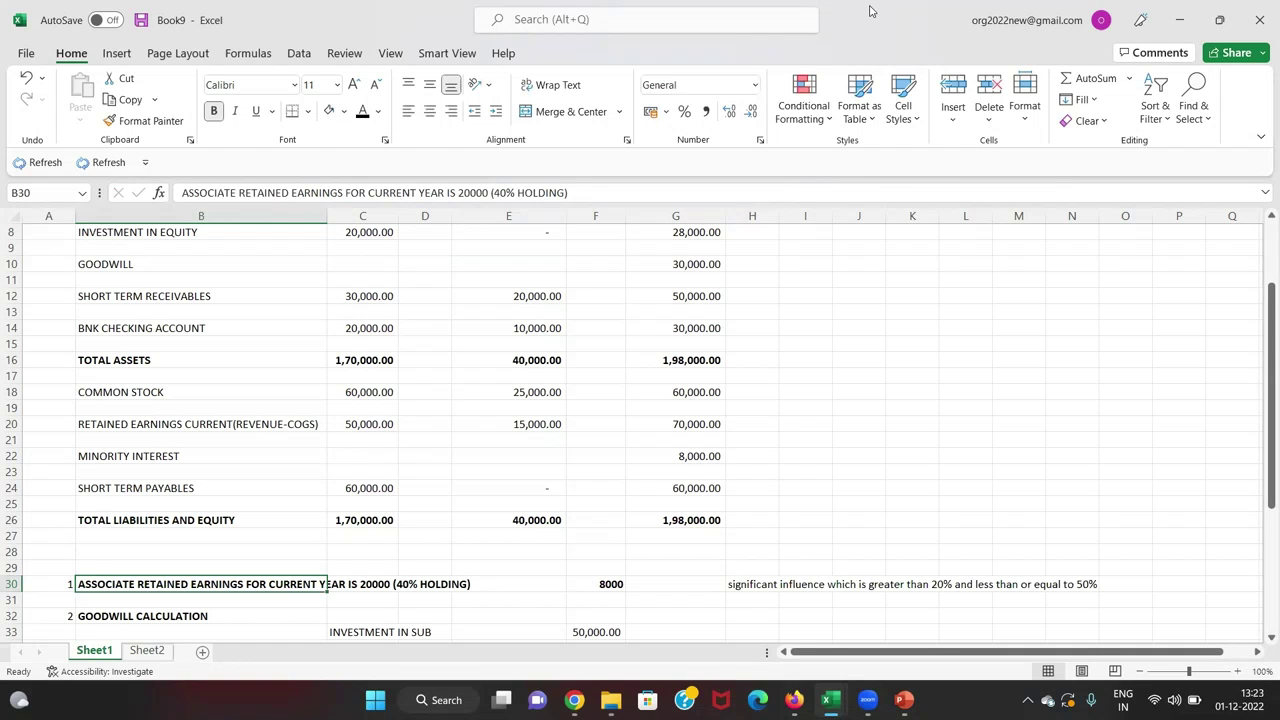
# Examine the holding and subsidiary column headings and the subsidiary's PPE amount in E4
pyautogui.press('Up')
pyautogui.press('Up')
pyautogui.press('Up')
pyautogui.press('Up')
pyautogui.press('Up')
pyautogui.press('Up')
pyautogui.press('Up')
pyautogui.press('Up')
pyautogui.press('Up')
pyautogui.press('Up')
pyautogui.press('Up')
pyautogui.press('Up')
pyautogui.press('Up')
pyautogui.press('Up')
pyautogui.press('Up')
pyautogui.press('Up')
pyautogui.press('Up')
pyautogui.press('Up')
pyautogui.press('Up')
pyautogui.press('Up')
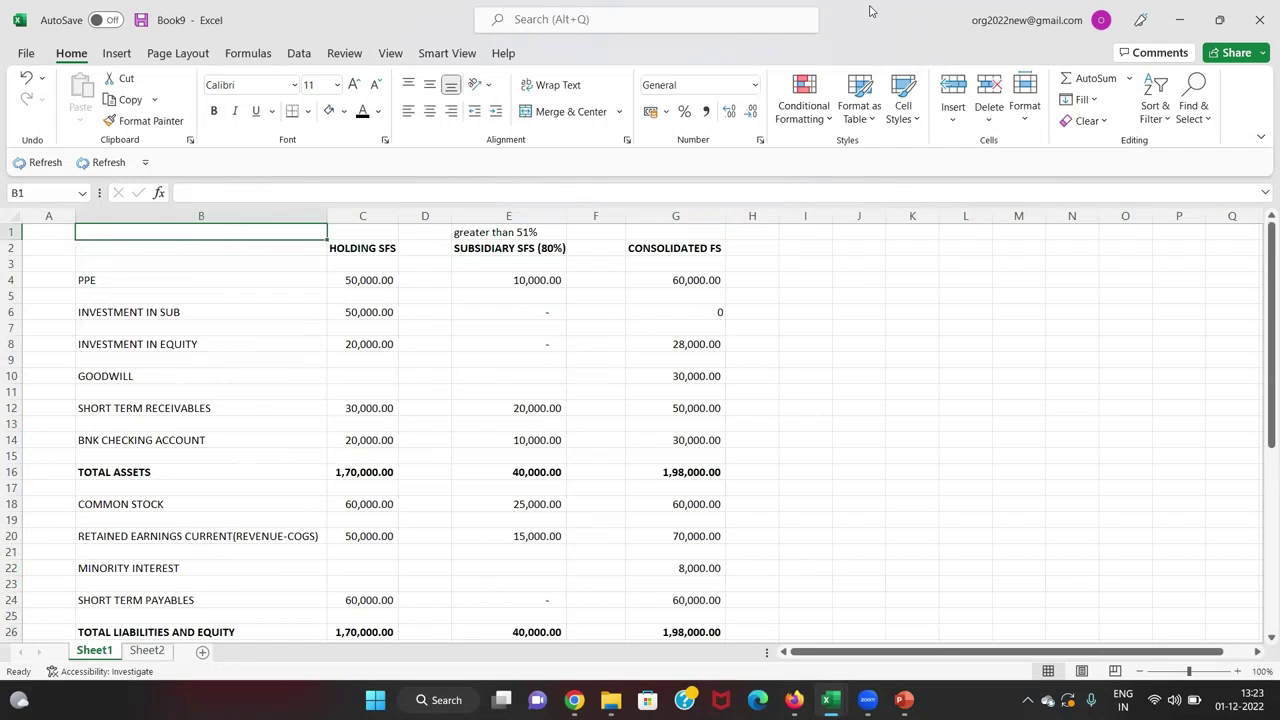
pyautogui.press('Right')
pyautogui.press('Down')
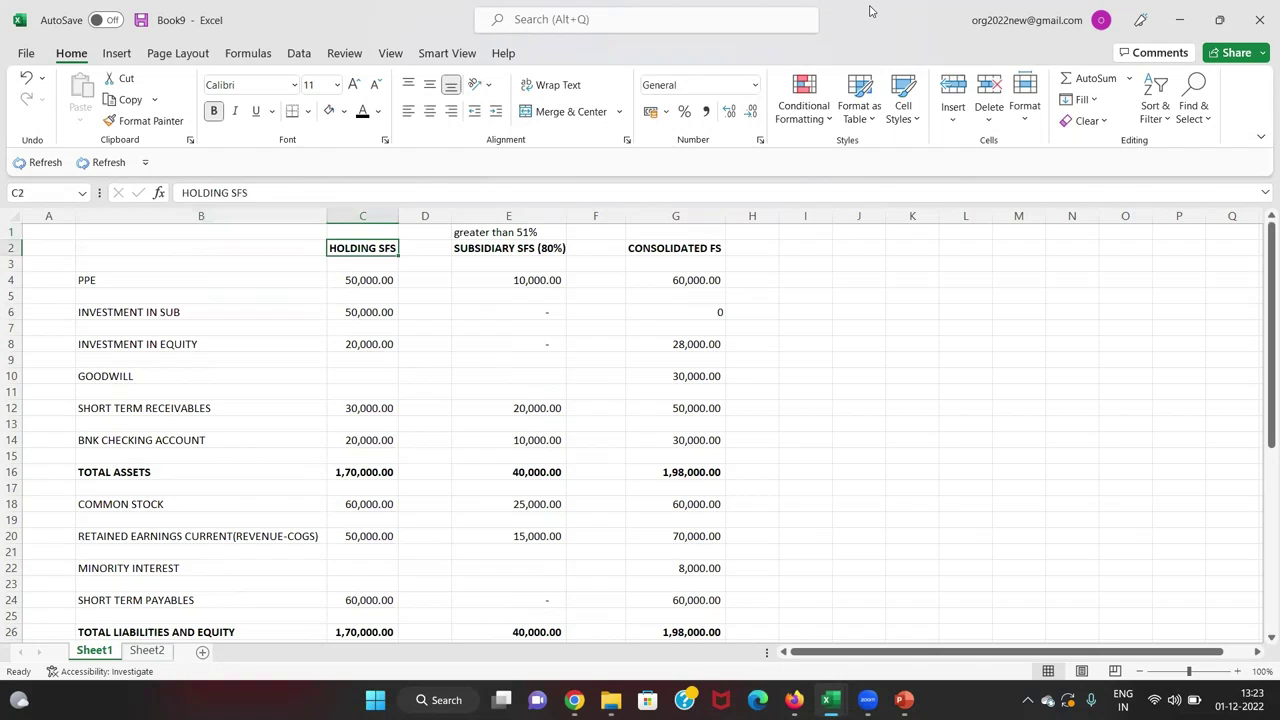
pyautogui.press('Right')
pyautogui.press('Down')
pyautogui.press('Right')
pyautogui.press('Down')
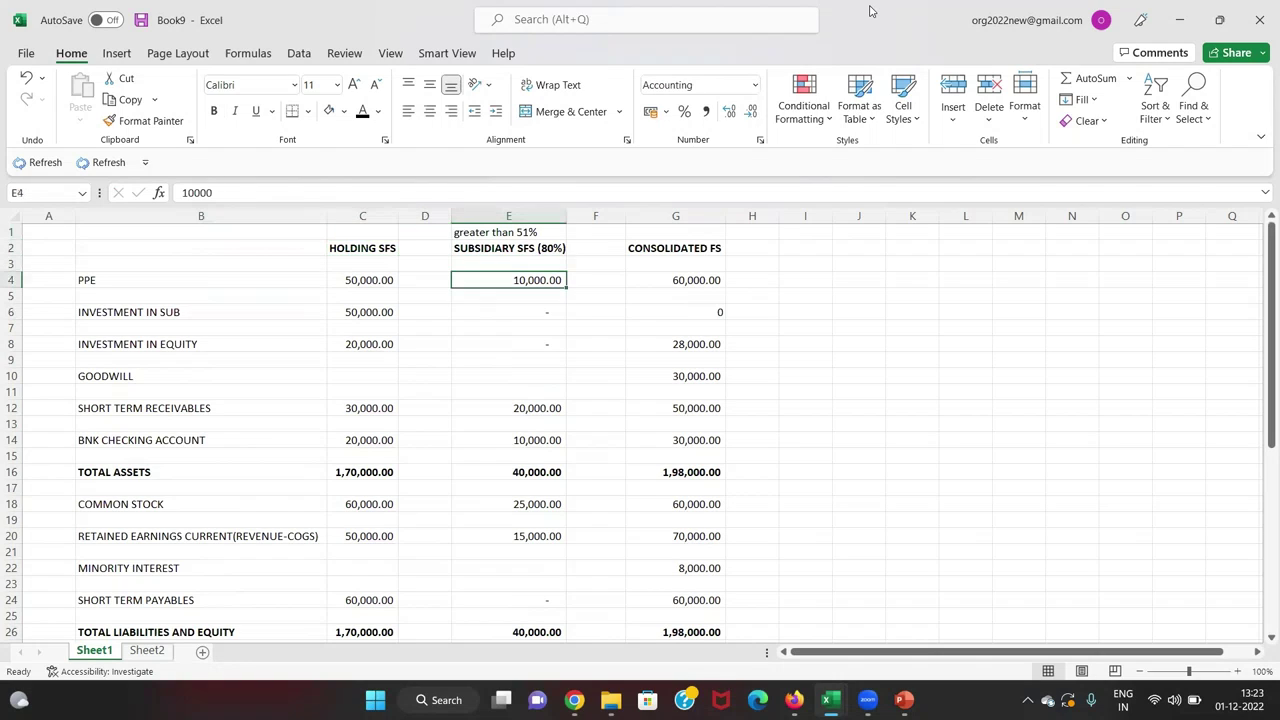
# Review the subsidiary figures down through the totals and reread the associate retained earnings note in B30
pyautogui.press('Down')
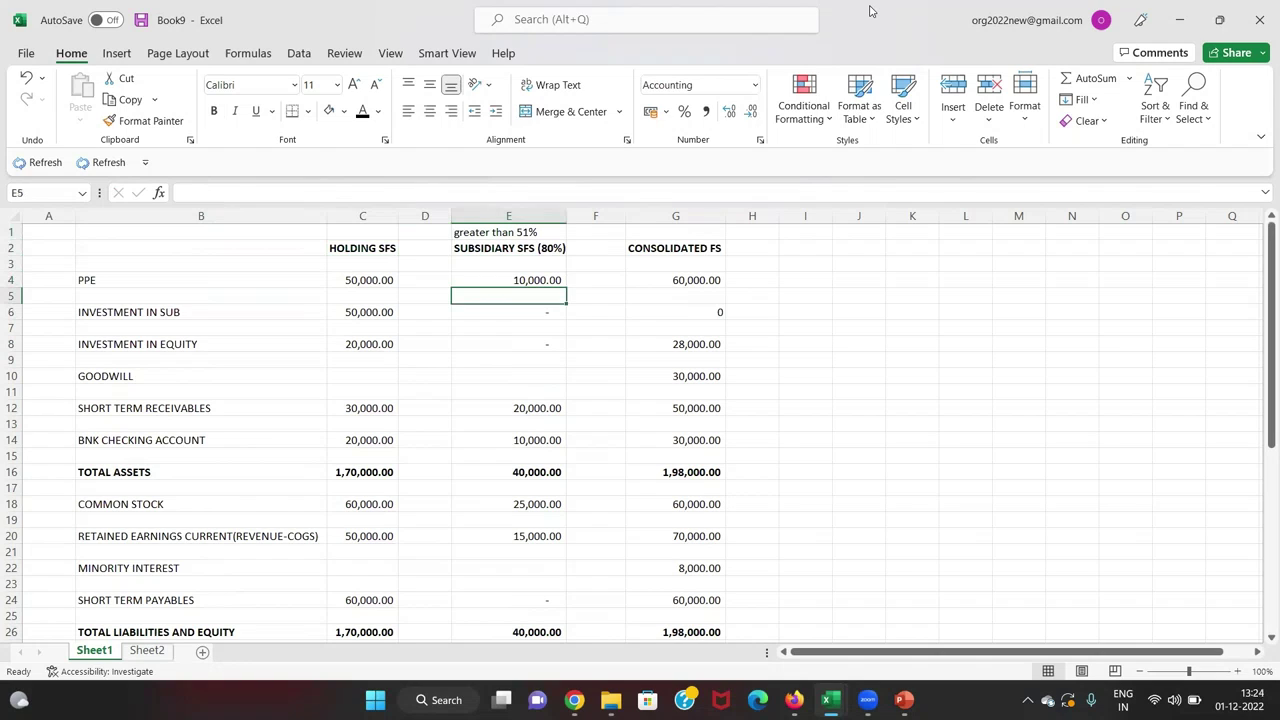
pyautogui.press('Down')
pyautogui.press('Down')
pyautogui.press('Down')
pyautogui.press('Down')
pyautogui.press('Down')
pyautogui.press('Down')
pyautogui.press('Down')
pyautogui.press('Down')
pyautogui.press('Down')
pyautogui.press('Down')
pyautogui.press('Down')
pyautogui.press('Down')
pyautogui.press('Down')
pyautogui.press('Down')
pyautogui.press('Down')
pyautogui.press('Down')
pyautogui.press('Down')
pyautogui.press('Down')
pyautogui.press('Down')
pyautogui.press('Down')
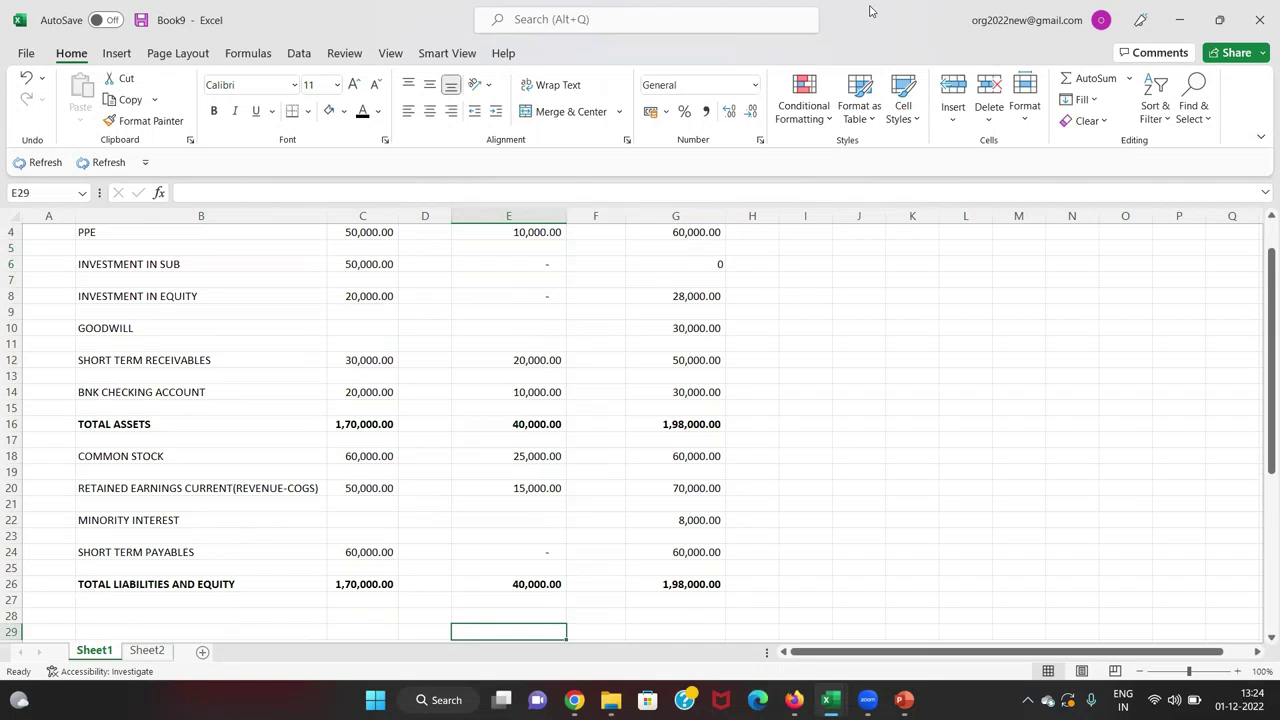
pyautogui.press('Down')
pyautogui.press('Down')
pyautogui.press('Down')
pyautogui.press('Up')
pyautogui.press('Up')
pyautogui.press('Left')
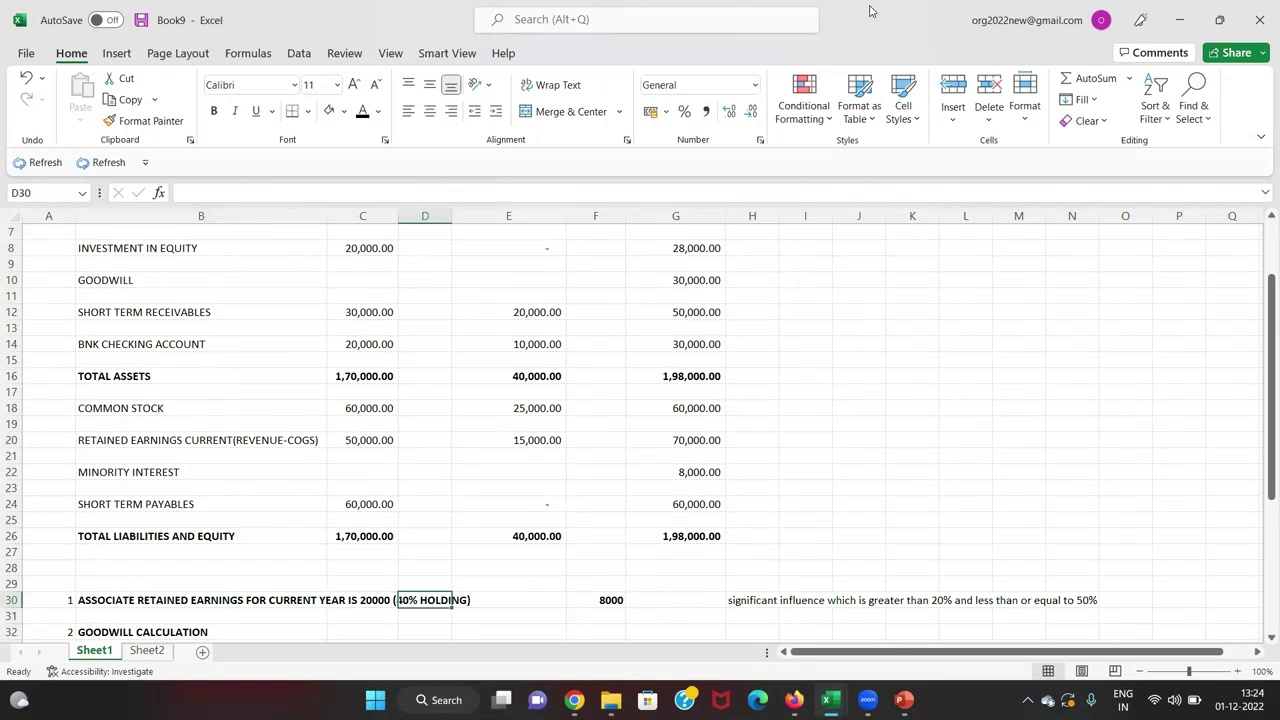
pyautogui.press('Left')
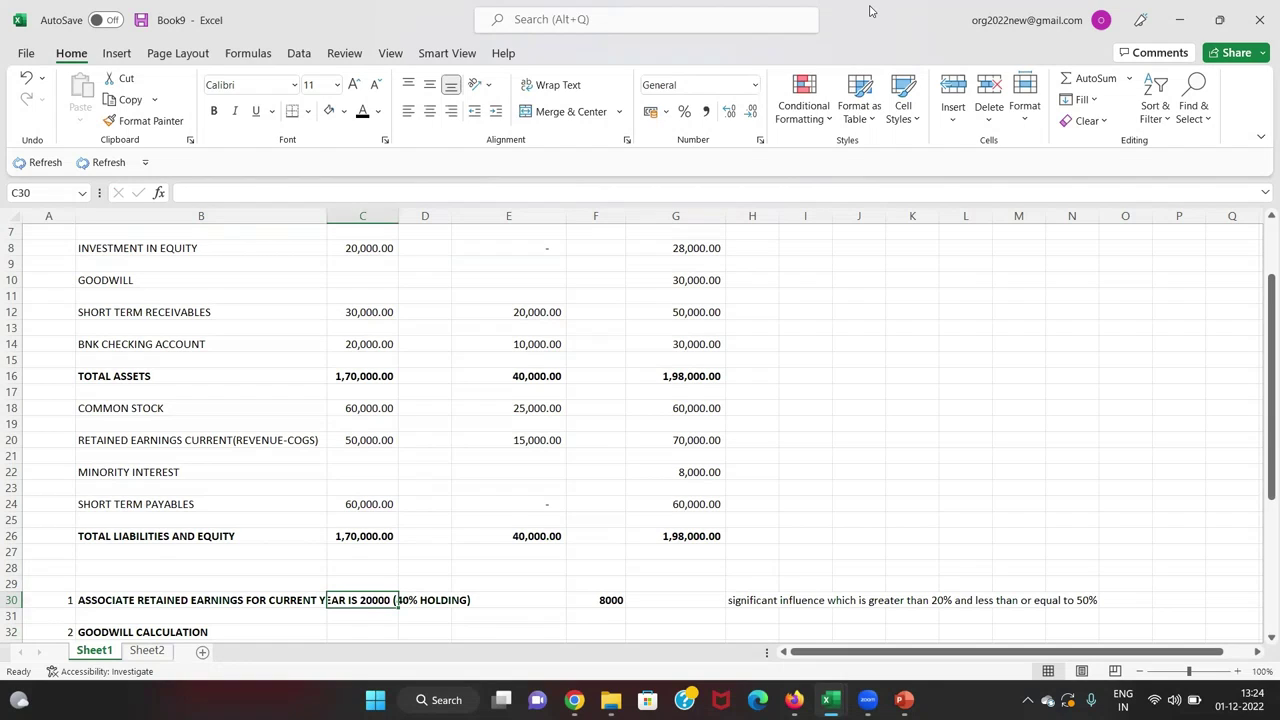
pyautogui.press('Left')
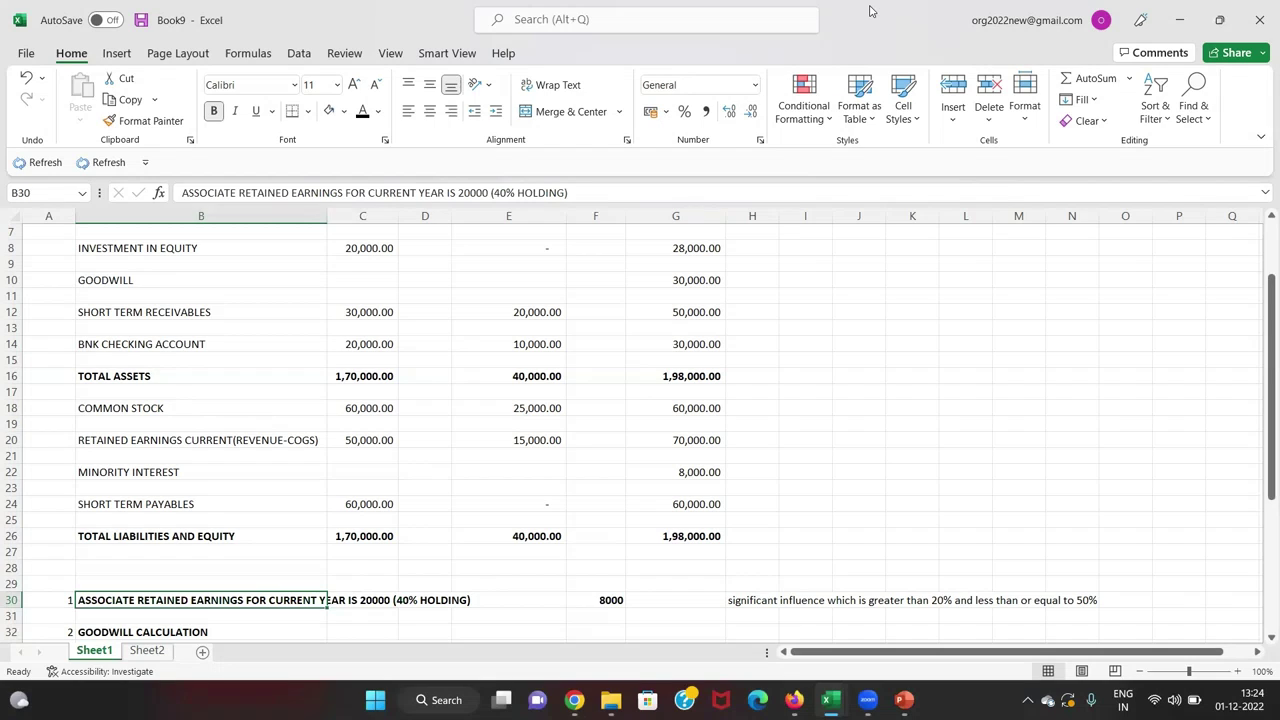
# Return to the start of the statement and examine the holding company's PPE amount in C4
pyautogui.press('Up')
pyautogui.press('Up')
pyautogui.press('Up')
pyautogui.press('Up')
pyautogui.press('Up')
pyautogui.press('Up')
pyautogui.press('Up')
pyautogui.press('Up')
pyautogui.press('Up')
pyautogui.press('Up')
pyautogui.press('Up')
pyautogui.press('Up')
pyautogui.press('Up')
pyautogui.press('Up')
pyautogui.press('Up')
pyautogui.press('Up')
pyautogui.press('Up')
pyautogui.press('Up')
pyautogui.press('Up')
pyautogui.press('Up')
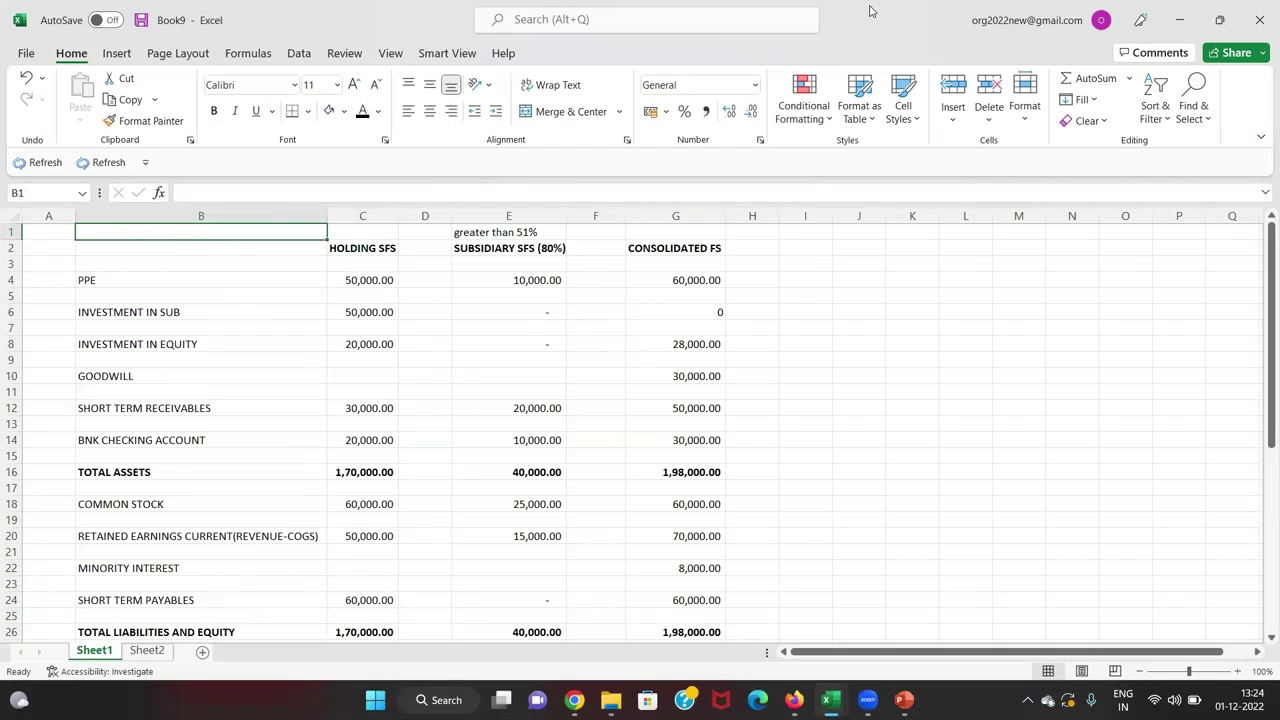
pyautogui.press('Down')
pyautogui.press('Down')
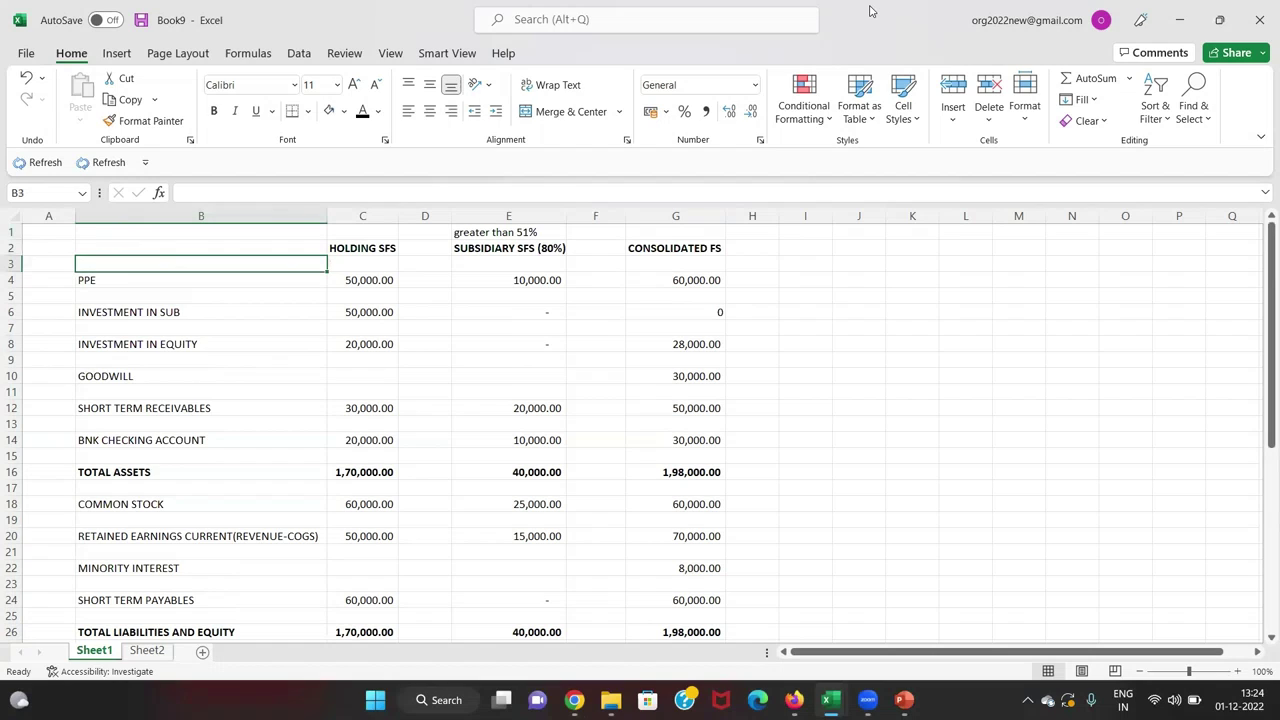
pyautogui.press('Right')
pyautogui.press('Down')
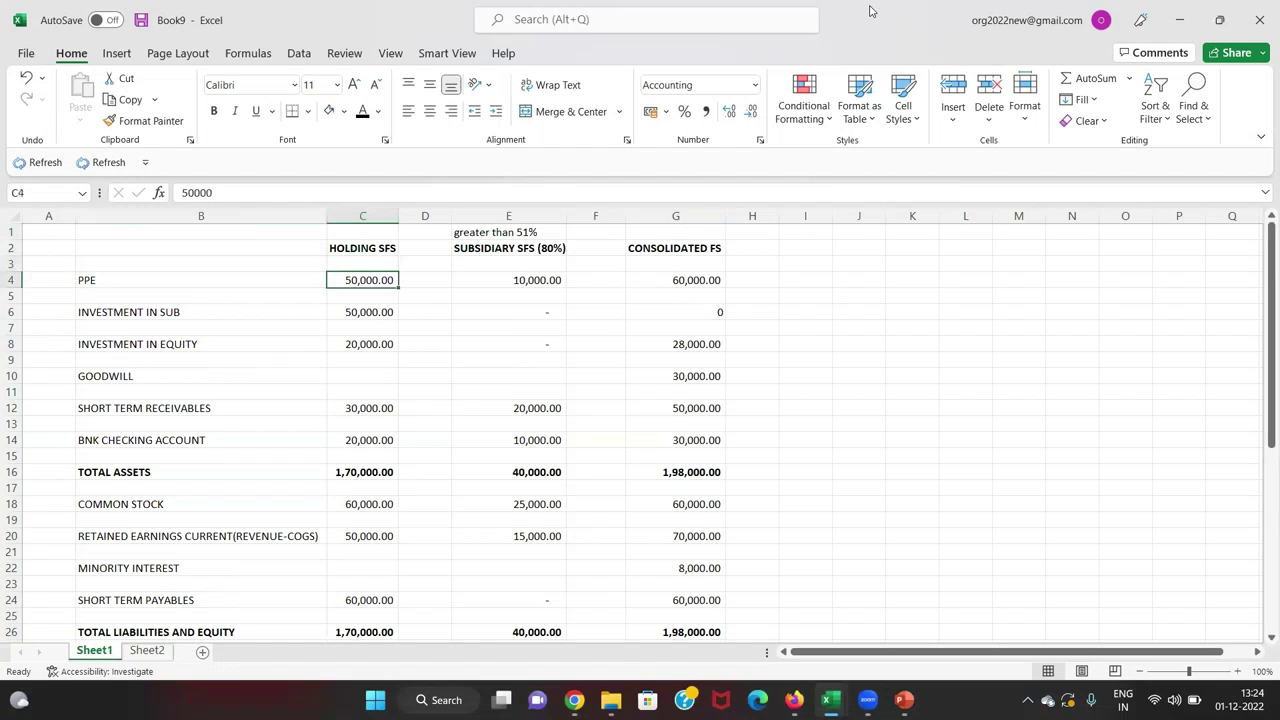
# Review the holding company's figures in column C from PPE down past total liabilities and equity
pyautogui.press('Down')
pyautogui.press('Up')
pyautogui.press('Down')
pyautogui.press('Down')
pyautogui.press('Down')
pyautogui.press('Down')
pyautogui.press('Down')
pyautogui.press('Down')
pyautogui.press('Down')
pyautogui.press('Down')
pyautogui.press('Down')
pyautogui.press('Down')
pyautogui.press('Down')
pyautogui.press('Down')
pyautogui.press('Down')
pyautogui.press('Down')
pyautogui.press('Down')
pyautogui.press('Down')
pyautogui.press('Down')
pyautogui.press('Down')
pyautogui.press('Down')
pyautogui.press('Down')
pyautogui.press('Down')
pyautogui.press('Down')
pyautogui.press('Down')
pyautogui.press('Down')
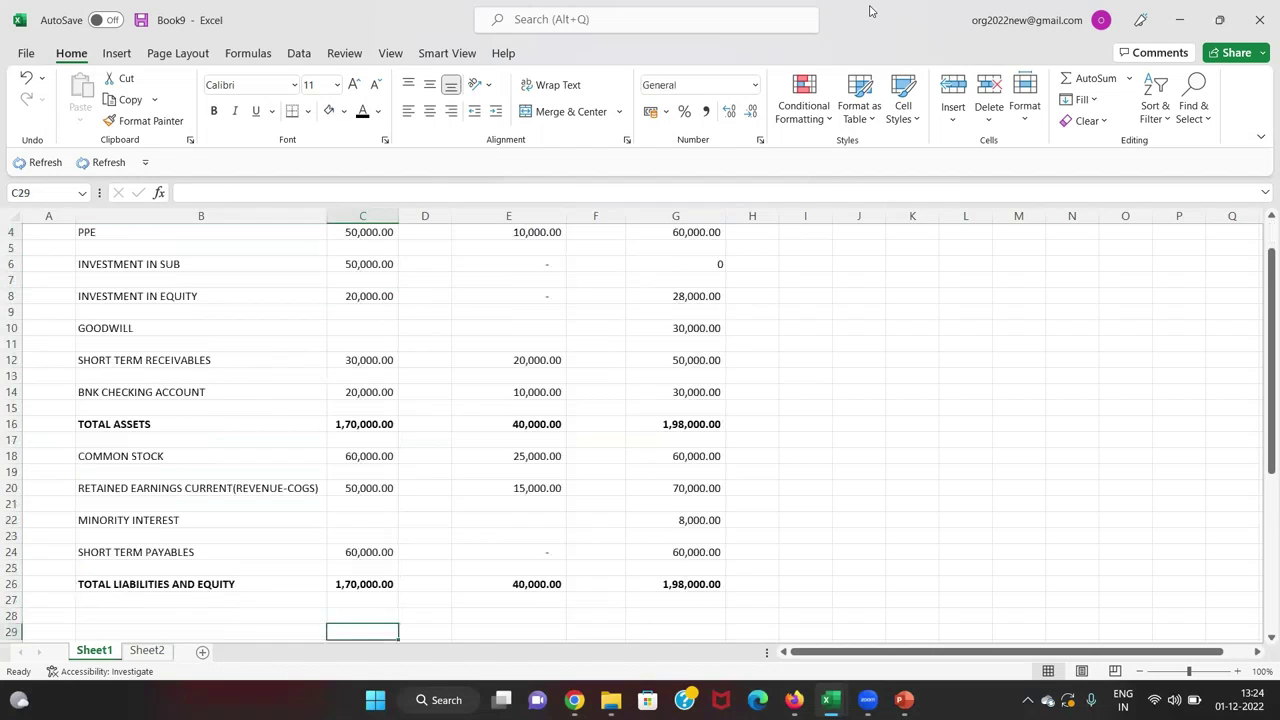
# Examine the holding company's retained earnings in C20 and common stock in C18
pyautogui.press('Up')
pyautogui.press('Up')
pyautogui.press('Up')
pyautogui.press('Up')
pyautogui.press('Up')
pyautogui.press('Up')
pyautogui.press('Up')
pyautogui.press('Up')
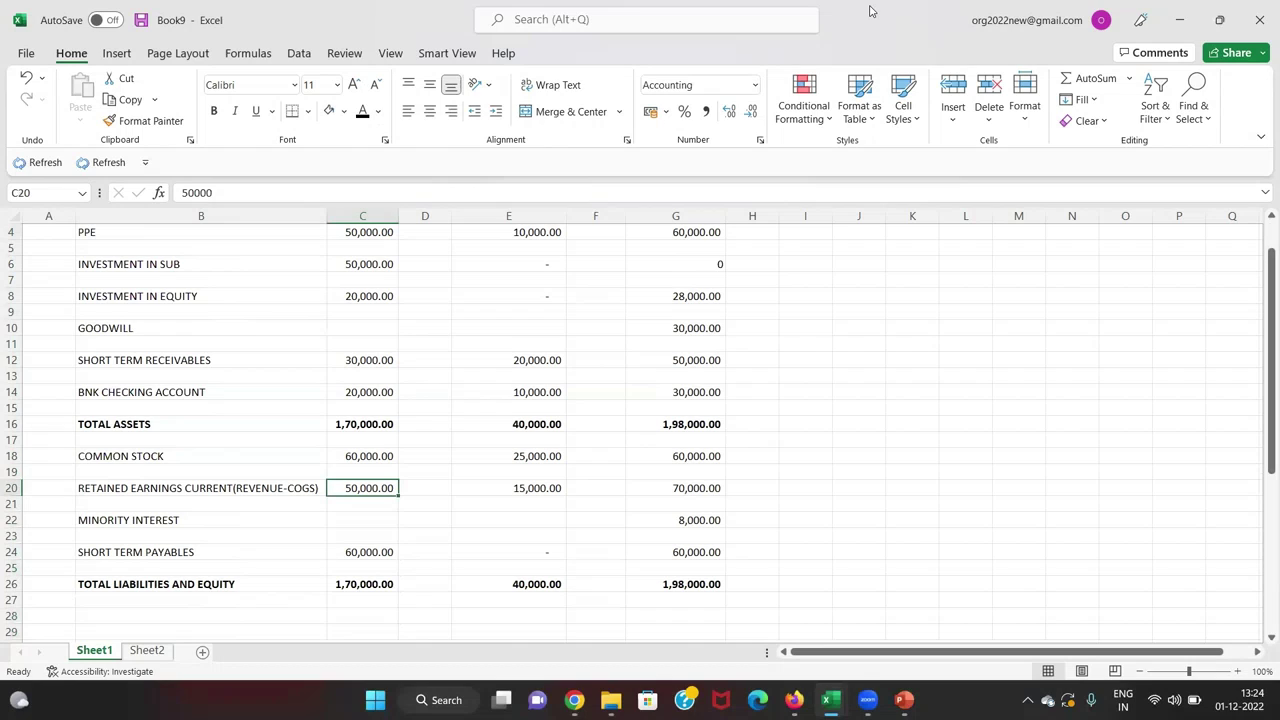
pyautogui.press('Up')
pyautogui.press('Right')
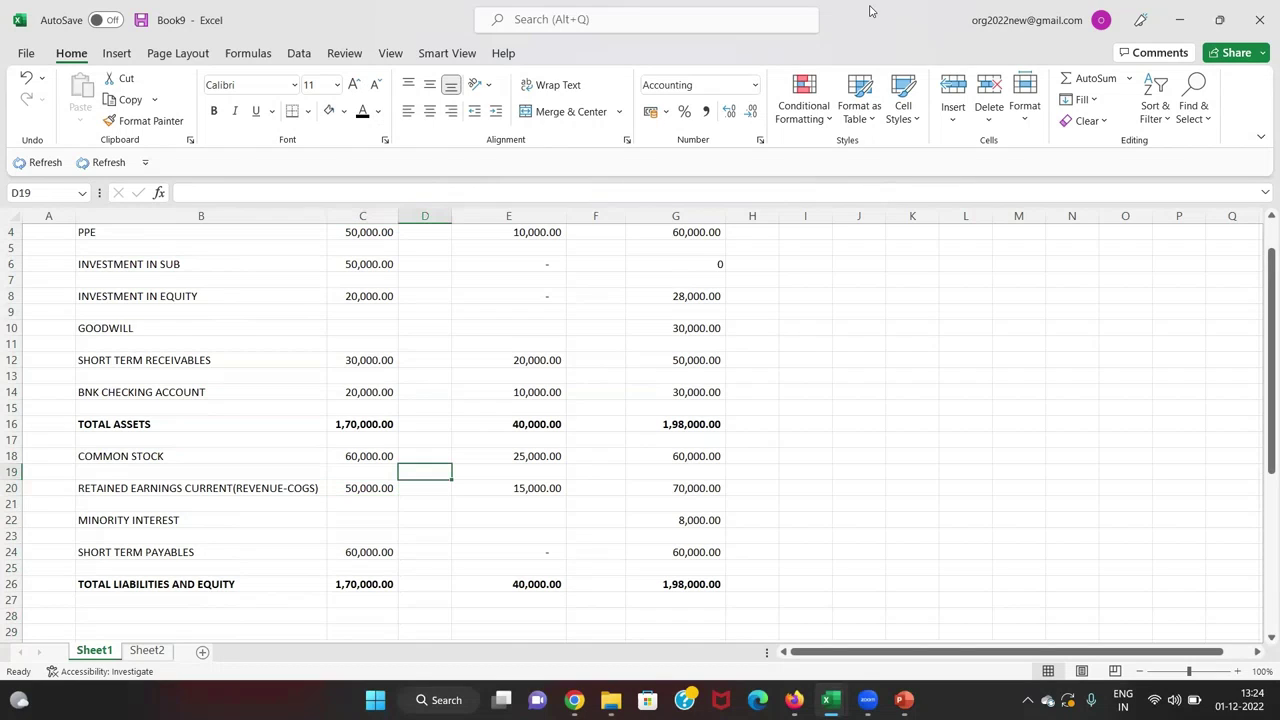
pyautogui.press('Up')
pyautogui.press('Left')
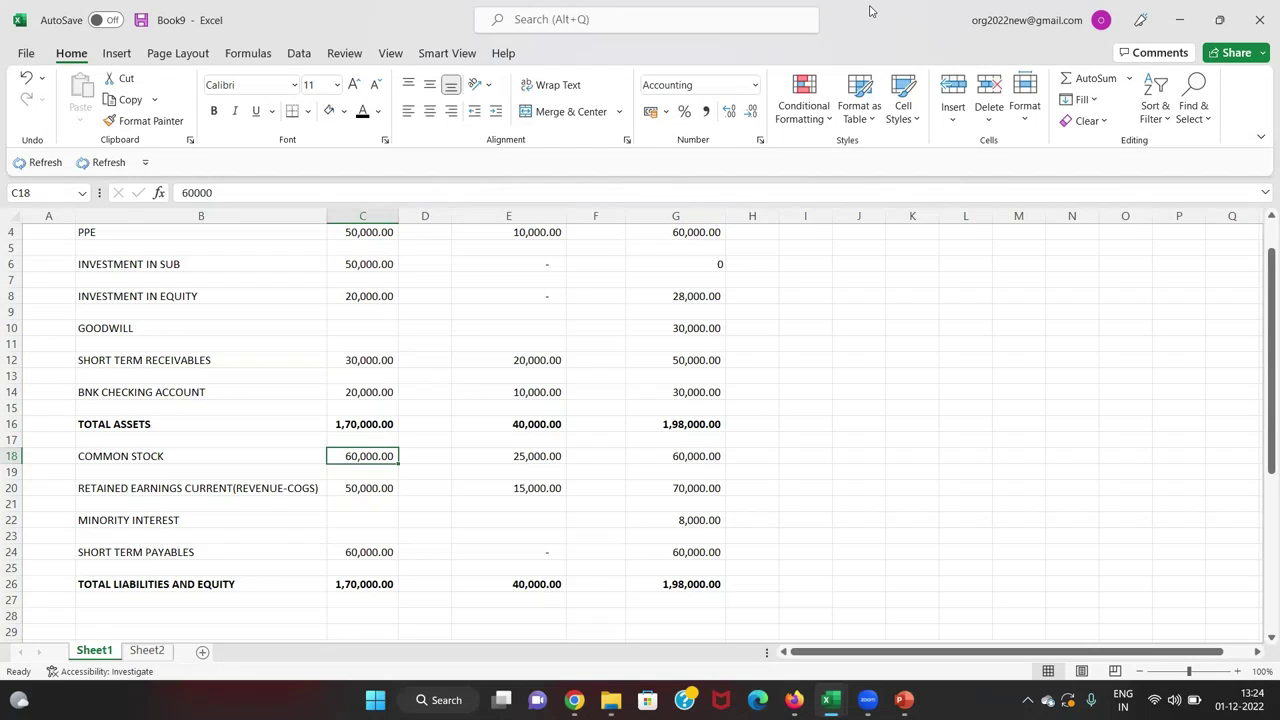
pyautogui.press('Up')
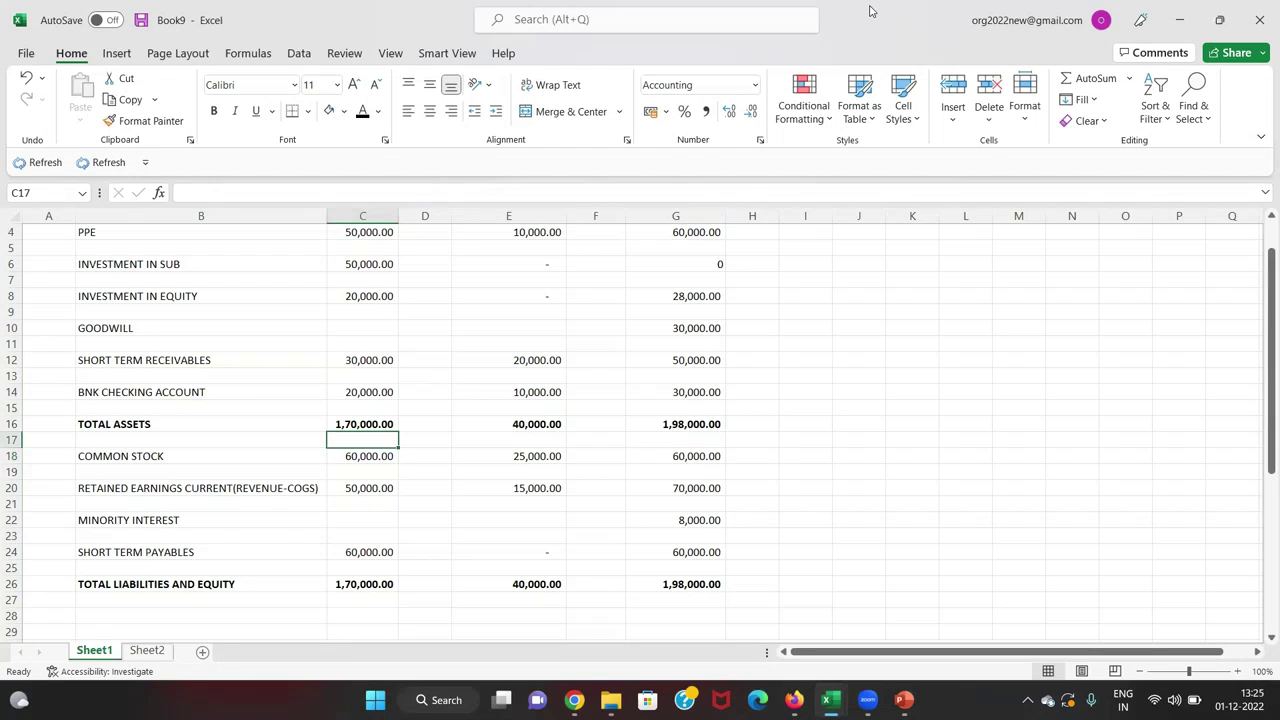
# Read back up the holding company's asset figures through investment in equity to the column heading in C2
pyautogui.press('Up')
pyautogui.press('Up')
pyautogui.press('Up')
pyautogui.press('Up')
pyautogui.press('Up')
pyautogui.press('Up')
pyautogui.press('Up')
pyautogui.press('Up')
pyautogui.press('Up')
pyautogui.press('Up')
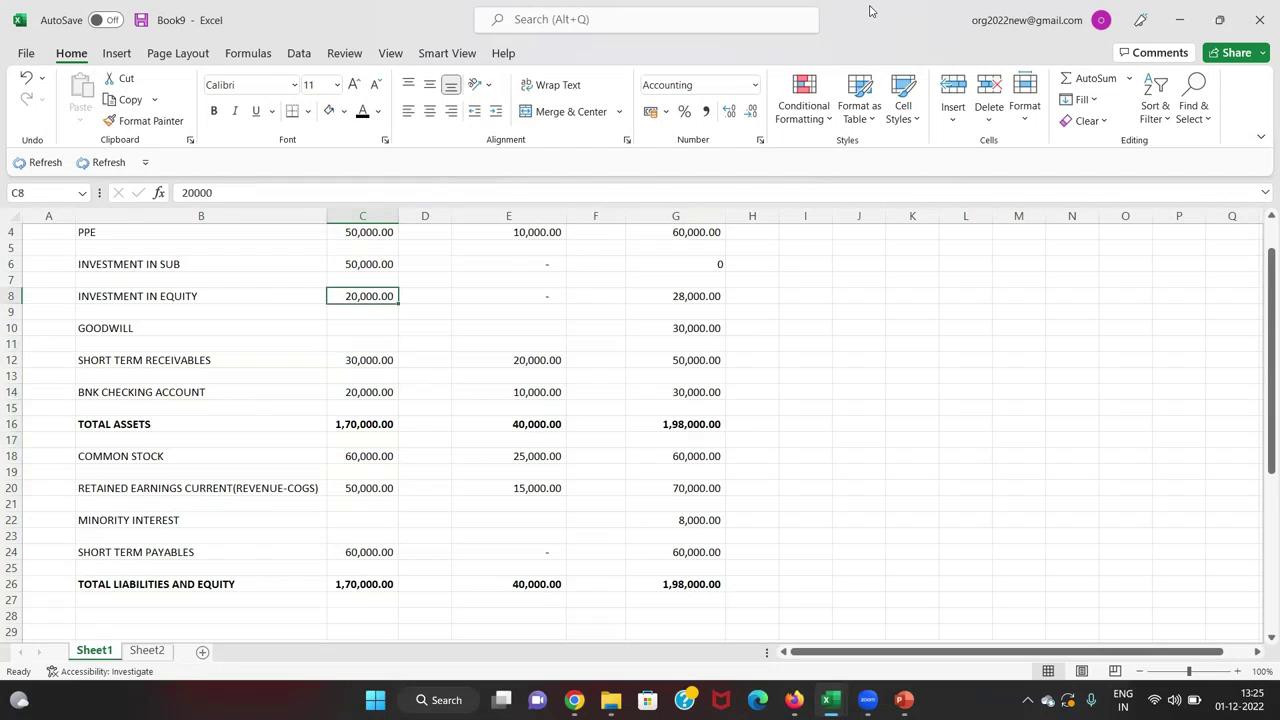
pyautogui.press('Up')
pyautogui.press('Up')
pyautogui.press('Up')
pyautogui.press('Up')
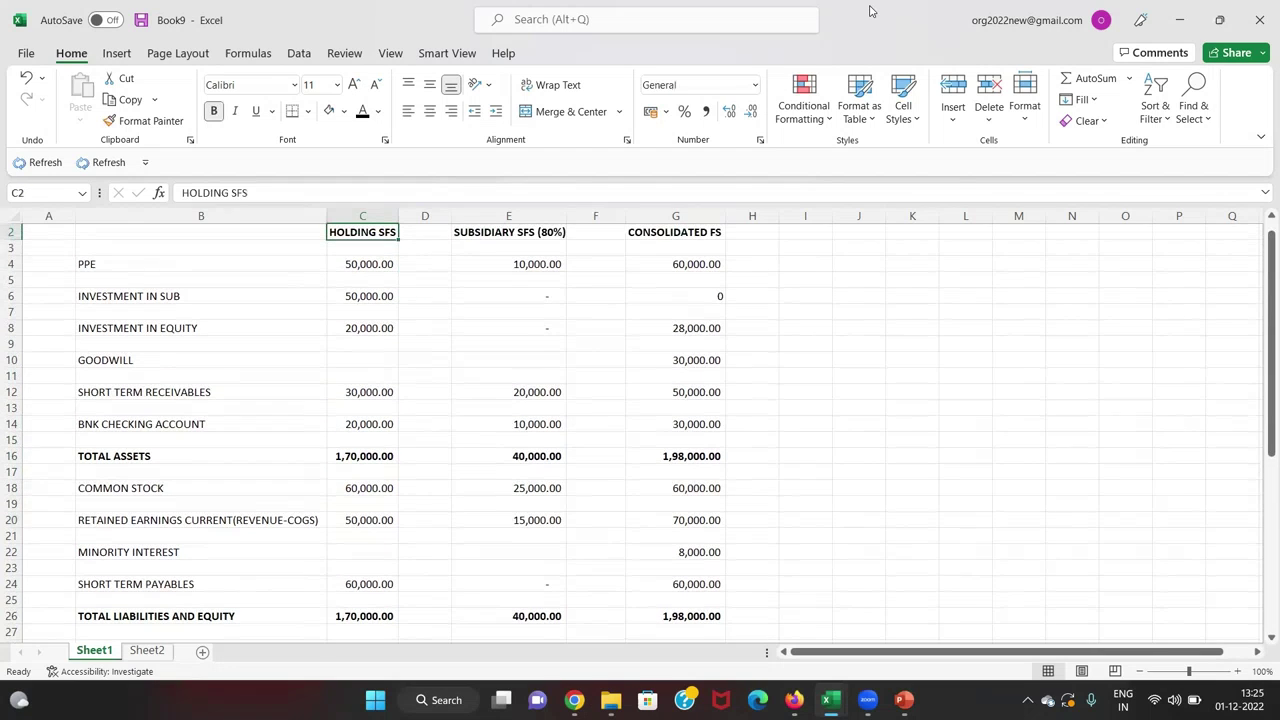
# Examine the investment in sub and investment in equity line items and the holding company's equity investment in C8
pyautogui.press('Down')
pyautogui.press('Down')
pyautogui.press('Down')
pyautogui.press('Left')
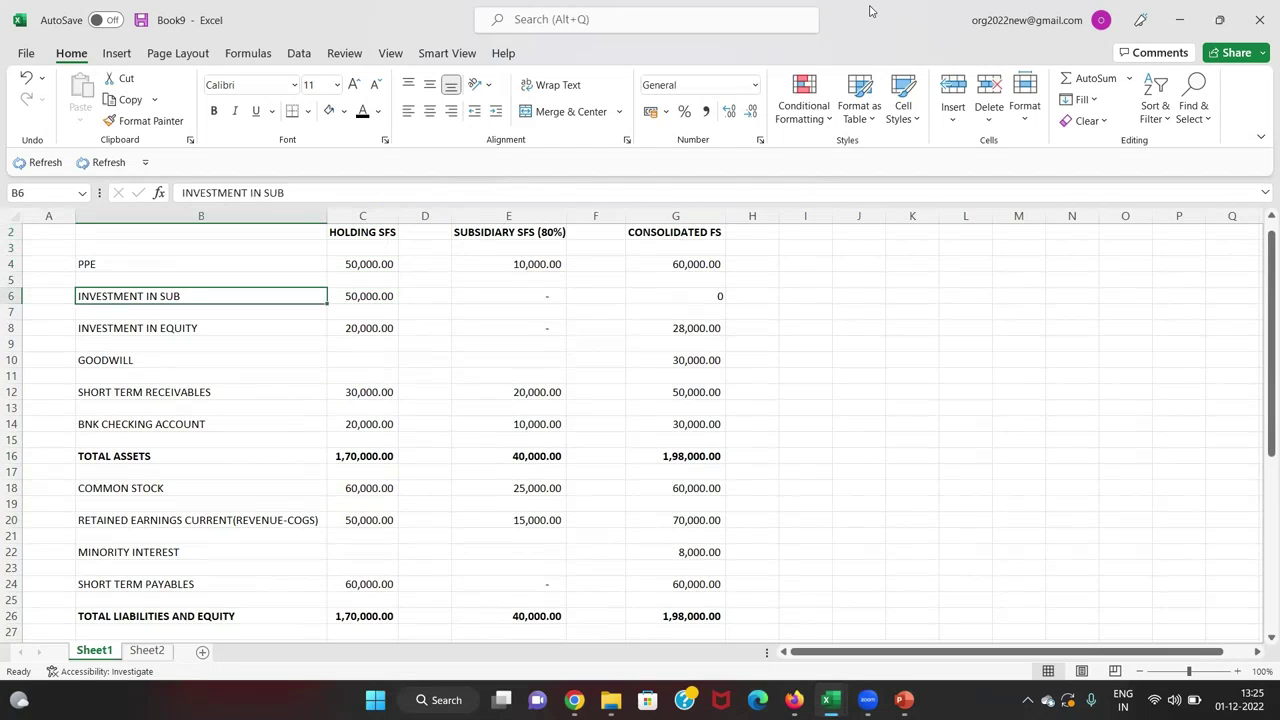
pyautogui.press('Down')
pyautogui.press('Down')
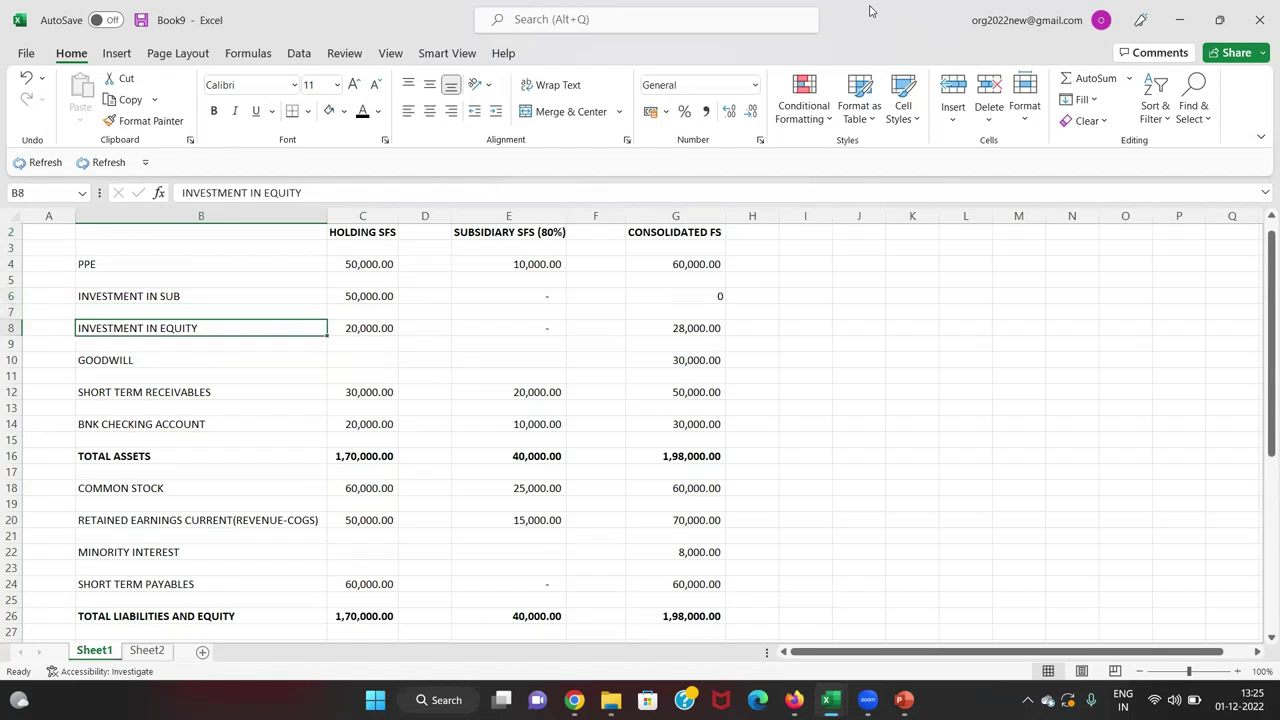
pyautogui.press('Right')
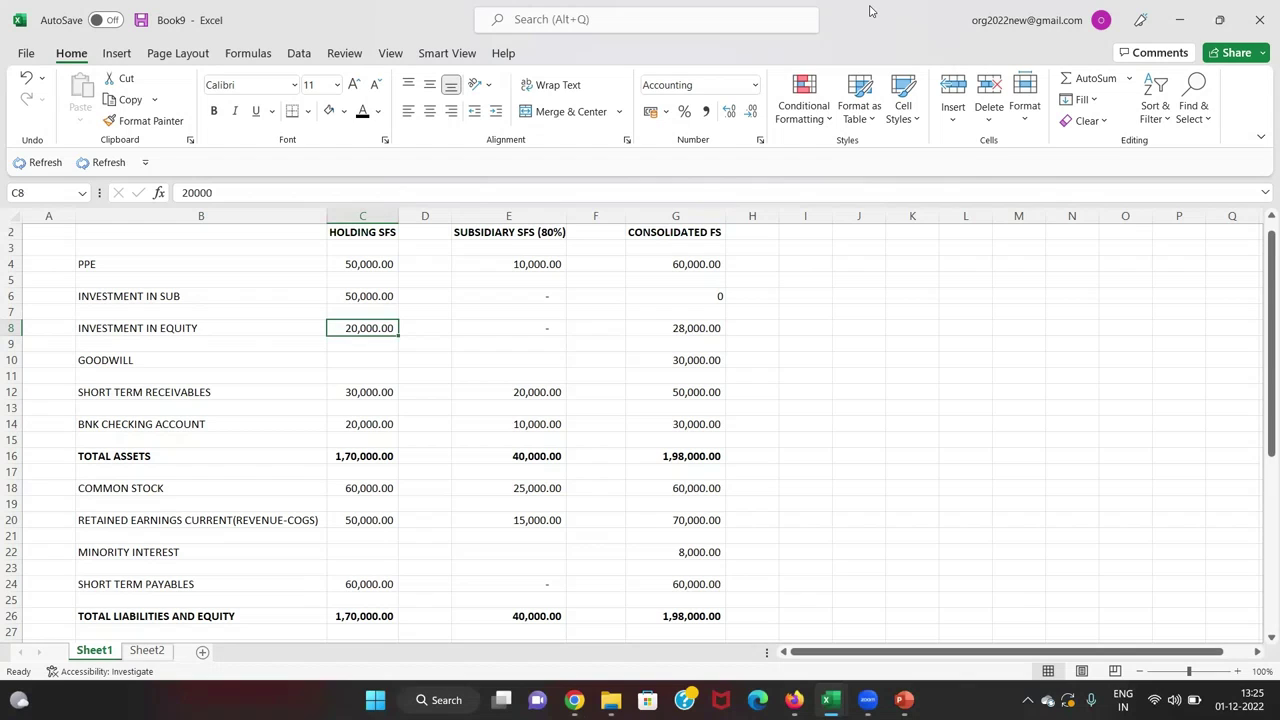
# Return to the start of the statement and examine the PPE and investment in sub items, including the amount in C6
pyautogui.press('Up')
pyautogui.press('Up')
pyautogui.press('Up')
pyautogui.press('Up')
pyautogui.press('Up')
pyautogui.press('Up')
pyautogui.press('Up')
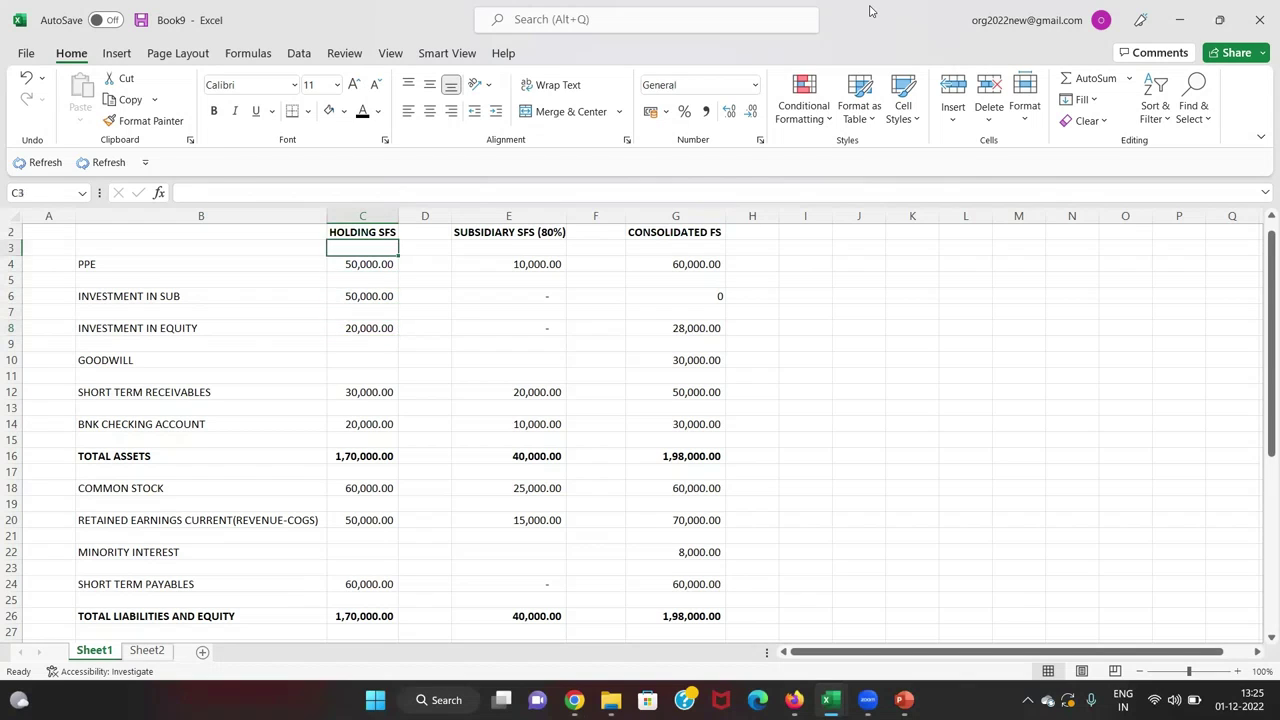
pyautogui.press('Down')
pyautogui.press('Down')
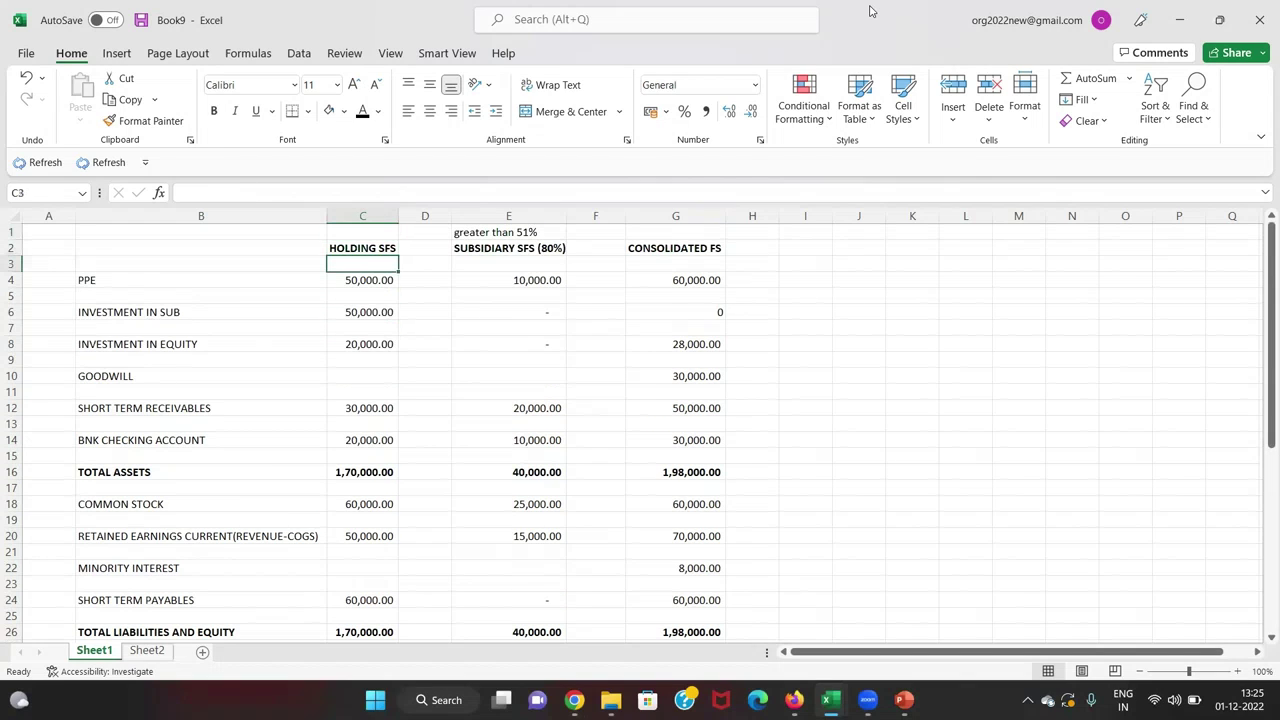
pyautogui.press('Down')
pyautogui.press('Left')
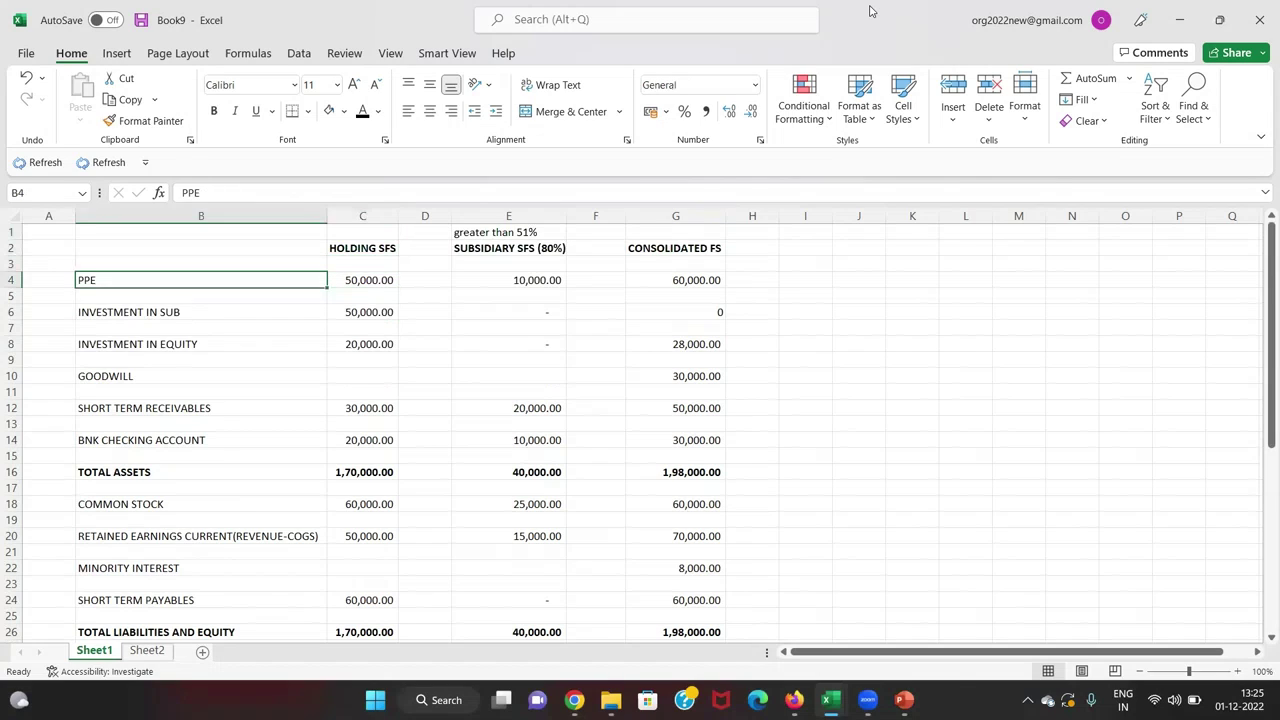
pyautogui.press('Down')
pyautogui.press('Down')
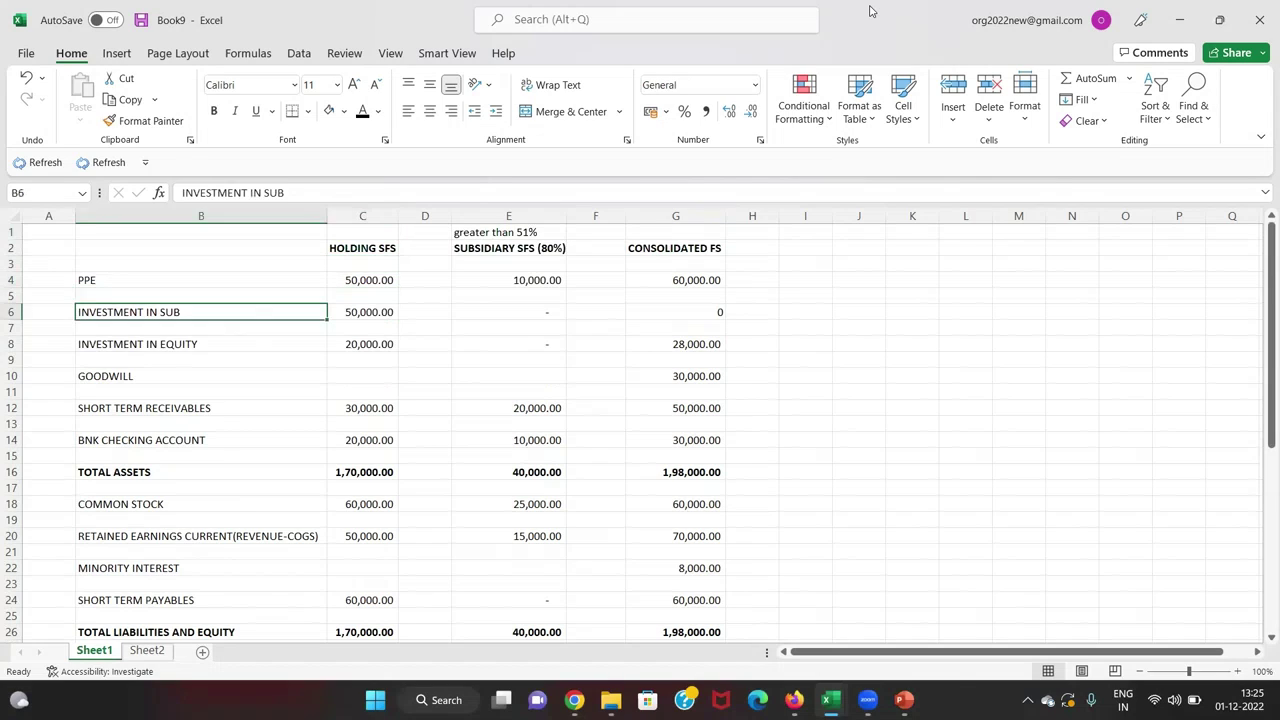
pyautogui.press('Right')
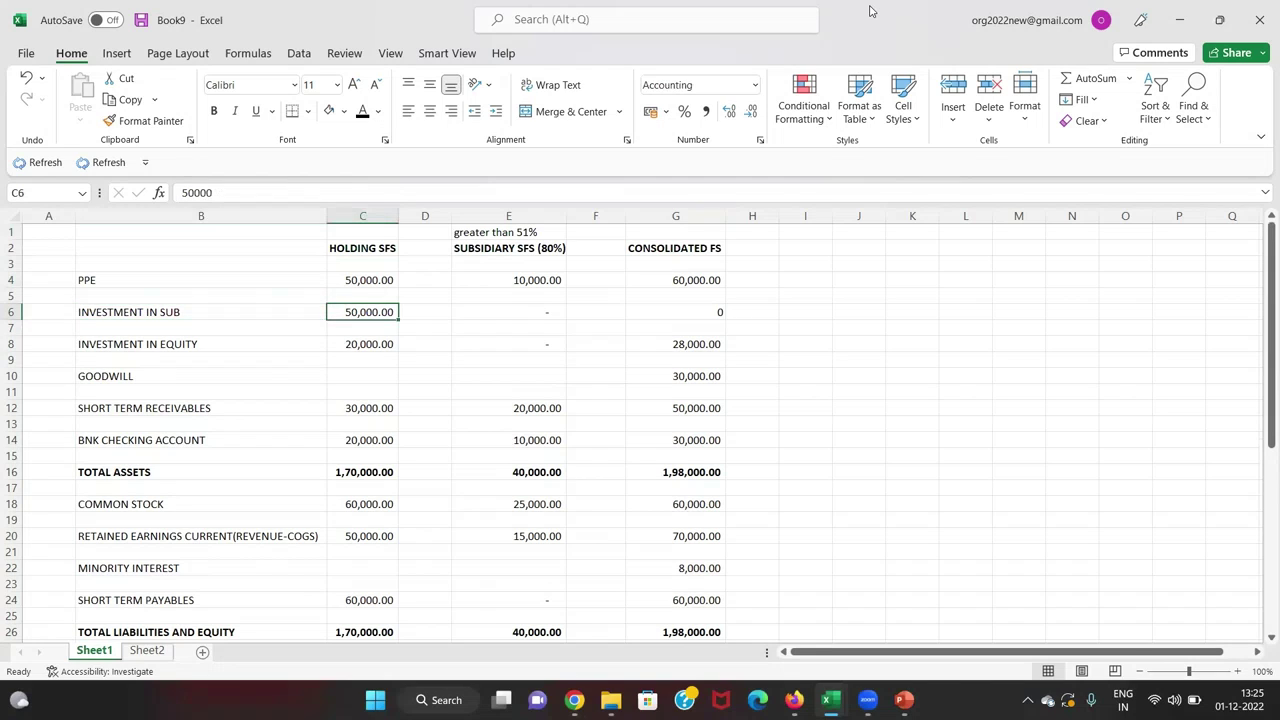
# Compare the investment in sub, investment in equity and goodwill line items, checking the holding company's goodwill cell C10
pyautogui.press('Down')
pyautogui.press('Down')
pyautogui.press('Left')
pyautogui.press('Up')
pyautogui.press('Up')
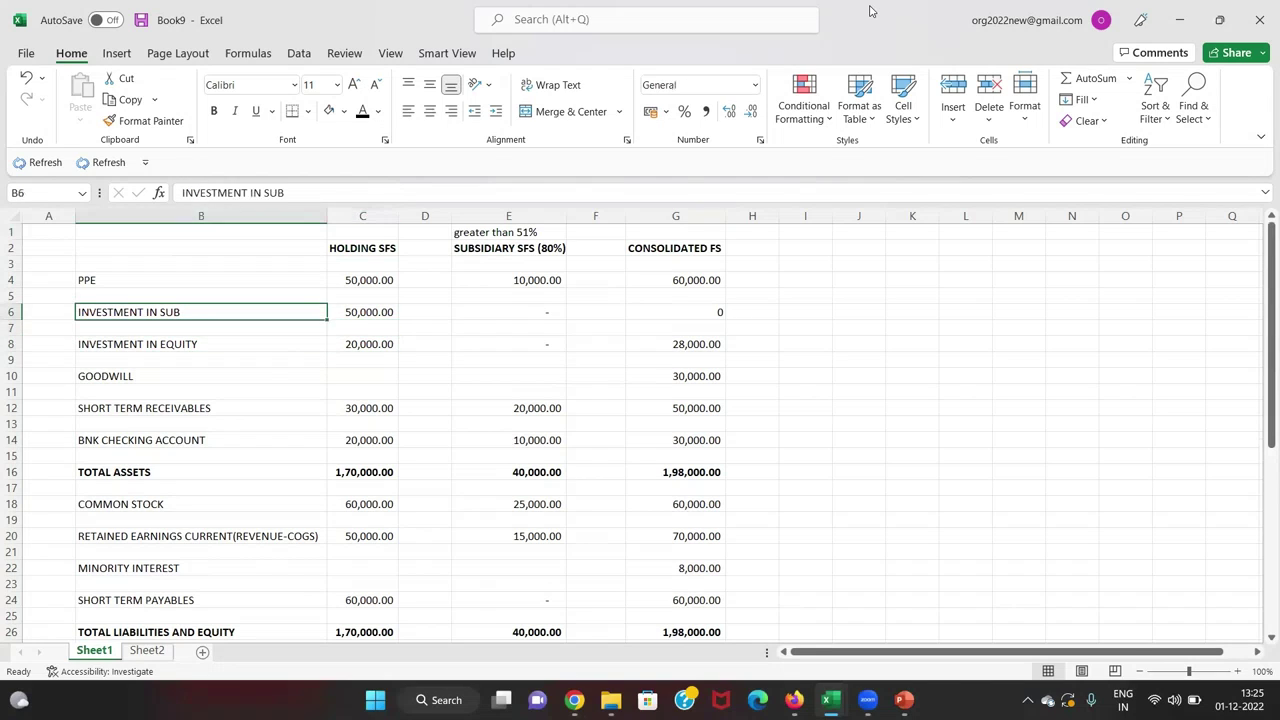
pyautogui.press('Down')
pyautogui.press('Down')
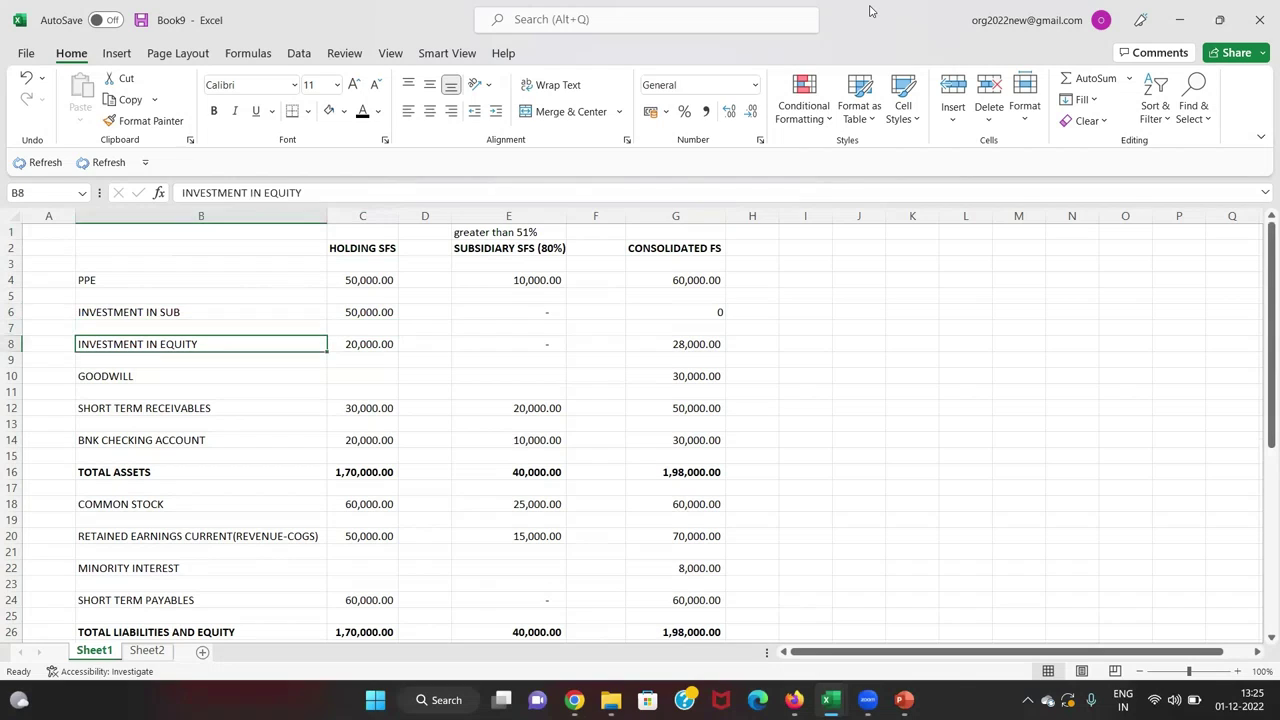
pyautogui.press('Down')
pyautogui.press('Down')
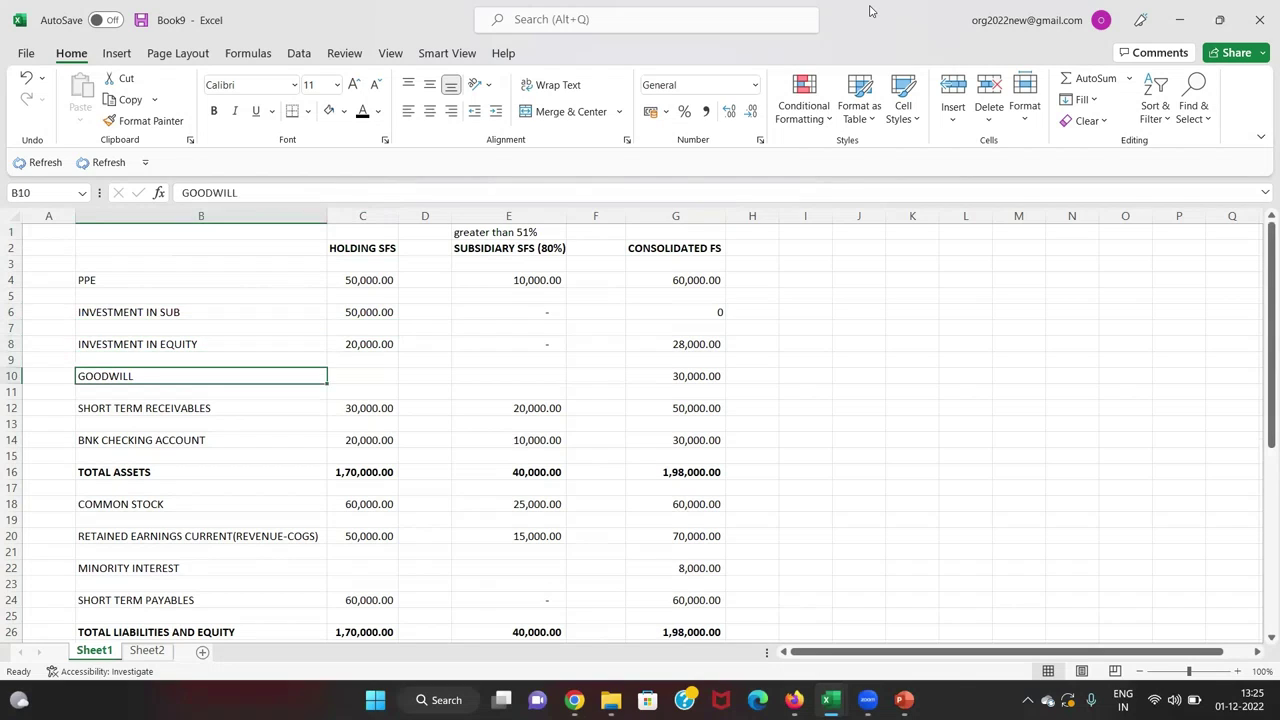
pyautogui.press('Right')
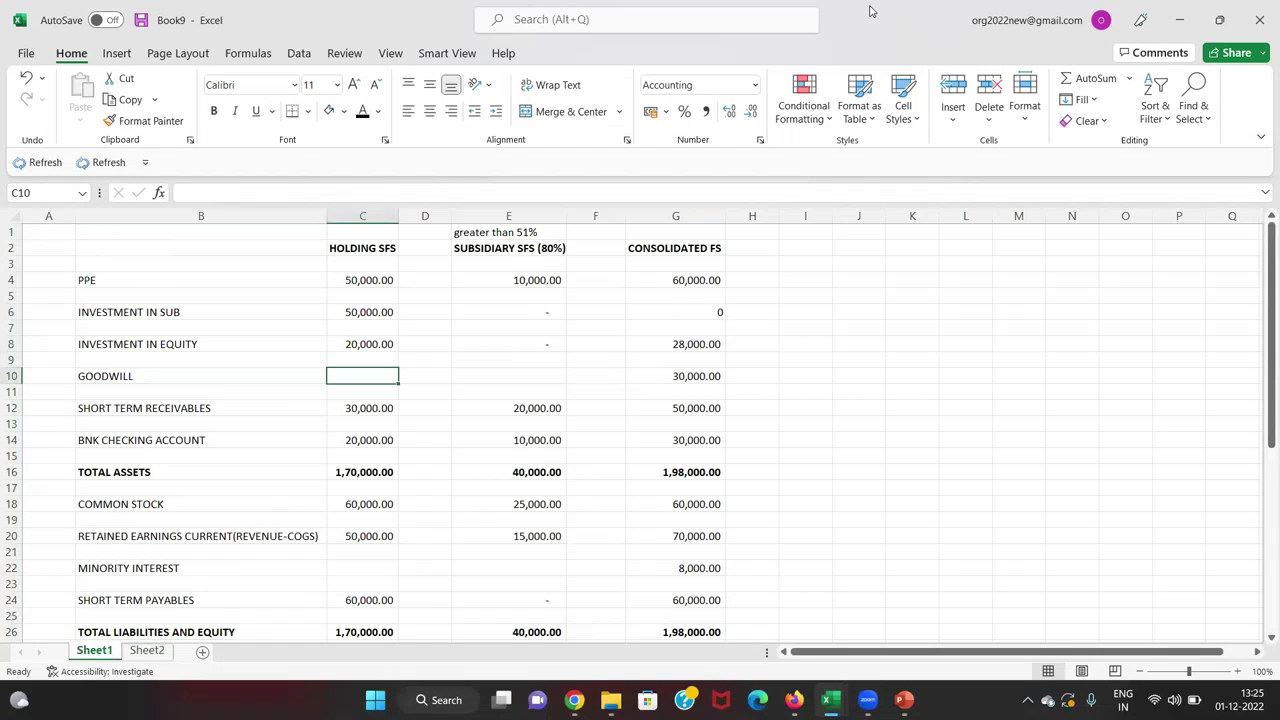
# Examine the short term receivables row across the holding and subsidiary columns
pyautogui.press('Left')
pyautogui.press('Down')
pyautogui.press('Down')
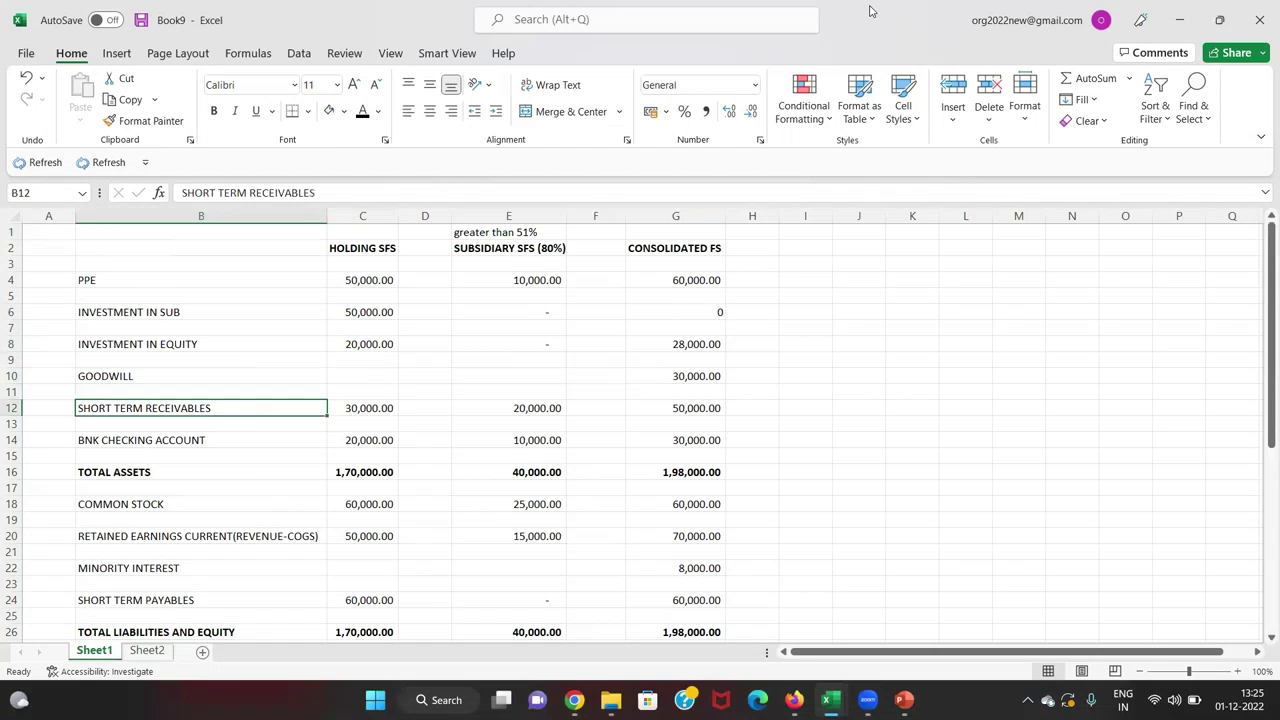
pyautogui.press('Right')
pyautogui.press('Right')
pyautogui.press('Right')
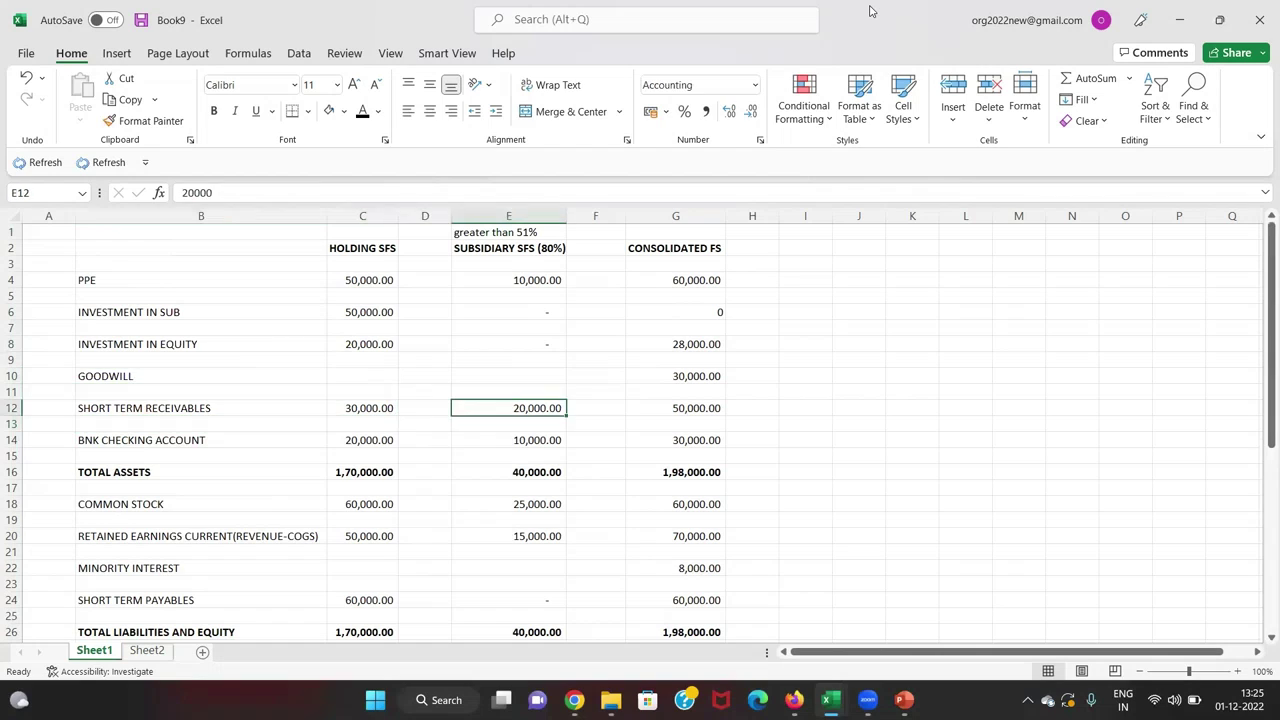
pyautogui.press('Left')
pyautogui.press('Left')
# Examine the bank checking account row across the holding and subsidiary amounts
pyautogui.press('Down')
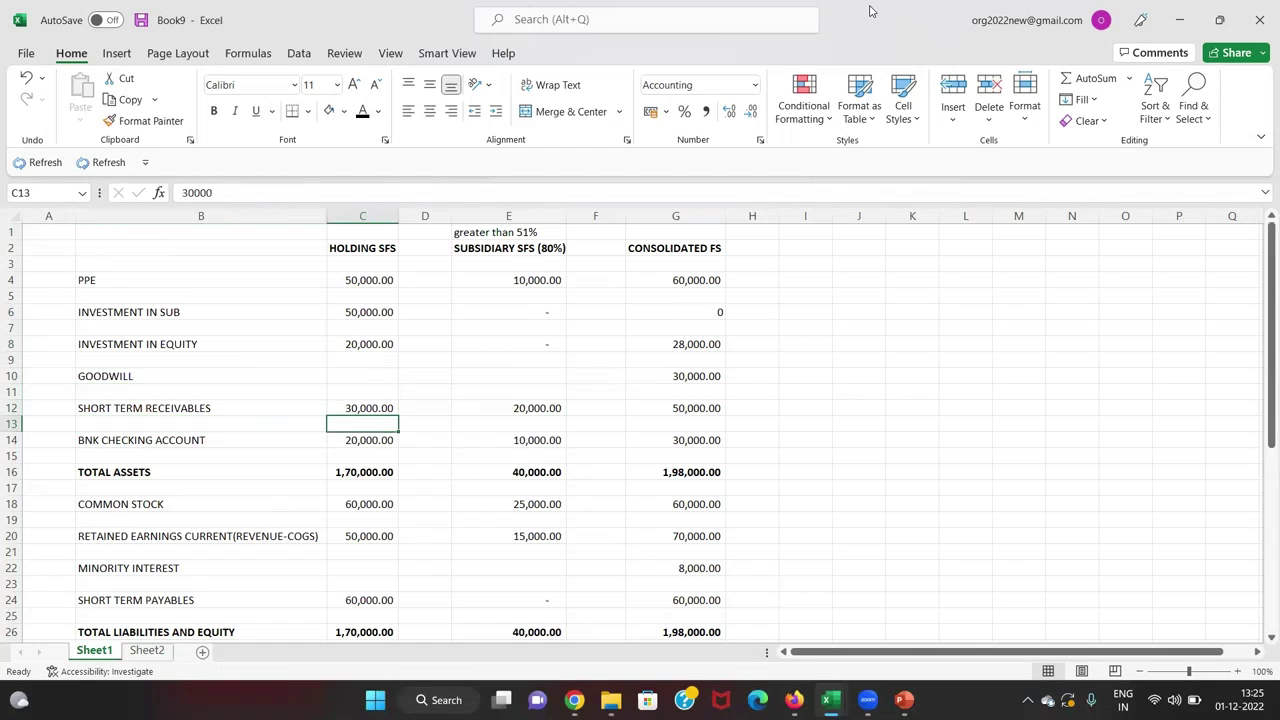
pyautogui.press('Left')
pyautogui.press('Down')
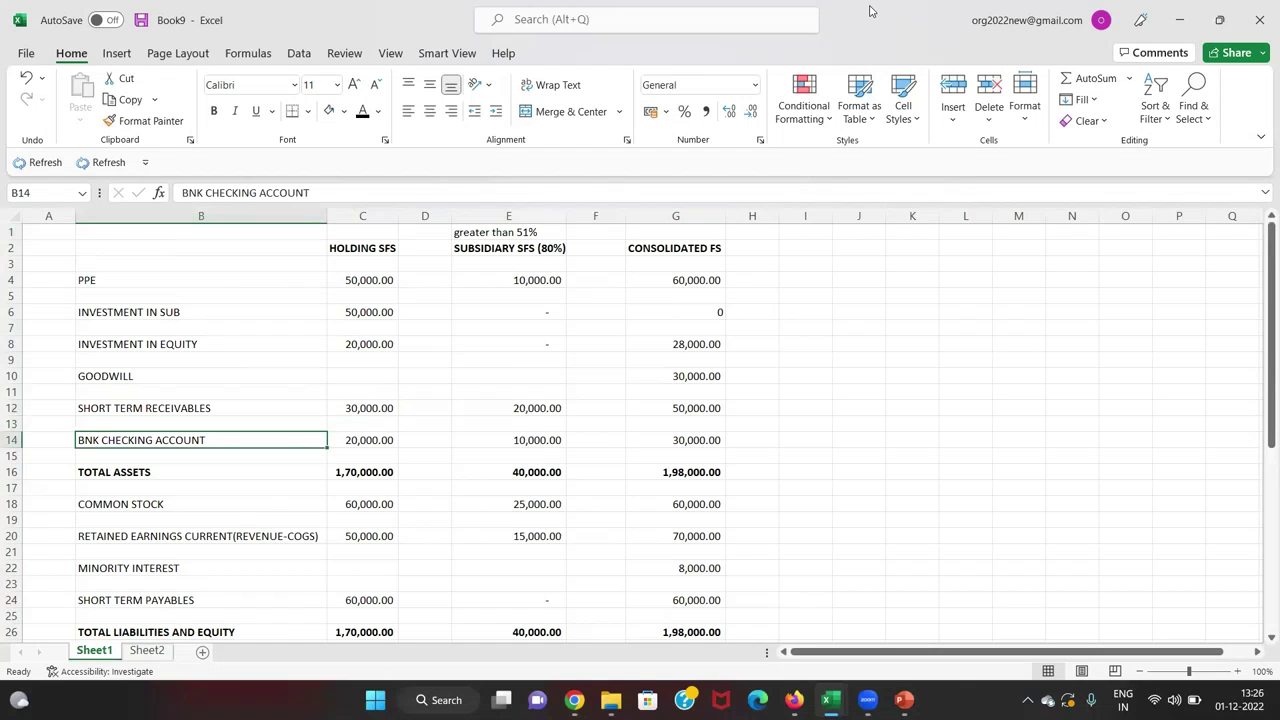
pyautogui.press('Right')
pyautogui.press('Right')
pyautogui.press('Right')
pyautogui.press('Right')
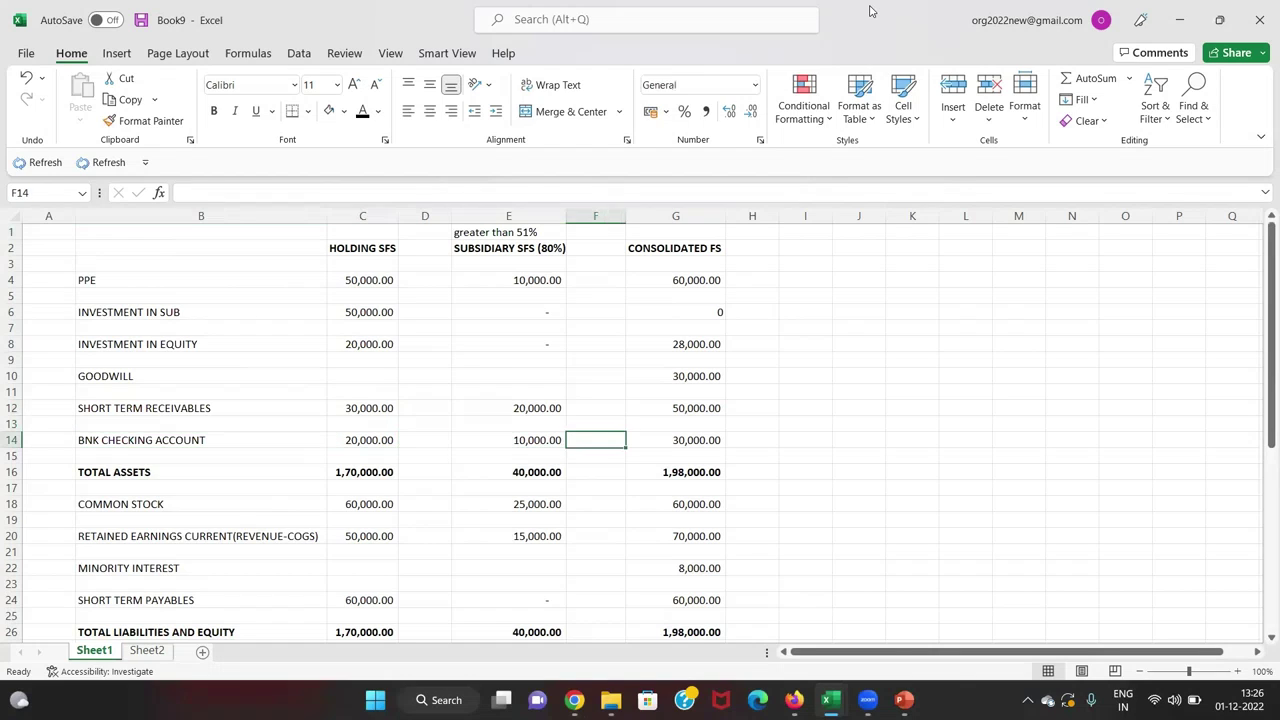
# Move past total assets and examine the common stock amounts of the holding and subsidiary in row 18
pyautogui.press('Left')
pyautogui.press('Down')
pyautogui.press('Left')
pyautogui.press('Down')
pyautogui.press('Left')
pyautogui.press('Down')
pyautogui.press('Down')
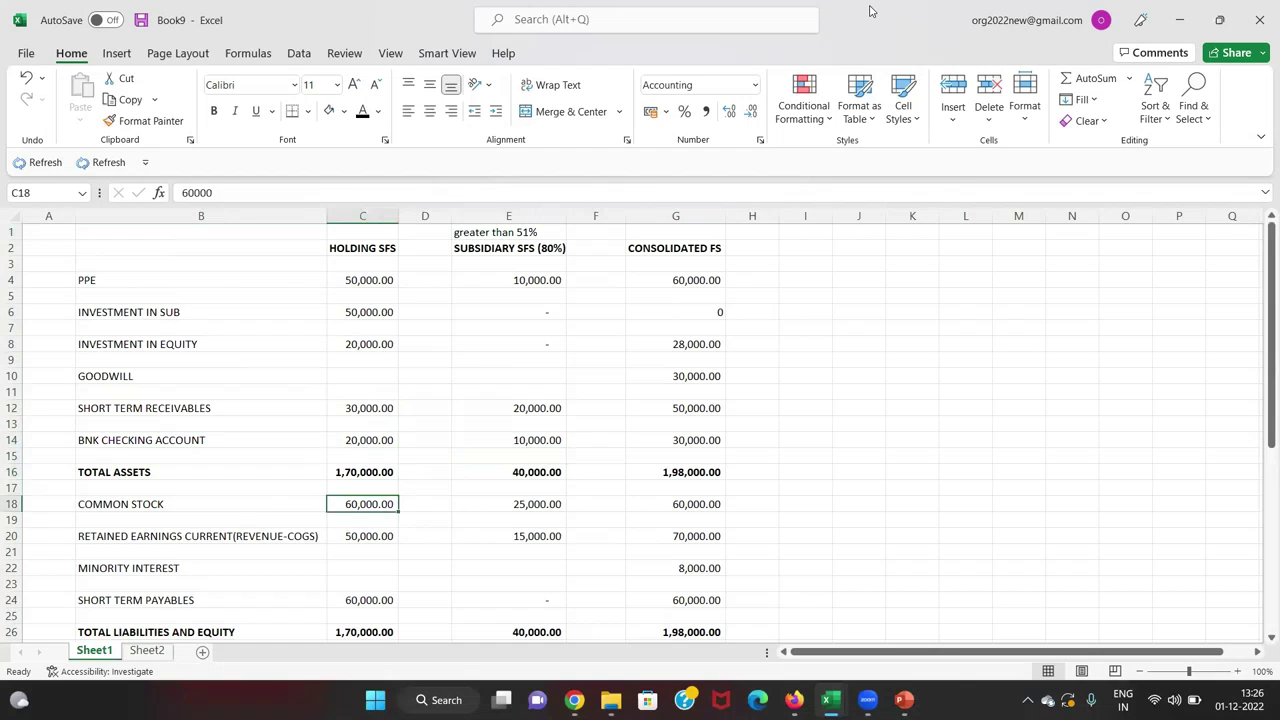
pyautogui.press('Down')
pyautogui.press('Down')
pyautogui.press('Up')
pyautogui.press('Up')
pyautogui.press('Right')
pyautogui.press('Right')
pyautogui.press('Left')
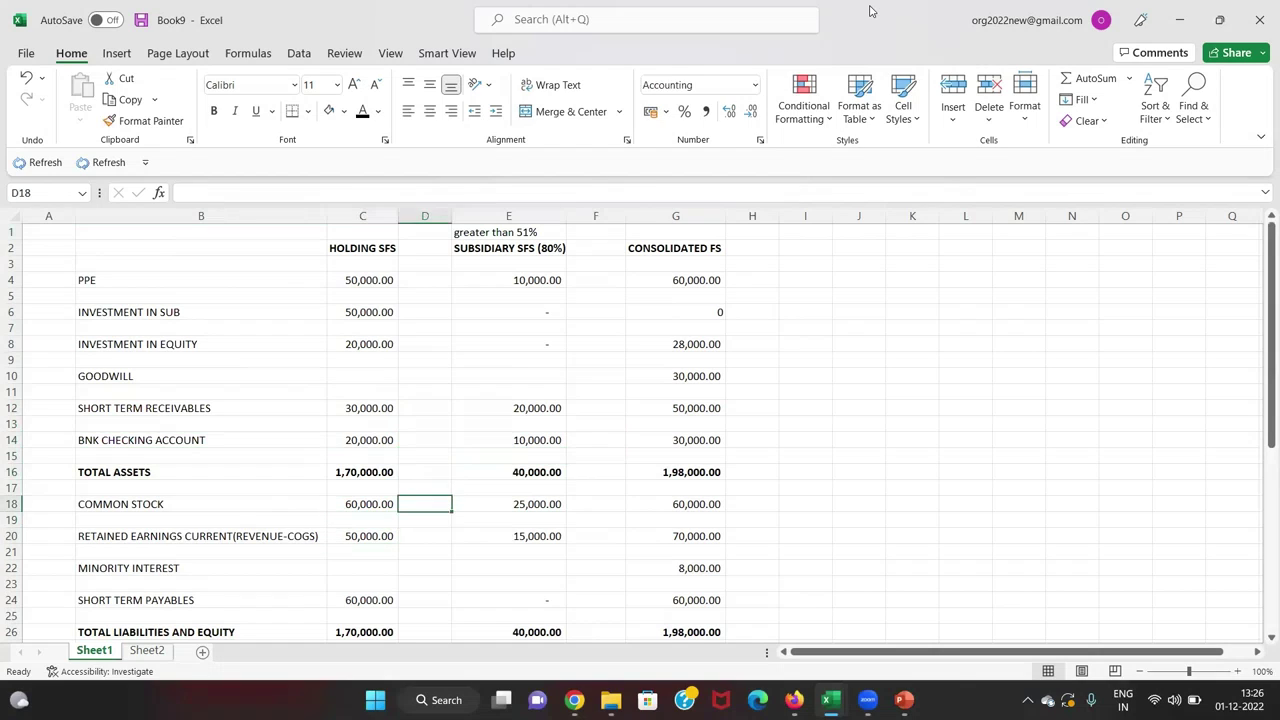
# Review the holding company's equity and liability figures from retained earnings down to the total in C26
pyautogui.press('Left')
pyautogui.press('Down')
pyautogui.press('Down')
pyautogui.press('Down')
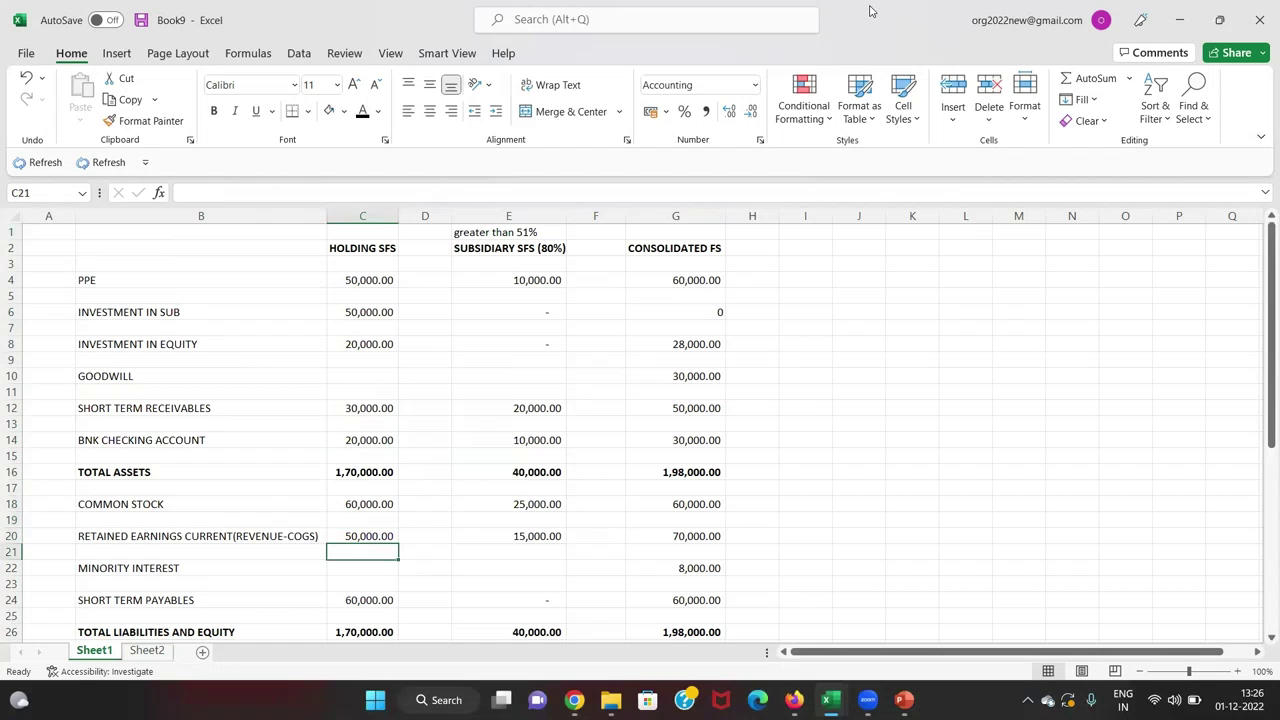
pyautogui.press('Up')
pyautogui.press('Up')
pyautogui.press('Down')
pyautogui.press('Down')
pyautogui.press('Down')
pyautogui.press('Down')
pyautogui.press('Down')
pyautogui.press('Down')
pyautogui.press('Down')
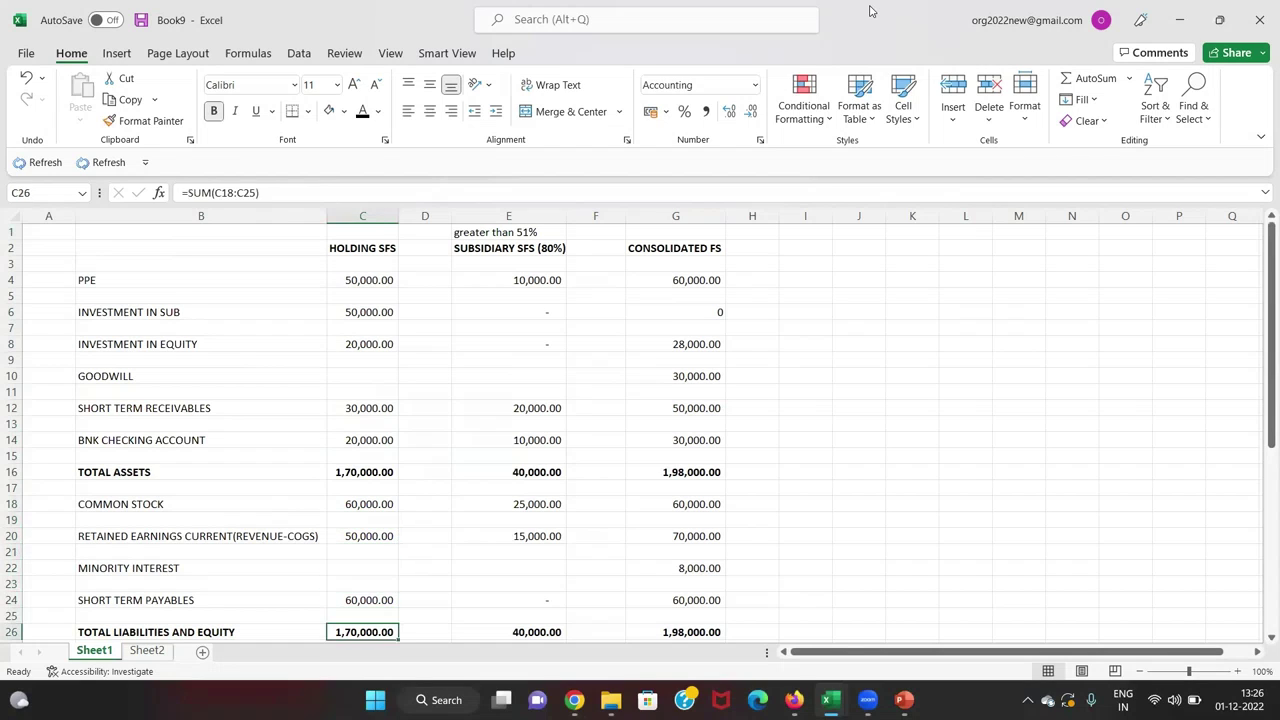
# Examine the retained earnings description in B20 and its holding and subsidiary amounts
pyautogui.press('Up')
pyautogui.press('Up')
pyautogui.press('Up')
pyautogui.press('Up')
pyautogui.press('Up')
pyautogui.press('Up')
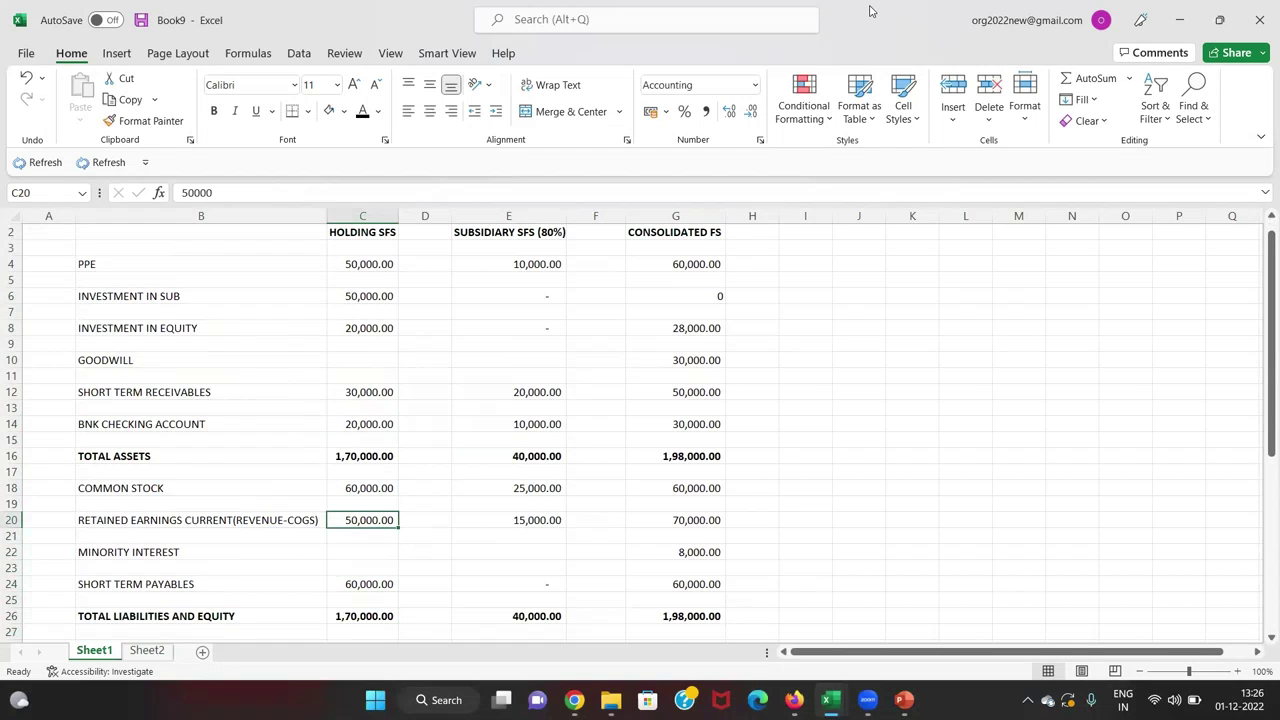
pyautogui.press('Left')
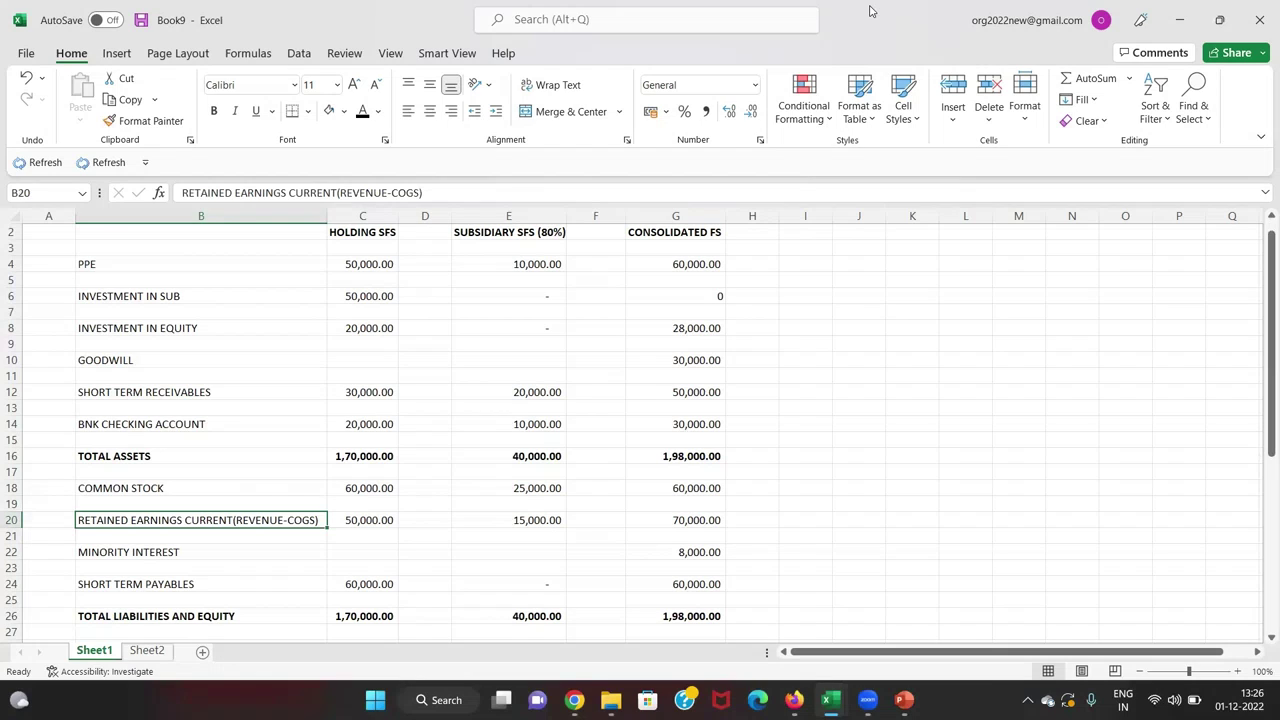
pyautogui.press('Right')
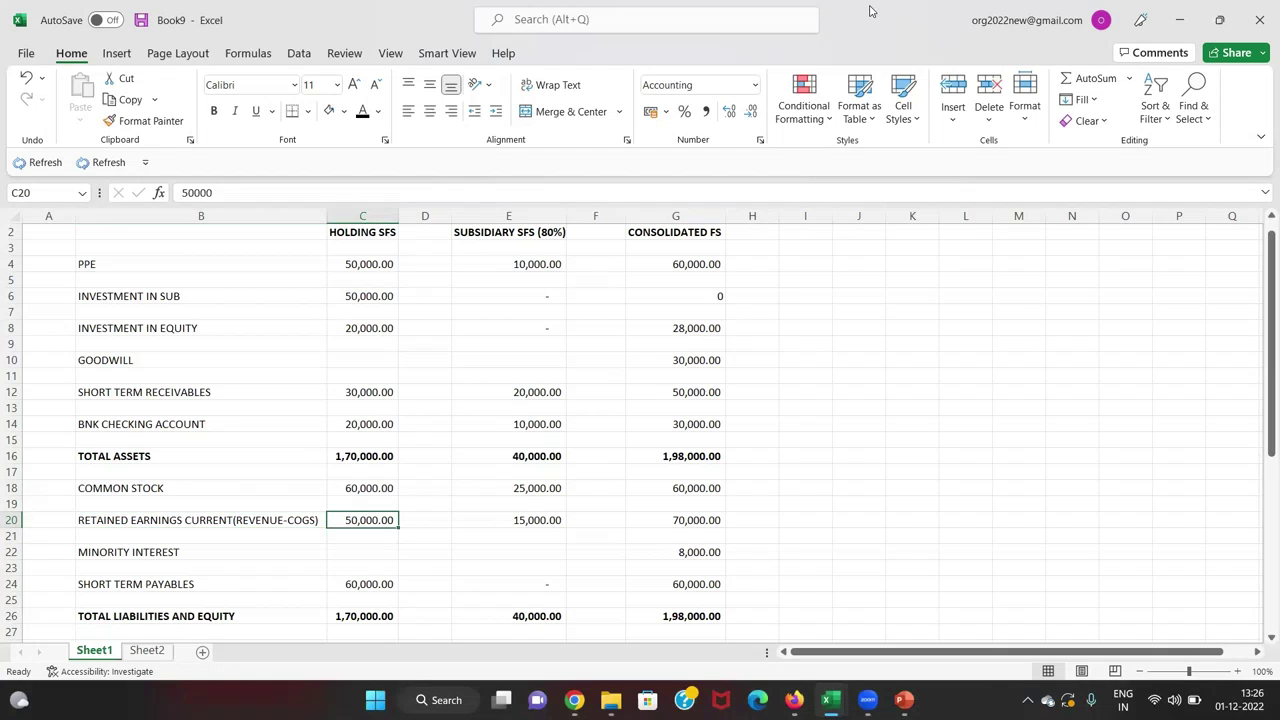
pyautogui.press('Right')
pyautogui.press('Right')
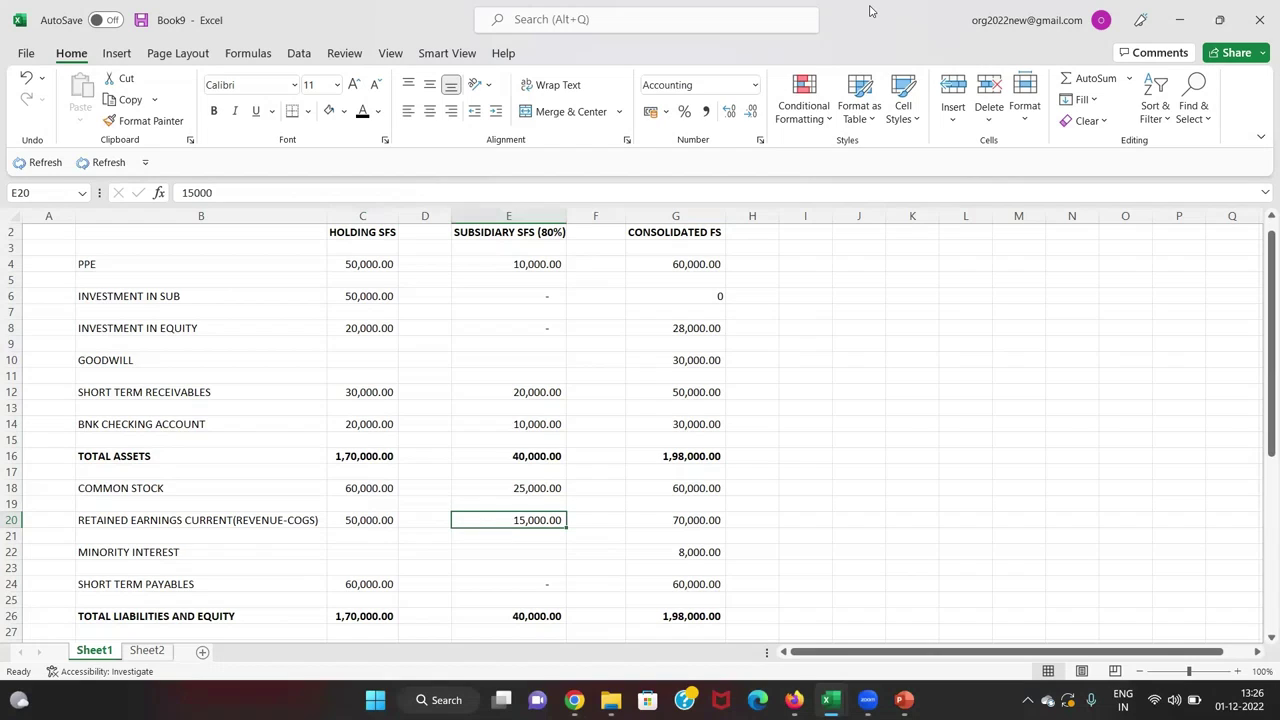
# Examine the short term payables in row 24 for the holding and subsidiary companies
pyautogui.press('Down')
pyautogui.press('Left')
pyautogui.press('Down')
pyautogui.press('Down')
pyautogui.press('Down')
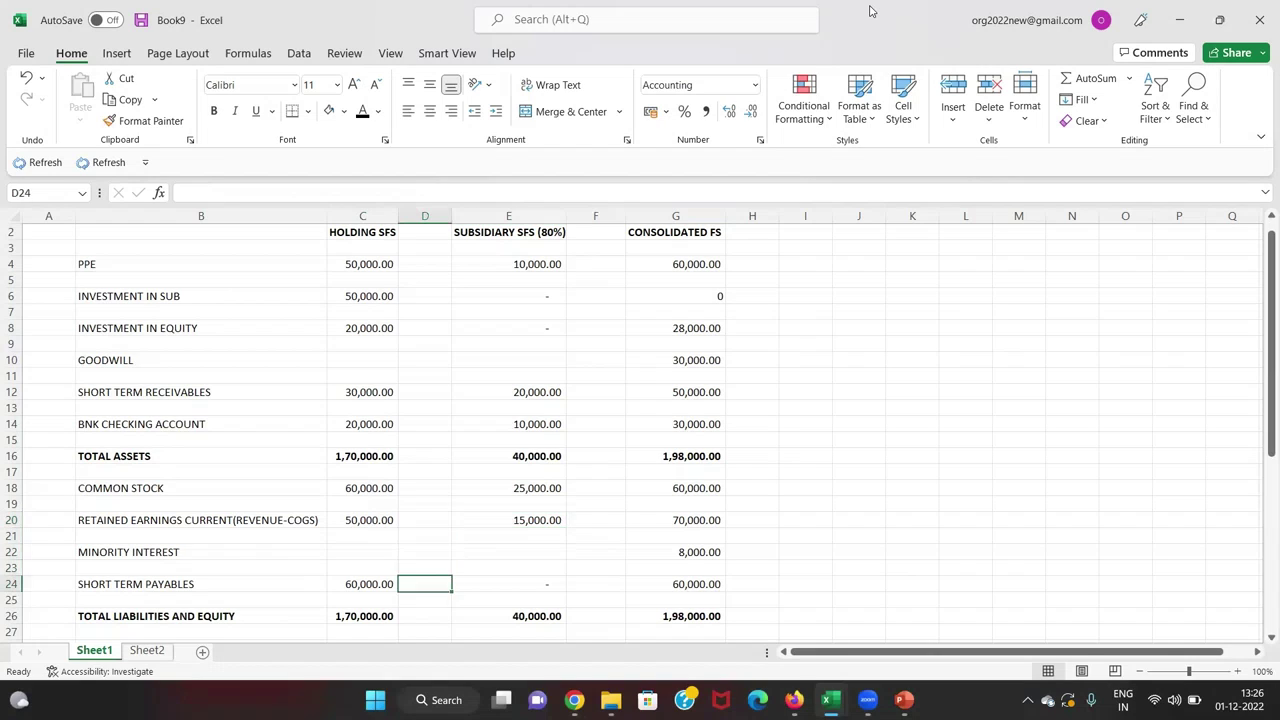
pyautogui.press('Left')
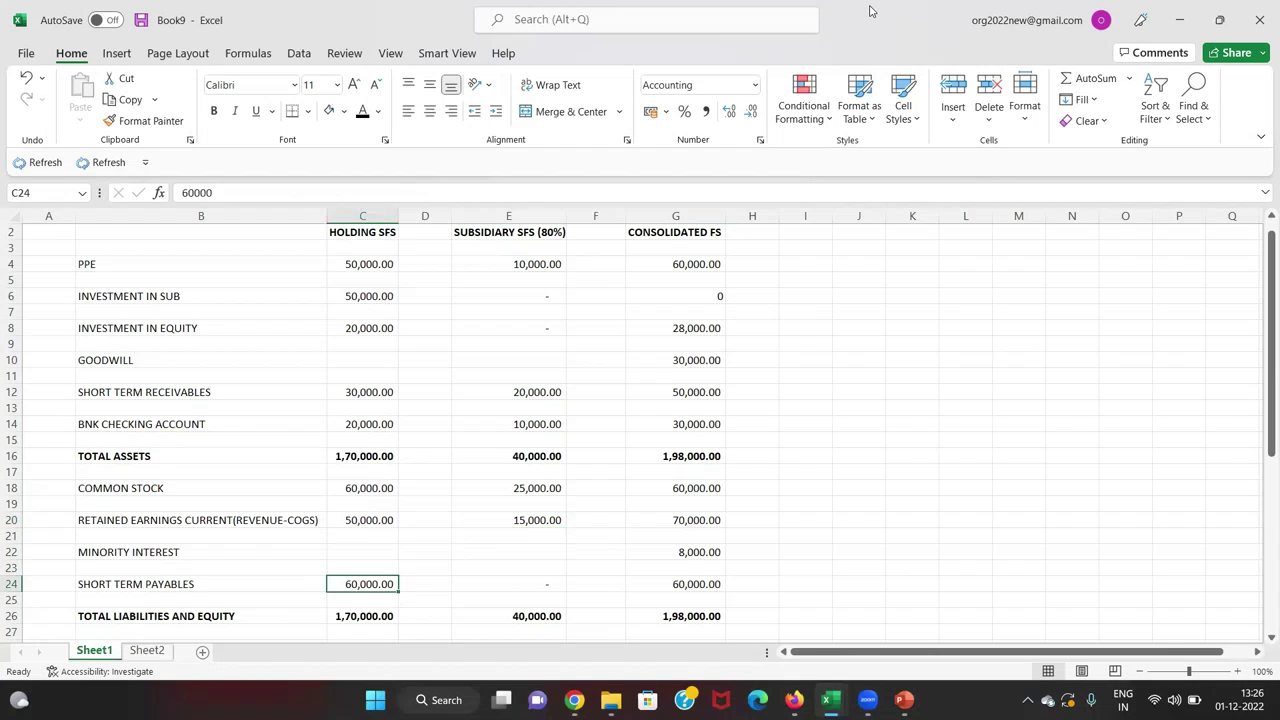
pyautogui.press('Right')
pyautogui.press('Right')
pyautogui.press('Right')
pyautogui.press('Up')
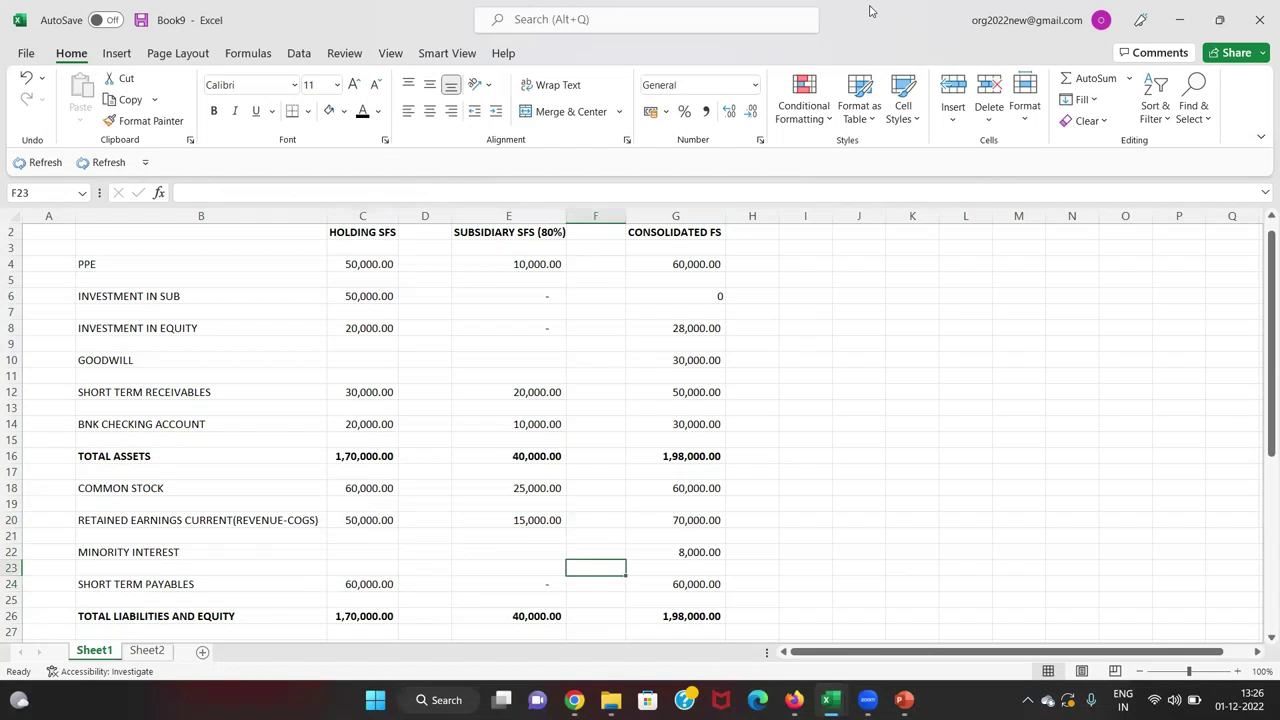
# Return to the column headings and review the Holding SFS, Subsidiary SFS (80%) and Consolidated FS columns in row 2
pyautogui.press('Up')
pyautogui.press('Up')
pyautogui.press('Up')
pyautogui.press('Up')
pyautogui.press('Up')
pyautogui.press('Up')
pyautogui.press('Up')
pyautogui.press('Up')
pyautogui.press('Left')
pyautogui.press('Up')
pyautogui.press('Up')
pyautogui.press('Up')
pyautogui.press('Up')
pyautogui.press('Up')
pyautogui.press('Up')
pyautogui.press('Up')
pyautogui.press('Up')
pyautogui.press('Up')
pyautogui.press('Up')
pyautogui.press('Up')
pyautogui.press('Up')
pyautogui.press('Up')
pyautogui.press('Up')
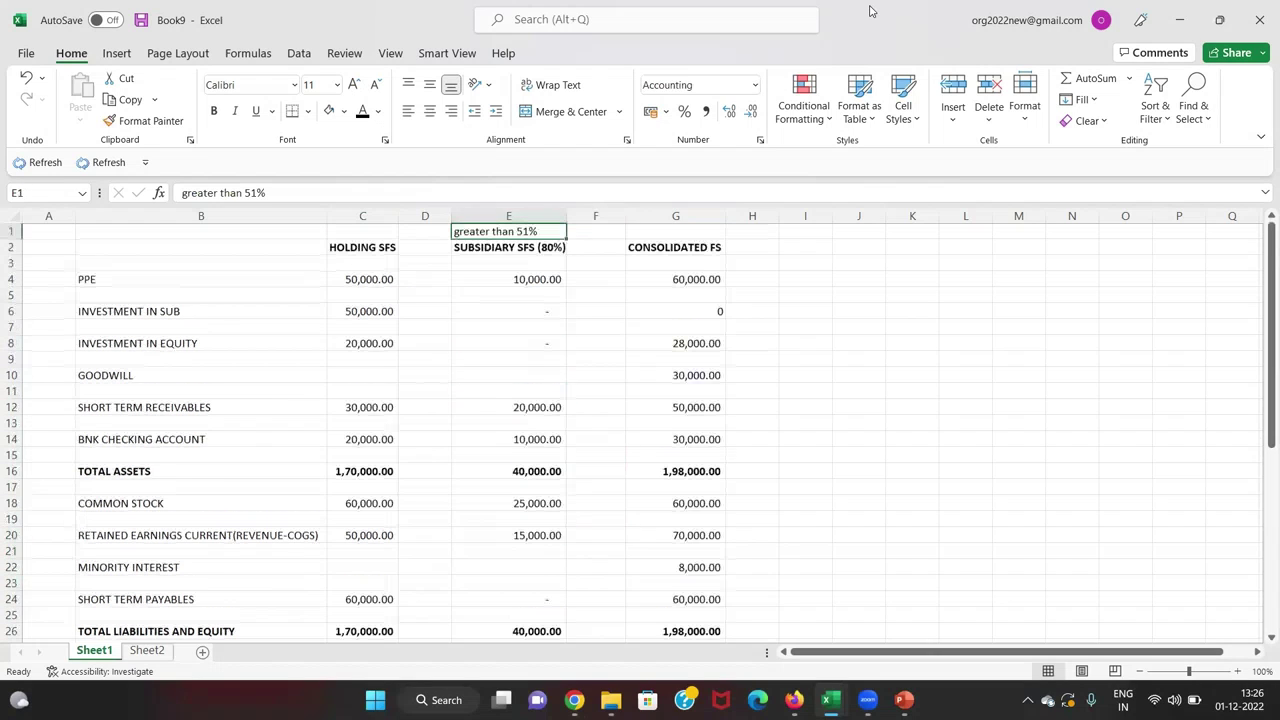
pyautogui.press('Down')
pyautogui.press('Left')
pyautogui.press('Left')
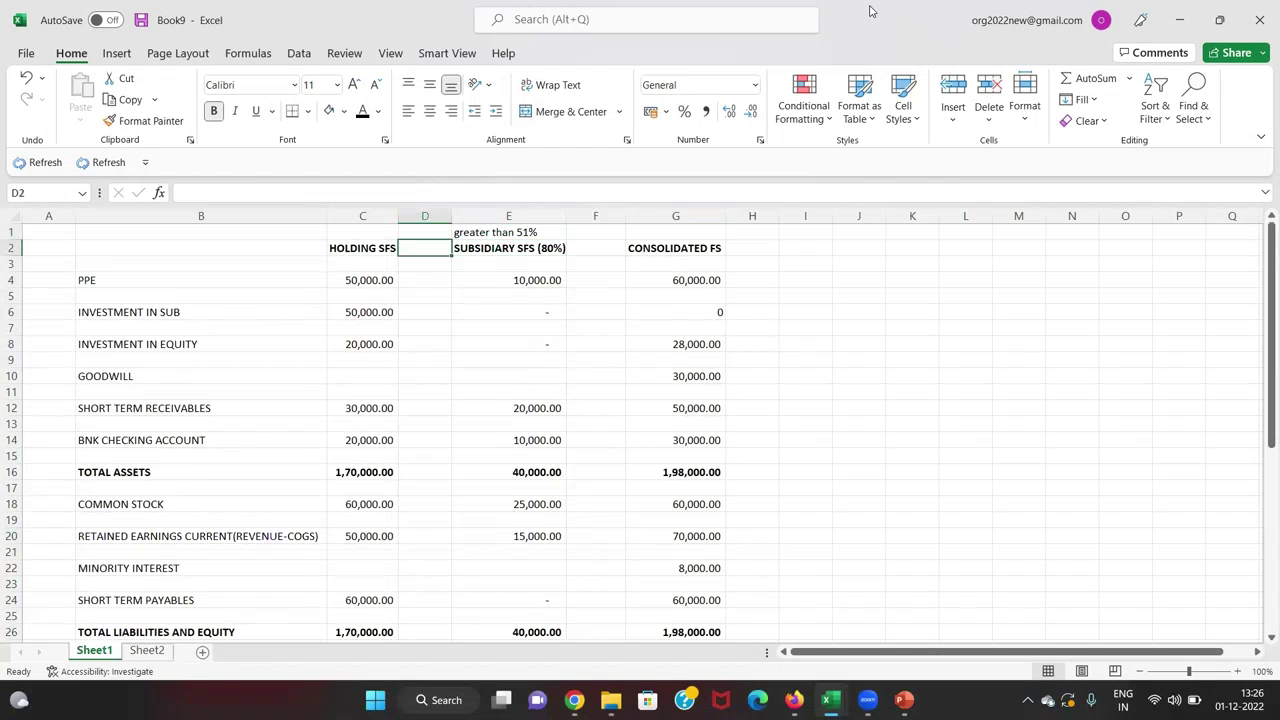
pyautogui.press('Right')
pyautogui.press('Right')
pyautogui.press('Right')
pyautogui.press('Right')
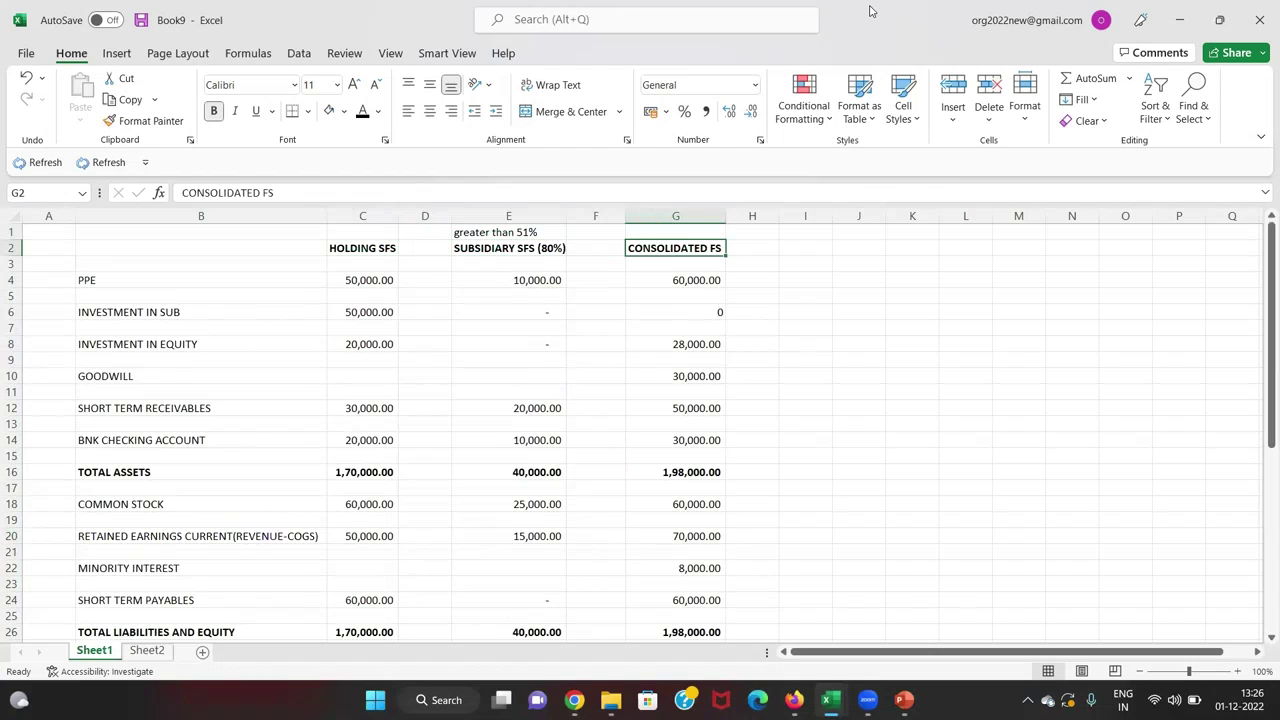
# Inspect the consolidated PPE formula in G4 and the holding and subsidiary cells it refers to
pyautogui.press('Down')
pyautogui.press('Down')
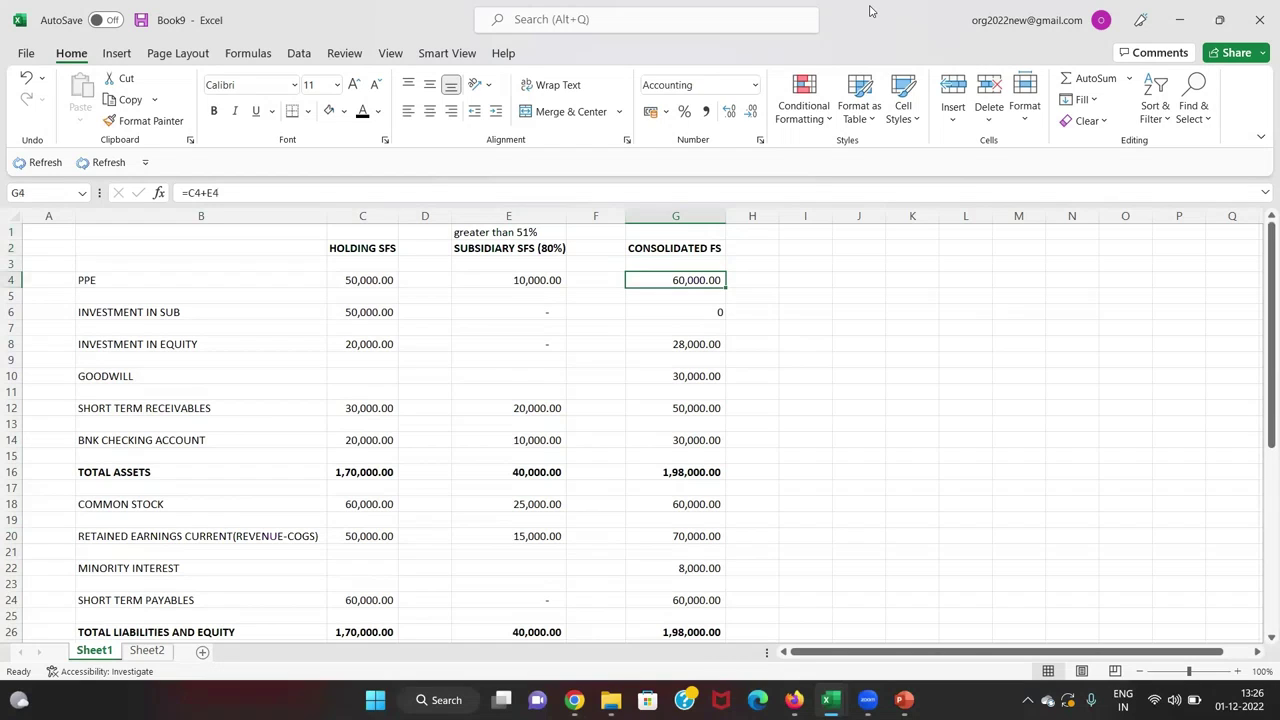
pyautogui.press('F2')
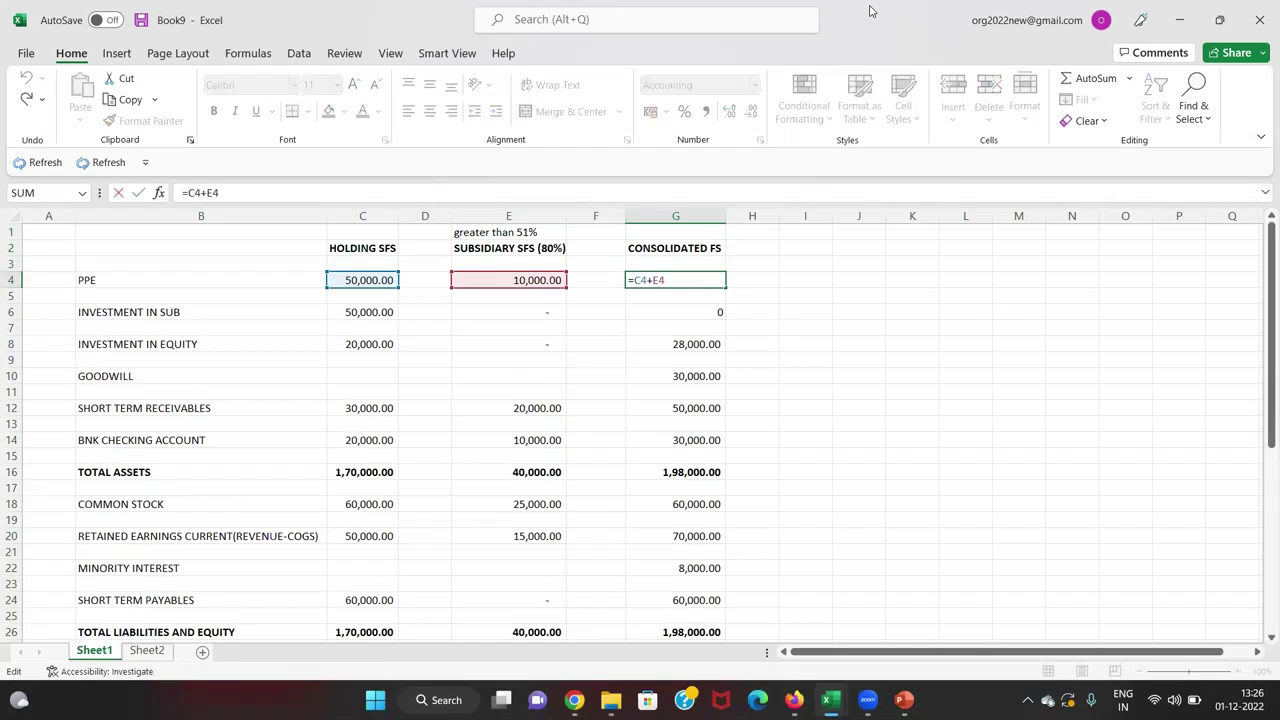
pyautogui.press('Return')
pyautogui.press('Up')
pyautogui.press('F2')
pyautogui.press('Return')
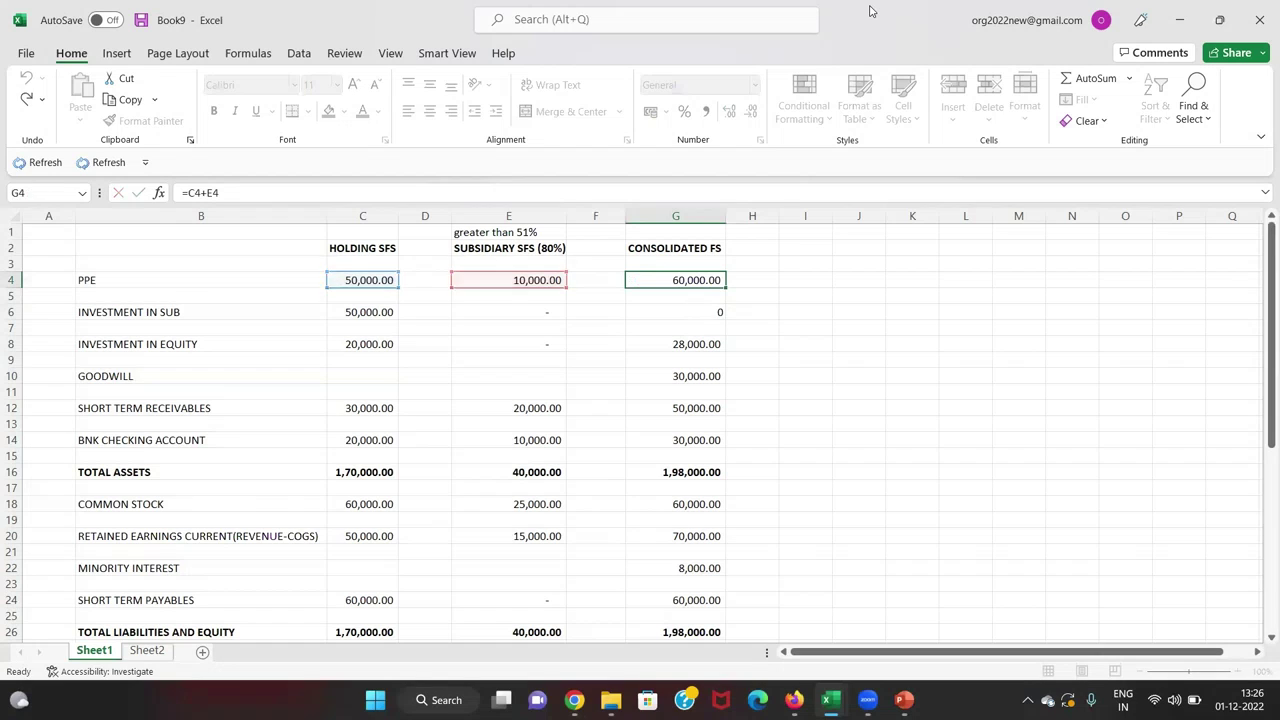
# Examine the consolidated amounts for investment in sub in G6 and investment in equity in G8
pyautogui.press('Down')
pyautogui.press('Down')
pyautogui.press('Down')
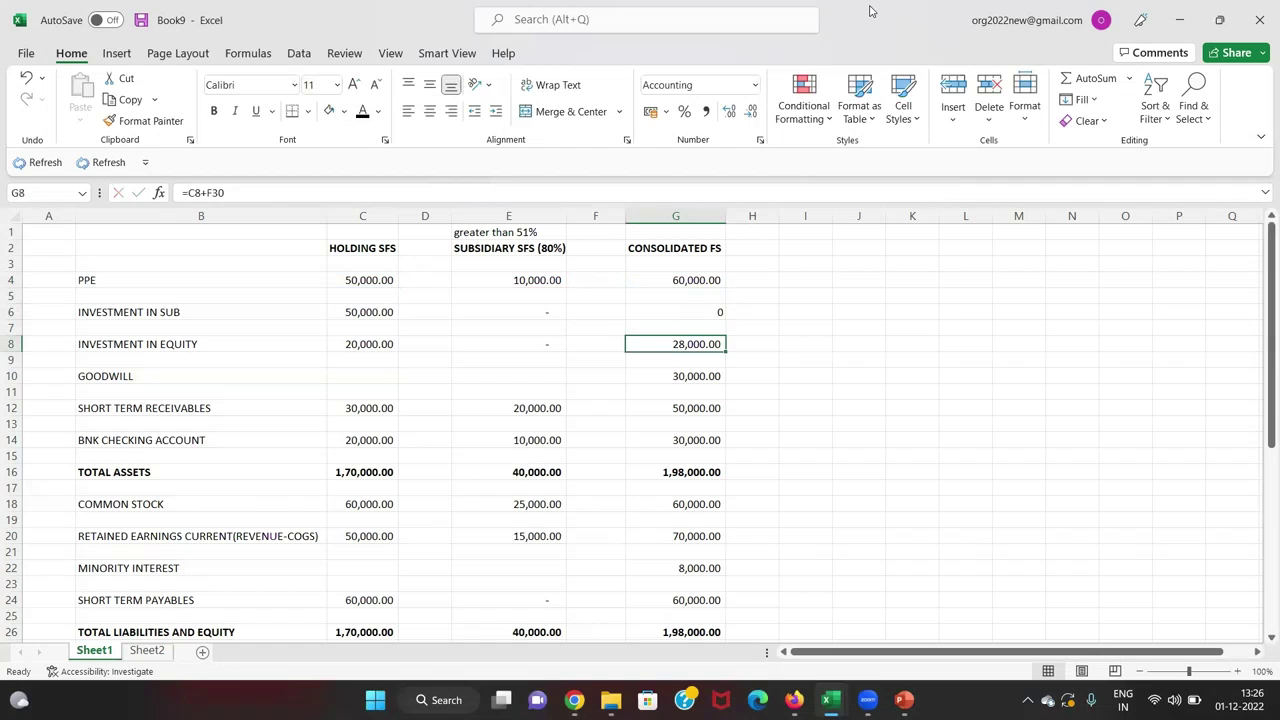
pyautogui.press('Left')
pyautogui.press('Left')
pyautogui.press('Right')
pyautogui.press('Right')
pyautogui.press('Up')
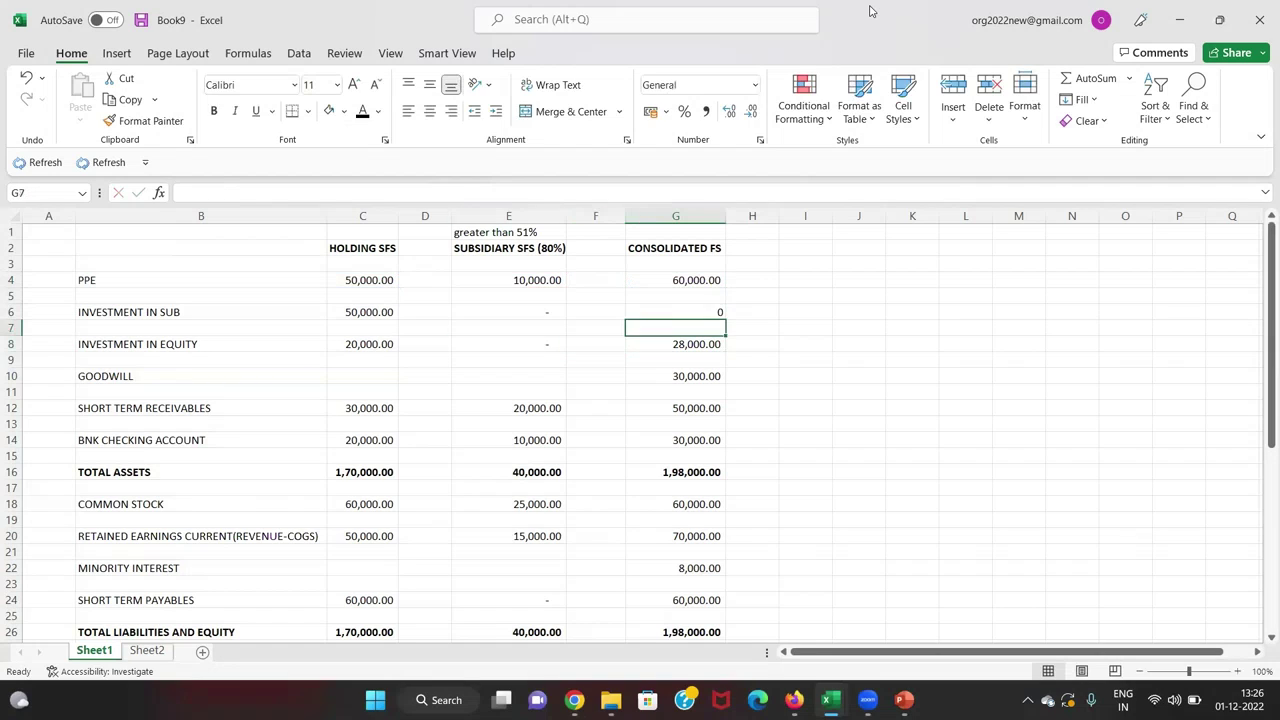
pyautogui.press('Up')
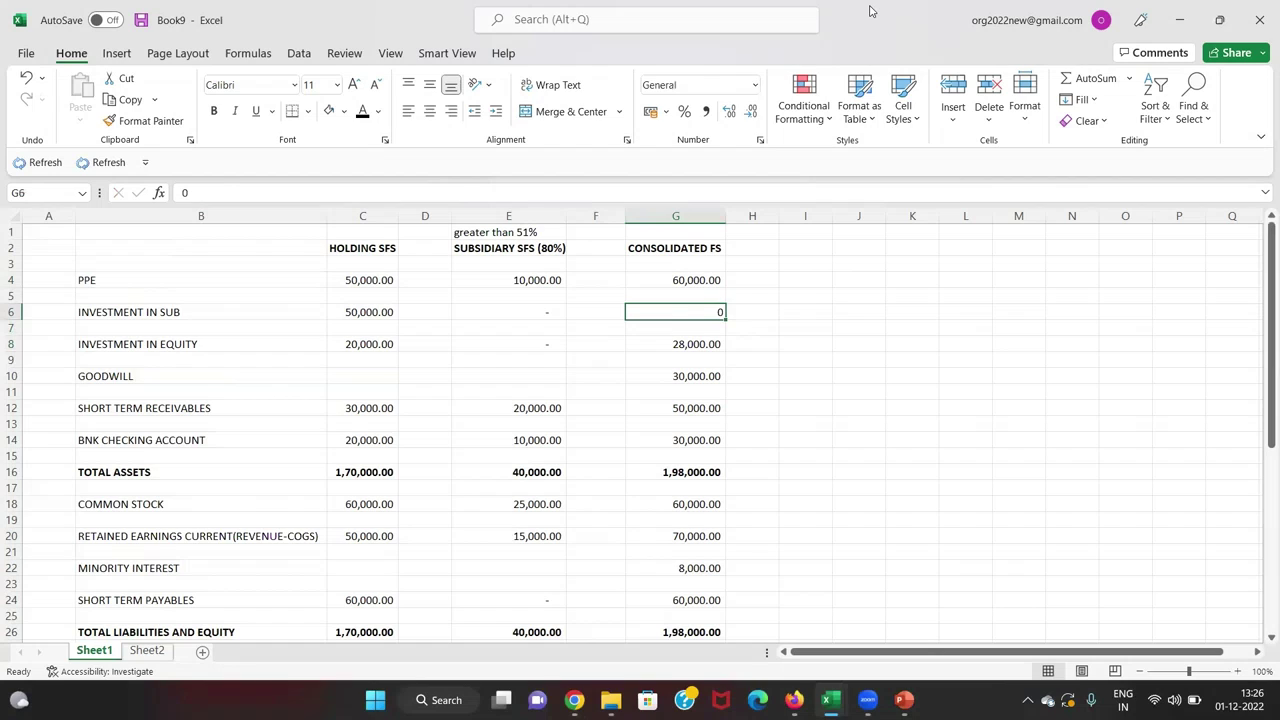
pyautogui.press('Down')
pyautogui.press('Down')
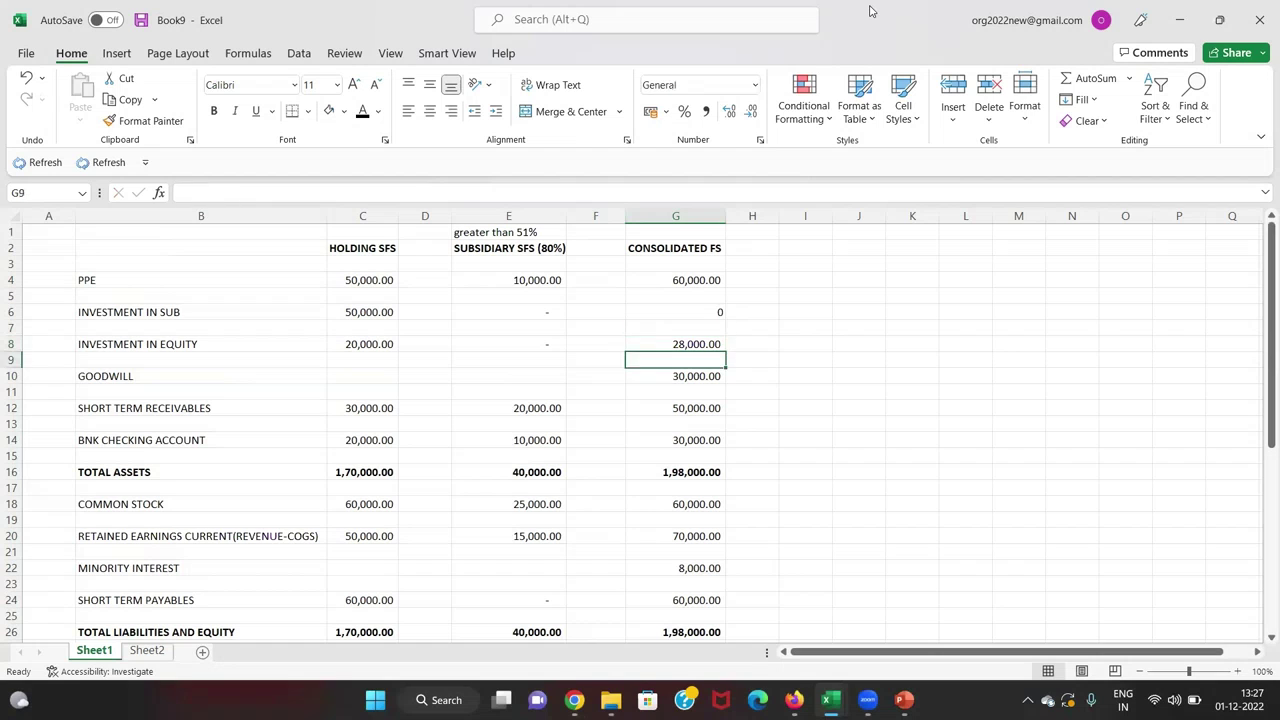
# Go to the first note below the statements and read the associate retained earnings text in B30
pyautogui.press('Down')
pyautogui.press('Down')
pyautogui.press('Down')
pyautogui.press('Down')
pyautogui.press('Down')
pyautogui.press('Down')
pyautogui.press('Down')
pyautogui.press('Down')
pyautogui.press('Down')
pyautogui.press('Down')
pyautogui.press('Down')
pyautogui.press('Down')
pyautogui.press('Down')
pyautogui.press('Down')
pyautogui.press('Down')
pyautogui.press('Down')
pyautogui.press('Down')
pyautogui.press('Down')
pyautogui.press('Down')
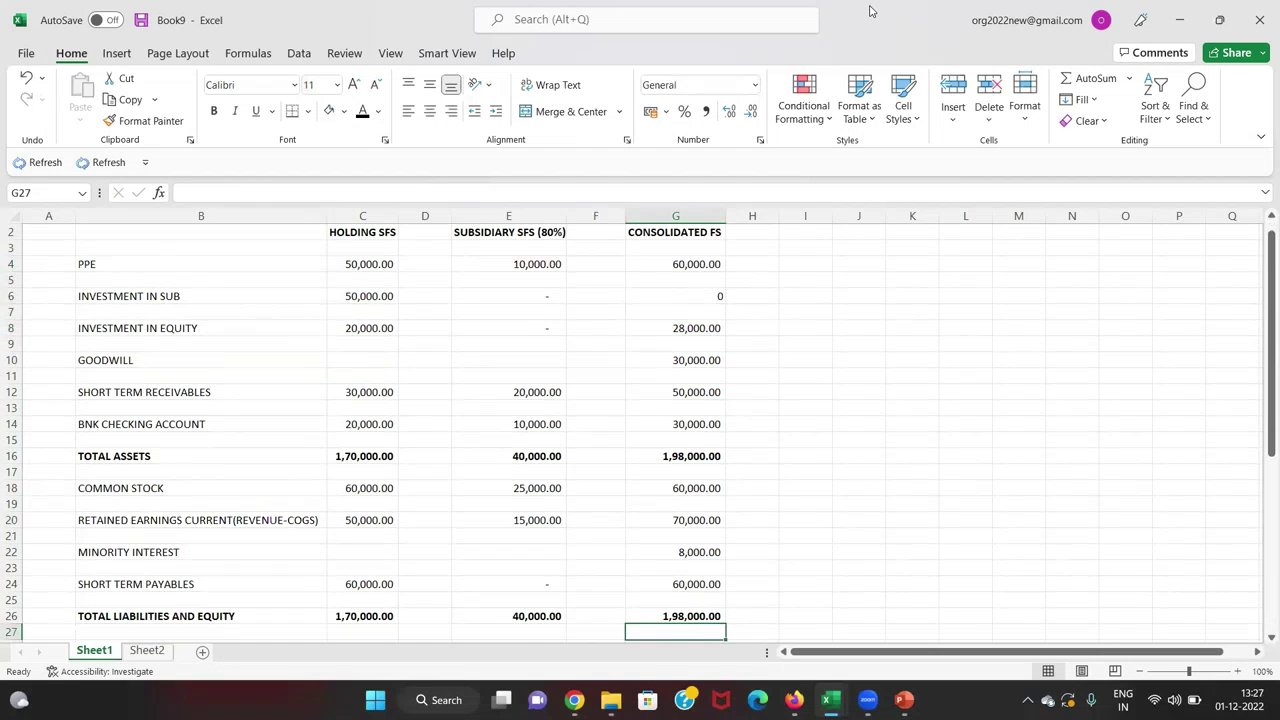
pyautogui.press('Down')
pyautogui.press('Down')
pyautogui.press('Down')
pyautogui.press('Down')
pyautogui.press('Left')
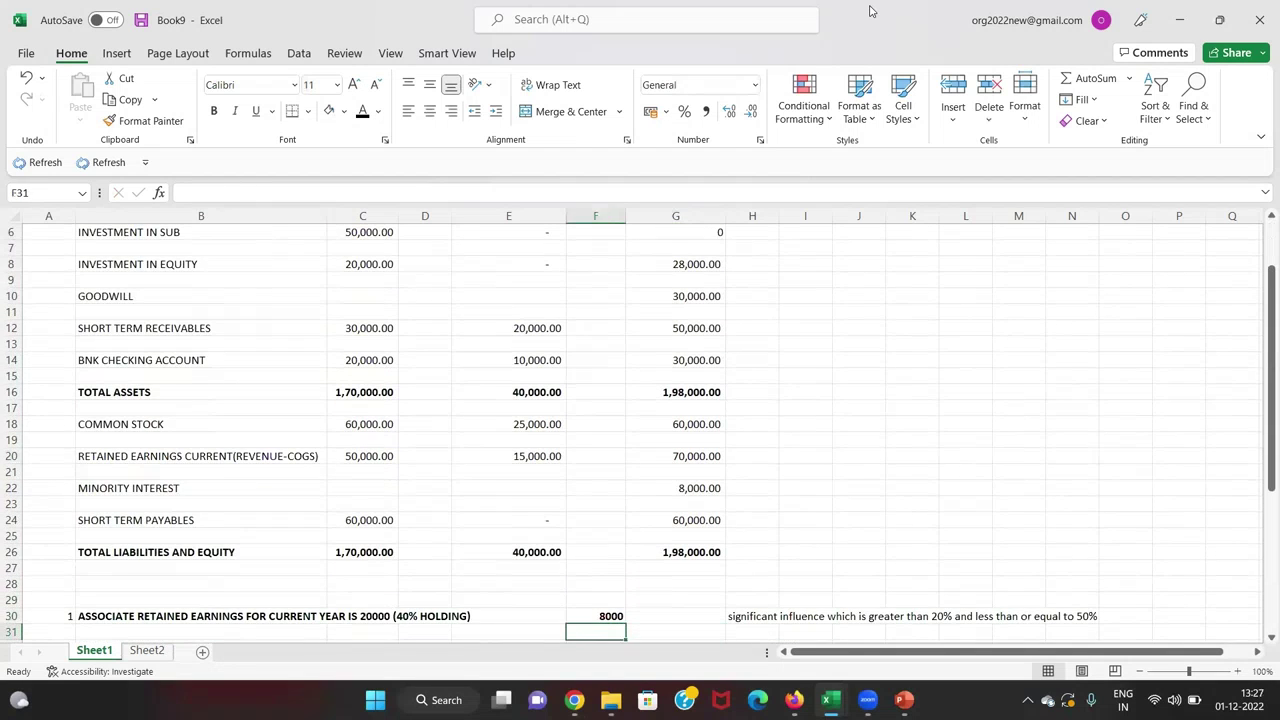
pyautogui.press('Left')
pyautogui.press('Left')
pyautogui.press('Up')
pyautogui.press('Left')
pyautogui.press('Left')
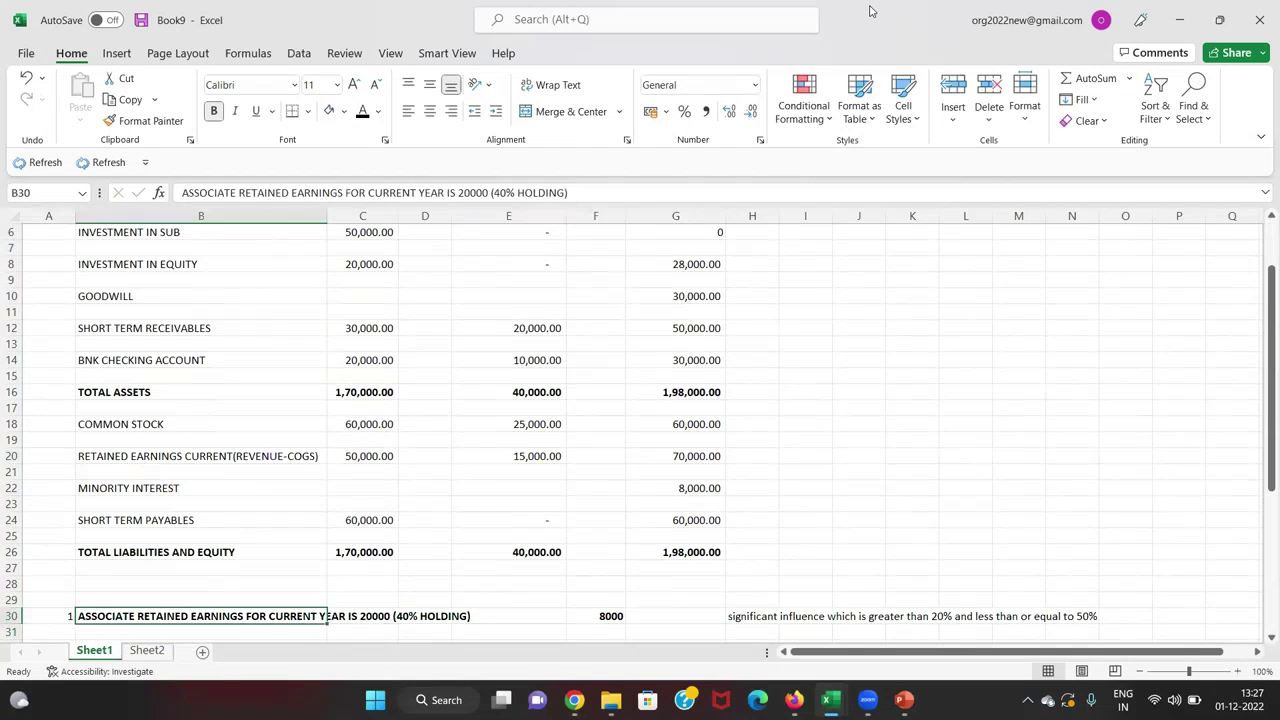
pyautogui.press('F2')
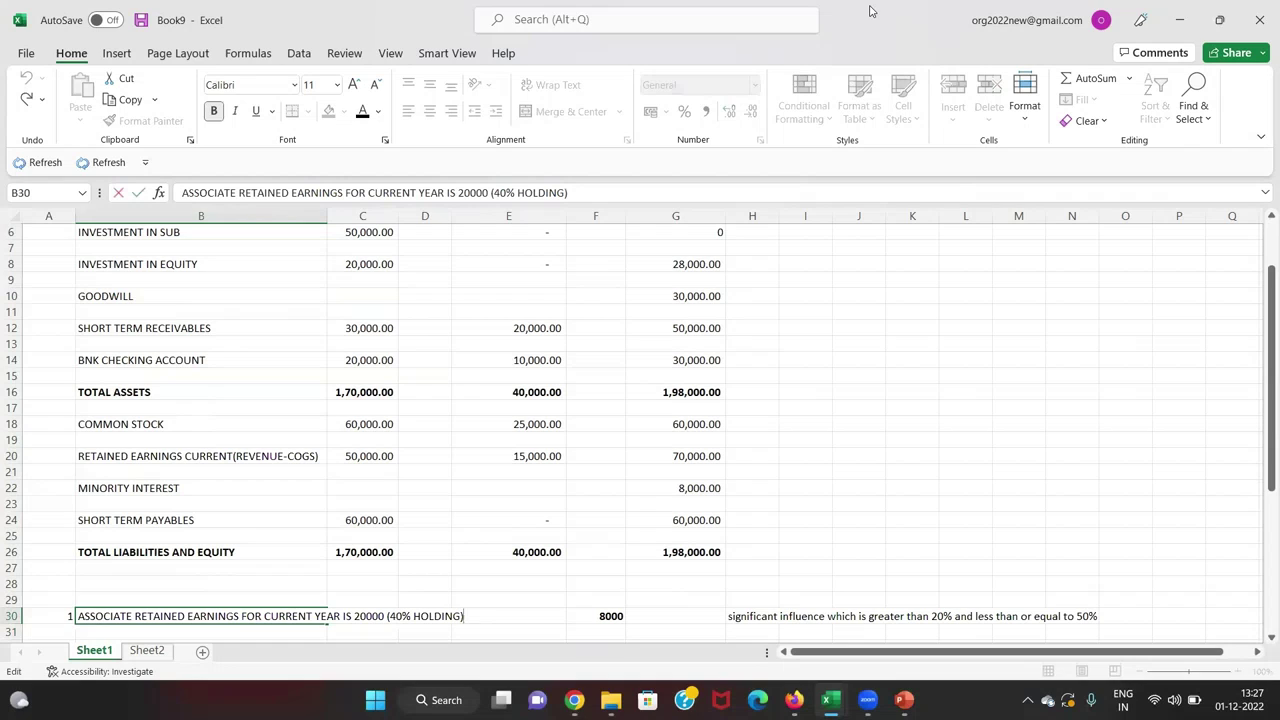
pyautogui.press('Escape')
pyautogui.hotkey('ctrl', 'b')
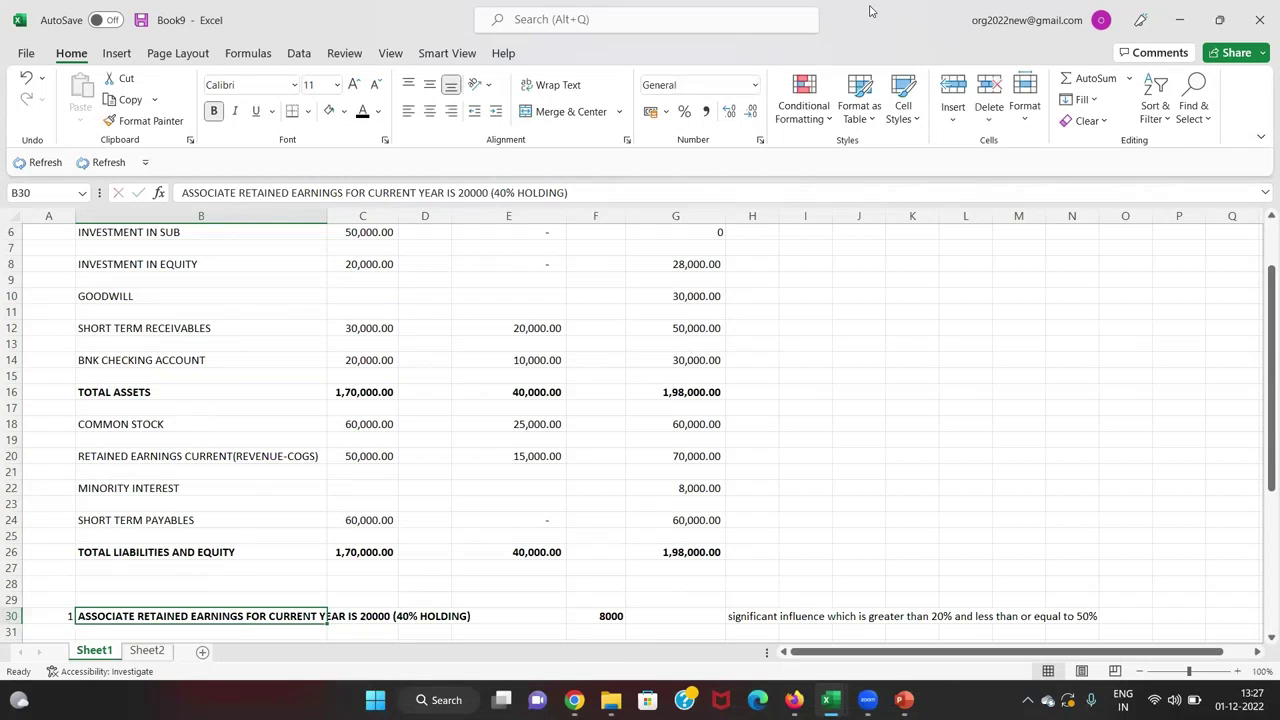
pyautogui.press('F2')
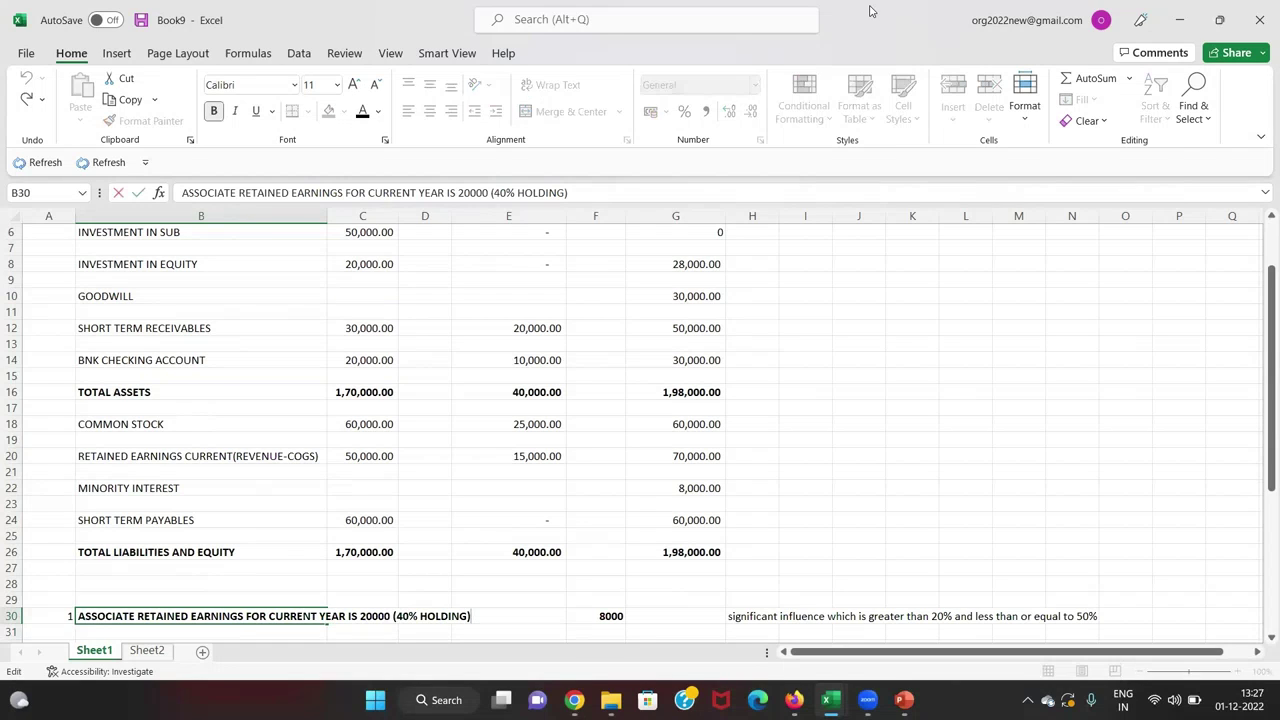
pyautogui.press('Escape')
# Insert four blank rows above the Goodwill Calculation heading, starting at row 32
pyautogui.press('Down')
pyautogui.press('Right')
pyautogui.press('Right')
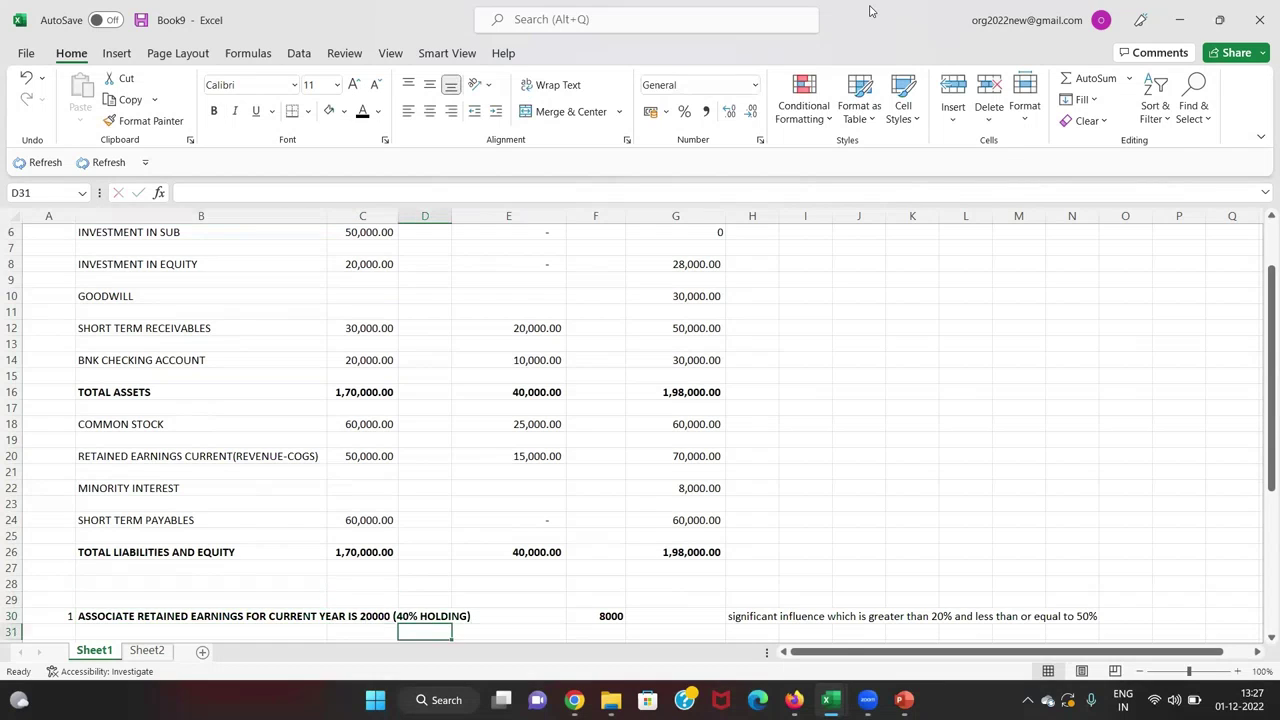
pyautogui.press('Down')
pyautogui.press('Right')
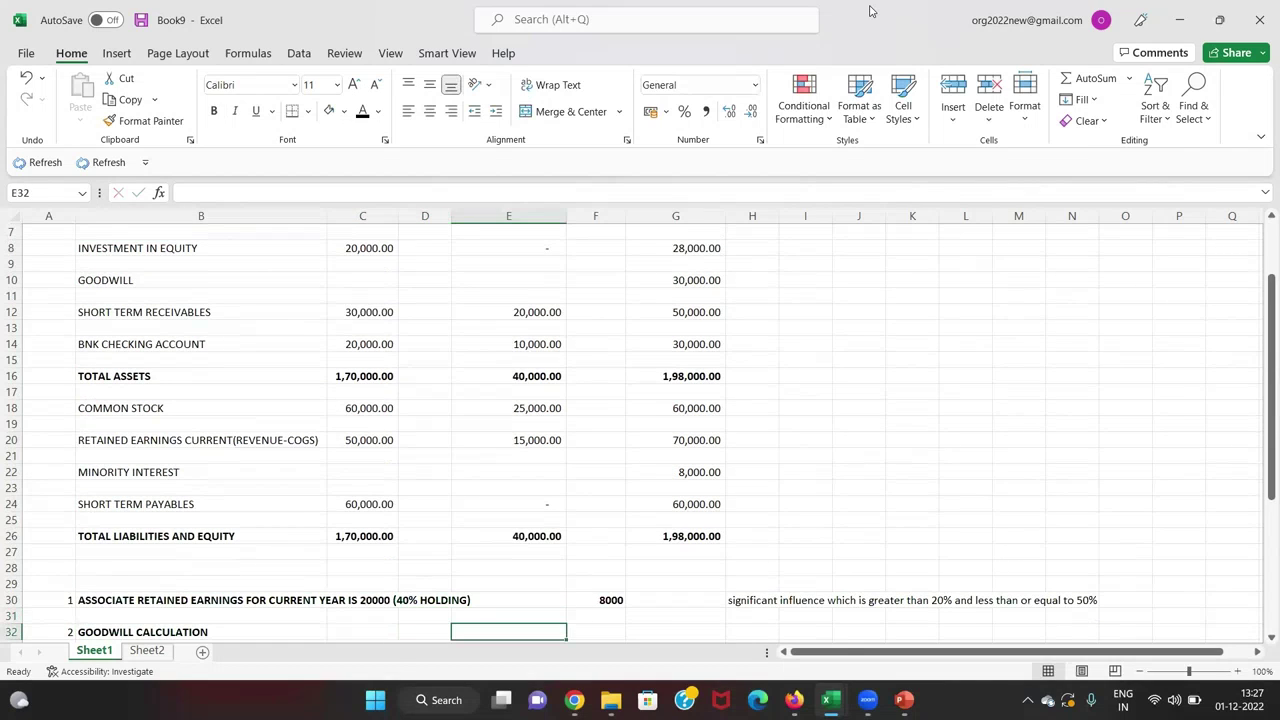
pyautogui.hotkey('shift', 'space')
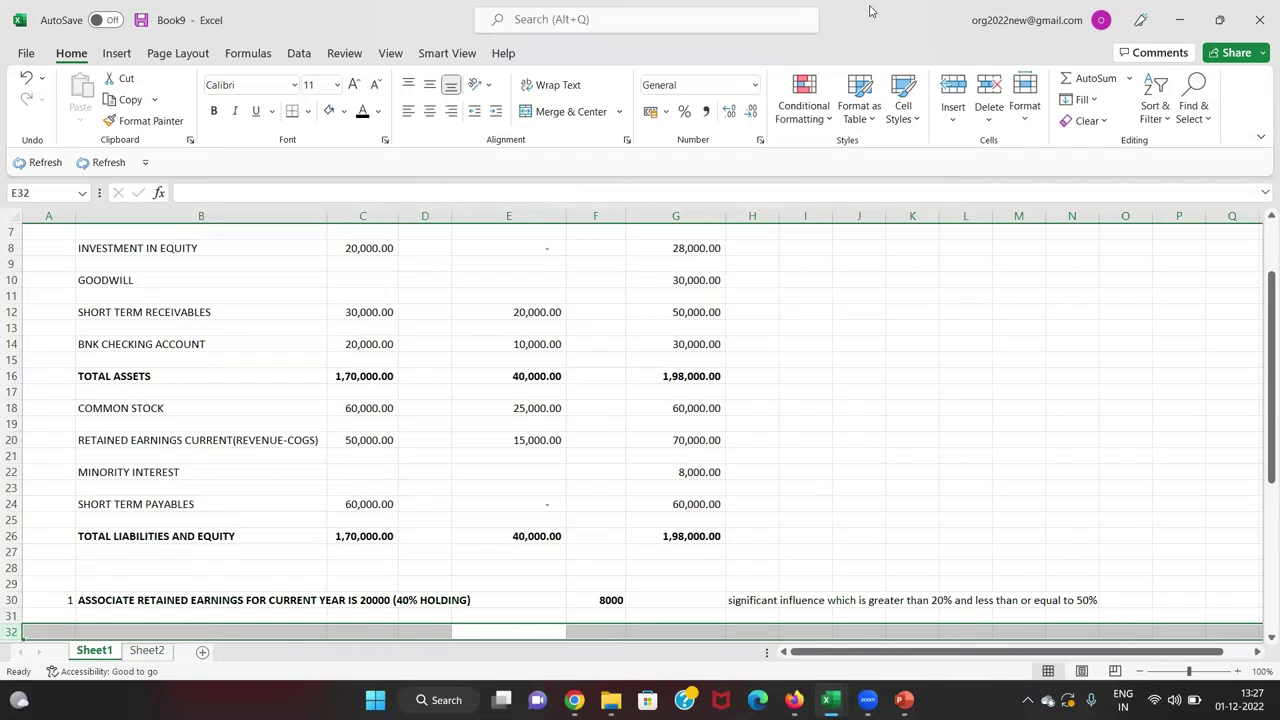
pyautogui.press('Left')
pyautogui.press('Left')
pyautogui.press('Left')
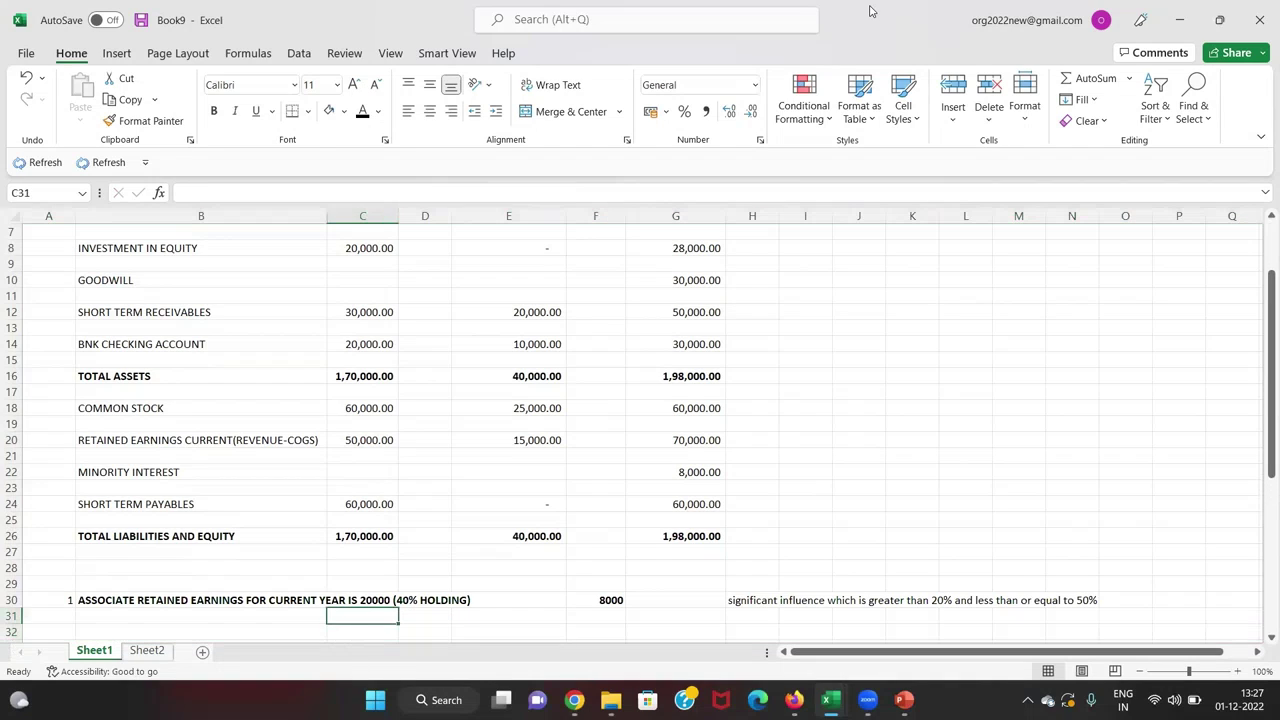
pyautogui.press('Right')
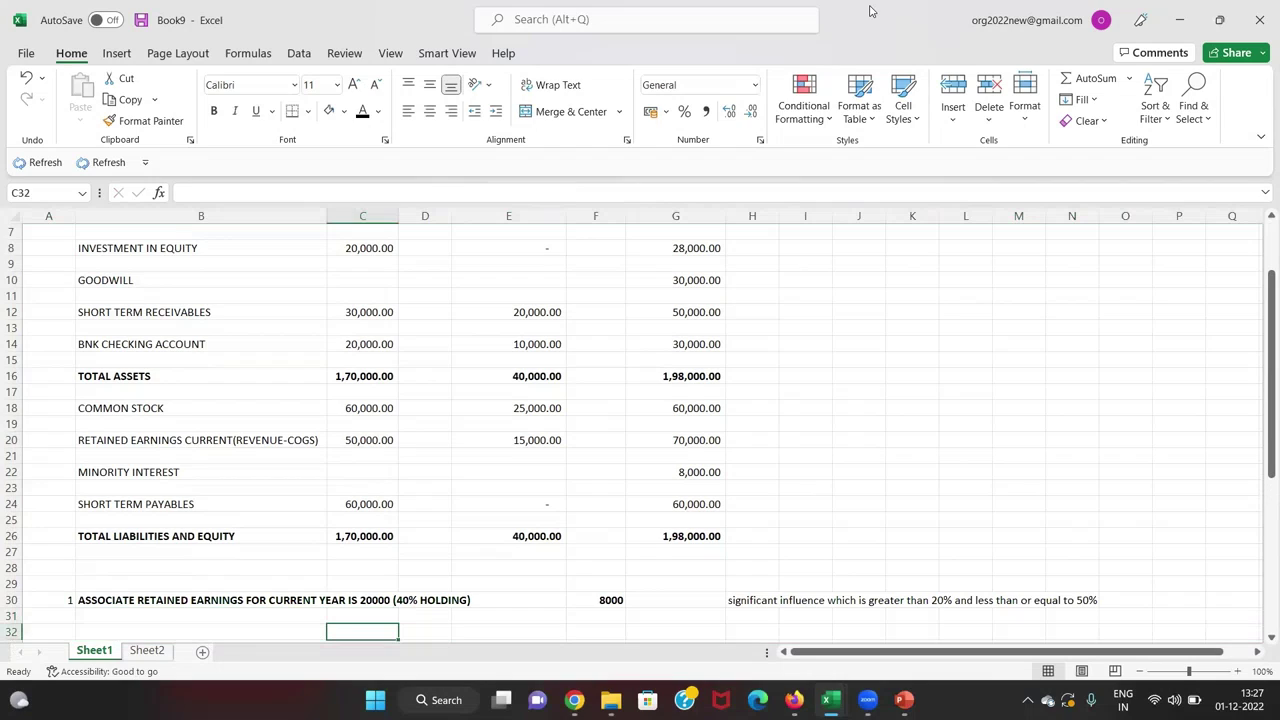
# Enter the debit line of the journal entry with "investment" in C32 and "dr" in D32
pyautogui.write('inves')
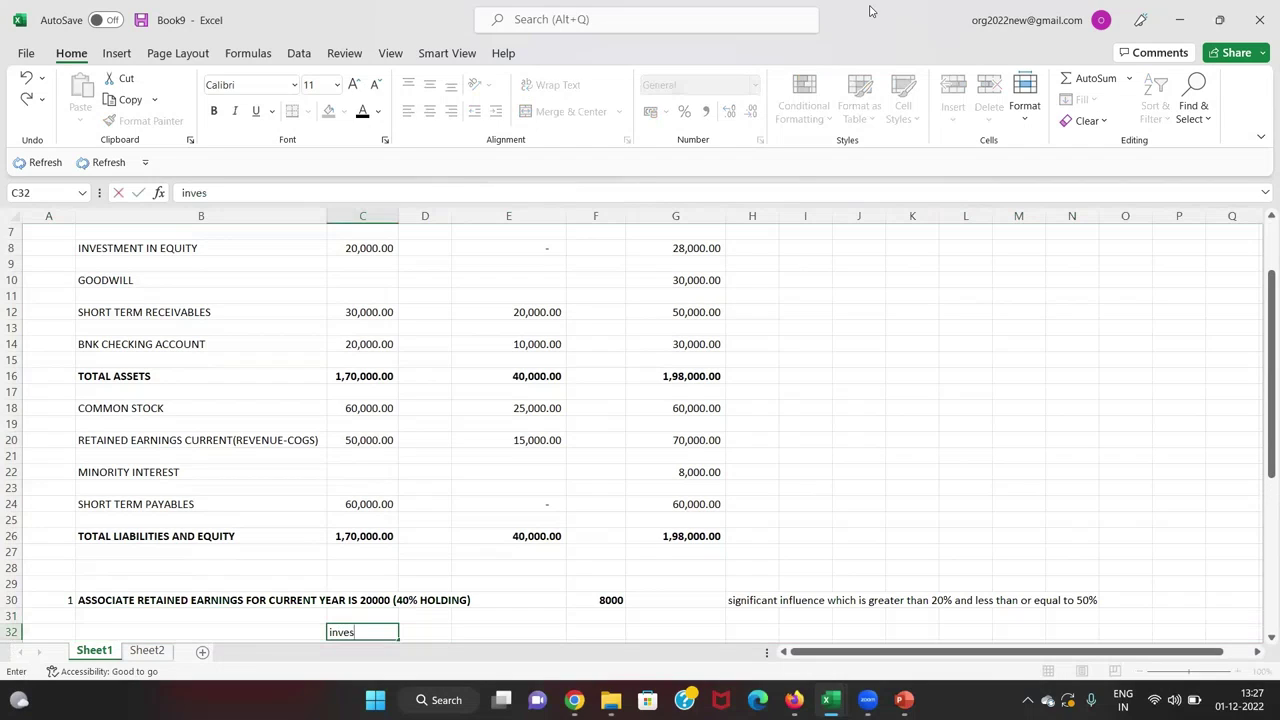
pyautogui.write('tment')
pyautogui.press('Return')
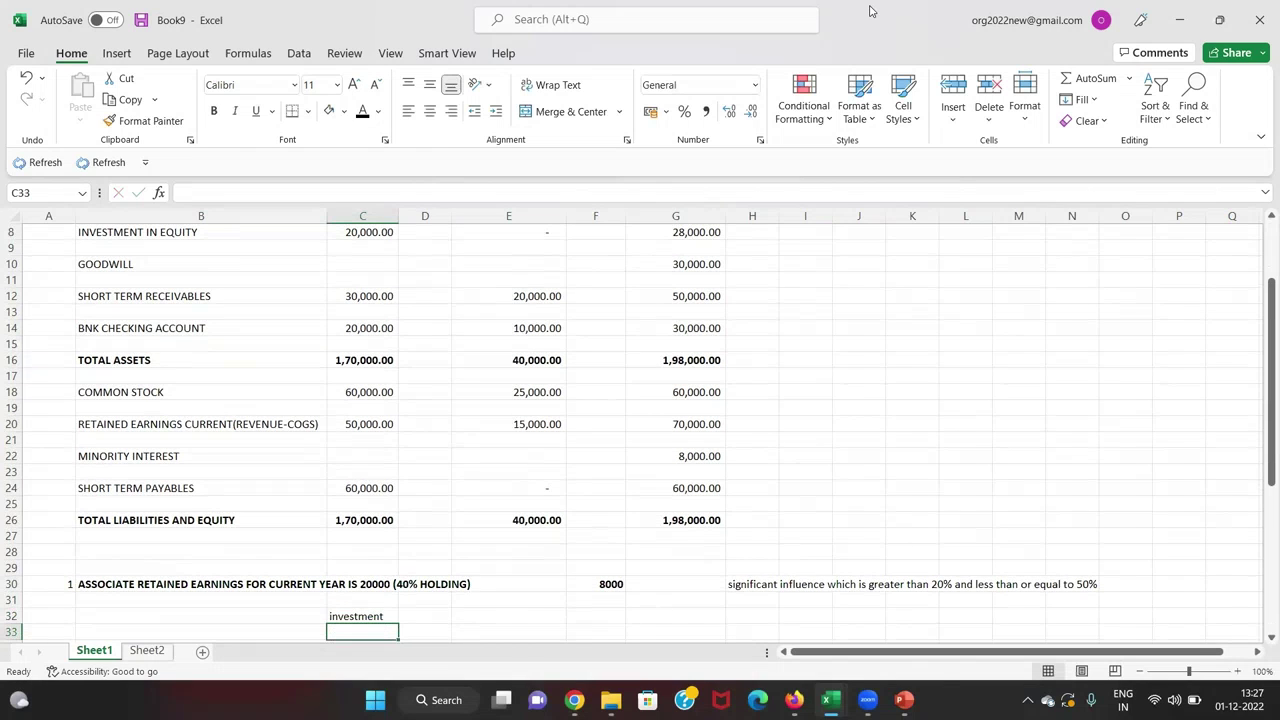
pyautogui.press('Up')
pyautogui.press('Right')
pyautogui.write('dr')
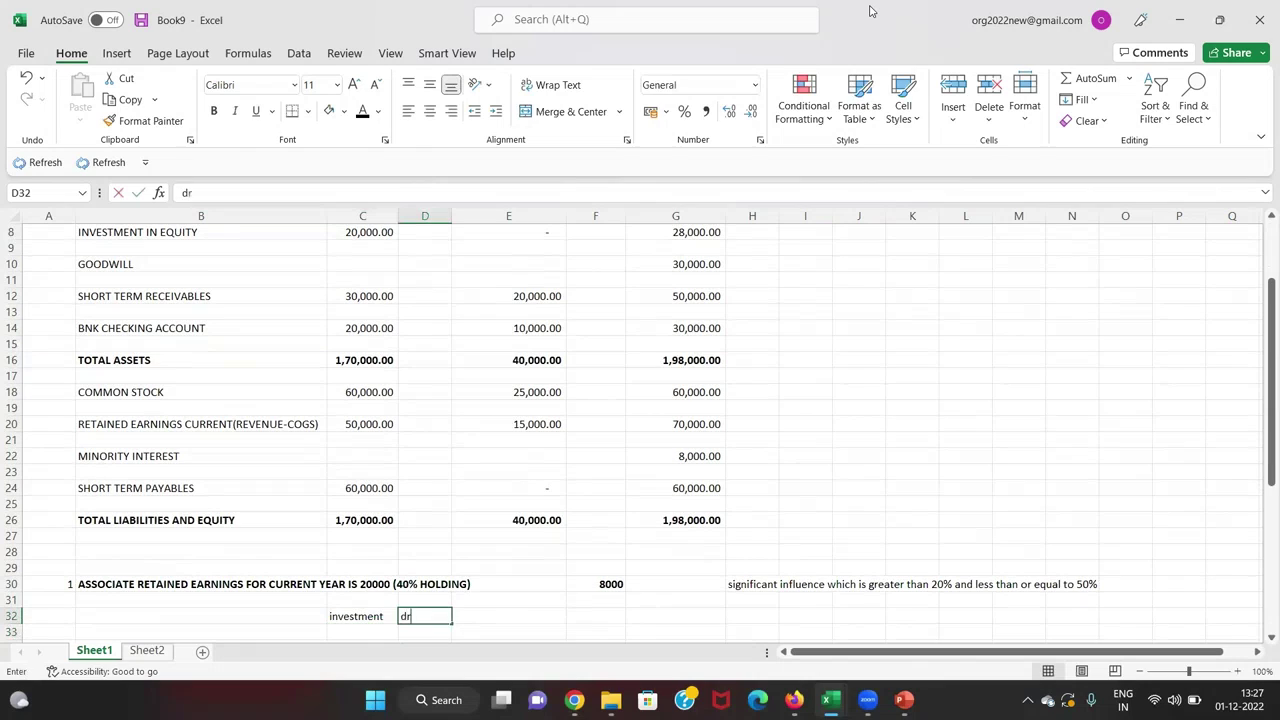
pyautogui.press('Return')
# Enter "retained earnings" in C33 with column C autofitted to the text, and "cr" in D33
pyautogui.press('Left')
pyautogui.write('re')
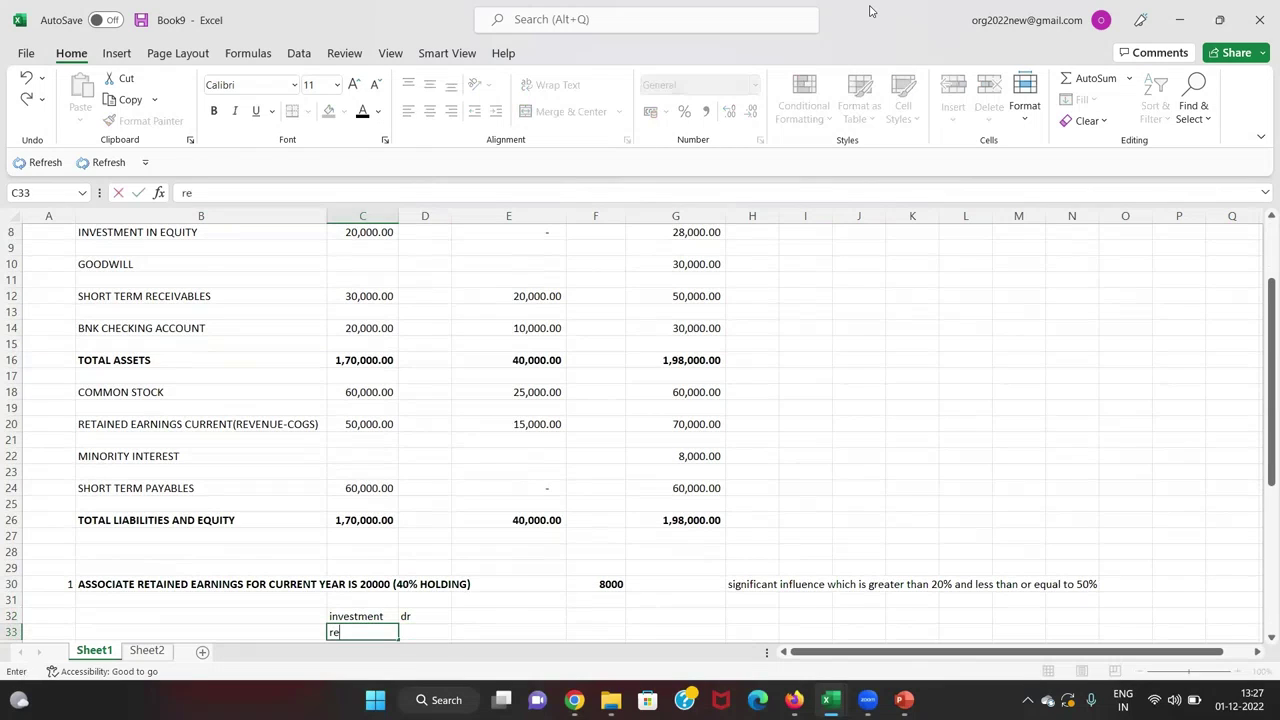
pyautogui.write('tained earnings')
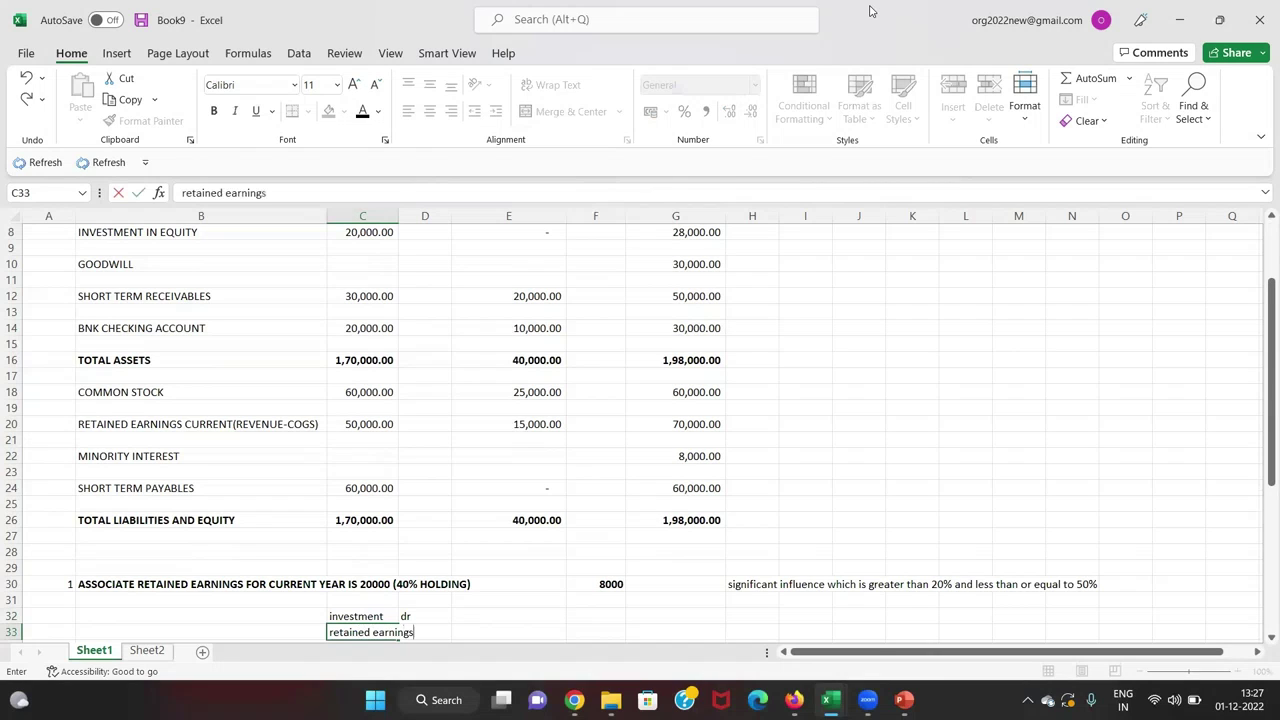
pyautogui.hotkey('ctrl', 'Return')
pyautogui.press('o')
pyautogui.press('i')
pyautogui.press('Right')
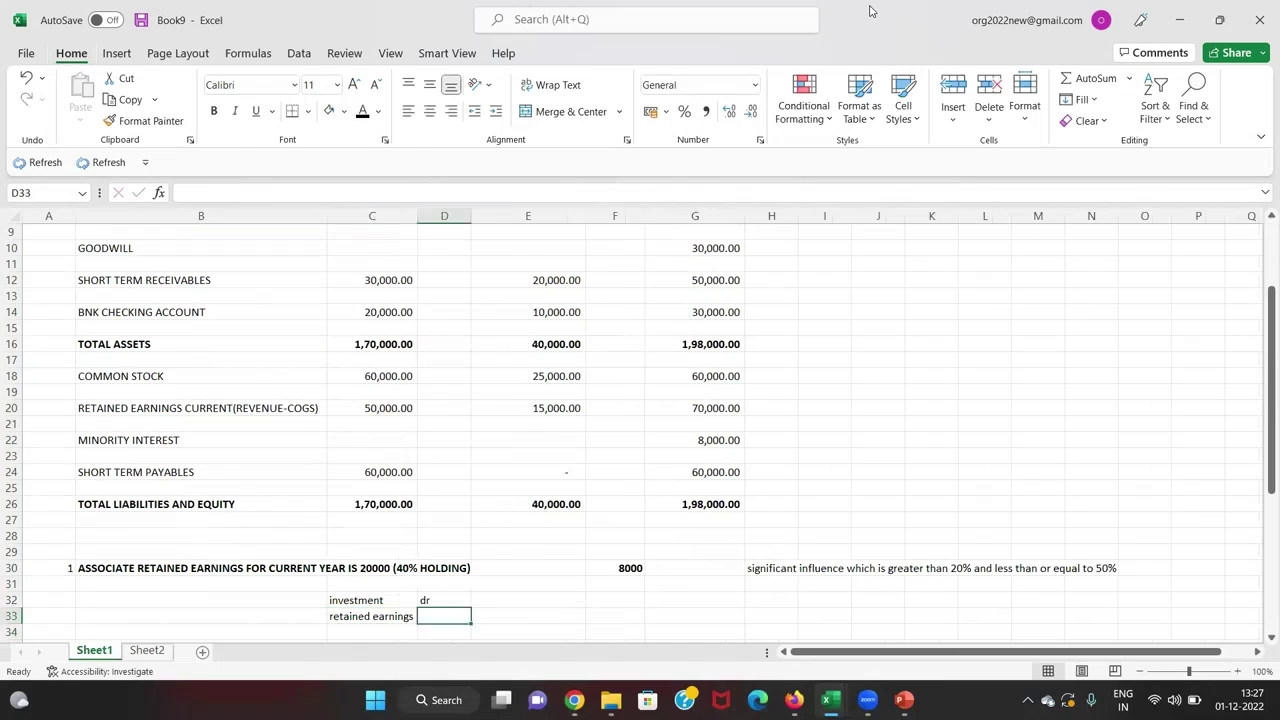
pyautogui.write('cr')
# Calculate the investment debit in E32 as =20000*40% and fill it down to the retained earnings credit in E33
pyautogui.press('Up')
pyautogui.press('Right')
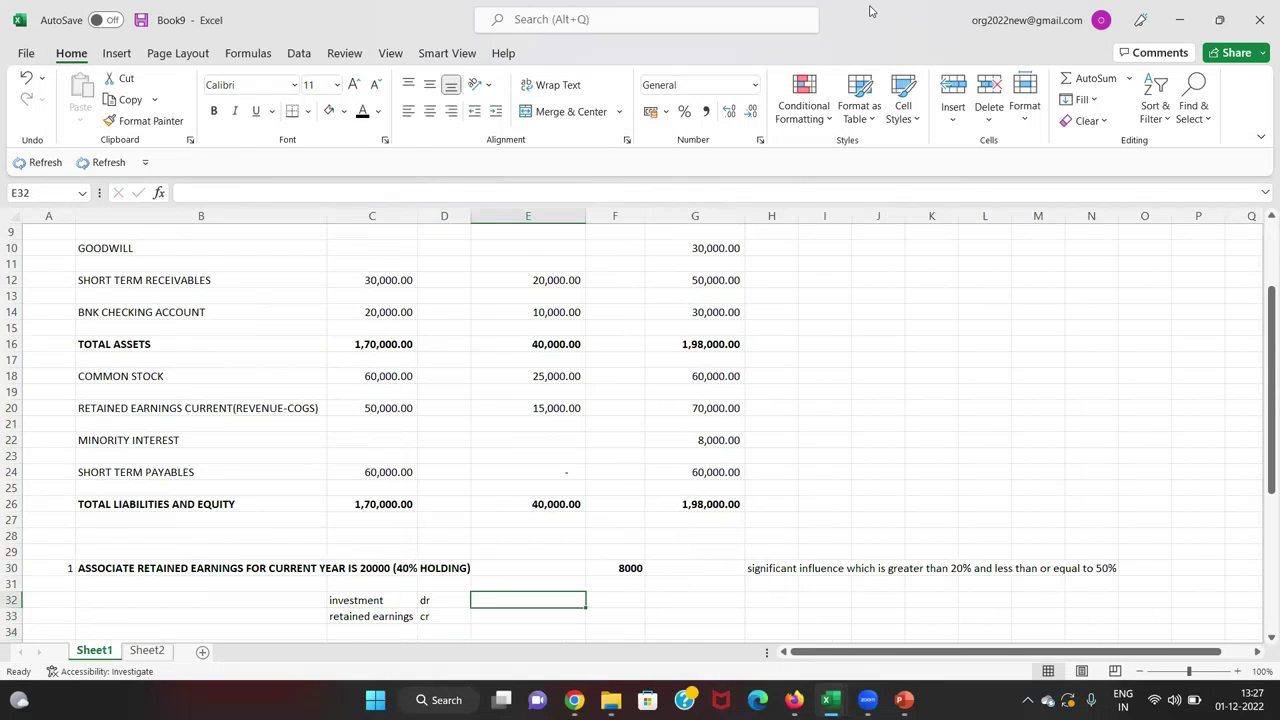
pyautogui.write('=2000')
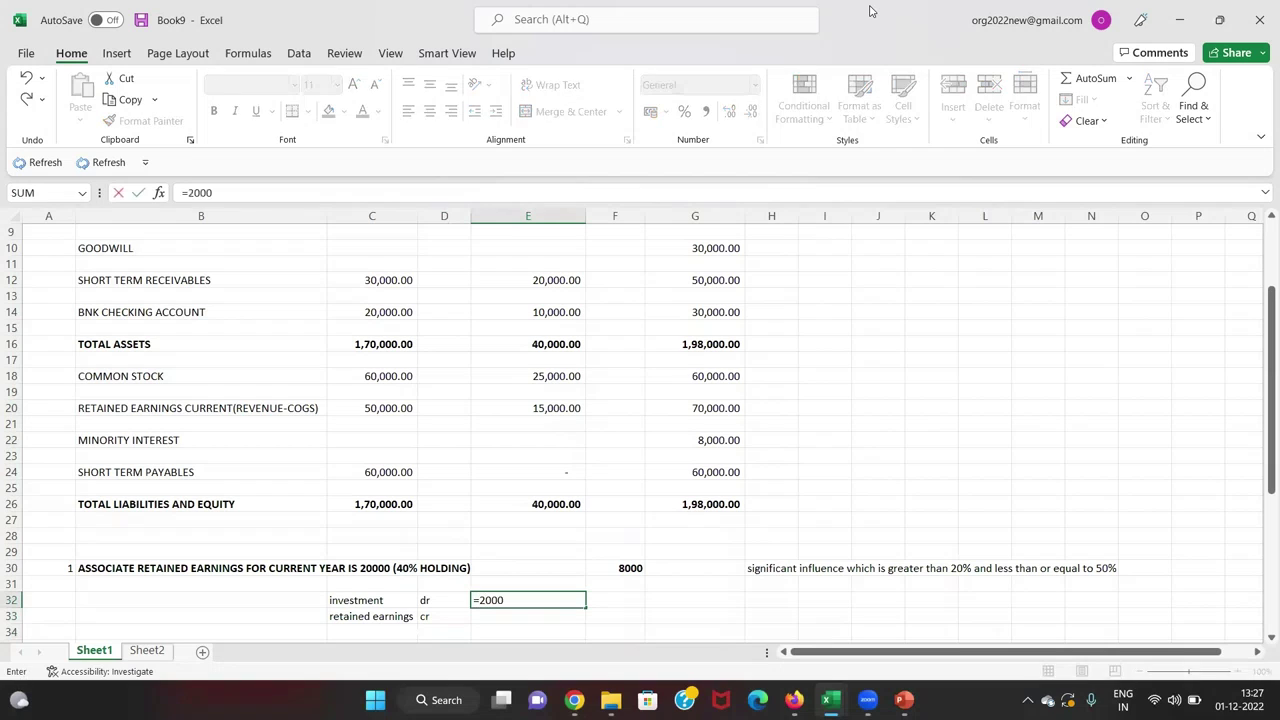
pyautogui.write('0*40%')
pyautogui.press('Return')
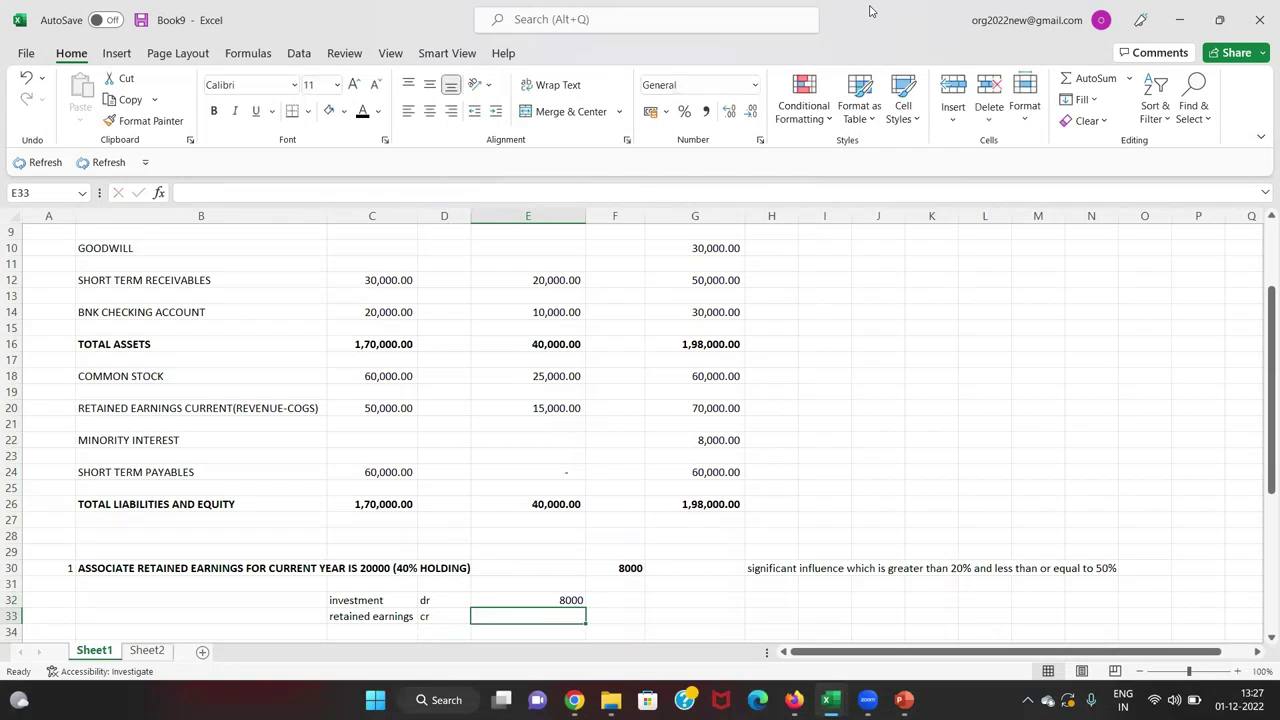
pyautogui.hotkey('ctrl', 'd')
# Return to the Consolidated FS column and examine the investment in equity formula in G8
pyautogui.press('Left')
pyautogui.press('Up')
pyautogui.press('Up')
pyautogui.press('Up')
pyautogui.press('Up')
pyautogui.press('Up')
pyautogui.press('Up')
pyautogui.press('Up')
pyautogui.press('Up')
pyautogui.press('Up')
pyautogui.press('Up')
pyautogui.press('Up')
pyautogui.press('Up')
pyautogui.press('Up')
pyautogui.press('Up')
pyautogui.press('Up')
pyautogui.press('Up')
pyautogui.press('Up')
pyautogui.press('Up')
pyautogui.press('Up')
pyautogui.press('Up')
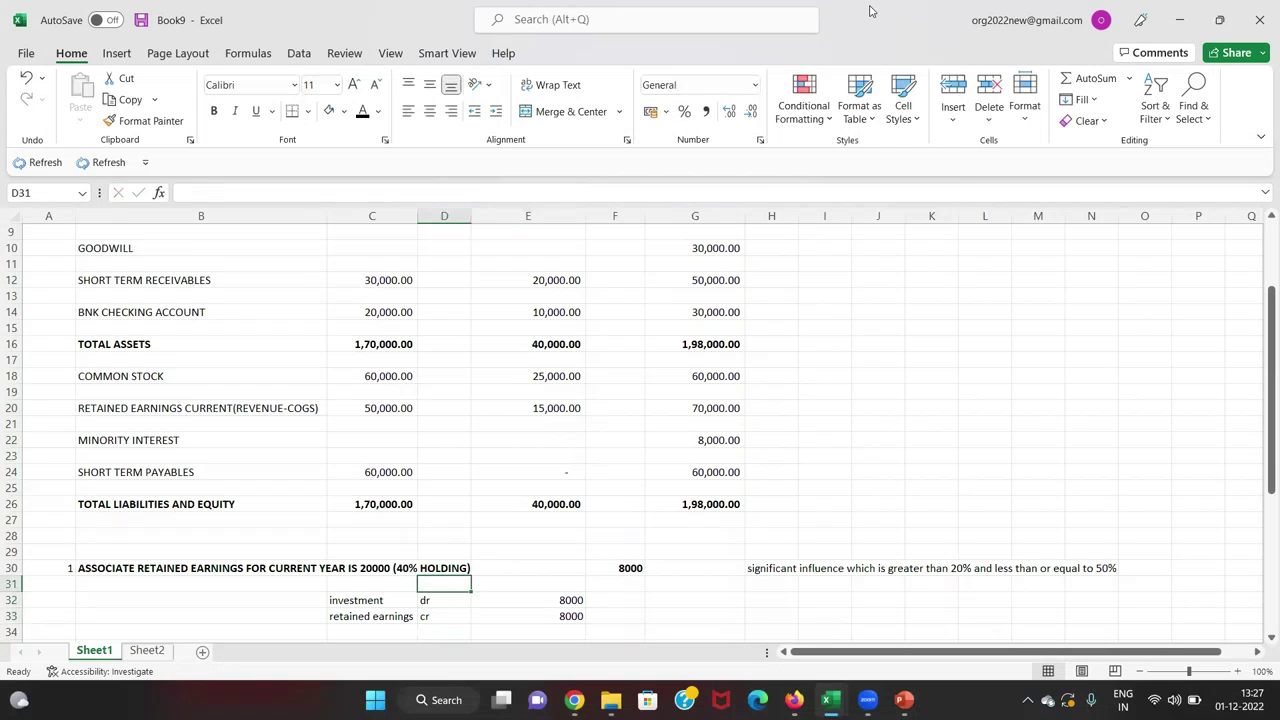
pyautogui.press('Right')
pyautogui.press('Right')
pyautogui.press('Down')
pyautogui.press('Right')
pyautogui.press('Down')
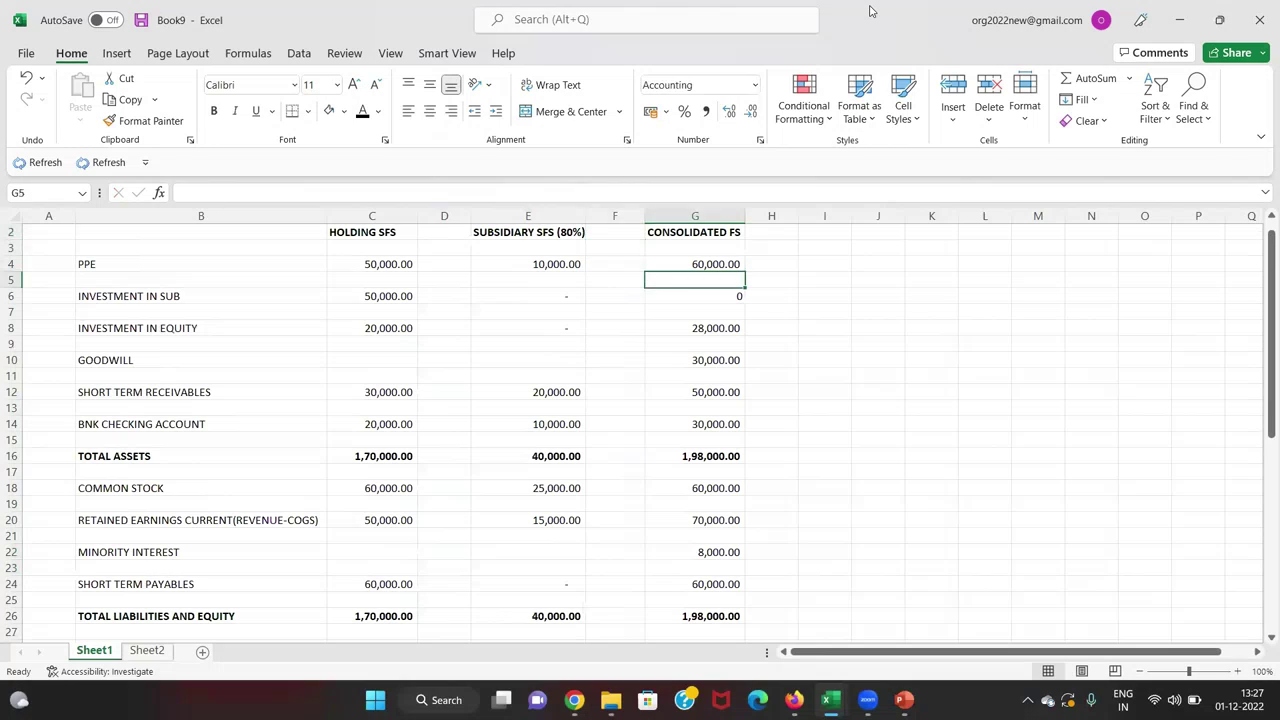
pyautogui.press('Down')
pyautogui.press('Down')
pyautogui.press('Down')
pyautogui.press('Down')
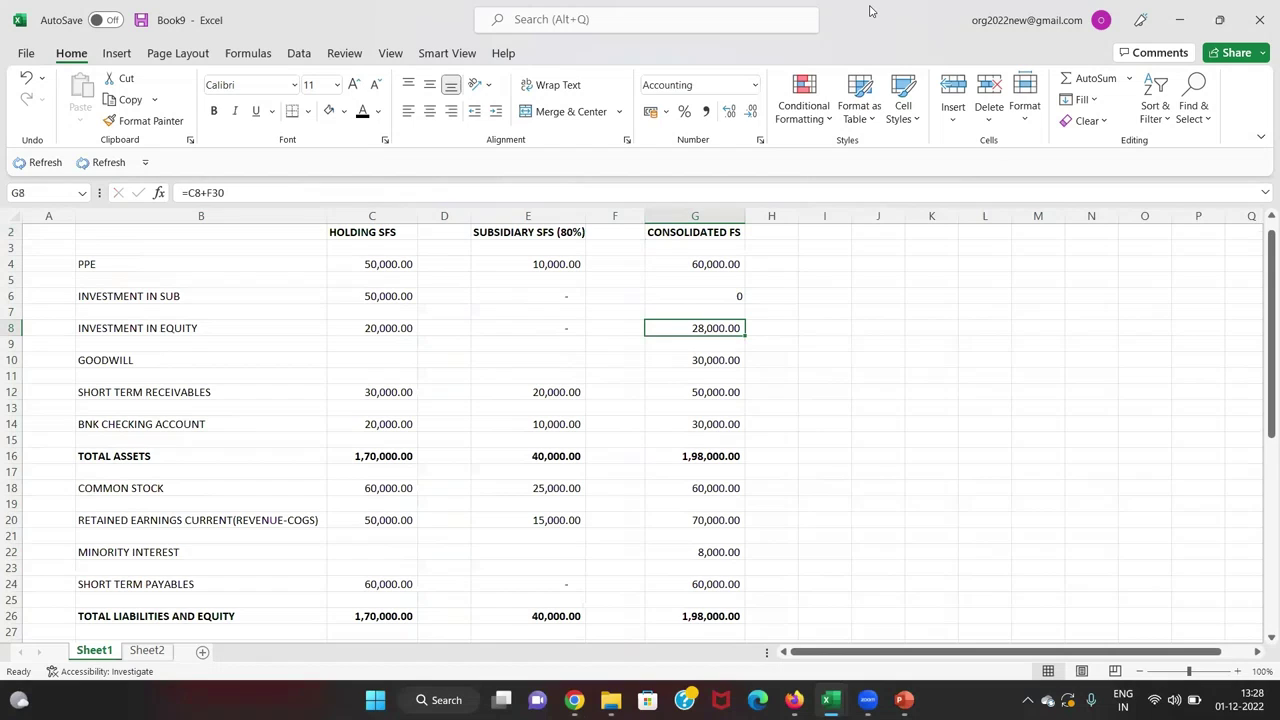
# Trace the consolidated goodwill in G10 to its source cell F41 in the goodwill calculation
pyautogui.press('Down')
pyautogui.press('Down')
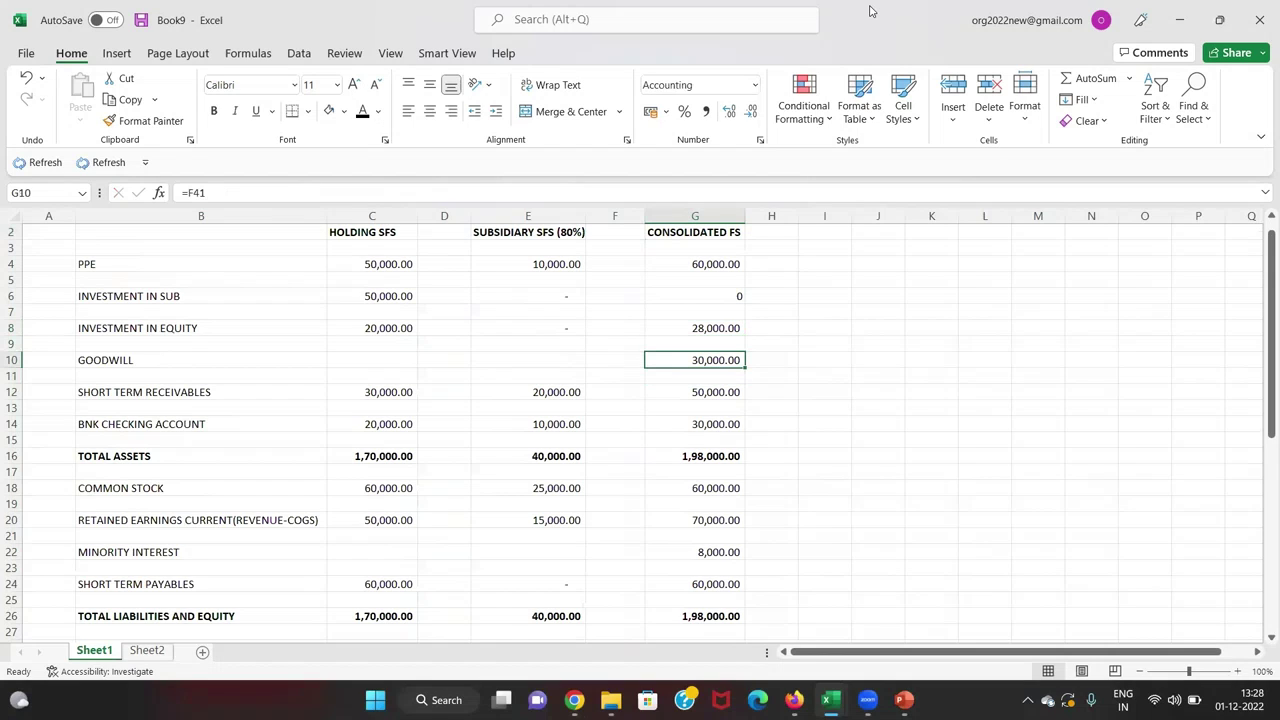
pyautogui.hotkey('ctrl', '[')
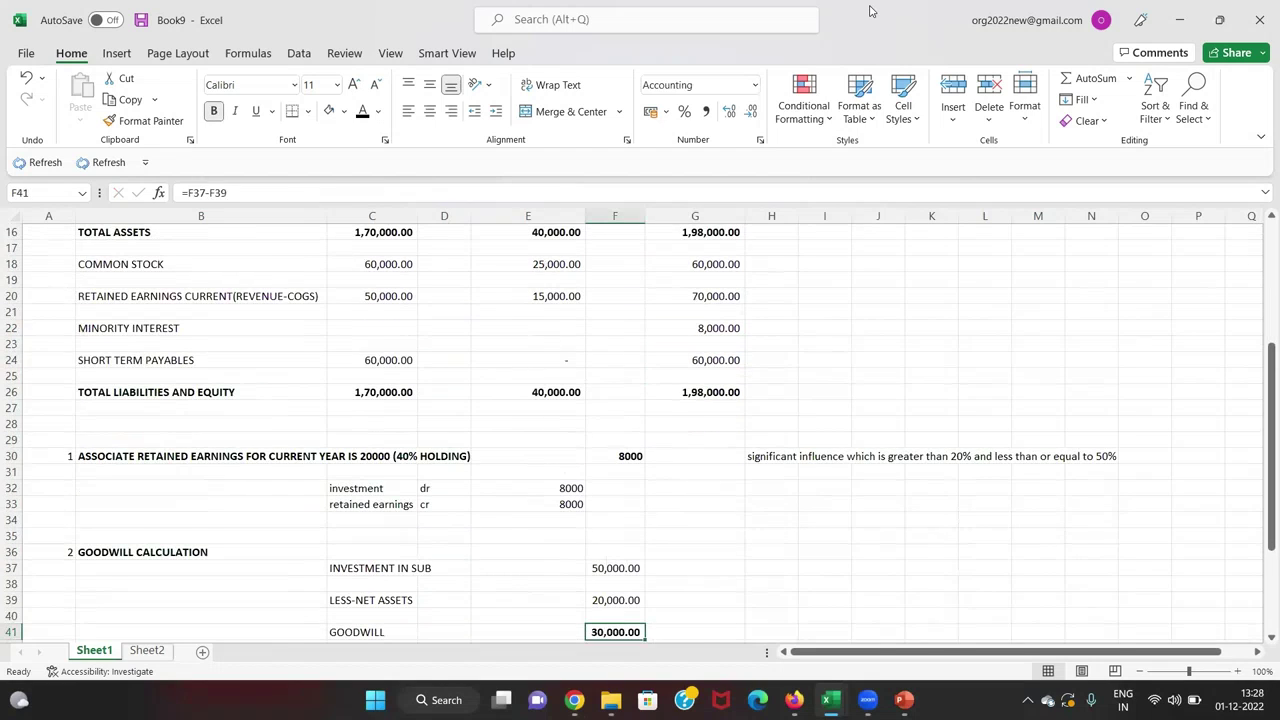
# Examine the investment in subsidiary formula in F37 and the net assets deduction in F39 of the goodwill calculation
pyautogui.press('Left')
pyautogui.press('Left')
pyautogui.press('Up')
pyautogui.press('Up')
pyautogui.press('Up')
pyautogui.press('Up')
pyautogui.press('Right')
pyautogui.press('Right')
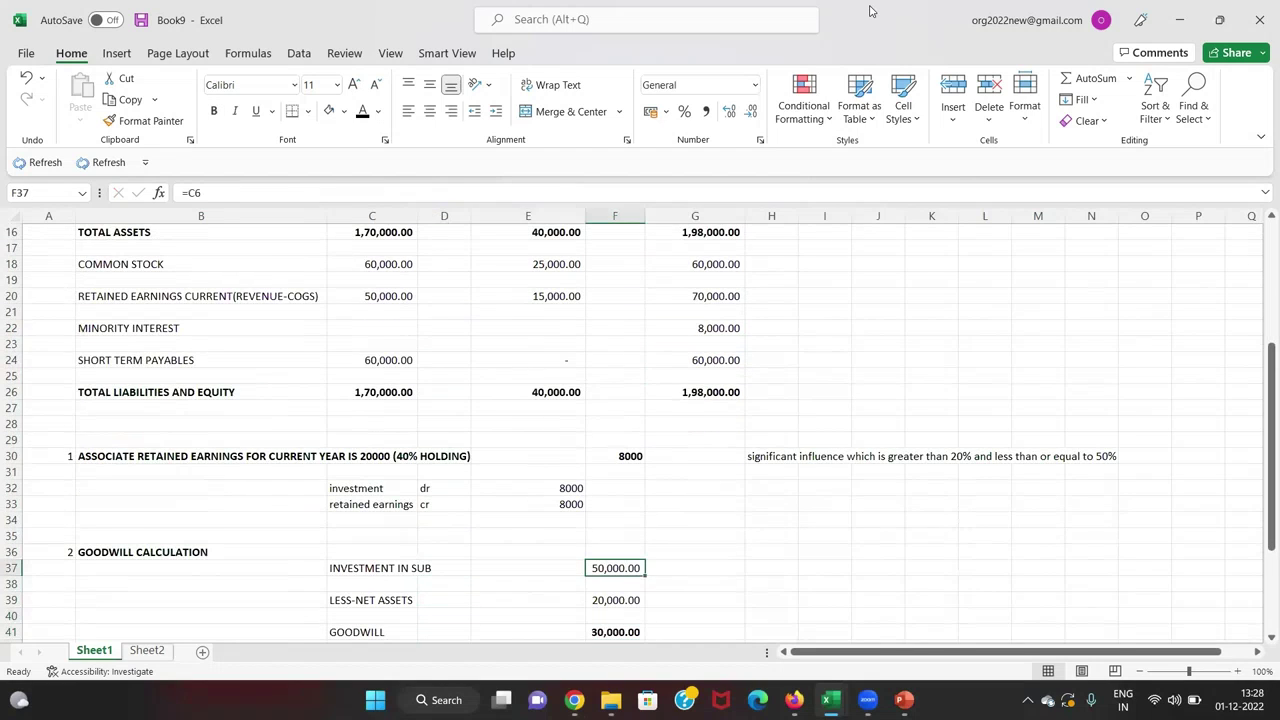
pyautogui.press('Down')
pyautogui.press('Down')
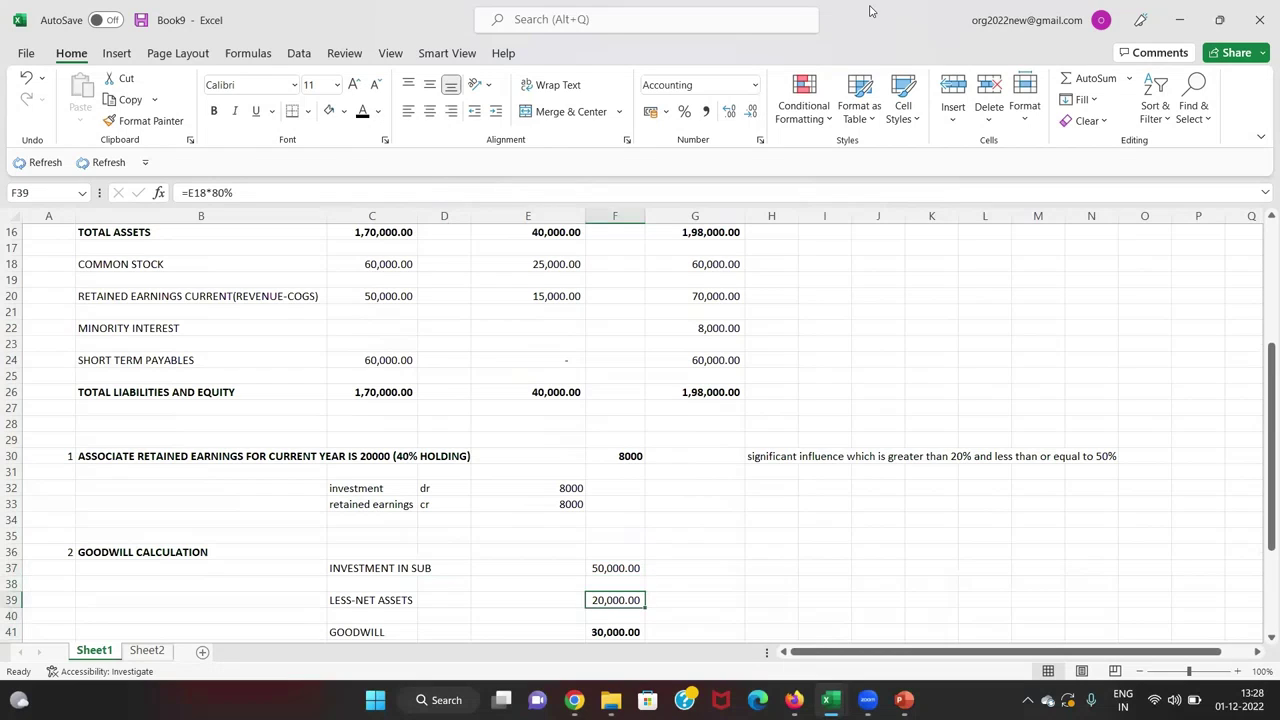
# Trace the net assets deduction to the subsidiary's common stock in E18 and inspect the formula in F39 with its referenced cell
pyautogui.press('Up')
pyautogui.press('Up')
pyautogui.press('Up')
pyautogui.press('Up')
pyautogui.press('Up')
pyautogui.press('Up')
pyautogui.press('Up')
pyautogui.press('Up')
pyautogui.press('Up')
pyautogui.press('Up')
pyautogui.press('Up')
pyautogui.press('Up')
pyautogui.press('Up')
pyautogui.press('Up')
pyautogui.press('Up')
pyautogui.press('Up')
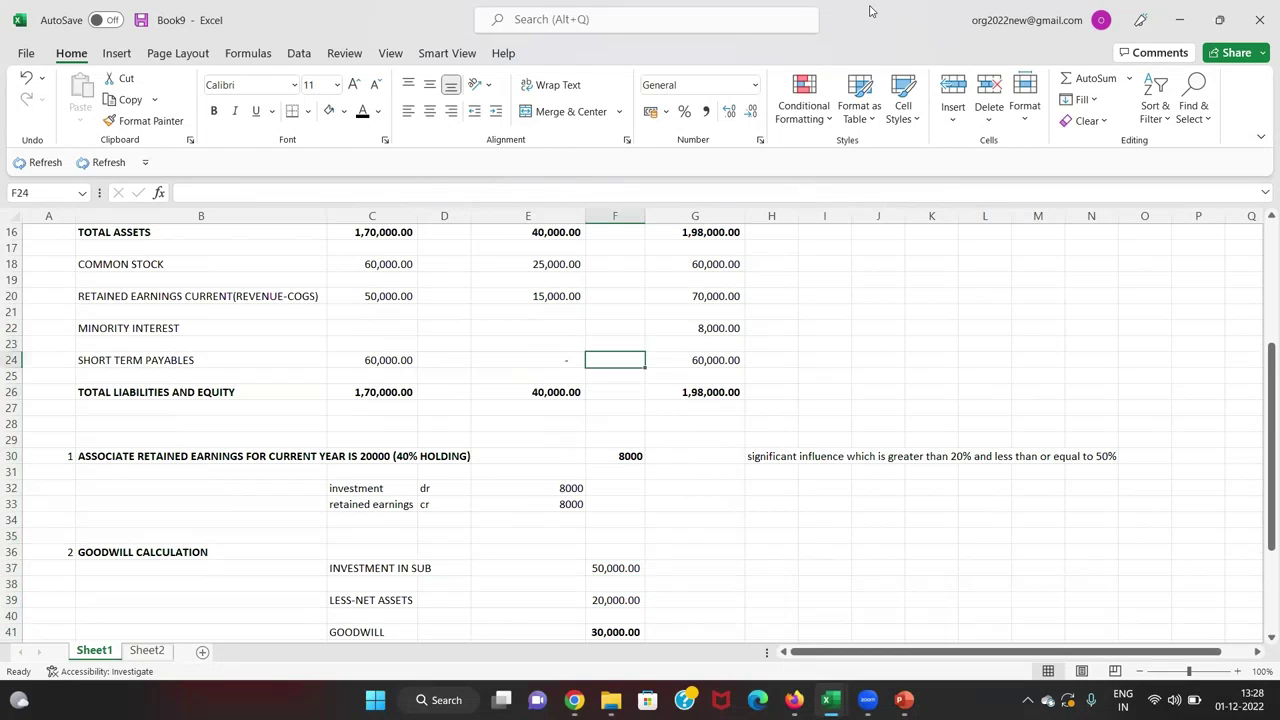
pyautogui.press('Up')
pyautogui.press('Up')
pyautogui.press('Up')
pyautogui.press('Up')
pyautogui.press('Left')
pyautogui.press('Up')
pyautogui.press('Down')
pyautogui.press('Down')
pyautogui.press('Down')
pyautogui.press('Down')
pyautogui.press('Down')
pyautogui.press('Down')
pyautogui.press('Down')
pyautogui.press('Down')
pyautogui.press('Down')
pyautogui.press('Down')
pyautogui.press('Down')
pyautogui.press('Down')
pyautogui.press('Down')
pyautogui.press('Down')
pyautogui.press('Down')
pyautogui.press('Down')
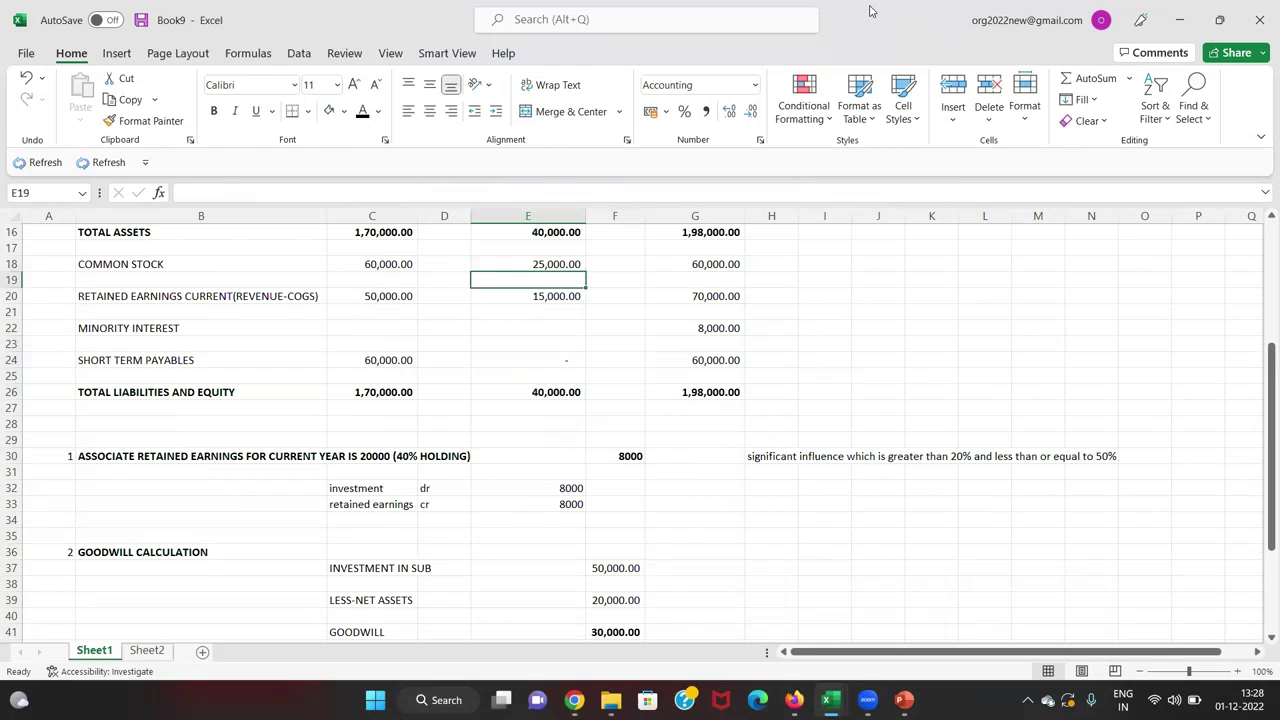
pyautogui.press('Down')
pyautogui.press('Down')
pyautogui.press('Down')
pyautogui.press('Down')
pyautogui.press('Down')
pyautogui.press('Right')
pyautogui.press('F2')
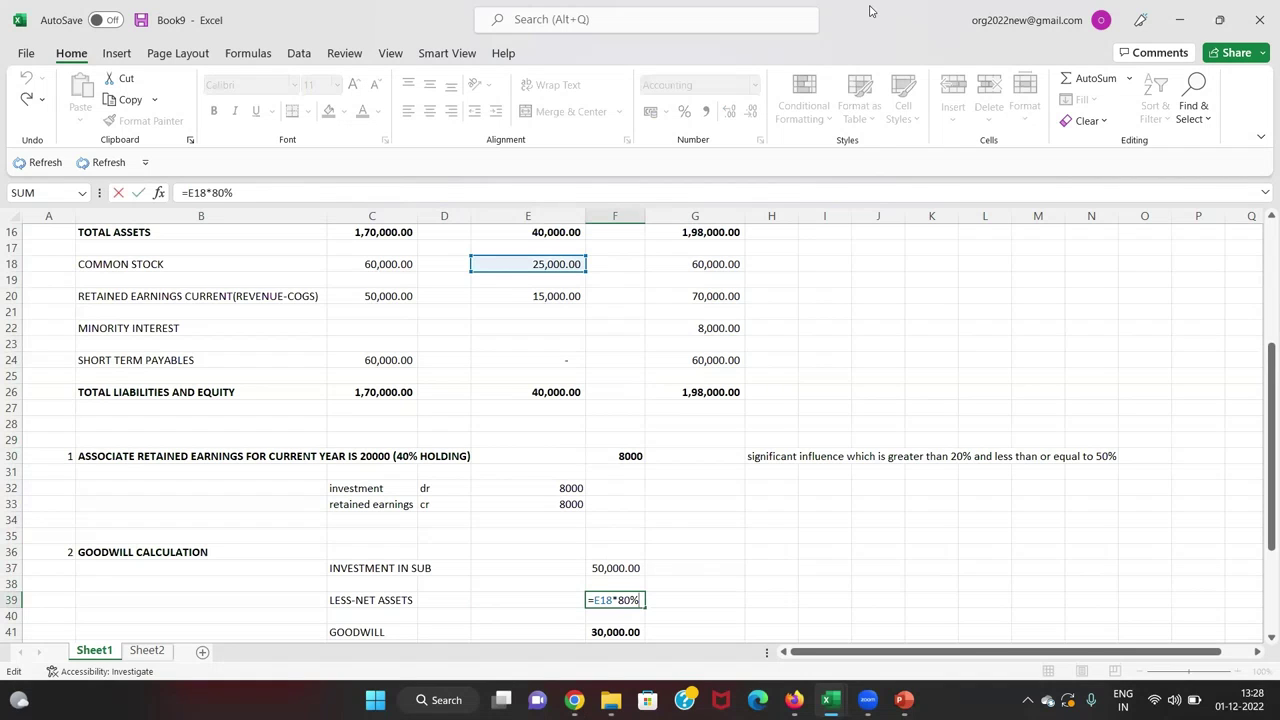
pyautogui.press('Escape')
# Inspect the goodwill formula in F41 that subtracts net assets from the investment in the subsidiary
pyautogui.press('Down')
pyautogui.press('Down')
pyautogui.press('F2')
pyautogui.press('Return')
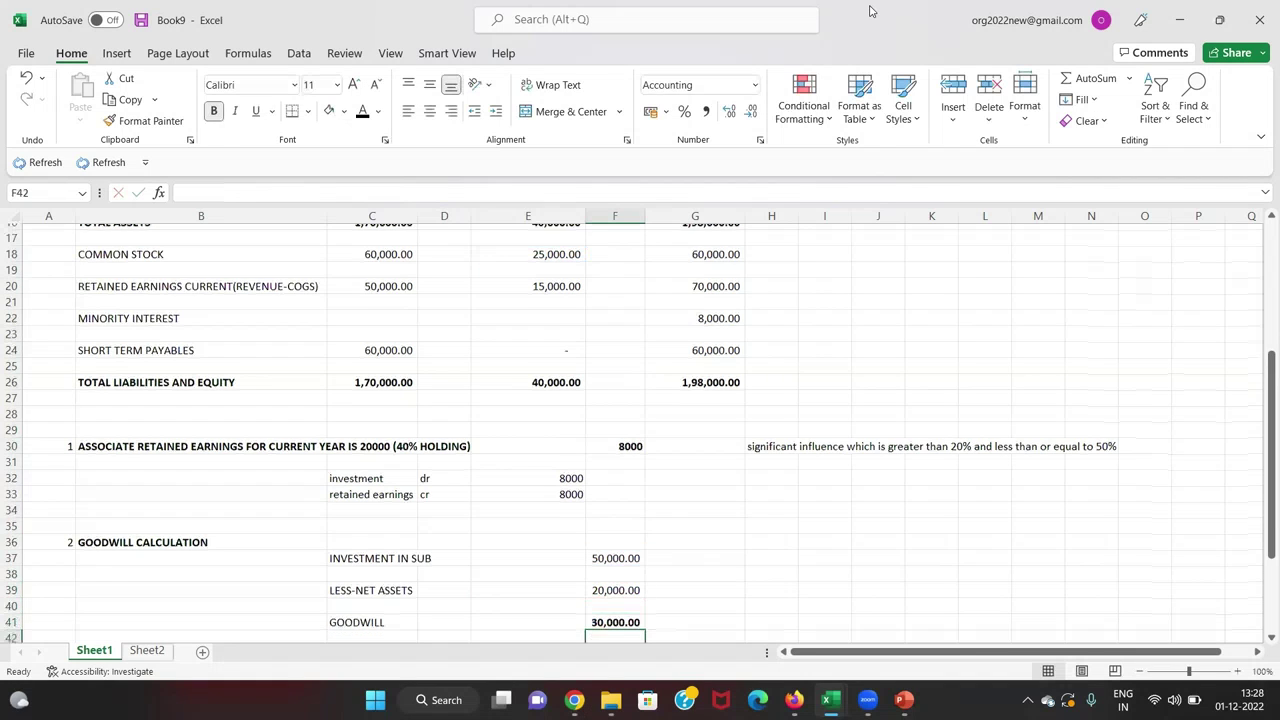
# Examine the minority interest calculation, inspecting the formula in F44 that refers to the subsidiary's common stock
pyautogui.press('Down')
pyautogui.press('Down')
pyautogui.press('Down')
pyautogui.press('Down')
pyautogui.press('Up')
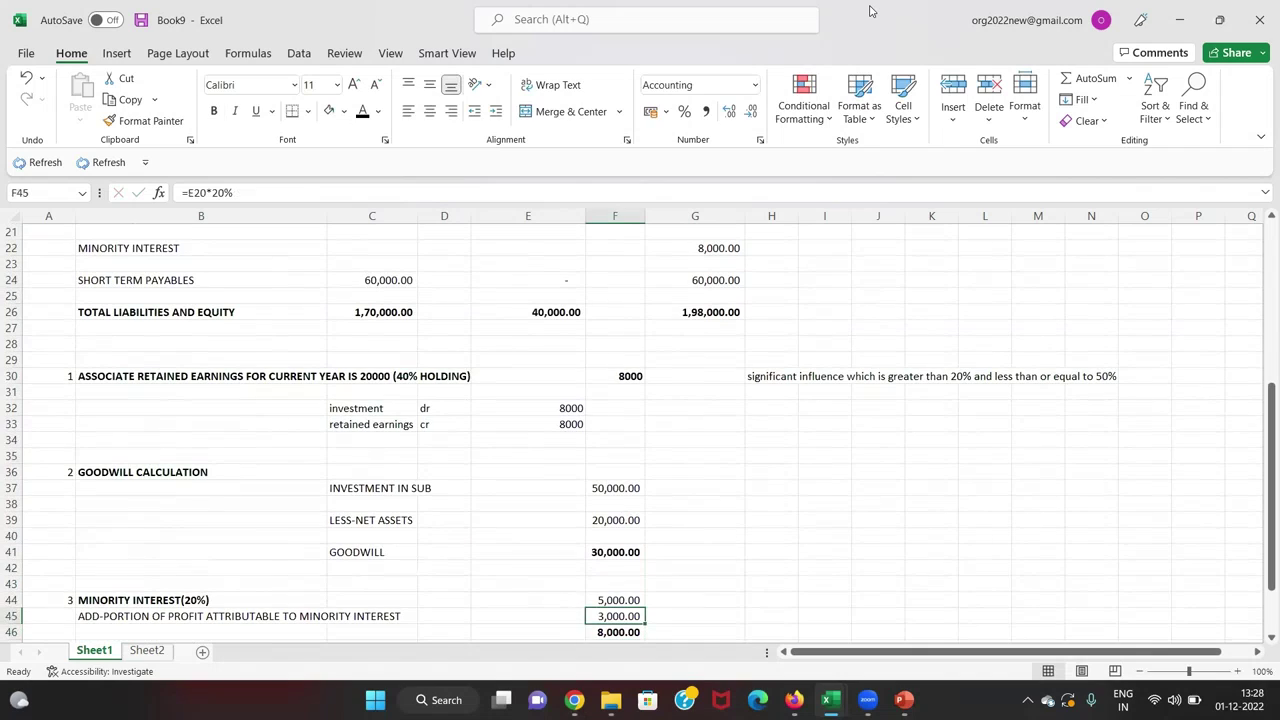
pyautogui.press('Up')
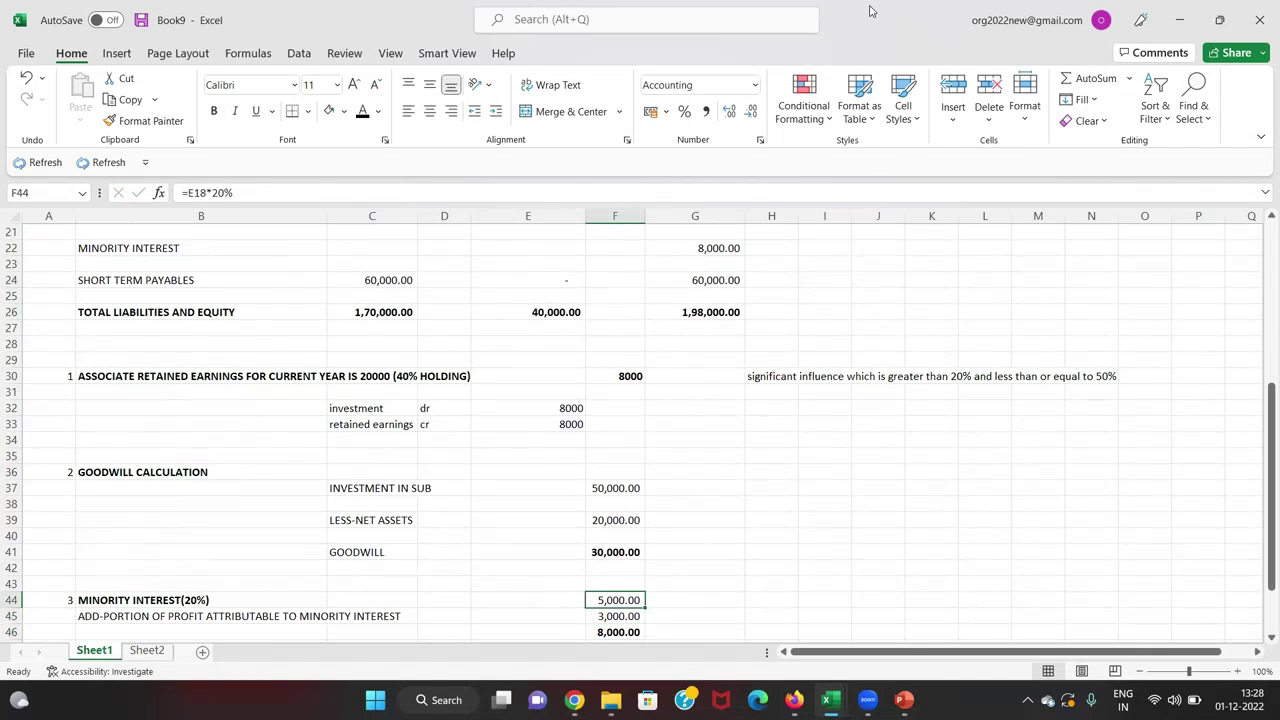
pyautogui.press('F2')
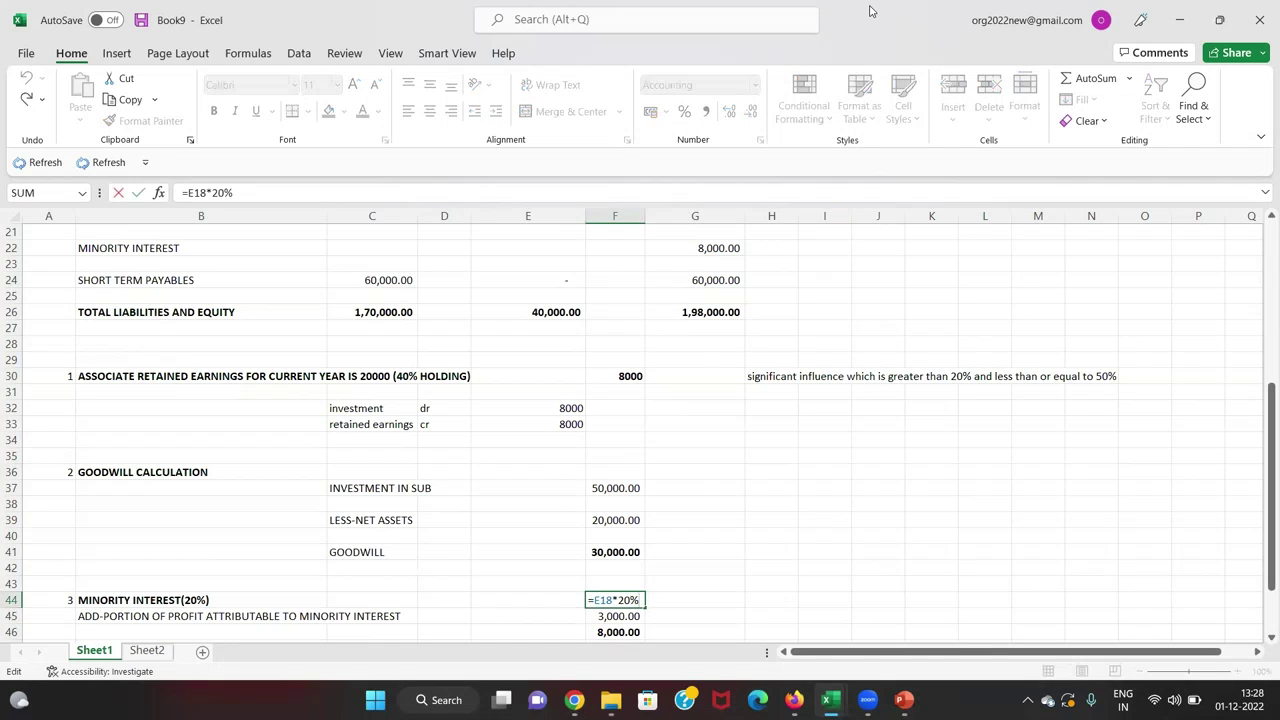
pyautogui.press('Return')
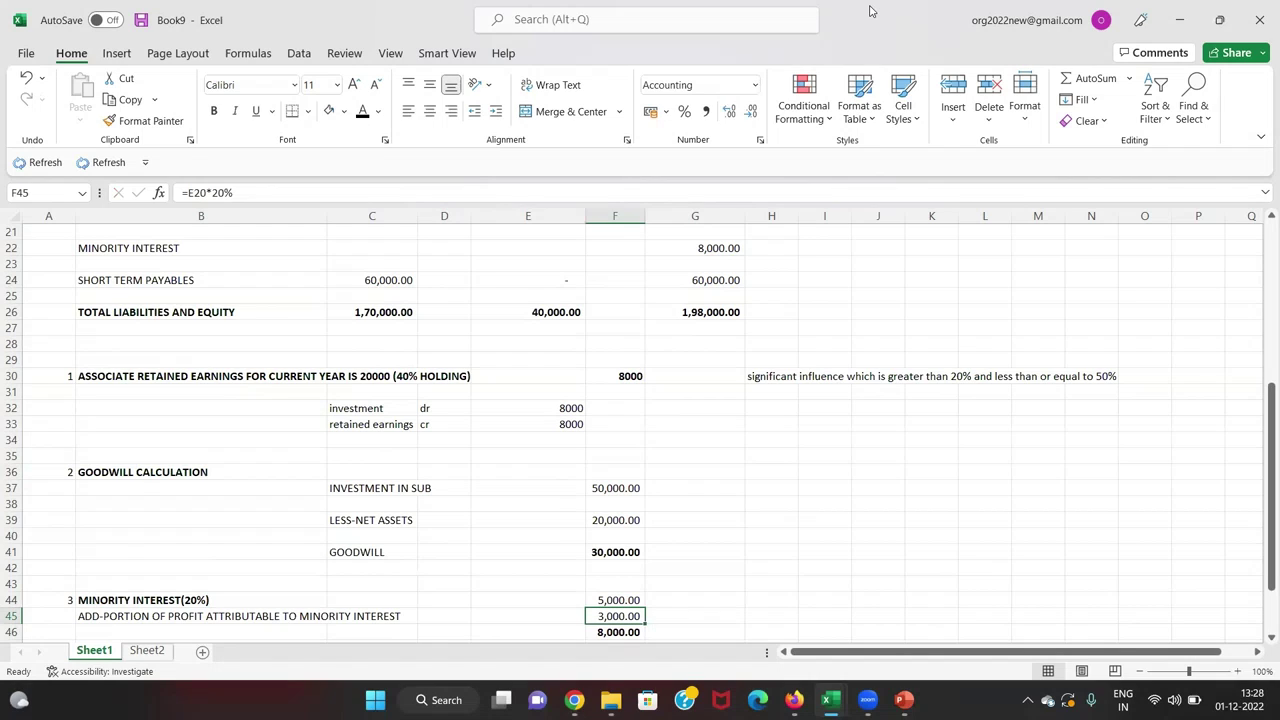
# Trace the minority interest's portion of profit in F45 to its source cell E20, the subsidiary's current retained earnings
pyautogui.press('Up')
pyautogui.press('Up')
pyautogui.press('Up')
pyautogui.press('Up')
pyautogui.press('Up')
pyautogui.press('Up')
pyautogui.press('Up')
pyautogui.press('Up')
pyautogui.press('Up')
pyautogui.press('Up')
pyautogui.press('Up')
pyautogui.press('Up')
pyautogui.press('Up')
pyautogui.press('Up')
pyautogui.press('Up')
pyautogui.press('Up')
pyautogui.press('Up')
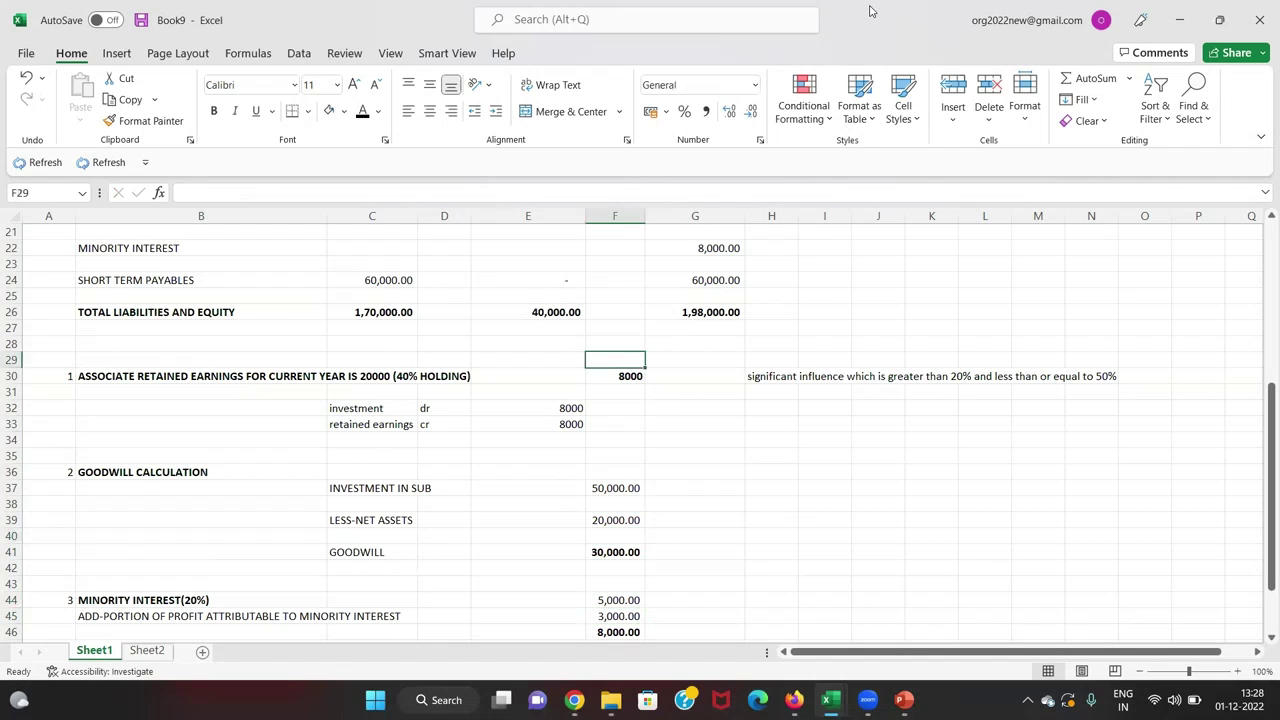
pyautogui.press('Down')
pyautogui.press('Down')
pyautogui.press('Down')
pyautogui.press('Down')
pyautogui.press('Down')
pyautogui.press('Down')
pyautogui.press('Down')
pyautogui.press('Down')
pyautogui.press('Down')
pyautogui.press('Down')
pyautogui.press('Down')
pyautogui.press('Down')
pyautogui.press('Down')
pyautogui.press('Down')
pyautogui.press('Down')
pyautogui.press('Down')
pyautogui.press('Down')
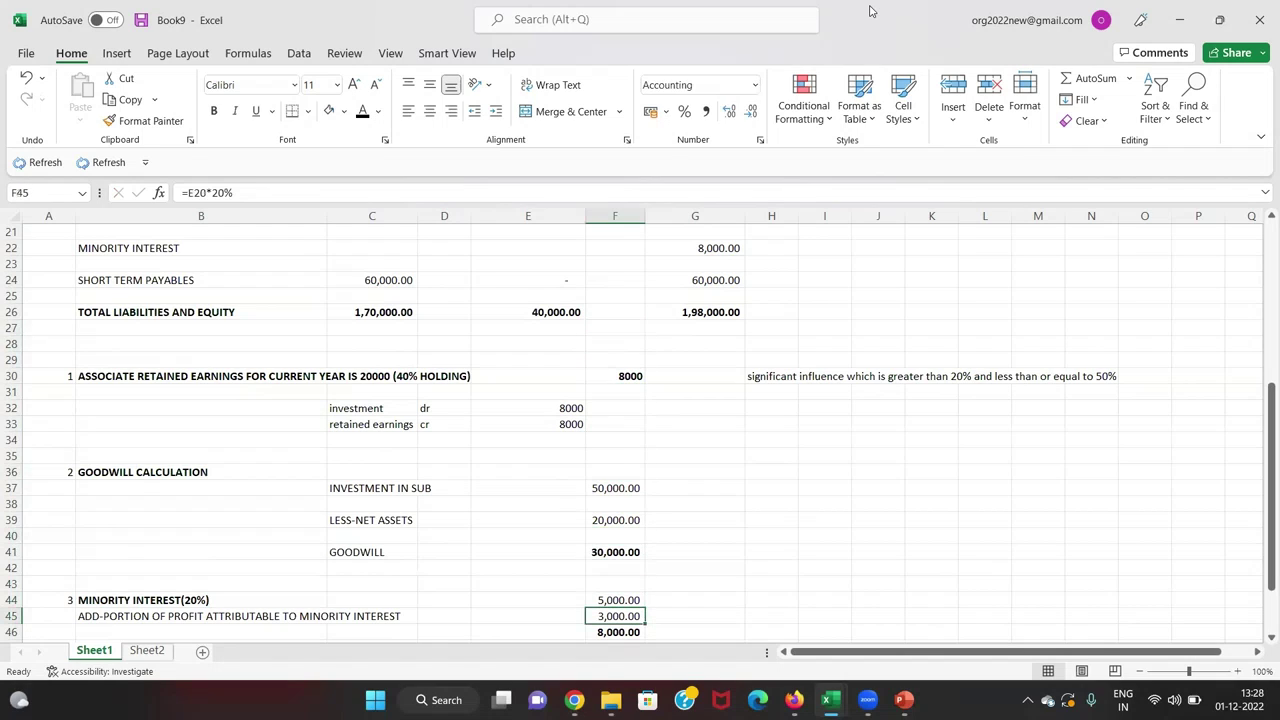
pyautogui.hotkey('ctrl', '[')
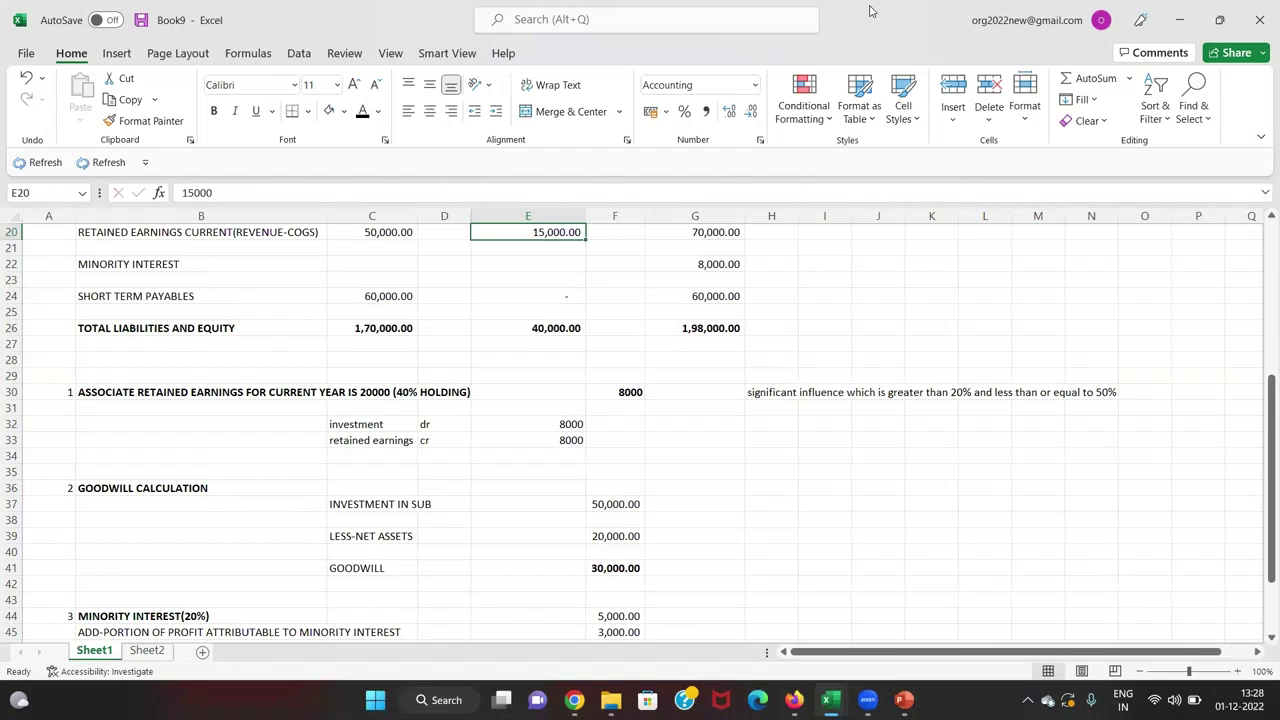
# Review the holding company's portion of profit in F49 and the minority interest total in F46, ending on the minority profit portion in F45
pyautogui.press('Down')
pyautogui.press('Down')
pyautogui.press('Down')
pyautogui.press('Down')
pyautogui.press('Down')
pyautogui.press('Down')
pyautogui.press('Down')
pyautogui.press('Down')
pyautogui.press('Down')
pyautogui.press('Down')
pyautogui.press('Down')
pyautogui.press('Down')
pyautogui.press('Down')
pyautogui.press('Down')
pyautogui.press('Down')
pyautogui.press('Down')
pyautogui.press('Down')
pyautogui.press('Down')
pyautogui.press('Down')
pyautogui.press('Down')
pyautogui.press('Right')
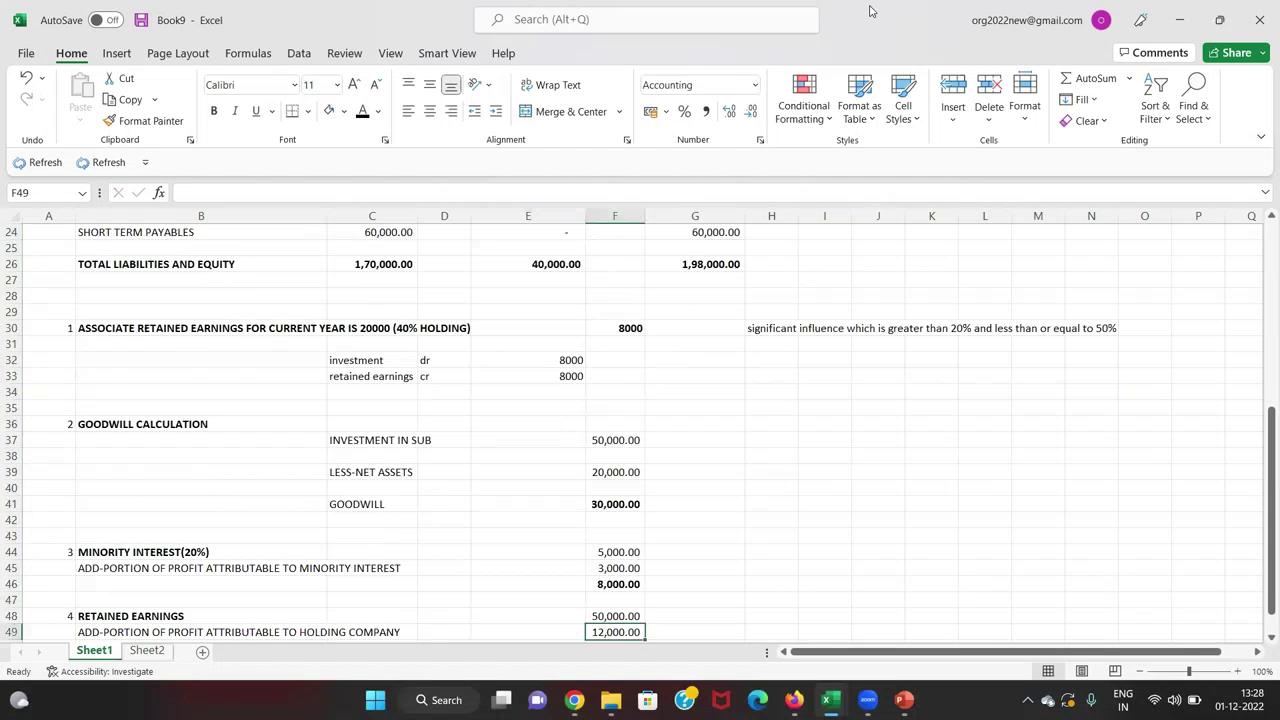
pyautogui.press('Up')
pyautogui.press('Up')
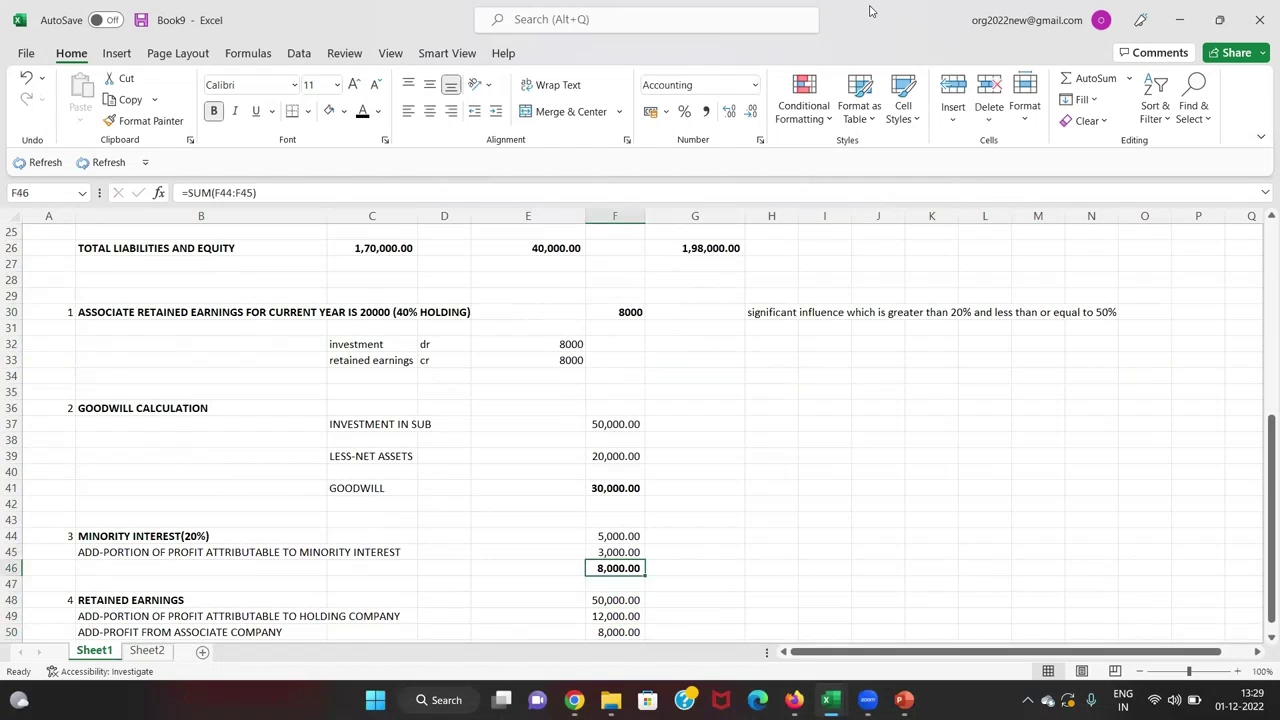
pyautogui.press('Down')
pyautogui.press('Down')
pyautogui.press('Down')
pyautogui.press('Up')
pyautogui.press('Up')
pyautogui.press('Up')
pyautogui.press('Up')
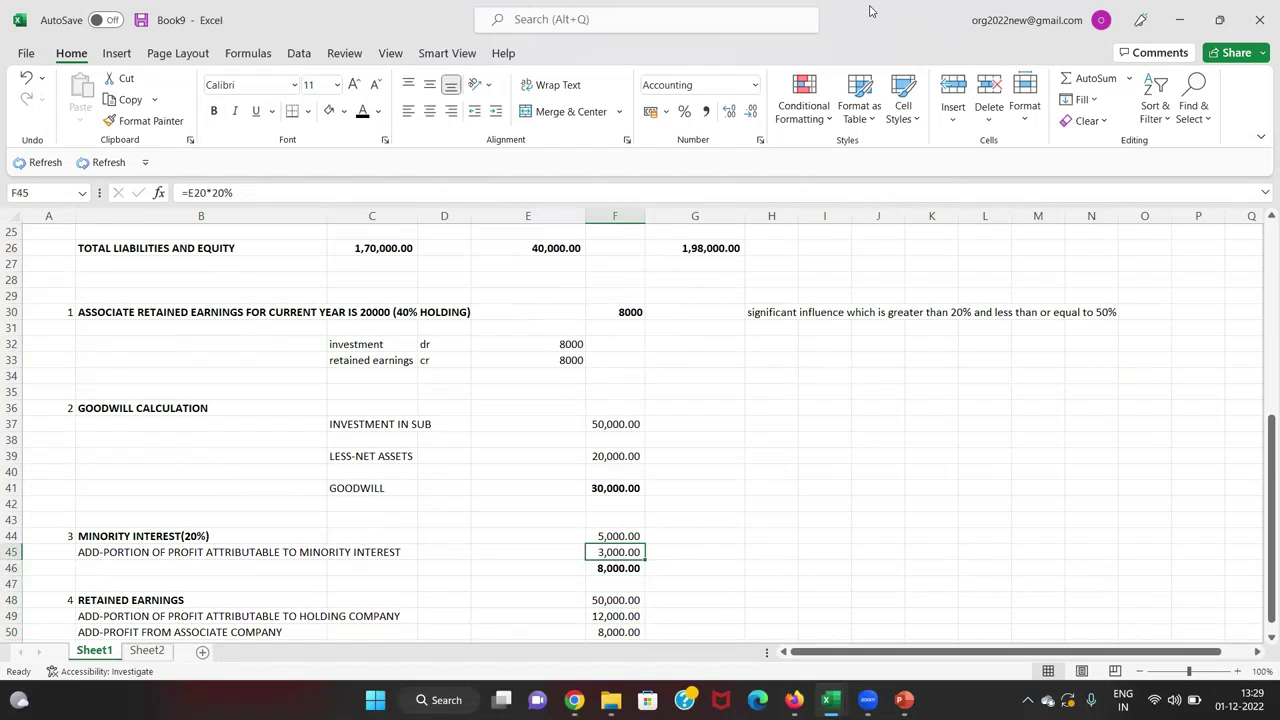
# Go back to the consolidated column and review the minority interest in G22, which links to F46
pyautogui.press('Up')
pyautogui.press('Up')
pyautogui.press('Up')
pyautogui.press('Up')
pyautogui.press('Up')
pyautogui.press('Up')
pyautogui.press('Up')
pyautogui.press('Up')
pyautogui.press('Up')
pyautogui.press('Up')
pyautogui.press('Up')
pyautogui.press('Up')
pyautogui.press('Up')
pyautogui.press('Up')
pyautogui.press('Up')
pyautogui.press('Up')
pyautogui.press('Up')
pyautogui.press('Up')
pyautogui.press('Up')
pyautogui.press('Up')
pyautogui.press('Right')
pyautogui.press('Up')
pyautogui.press('Up')
pyautogui.press('Up')
pyautogui.press('Up')
pyautogui.press('Up')
pyautogui.press('Up')
pyautogui.press('Up')
pyautogui.press('Up')
pyautogui.press('Up')
pyautogui.press('Up')
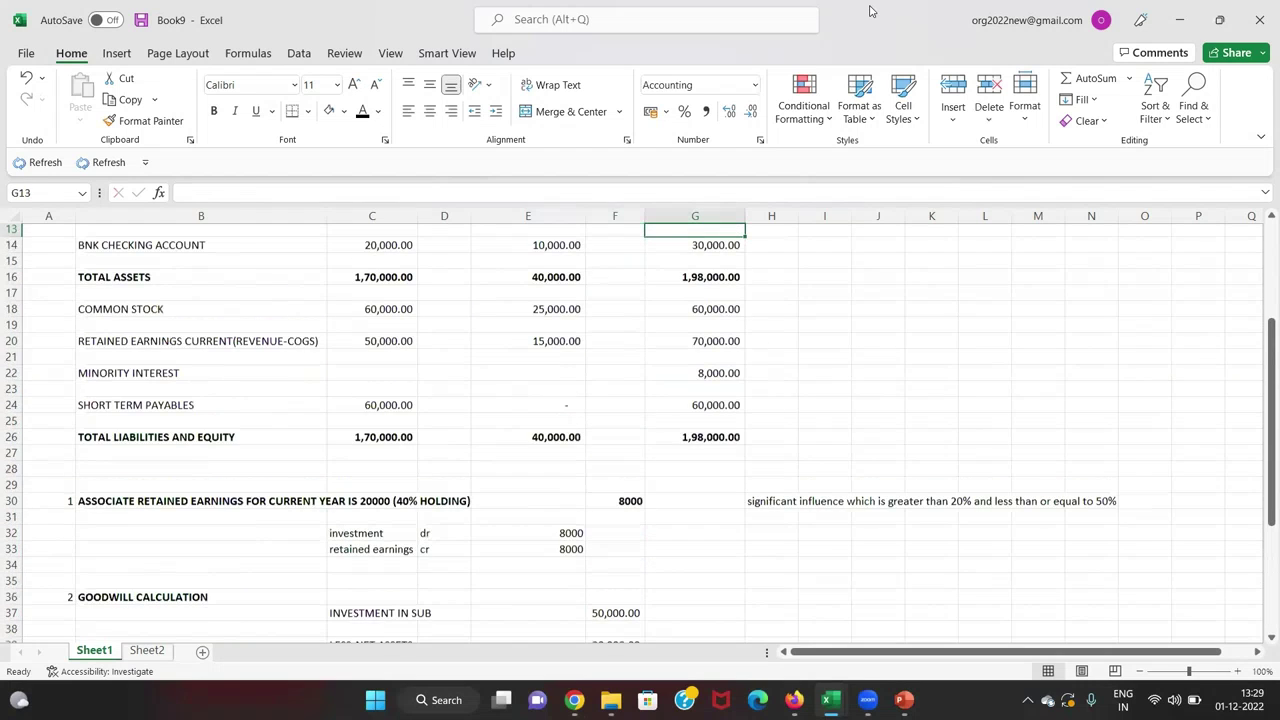
pyautogui.press('Up')
pyautogui.press('Up')
pyautogui.press('Up')
pyautogui.press('Down')
pyautogui.press('Down')
pyautogui.press('Down')
pyautogui.press('Down')
pyautogui.press('Down')
pyautogui.press('Down')
pyautogui.press('Down')
pyautogui.press('Down')
pyautogui.press('Down')
pyautogui.press('Down')
pyautogui.press('Down')
pyautogui.press('Down')
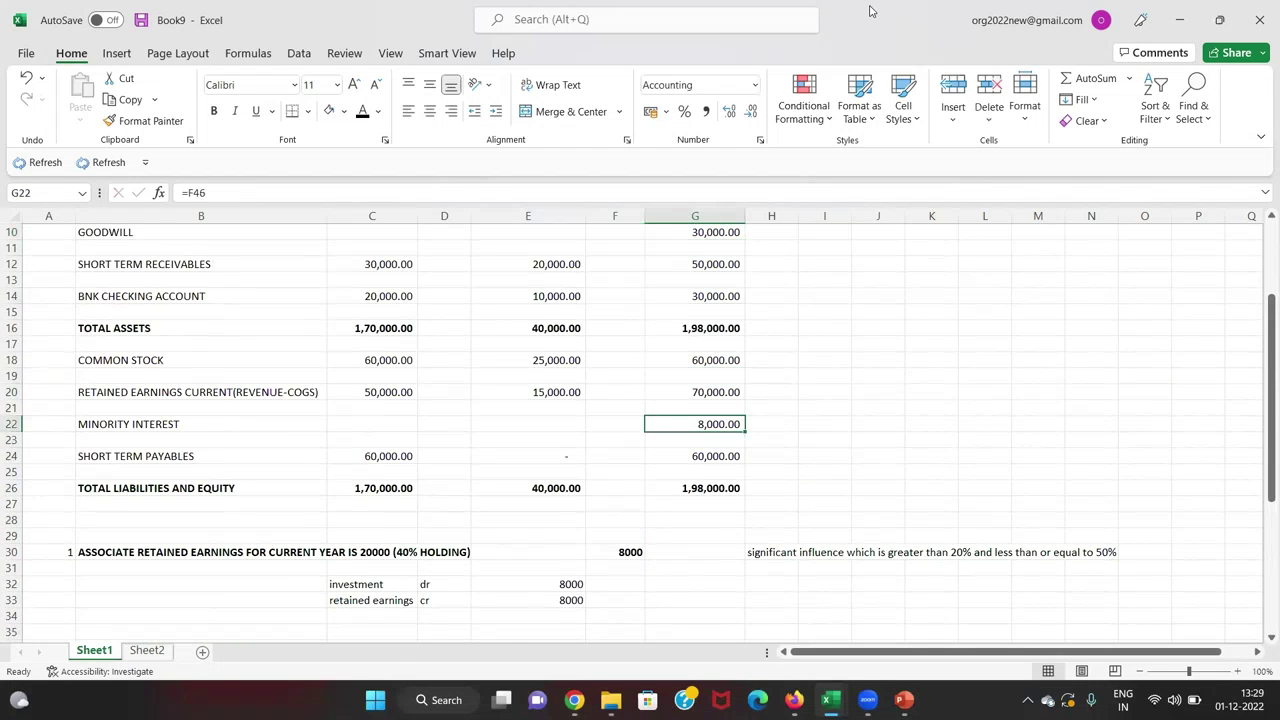
# Review the consolidated goodwill in G10 and its link to the goodwill calculation in F41
pyautogui.press('Up')
pyautogui.press('Up')
pyautogui.press('Up')
pyautogui.press('Up')
pyautogui.press('Up')
pyautogui.press('Up')
pyautogui.press('Up')
pyautogui.press('Up')
pyautogui.press('Up')
pyautogui.press('Up')
pyautogui.press('Up')
pyautogui.press('Up')
pyautogui.press('Up')
pyautogui.press('Up')
pyautogui.press('Up')
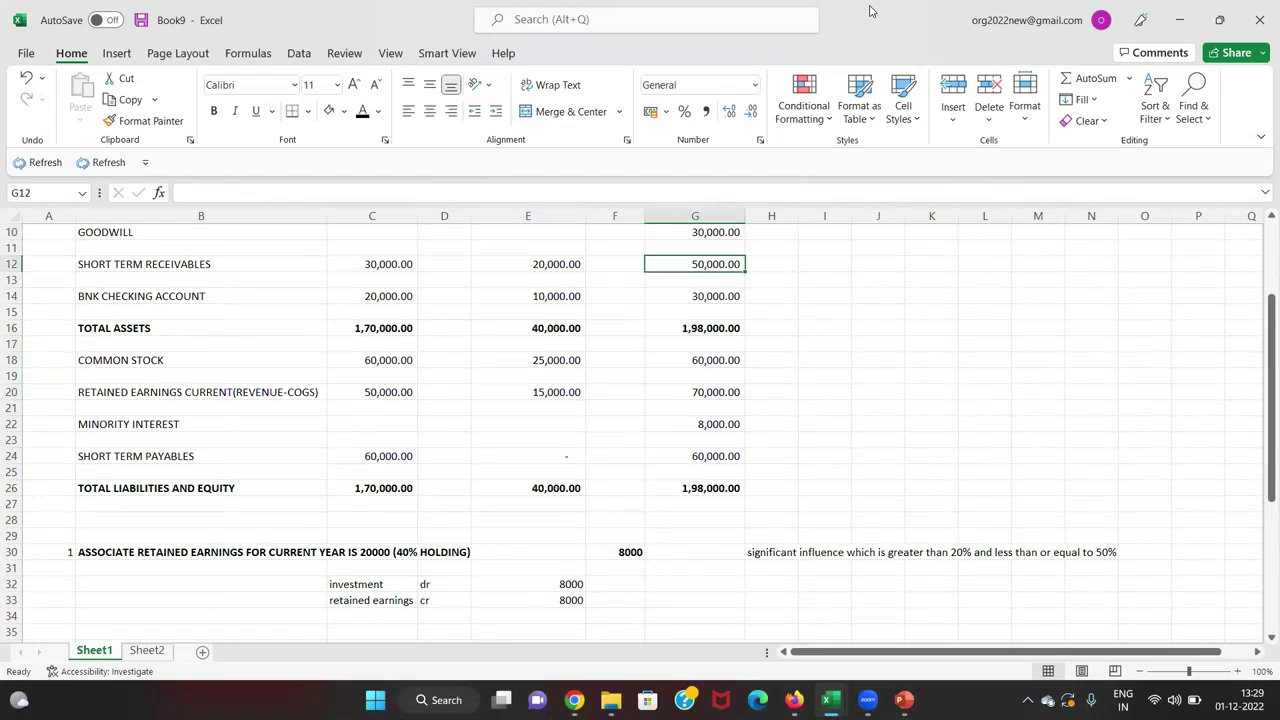
pyautogui.press('Up')
pyautogui.press('Down')
pyautogui.press('Down')
pyautogui.press('Down')
pyautogui.press('Down')
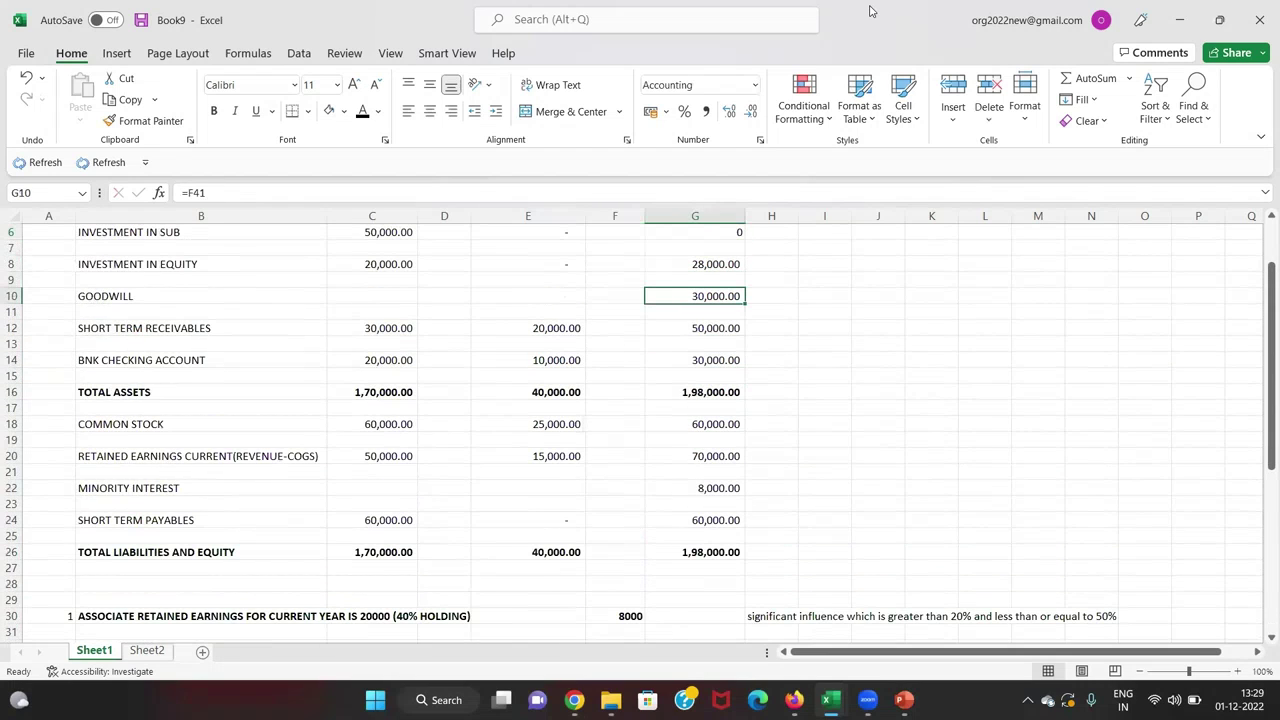
# Inspect the formulas in G12 and G14 that add holding and subsidiary short term receivables and bank checking balances
pyautogui.press('Down')
pyautogui.press('Down')
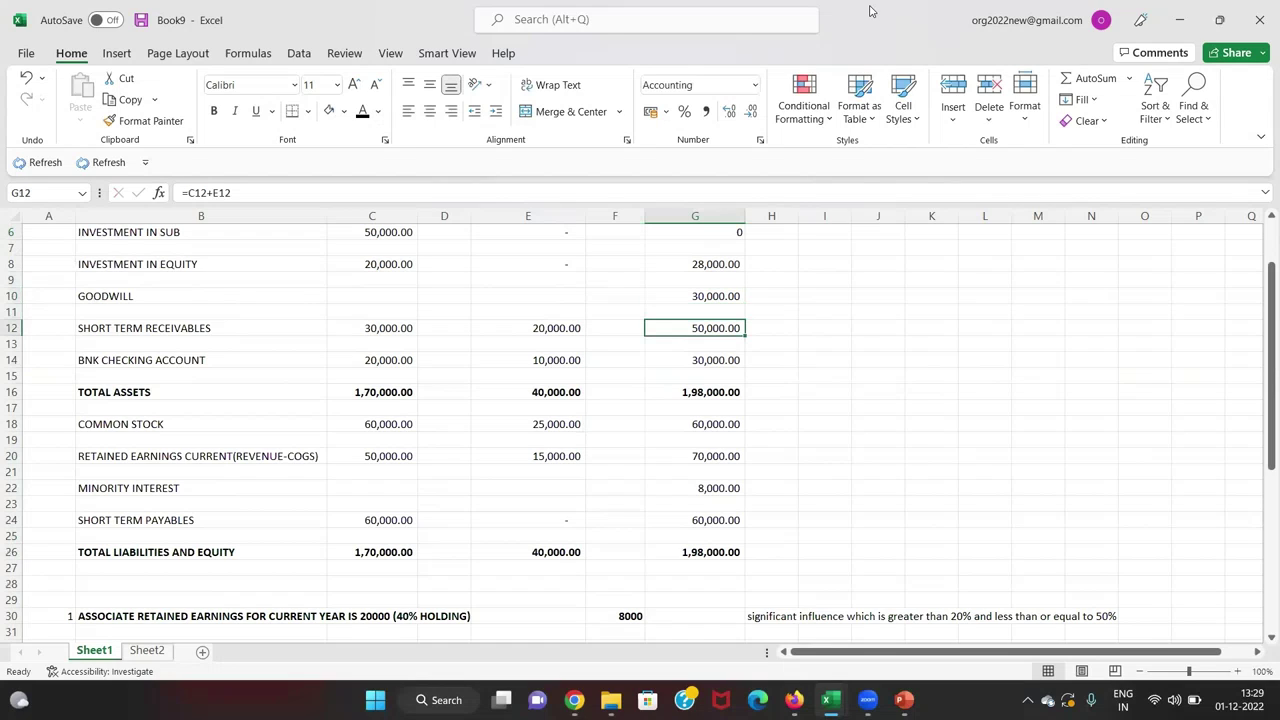
pyautogui.press('F2')
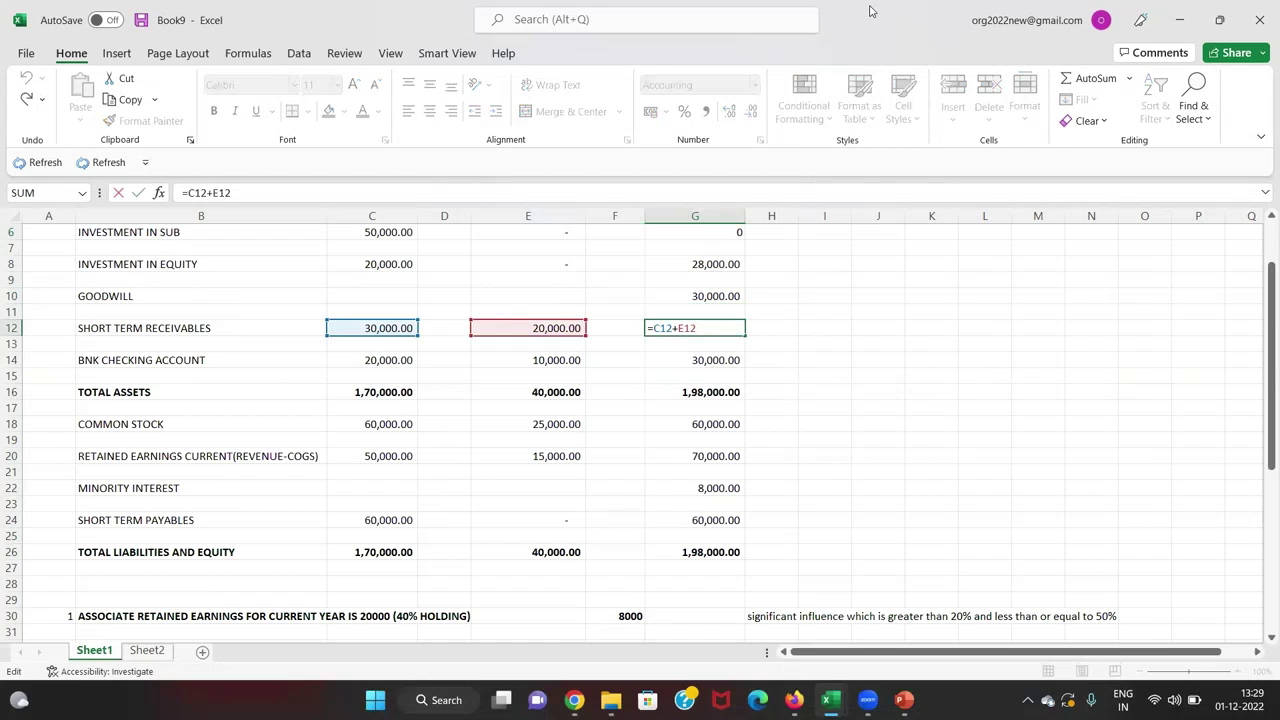
pyautogui.press('Escape')
pyautogui.press('Down')
pyautogui.press('Down')
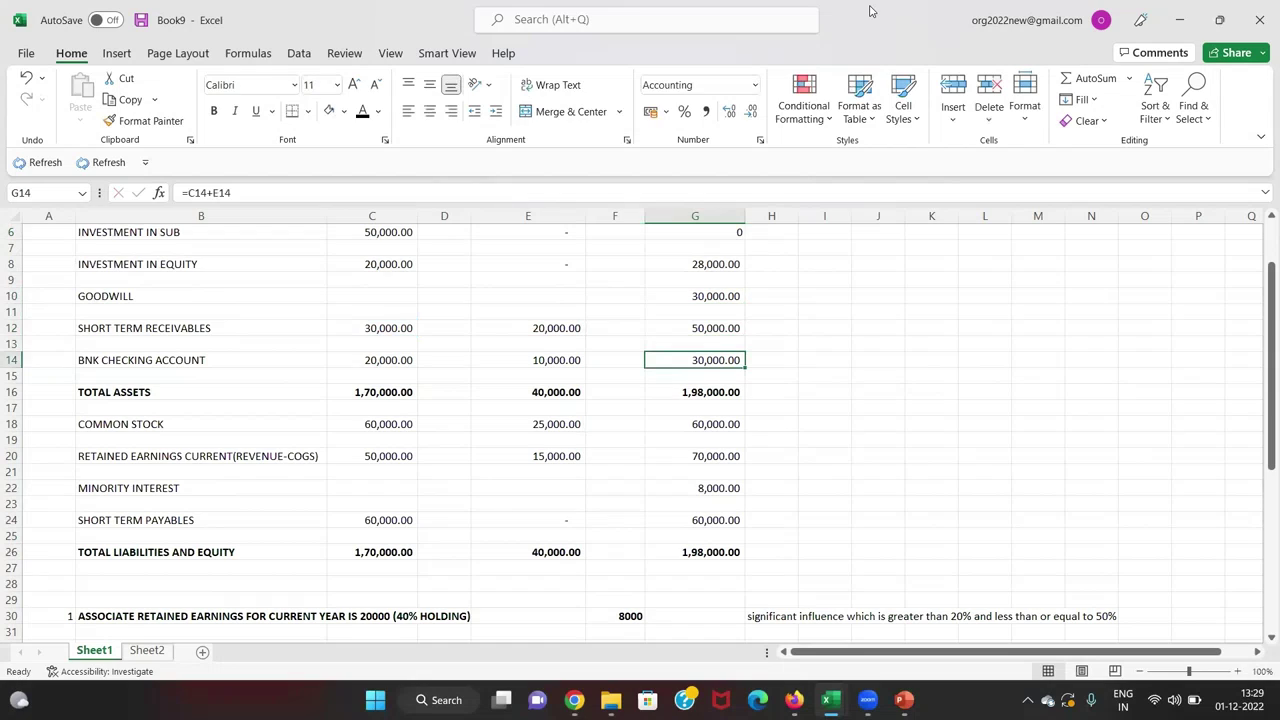
pyautogui.press('F2')
pyautogui.press('Escape')
# Inspect the consolidated common stock formula in G18, which takes only the holding company's stock from C18
pyautogui.press('Down')
pyautogui.press('Down')
pyautogui.press('Down')
pyautogui.press('Down')
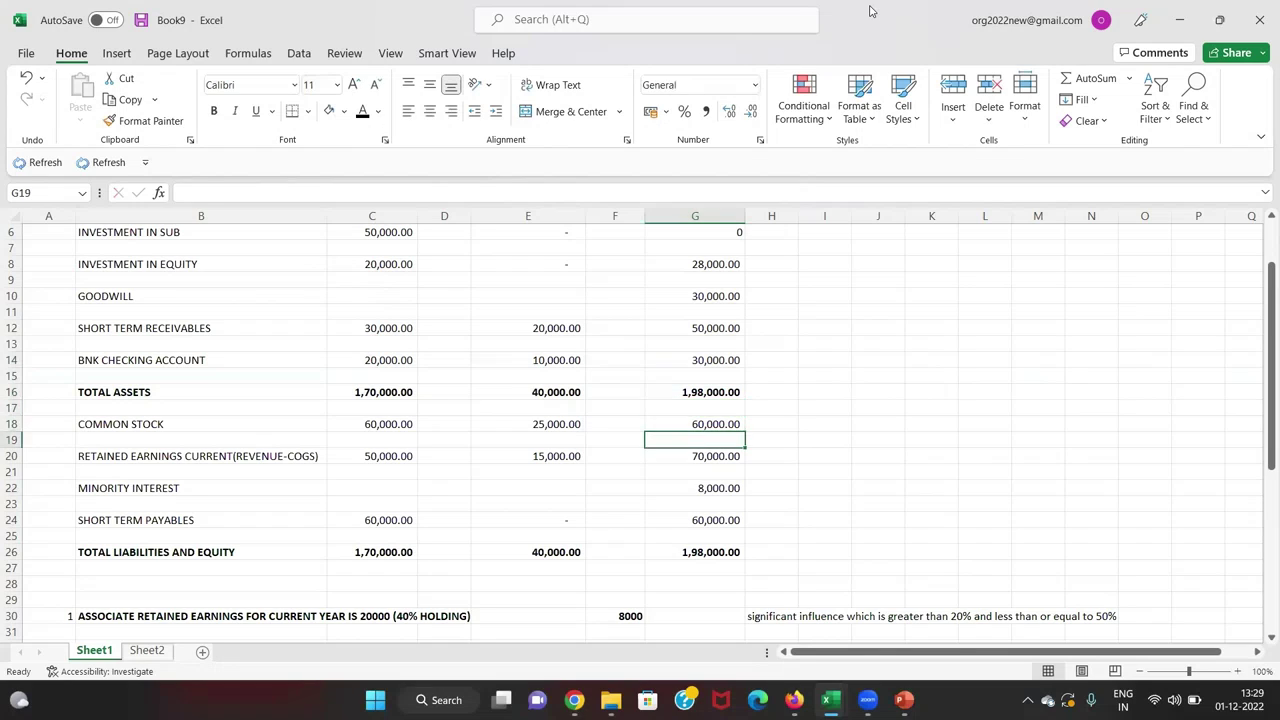
pyautogui.press('F2')
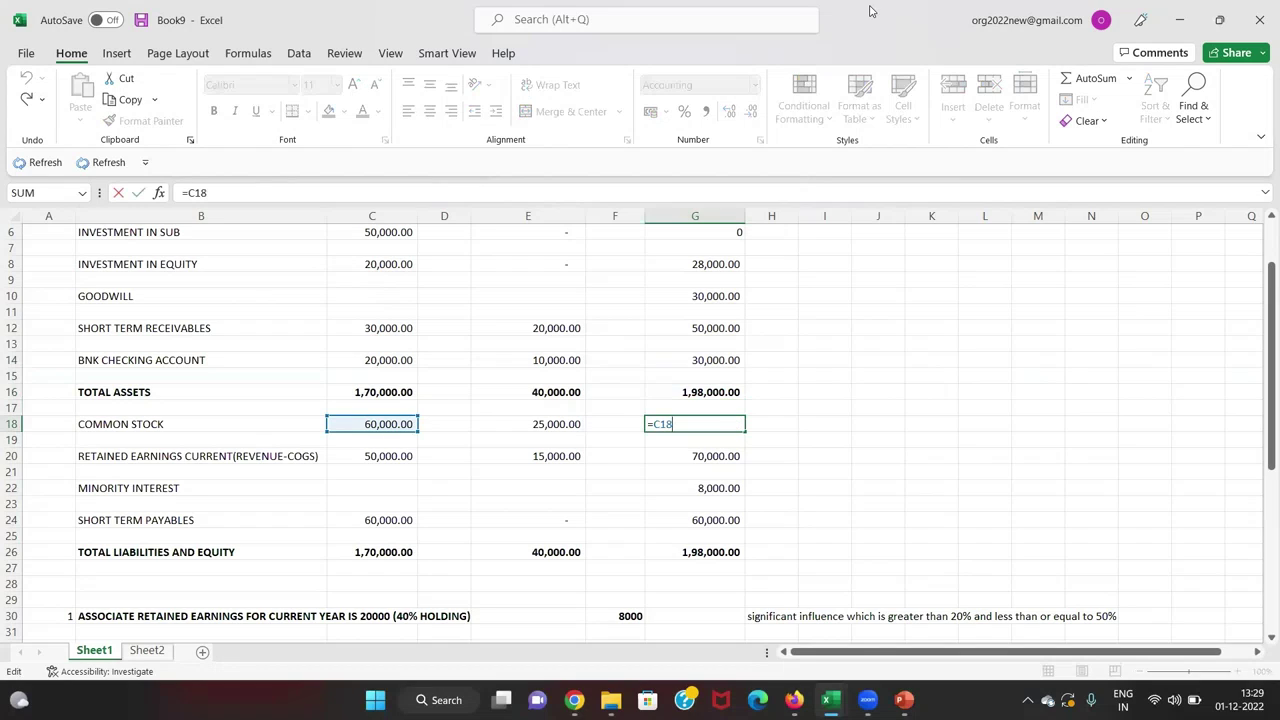
pyautogui.press('Escape')
# Trace consolidated retained earnings from G20 to the total in F51, and the opening line F48 to its source C20
pyautogui.press('Down')
pyautogui.press('Down')
pyautogui.press('F2')
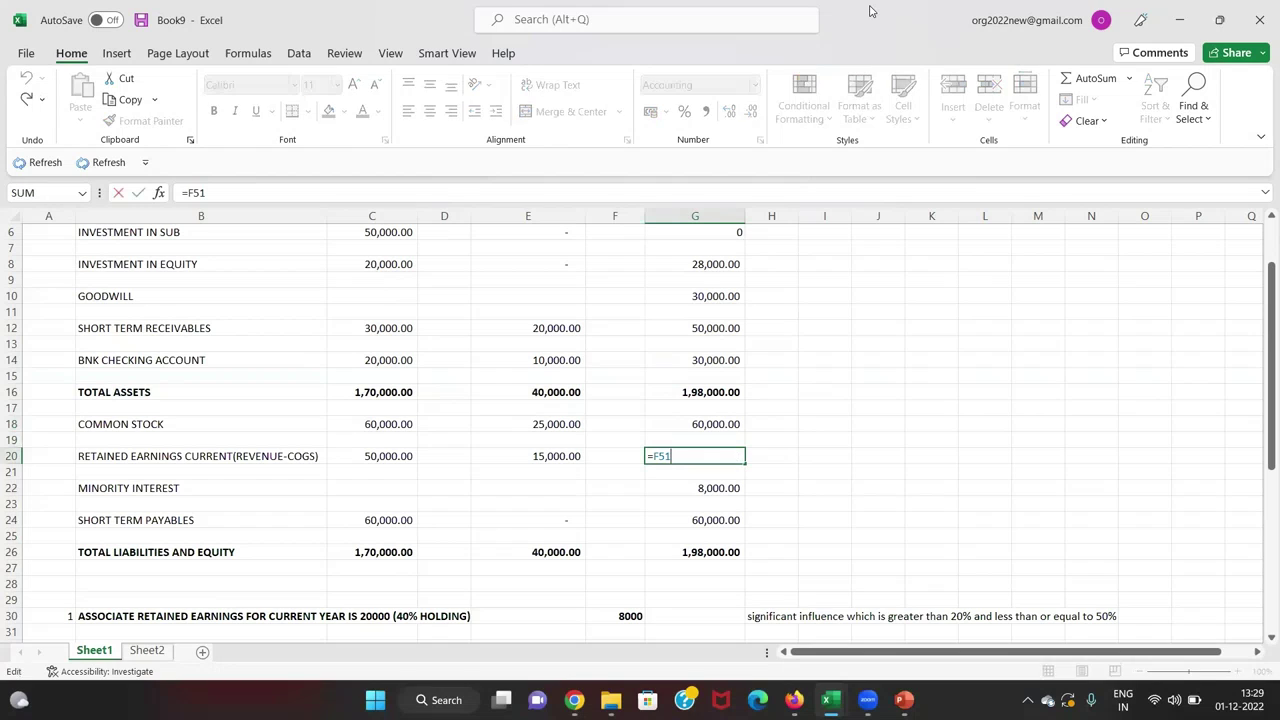
pyautogui.press('Escape')
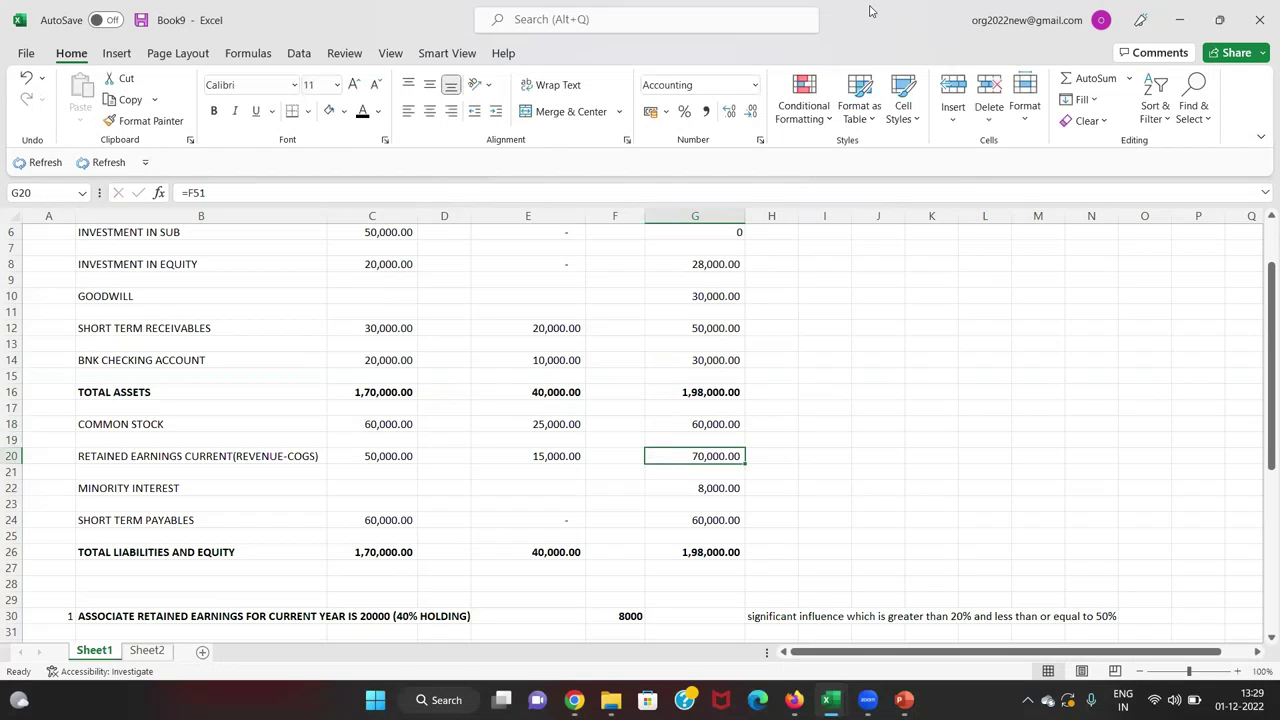
pyautogui.hotkey('ctrl', '[')
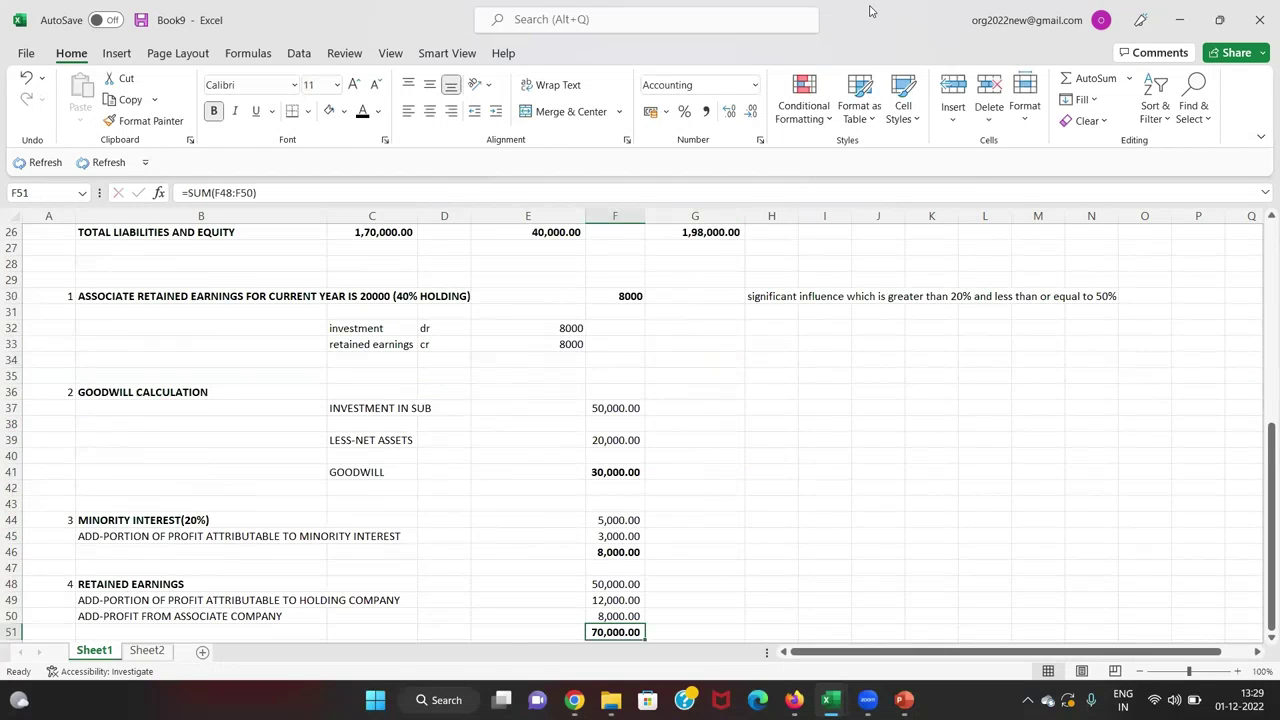
pyautogui.press('Up')
pyautogui.press('Up')
pyautogui.press('Up')
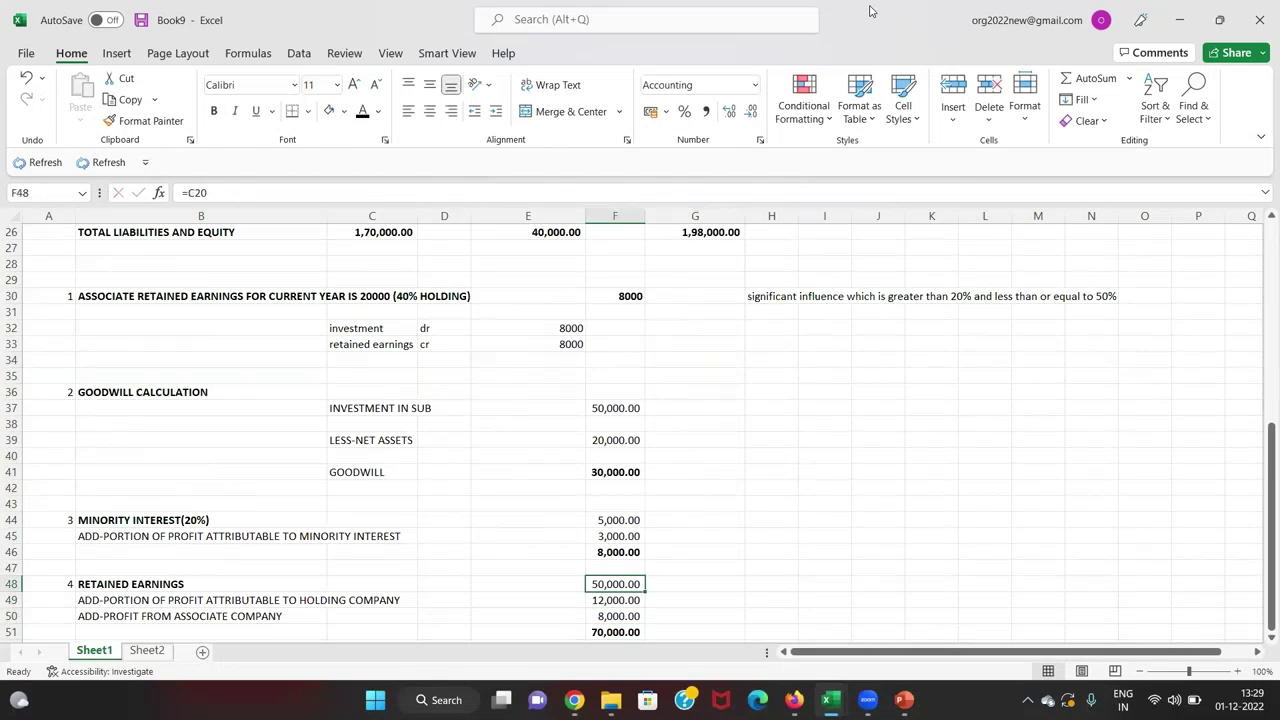
pyautogui.hotkey('ctrl', '[')
# Return to the retained earnings calculation and trace the holding company's portion of profit in F49 to its source cell E20
pyautogui.press('Down')
pyautogui.press('Down')
pyautogui.press('Down')
pyautogui.press('Down')
pyautogui.press('Down')
pyautogui.press('Down')
pyautogui.press('Down')
pyautogui.press('Down')
pyautogui.press('Down')
pyautogui.press('Down')
pyautogui.press('Down')
pyautogui.press('Down')
pyautogui.press('Down')
pyautogui.press('Down')
pyautogui.press('Down')
pyautogui.press('Down')
pyautogui.press('Down')
pyautogui.press('Down')
pyautogui.press('Down')
pyautogui.press('Down')
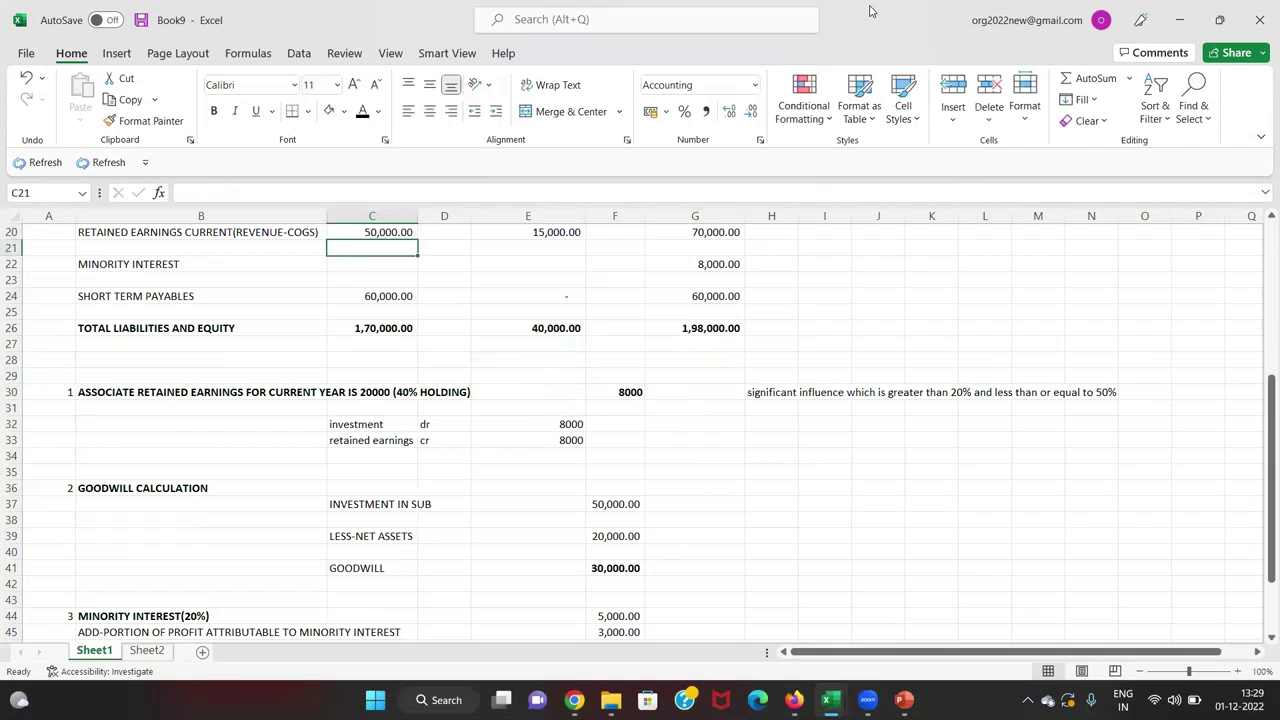
pyautogui.press('Right')
pyautogui.press('Right')
pyautogui.press('Down')
pyautogui.press('Up')
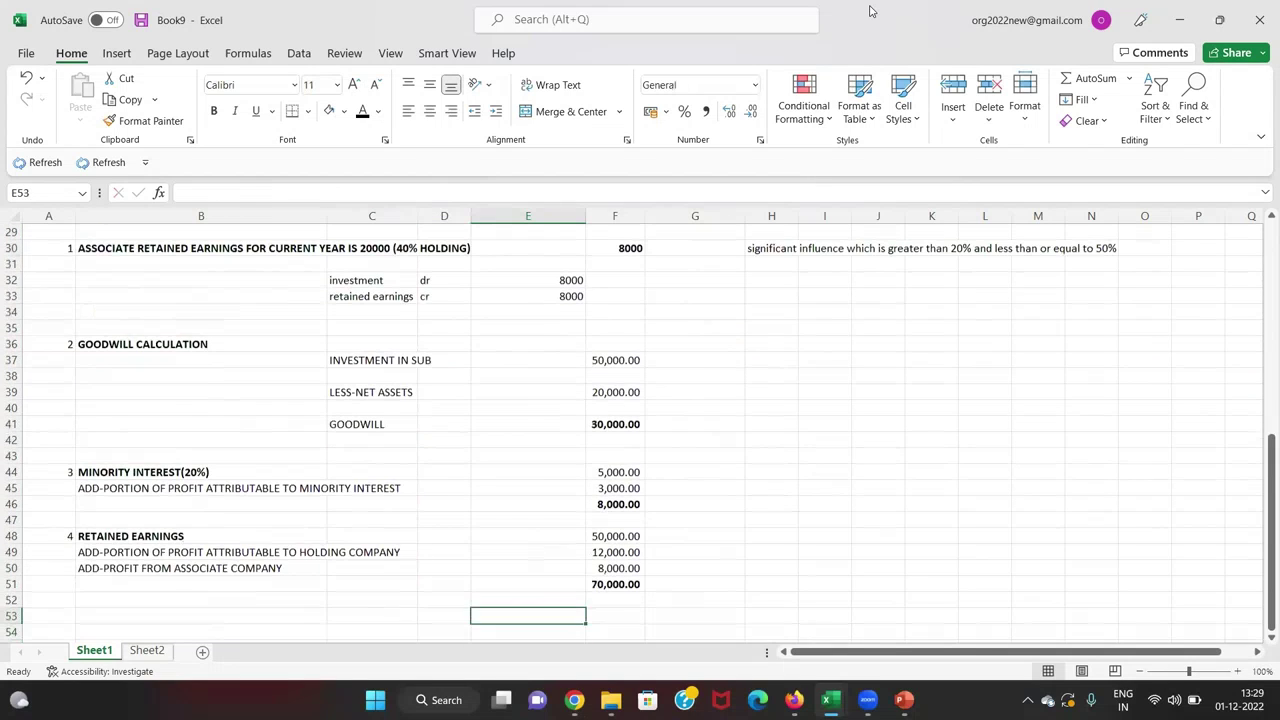
pyautogui.press('Up')
pyautogui.press('Right')
pyautogui.press('Up')
pyautogui.press('Up')
pyautogui.press('Up')
pyautogui.press('Up')
pyautogui.press('Down')
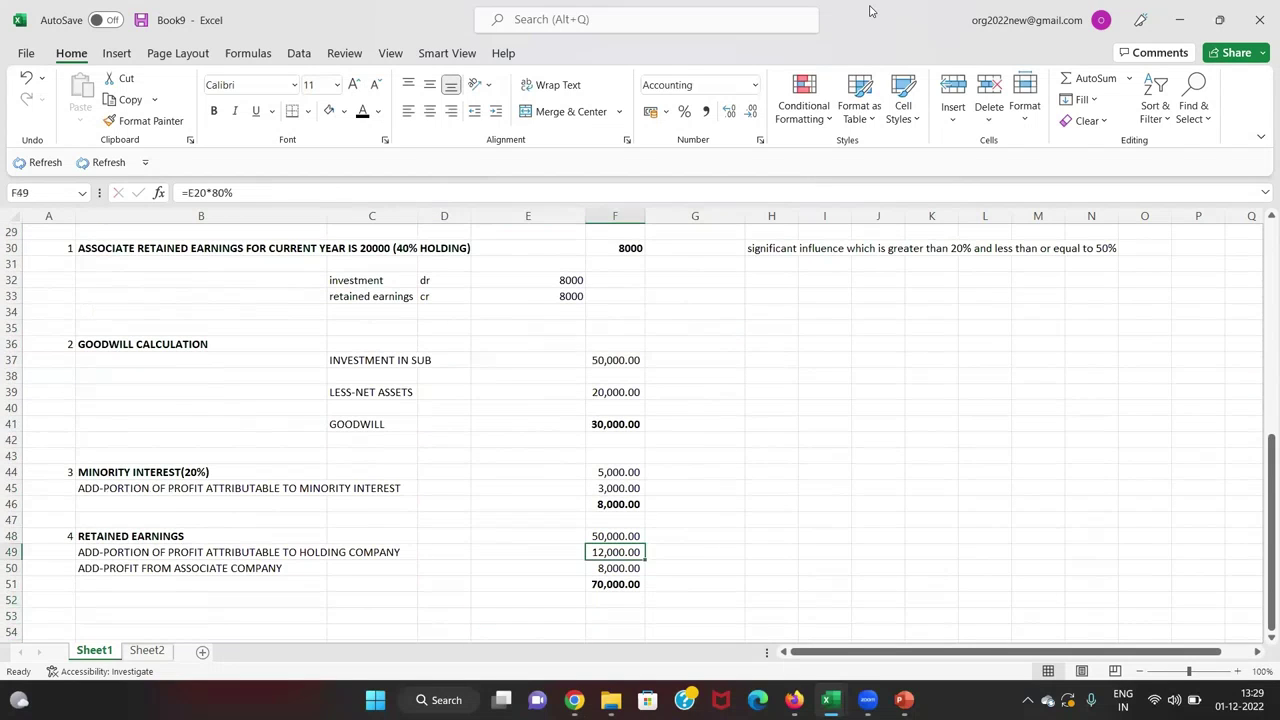
pyautogui.hotkey('ctrl', '[')
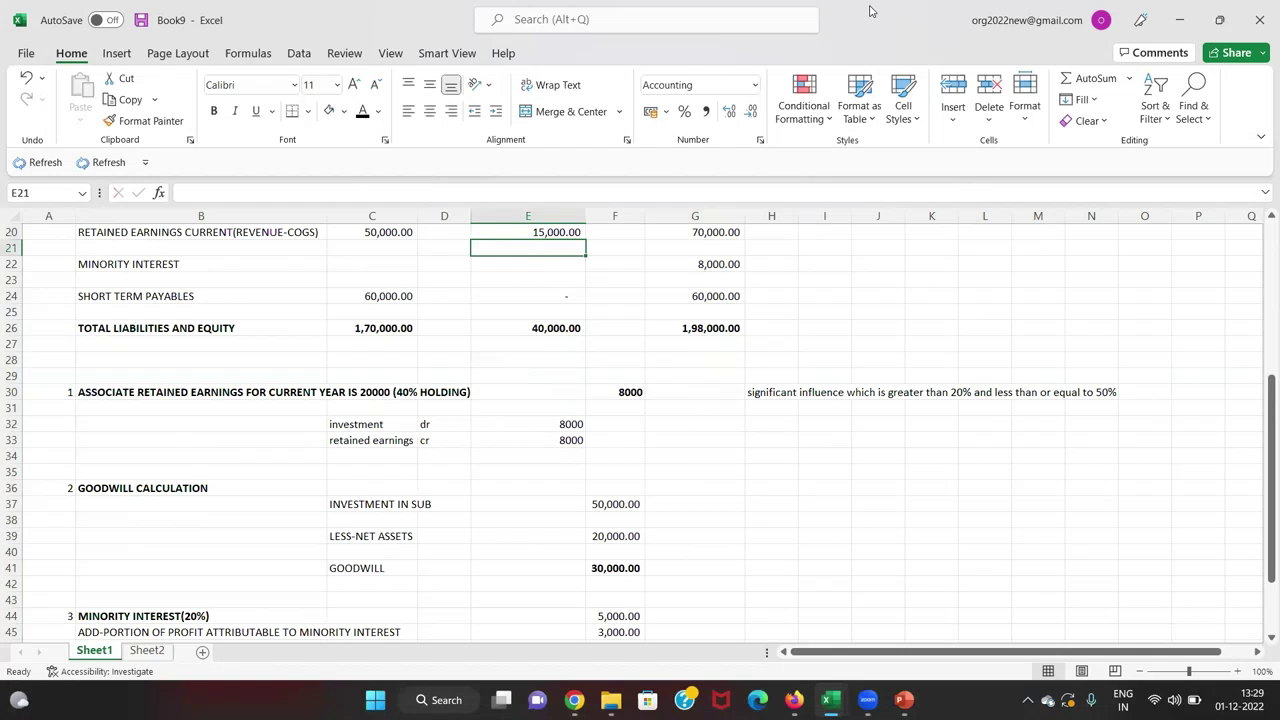
pyautogui.press('Up')
pyautogui.press('Down')
pyautogui.press('Down')
pyautogui.press('Down')
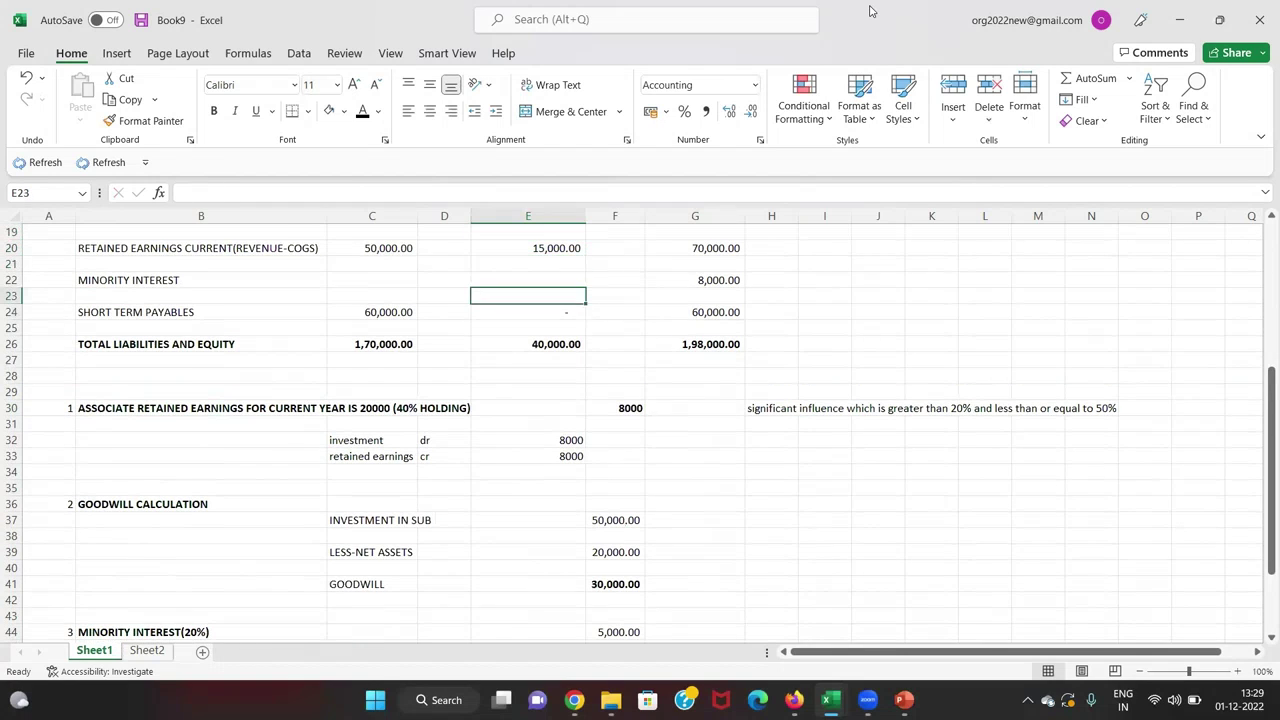
# Return to the retained earnings calculation and review the associate company profit in F50, which links to F30
pyautogui.press('Down')
pyautogui.press('Down')
pyautogui.press('Down')
pyautogui.press('Down')
pyautogui.press('Down')
pyautogui.press('Down')
pyautogui.press('Down')
pyautogui.press('Down')
pyautogui.press('Down')
pyautogui.press('Down')
pyautogui.press('Down')
pyautogui.press('Down')
pyautogui.press('Down')
pyautogui.press('Down')
pyautogui.press('Down')
pyautogui.press('Down')
pyautogui.press('Down')
pyautogui.press('Down')
pyautogui.press('Down')
pyautogui.press('Down')
pyautogui.press('Right')
pyautogui.press('Down')
pyautogui.press('Down')
pyautogui.press('Down')
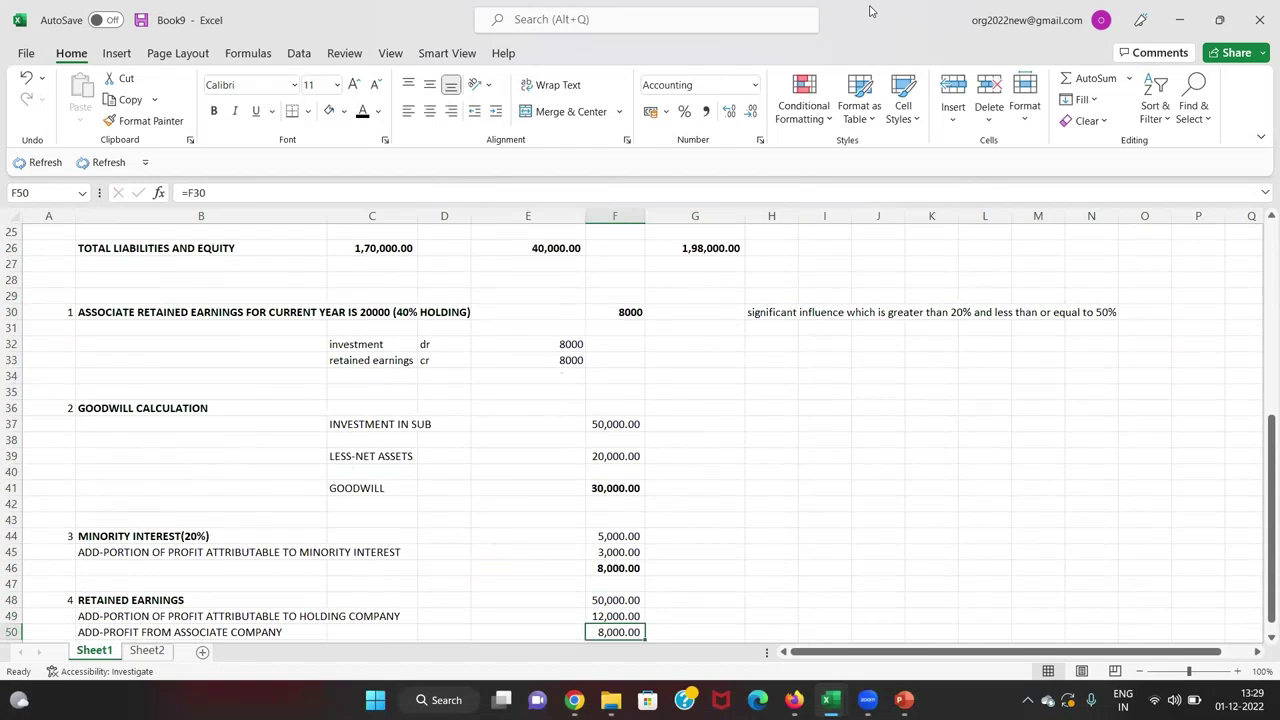
# Bold the associate company's journal entry for investment and retained earnings in C32:E33
pyautogui.press('Up')
pyautogui.press('Up')
pyautogui.press('Up')
pyautogui.press('Up')
pyautogui.press('Up')
pyautogui.press('Up')
pyautogui.press('Up')
pyautogui.press('Up')
pyautogui.press('Up')
pyautogui.press('Up')
pyautogui.press('Up')
pyautogui.press('Up')
pyautogui.press('Up')
pyautogui.press('Up')
pyautogui.press('Up')
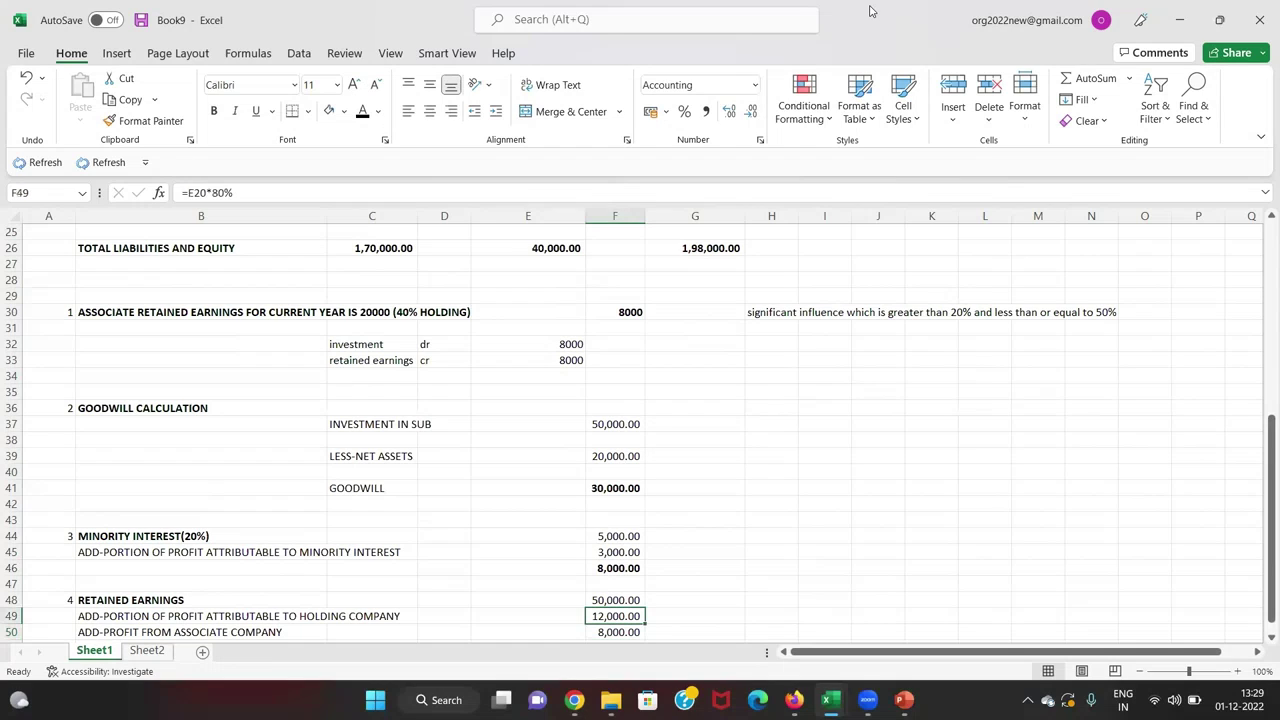
pyautogui.press('Left')
pyautogui.press('Up')
pyautogui.press('Left')
pyautogui.press('Up')
pyautogui.press('Left')
pyautogui.press('Up')
pyautogui.hotkey('shift', 'Down')
pyautogui.hotkey('shift', 'Right')
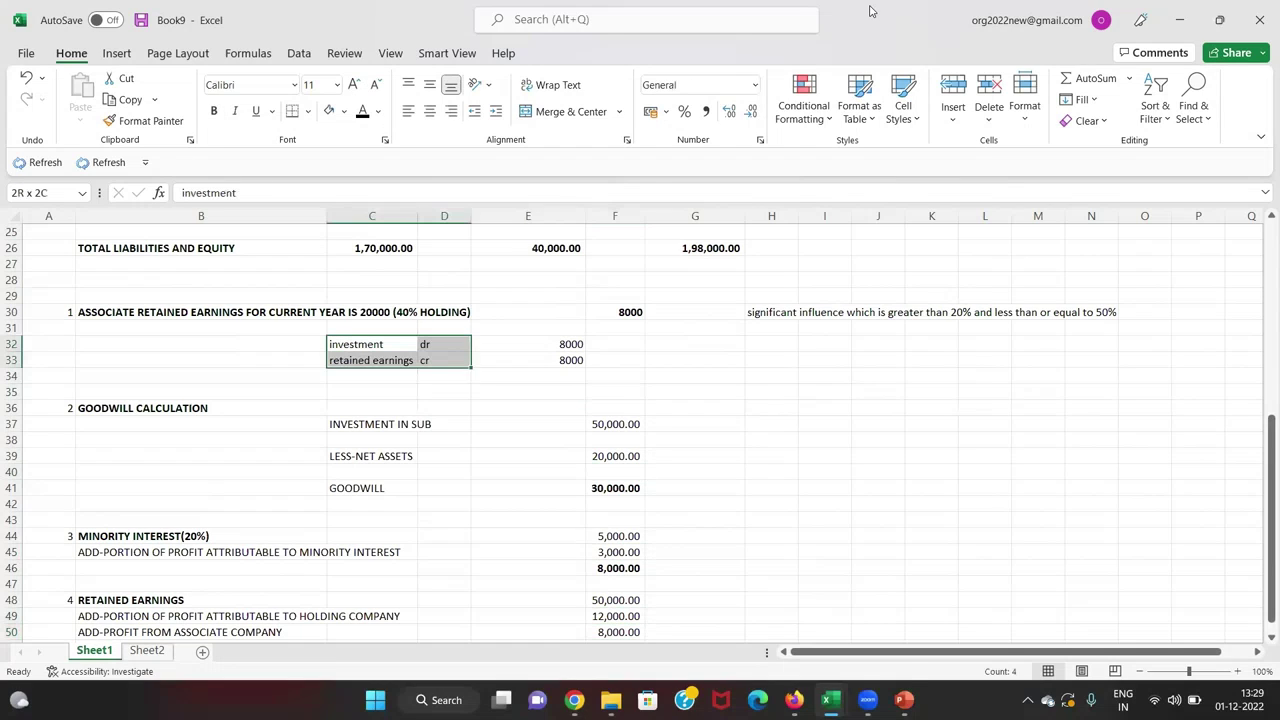
pyautogui.hotkey('shift', 'Right')
pyautogui.hotkey('ctrl', 'b')
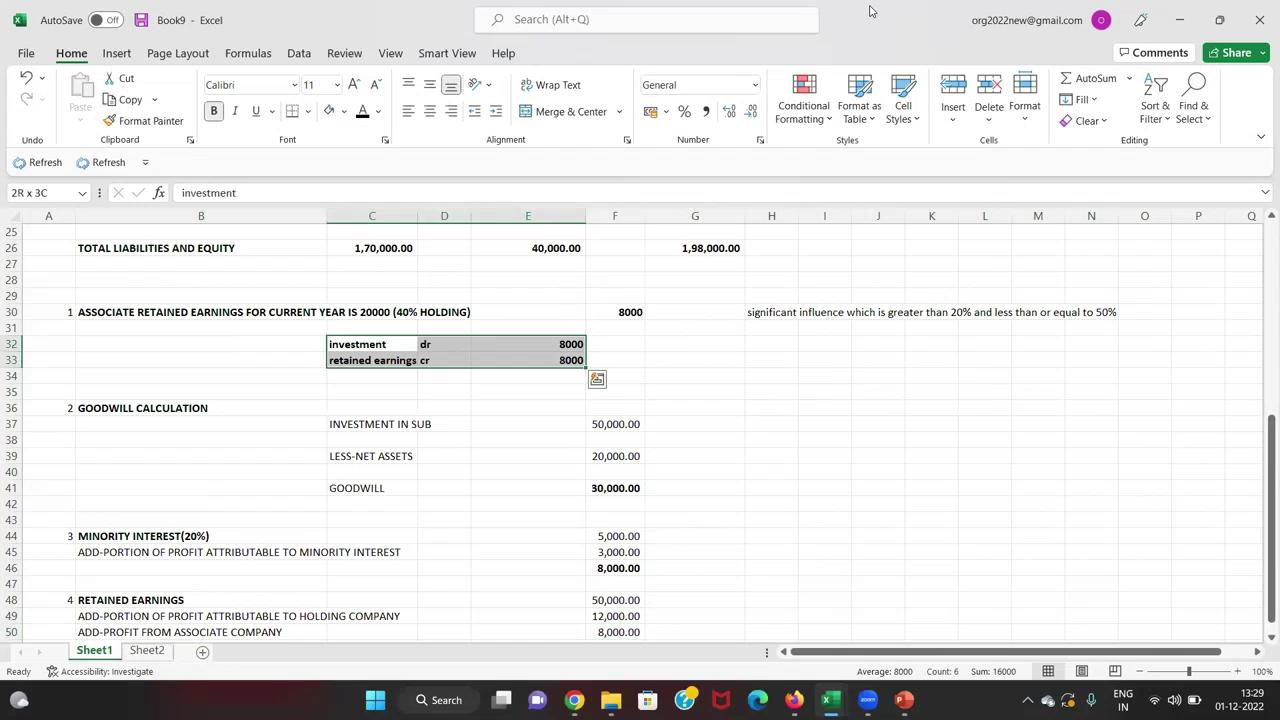
# Return to the retained earnings calculation and inspect the total formula in F51
pyautogui.press('Down')
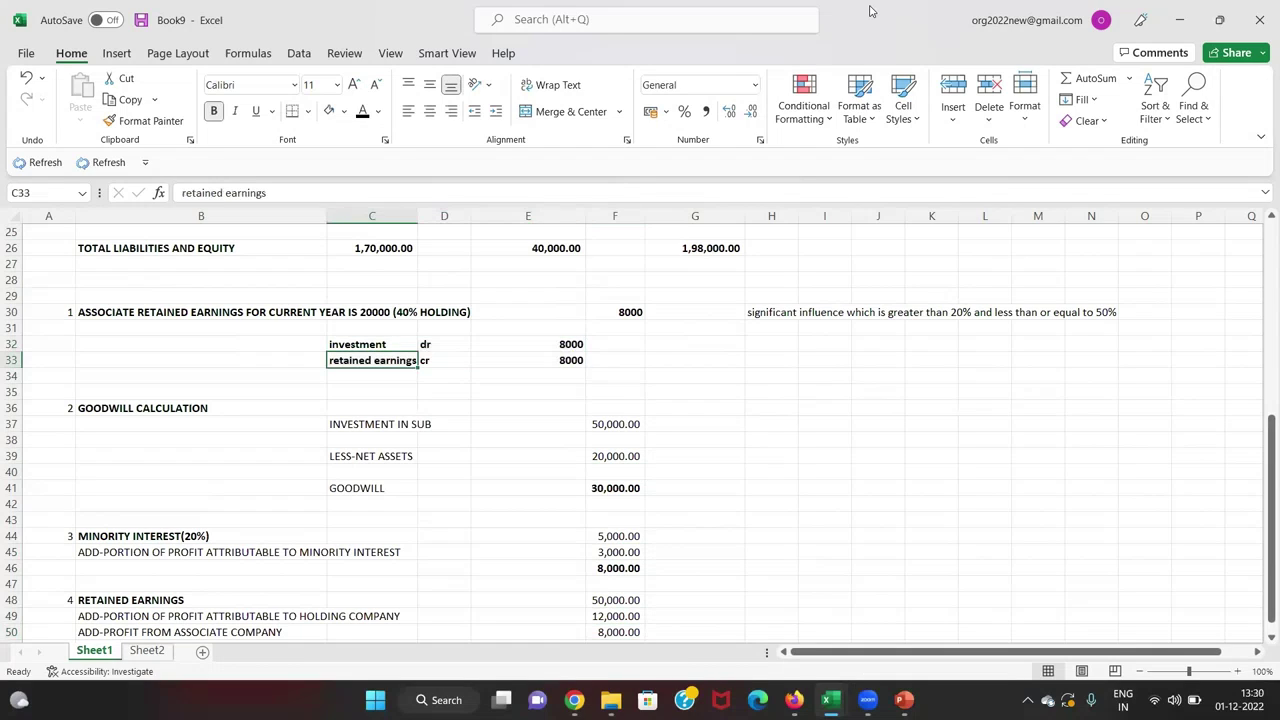
pyautogui.press('Right')
pyautogui.press('Down')
pyautogui.press('Down')
pyautogui.press('Down')
pyautogui.press('Down')
pyautogui.press('Down')
pyautogui.press('Down')
pyautogui.press('Down')
pyautogui.press('Down')
pyautogui.press('Down')
pyautogui.press('Down')
pyautogui.press('Down')
pyautogui.press('Down')
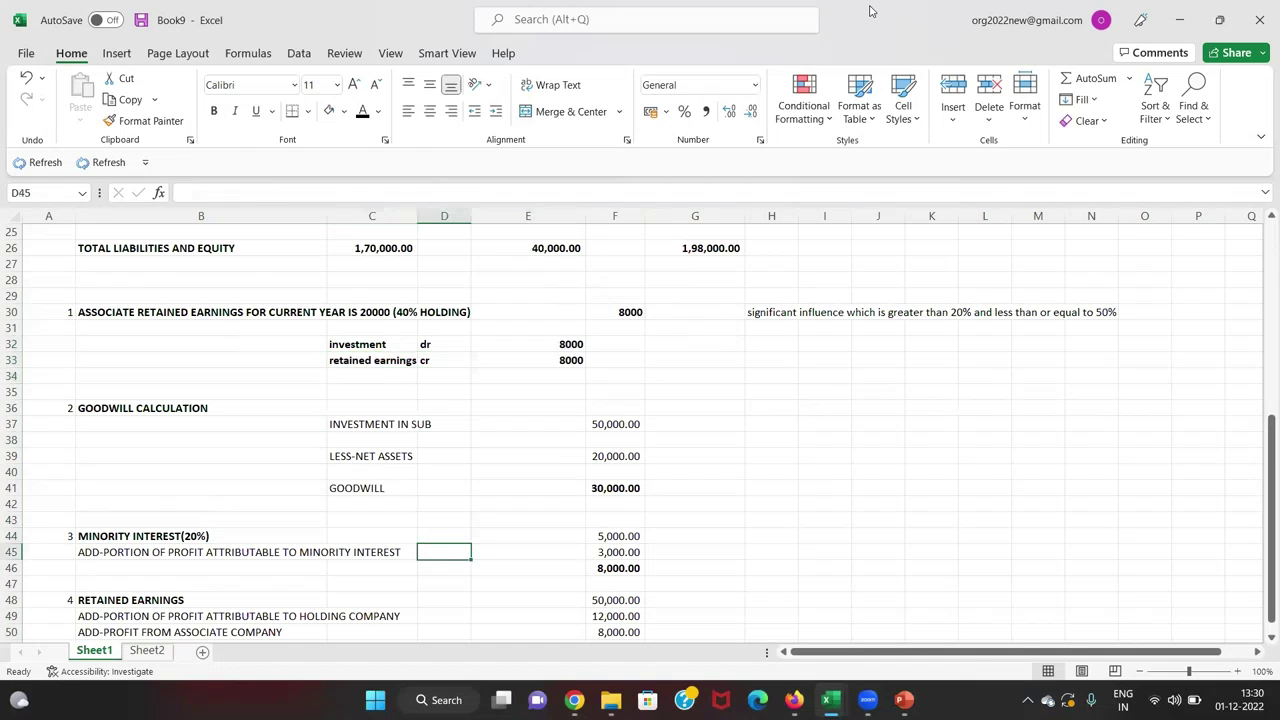
pyautogui.press('Down')
pyautogui.press('Down')
pyautogui.press('Down')
pyautogui.press('Down')
pyautogui.press('Right')
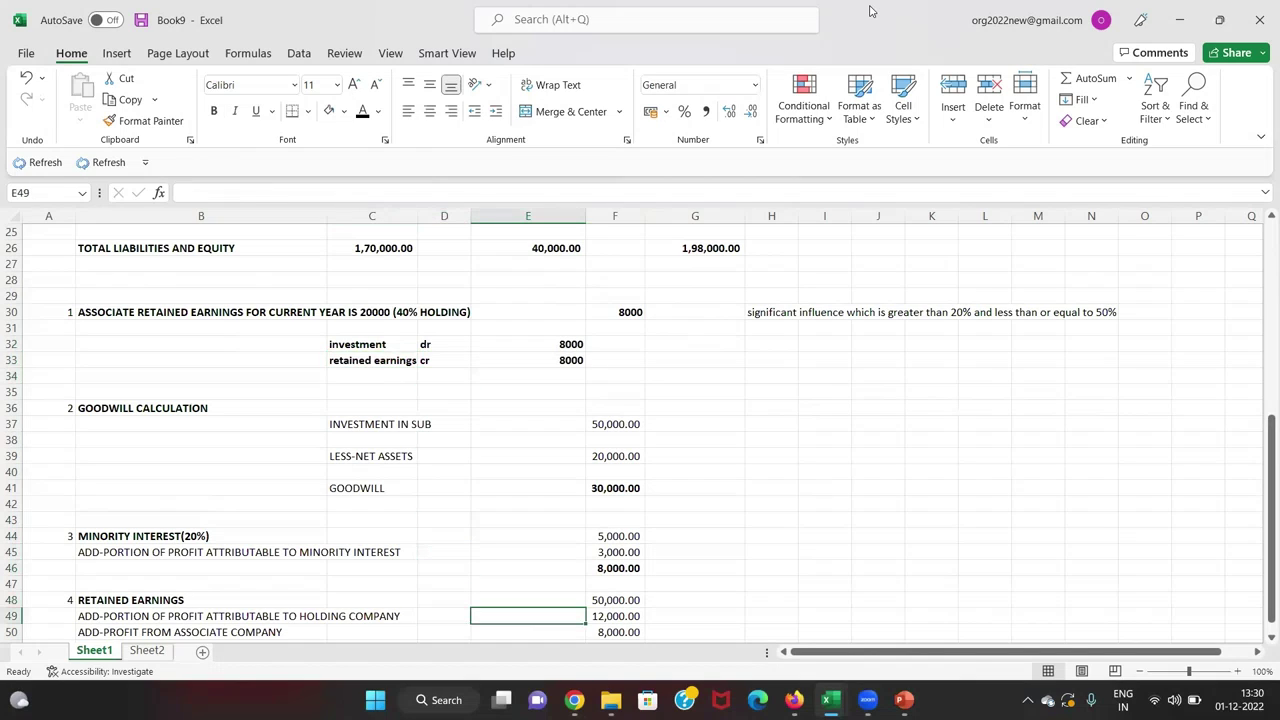
pyautogui.press('Down')
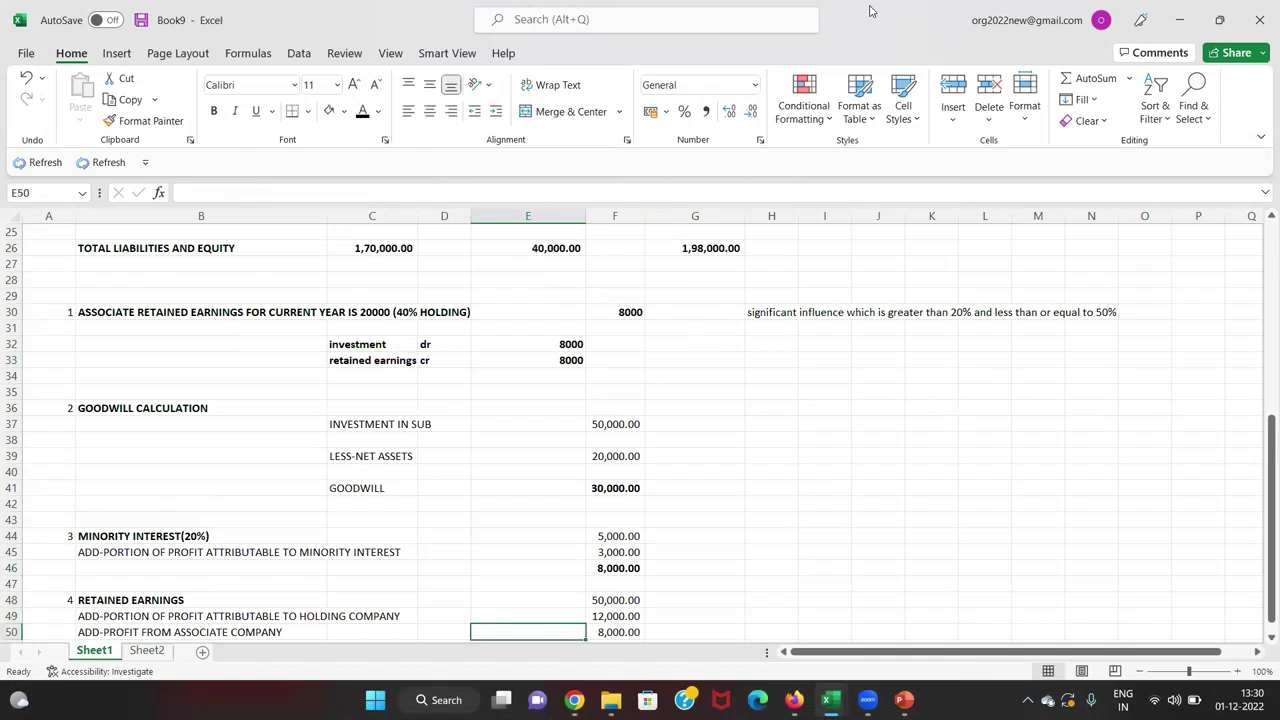
pyautogui.press('Right')
pyautogui.press('Down')
pyautogui.hotkey('alt', '=')
pyautogui.hotkey('ctrl', 'Return')
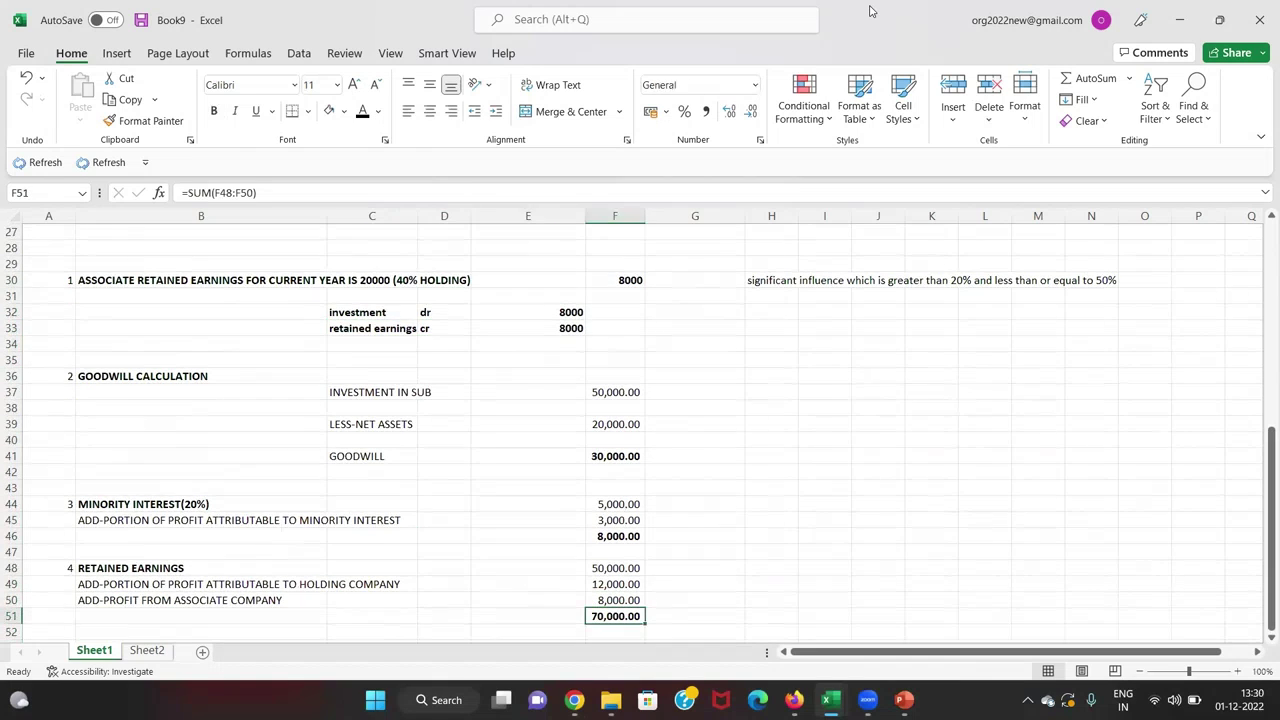
# Go back to the Consolidated FS column and inspect the minority interest formula in G22
pyautogui.press('Up')
pyautogui.press('Up')
pyautogui.press('Up')
pyautogui.press('Up')
pyautogui.press('Up')
pyautogui.press('Up')
pyautogui.press('Up')
pyautogui.press('Up')
pyautogui.press('Up')
pyautogui.press('Up')
pyautogui.press('Up')
pyautogui.press('Up')
pyautogui.press('Up')
pyautogui.press('Up')
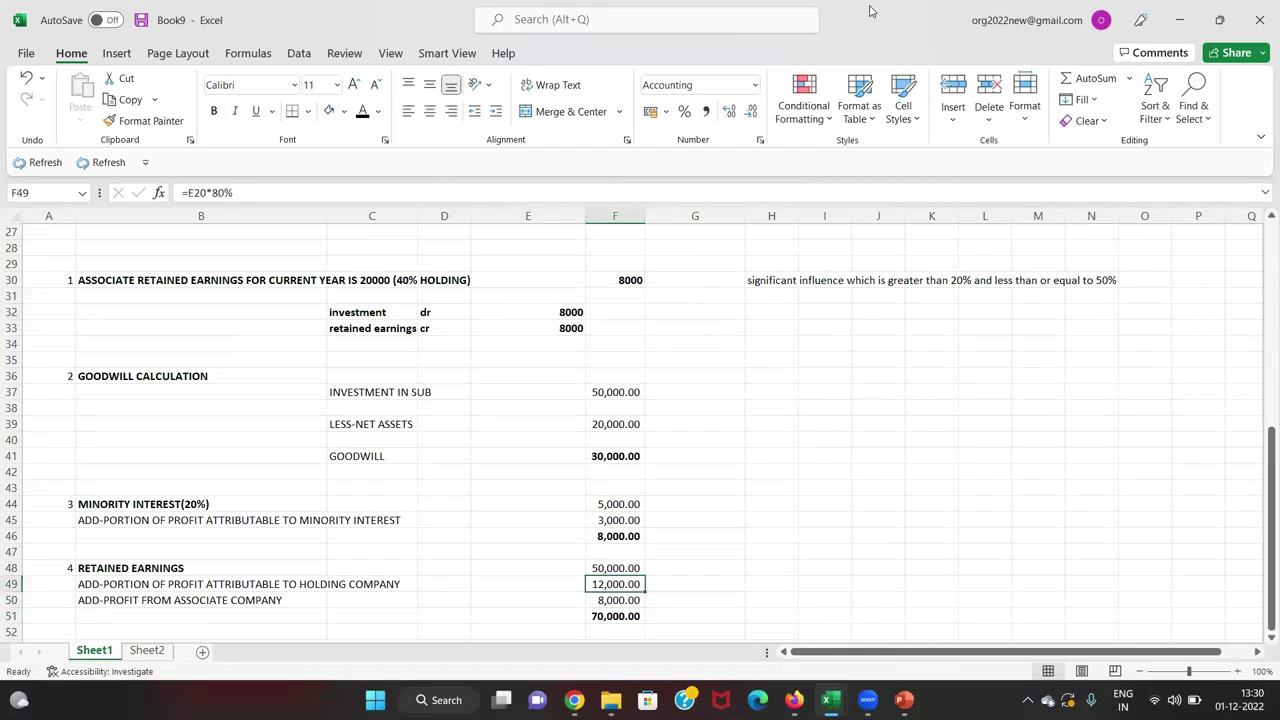
pyautogui.press('Up')
pyautogui.press('Up')
pyautogui.press('Up')
pyautogui.press('Up')
pyautogui.press('Up')
pyautogui.press('Up')
pyautogui.press('Up')
pyautogui.press('Up')
pyautogui.press('Up')
pyautogui.press('Up')
pyautogui.press('Up')
pyautogui.press('Up')
pyautogui.press('Up')
pyautogui.press('Up')
pyautogui.press('Up')
pyautogui.press('Up')
pyautogui.press('Up')
pyautogui.press('Up')
pyautogui.press('Up')
pyautogui.press('Up')
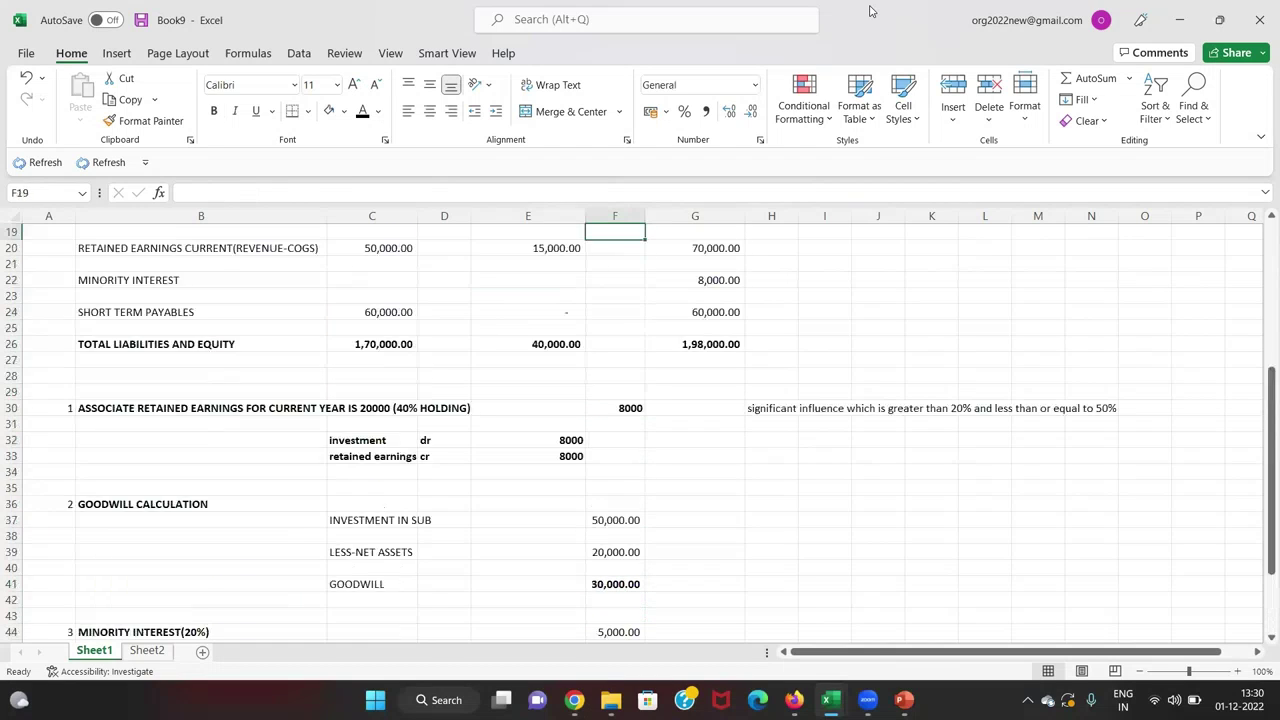
pyautogui.press('Right')
pyautogui.press('Down')
pyautogui.press('Down')
pyautogui.press('Down')
pyautogui.press('Down')
pyautogui.press('Down')
pyautogui.press('Down')
pyautogui.press('Down')
pyautogui.press('Down')
pyautogui.press('Down')
pyautogui.press('Down')
pyautogui.press('Down')
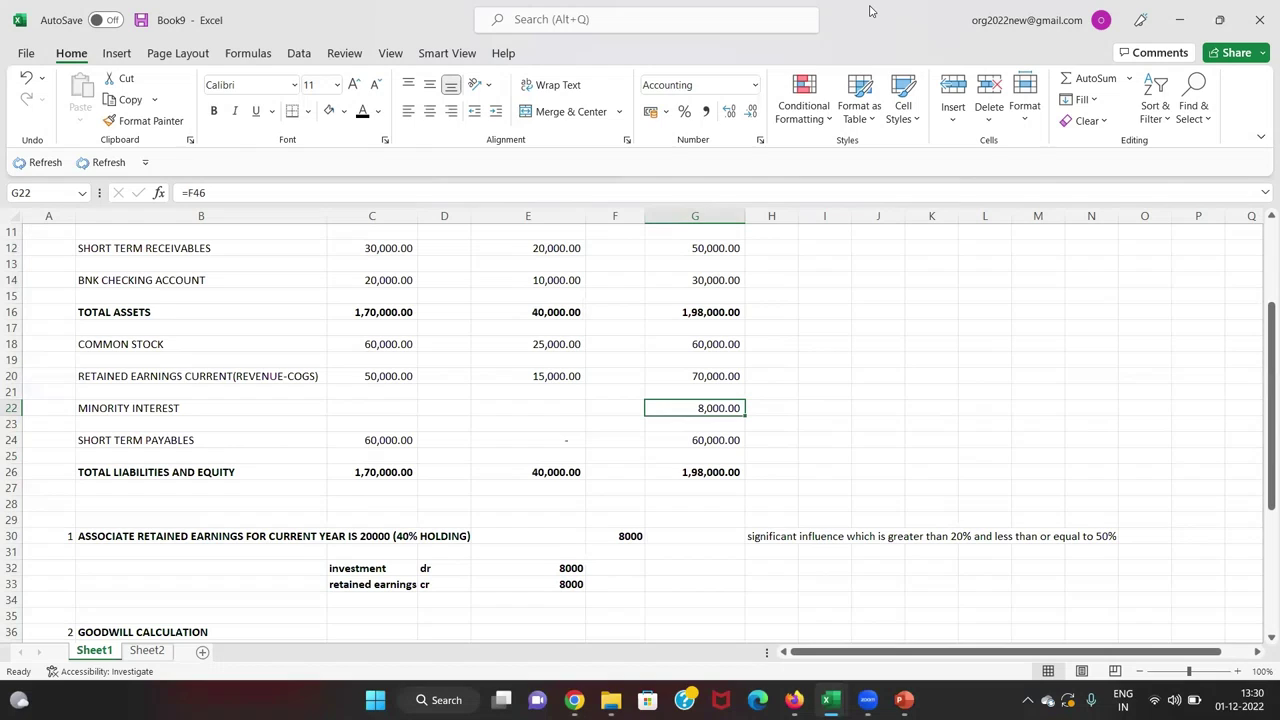
# Review the consolidated short term payables formula in G24 and the total liabilities and equity formula in G26
pyautogui.press('Down')
pyautogui.press('Down')
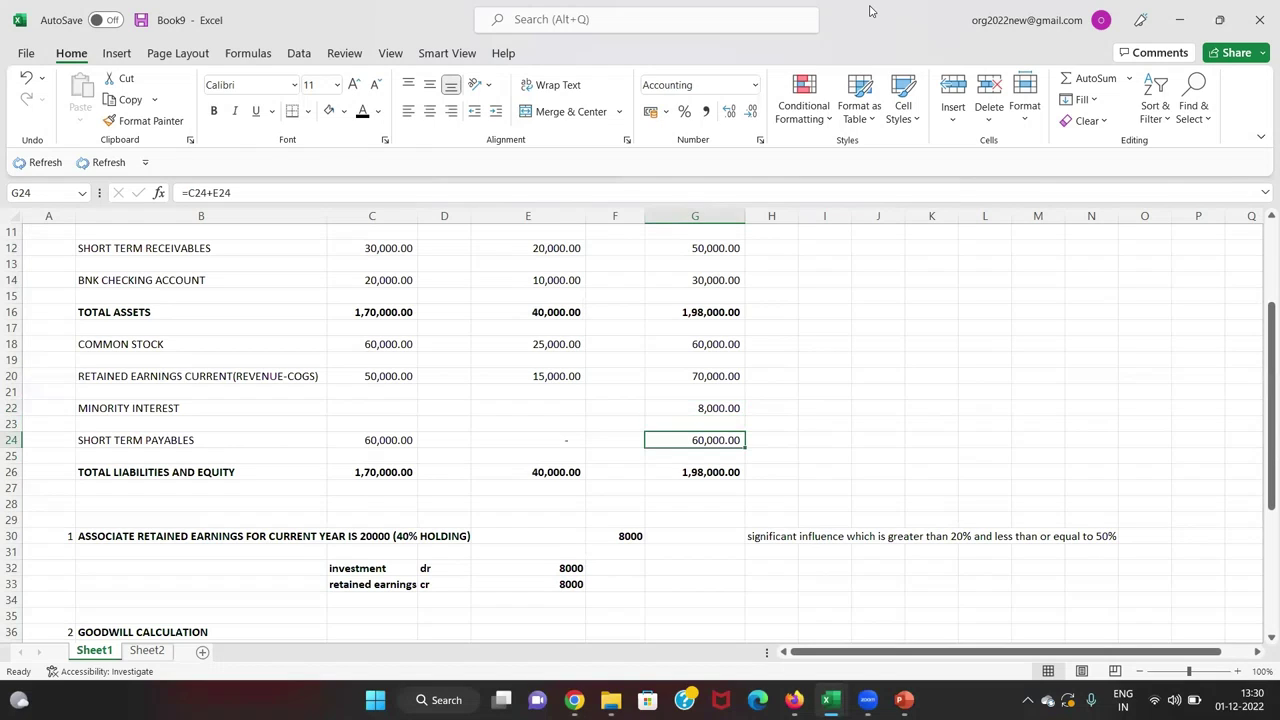
pyautogui.press('Down')
pyautogui.press('Down')
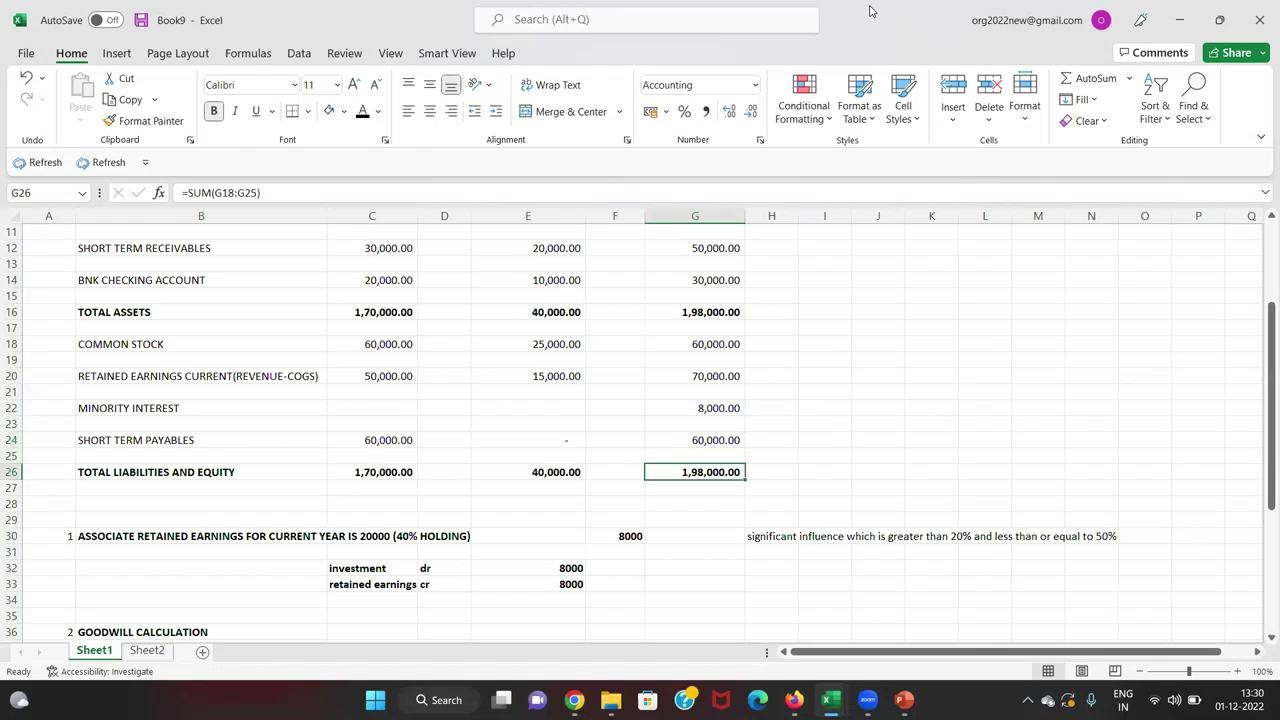
pyautogui.hotkey('ctrl', 'p')
pyautogui.press('Escape')
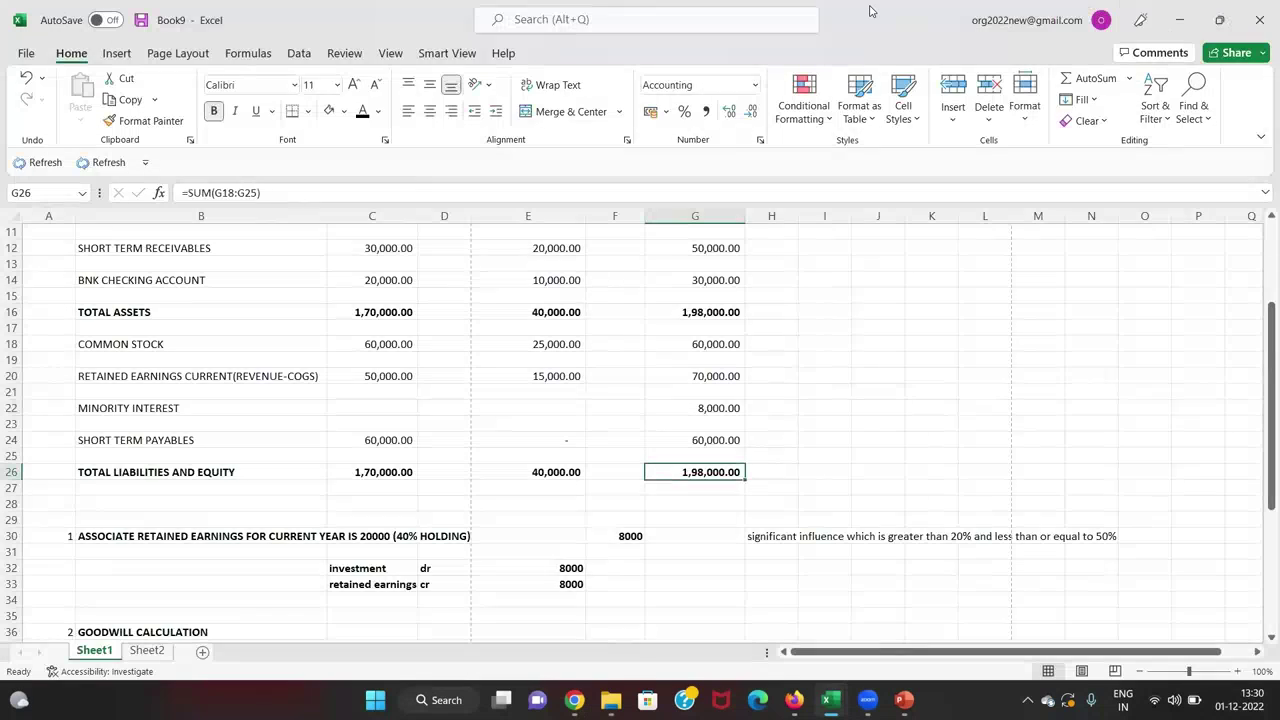
pyautogui.press('F2')
pyautogui.press('Escape')
# Check the consolidated total assets in G16 against the total liabilities and equity
pyautogui.press('Up')
pyautogui.press('Up')
pyautogui.press('Up')
pyautogui.press('Up')
pyautogui.press('Up')
pyautogui.press('Up')
pyautogui.press('Up')
pyautogui.press('Up')
pyautogui.press('Up')
pyautogui.press('Up')
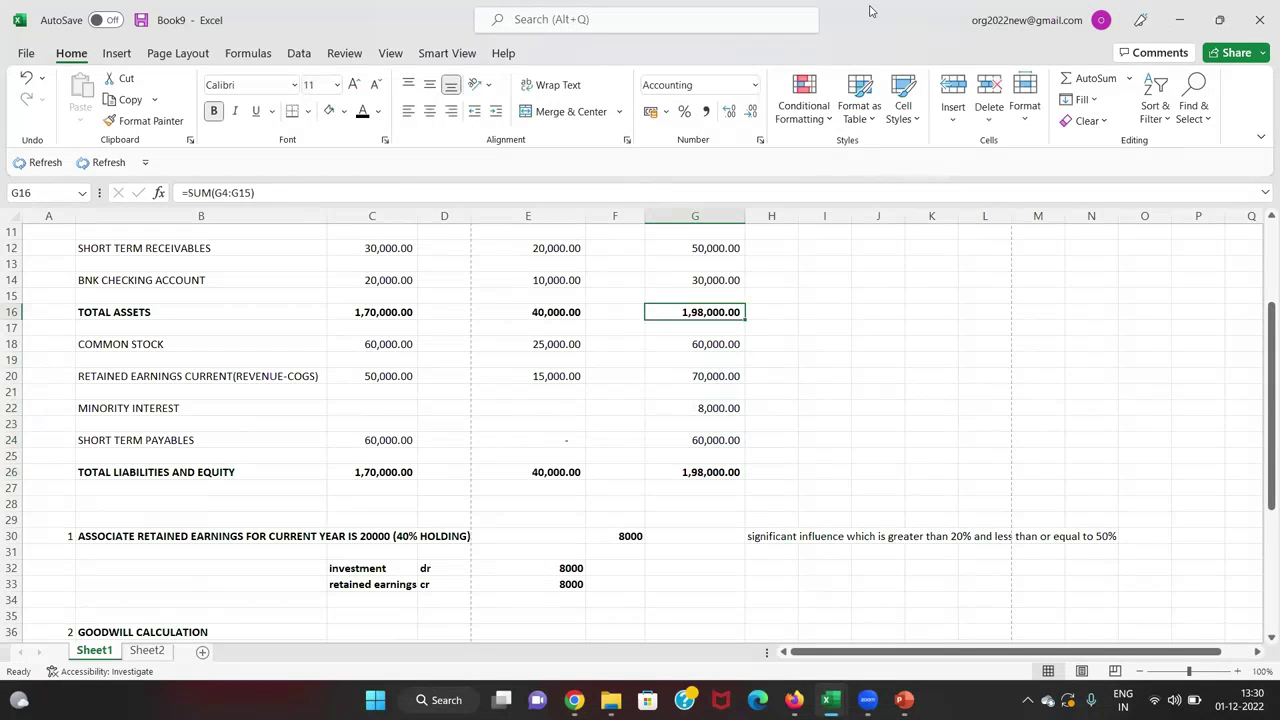
# Look over the asset lines of the Consolidated FS column and the Subsidiary SFS (80%) heading in E2
pyautogui.press('Up')
pyautogui.press('Up')
pyautogui.press('Up')
pyautogui.press('Up')
pyautogui.press('Up')
pyautogui.press('Up')
pyautogui.press('Up')
pyautogui.press('Up')
pyautogui.press('Up')
pyautogui.press('Up')
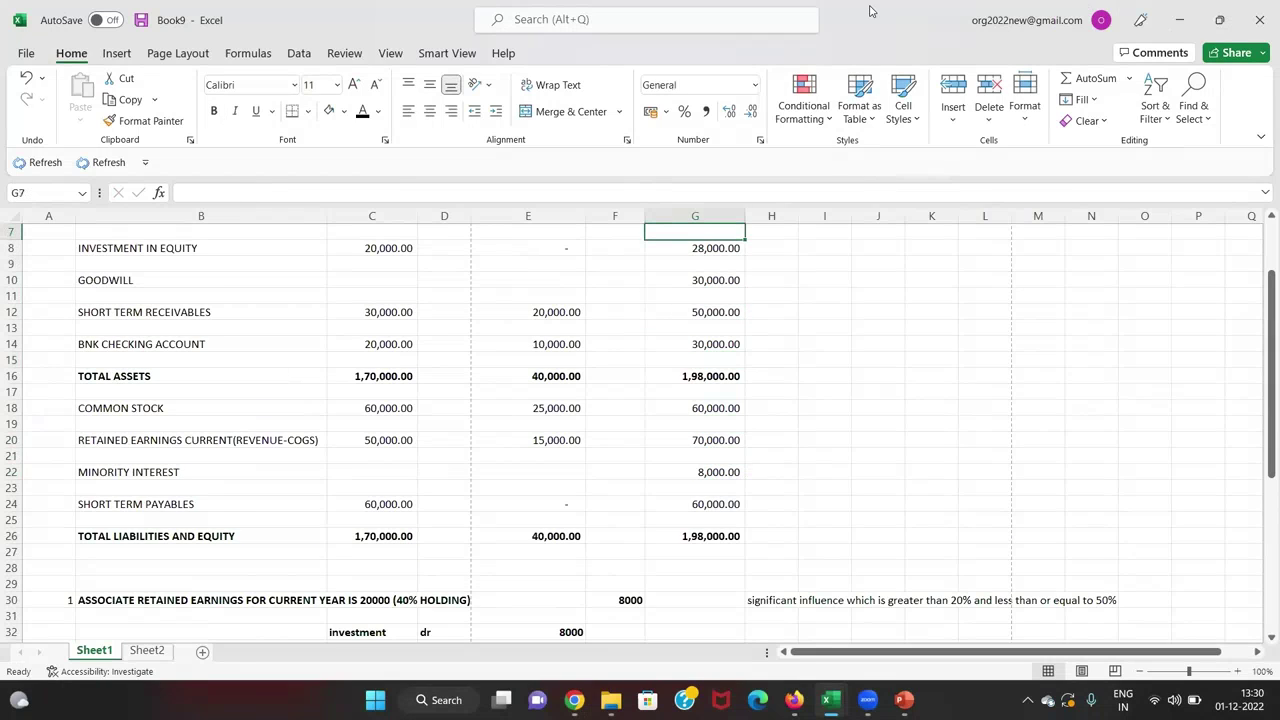
pyautogui.press('Up')
pyautogui.press('Up')
pyautogui.press('Down')
pyautogui.press('Down')
pyautogui.press('Down')
pyautogui.press('Down')
pyautogui.press('Down')
pyautogui.press('Down')
pyautogui.press('Down')
pyautogui.press('Down')
pyautogui.press('Down')
pyautogui.press('Down')
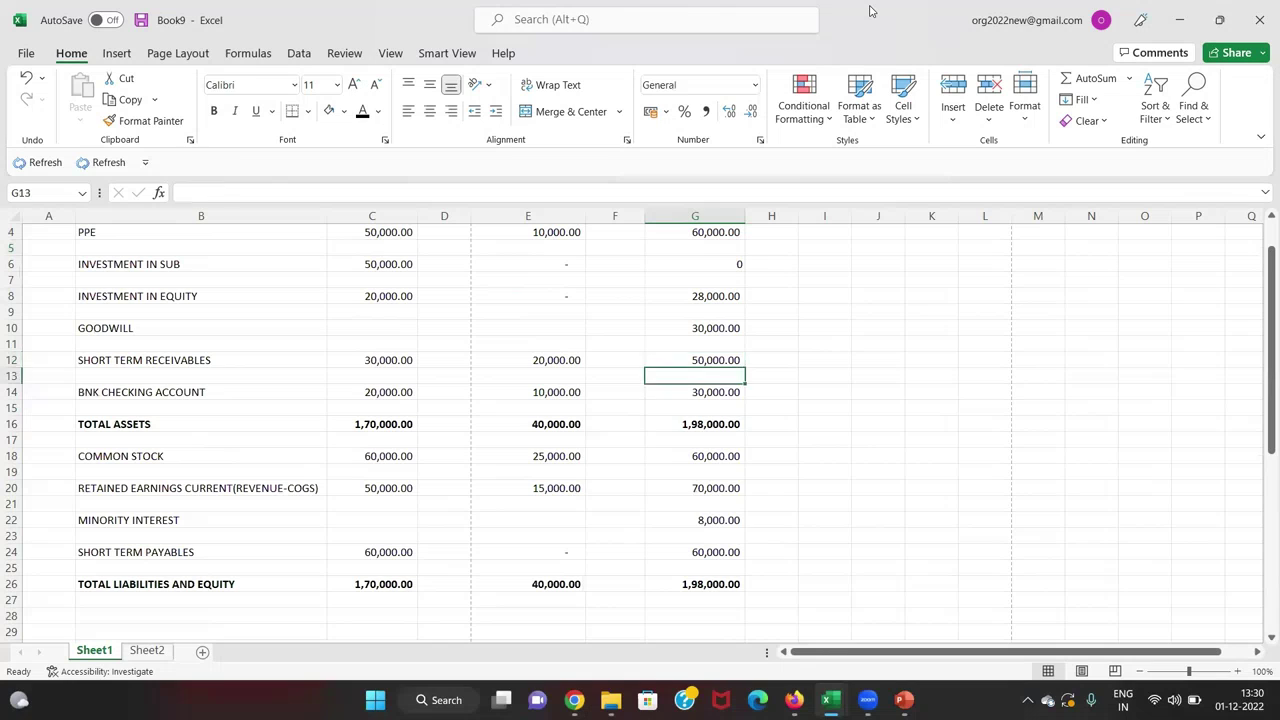
pyautogui.press('Up')
pyautogui.press('Up')
pyautogui.press('Up')
pyautogui.press('Up')
pyautogui.press('Up')
pyautogui.press('Up')
pyautogui.press('Up')
pyautogui.press('Up')
pyautogui.press('Up')
pyautogui.press('Up')
pyautogui.press('Up')
pyautogui.press('Up')
pyautogui.press('Up')
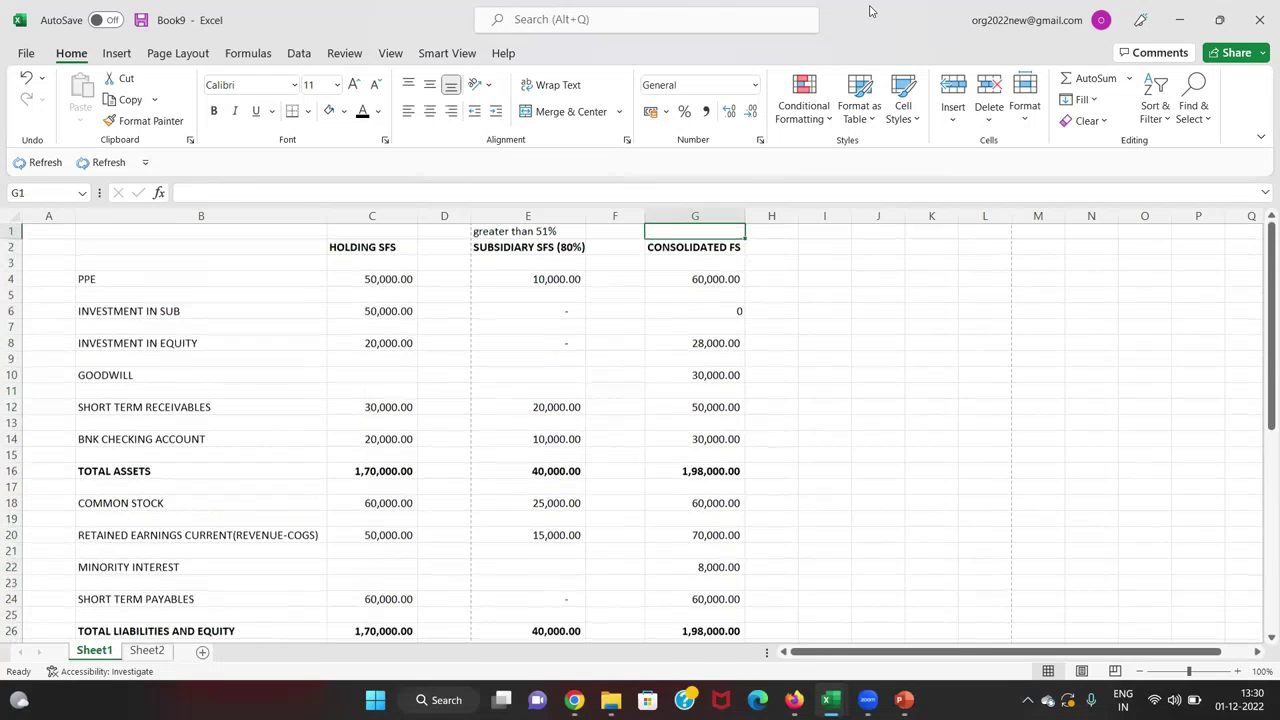
pyautogui.press('Left')
pyautogui.press('Left')
pyautogui.press('Down')
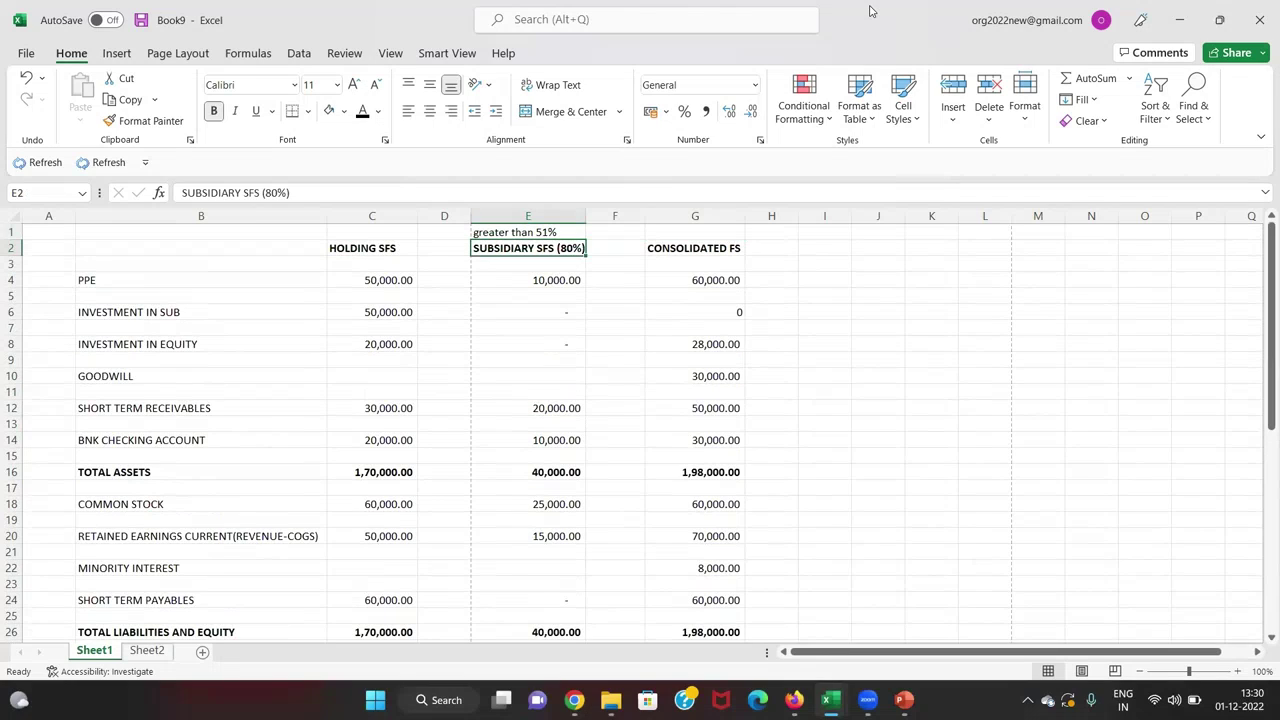
# Switch to the Chrome window with Oracle EPM Cloud Financial Consolidation and Close
pyautogui.hotkey('alt', 'Tab')
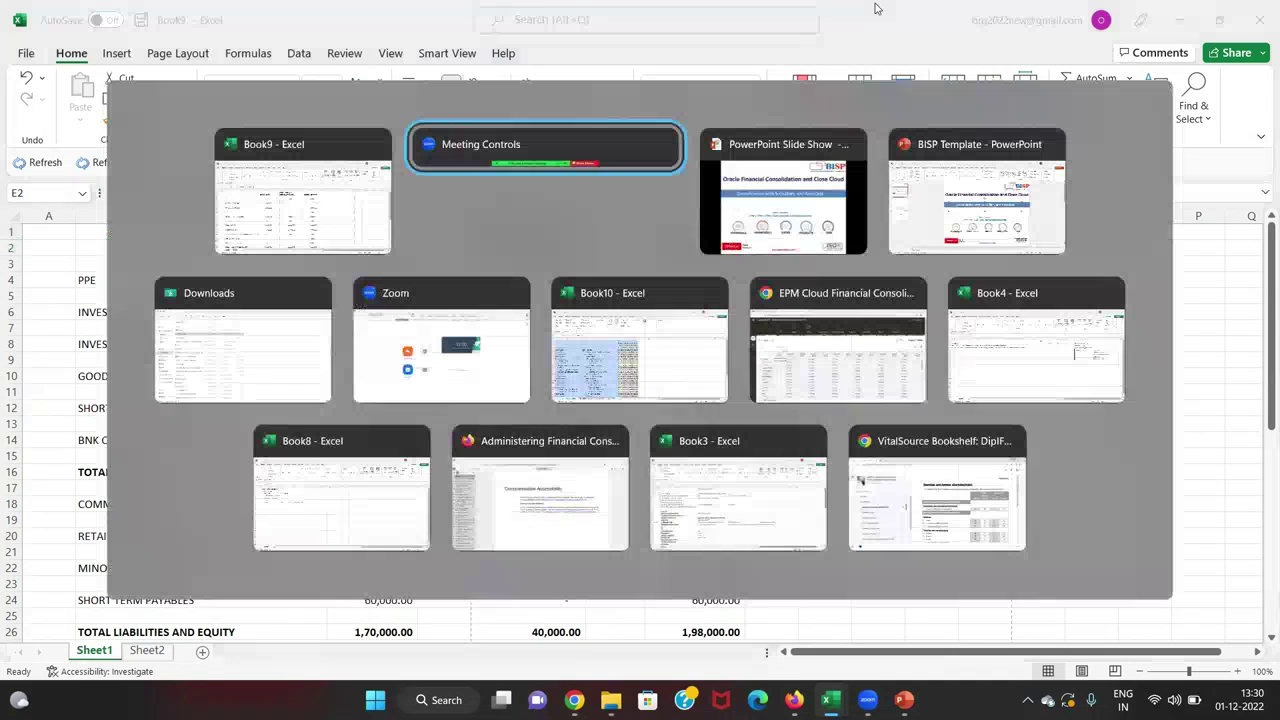
pyautogui.press('Down')
pyautogui.press('Right')
pyautogui.press('Up')
pyautogui.press('Down')
pyautogui.press('Left')
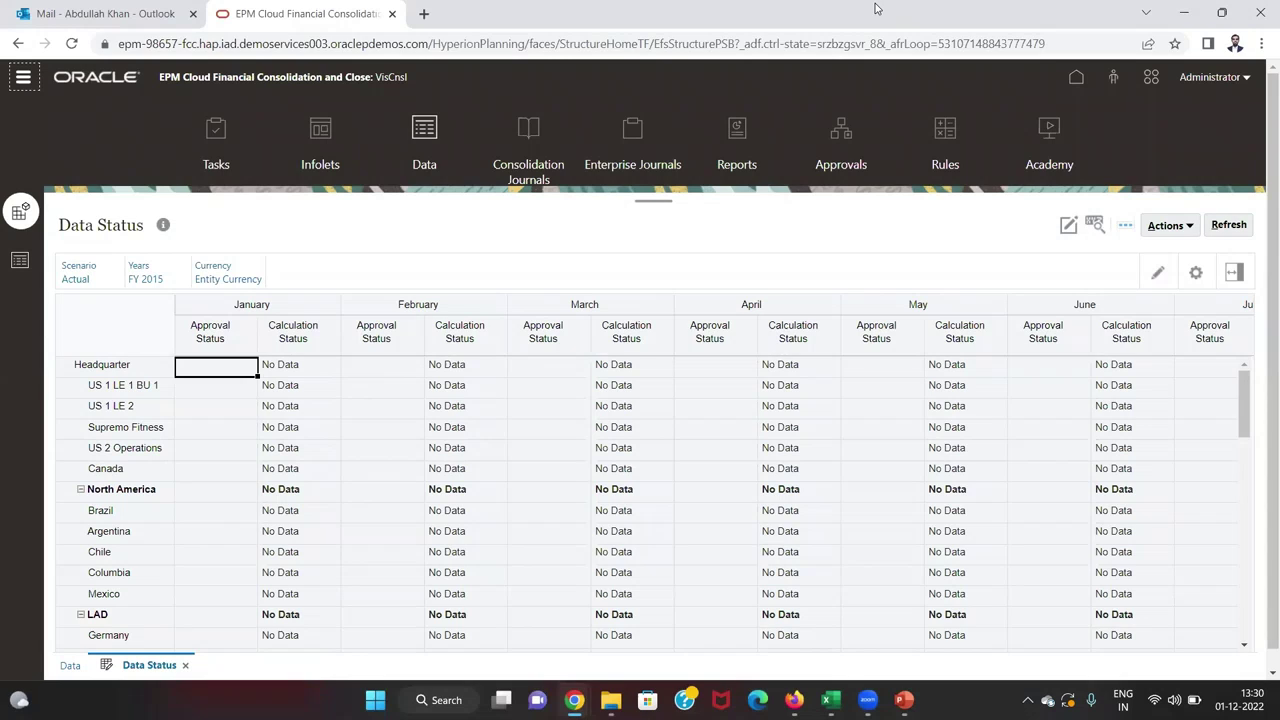
# Open the application's Consolidation page for managing entity ownership
pyautogui.click(1078, 77)
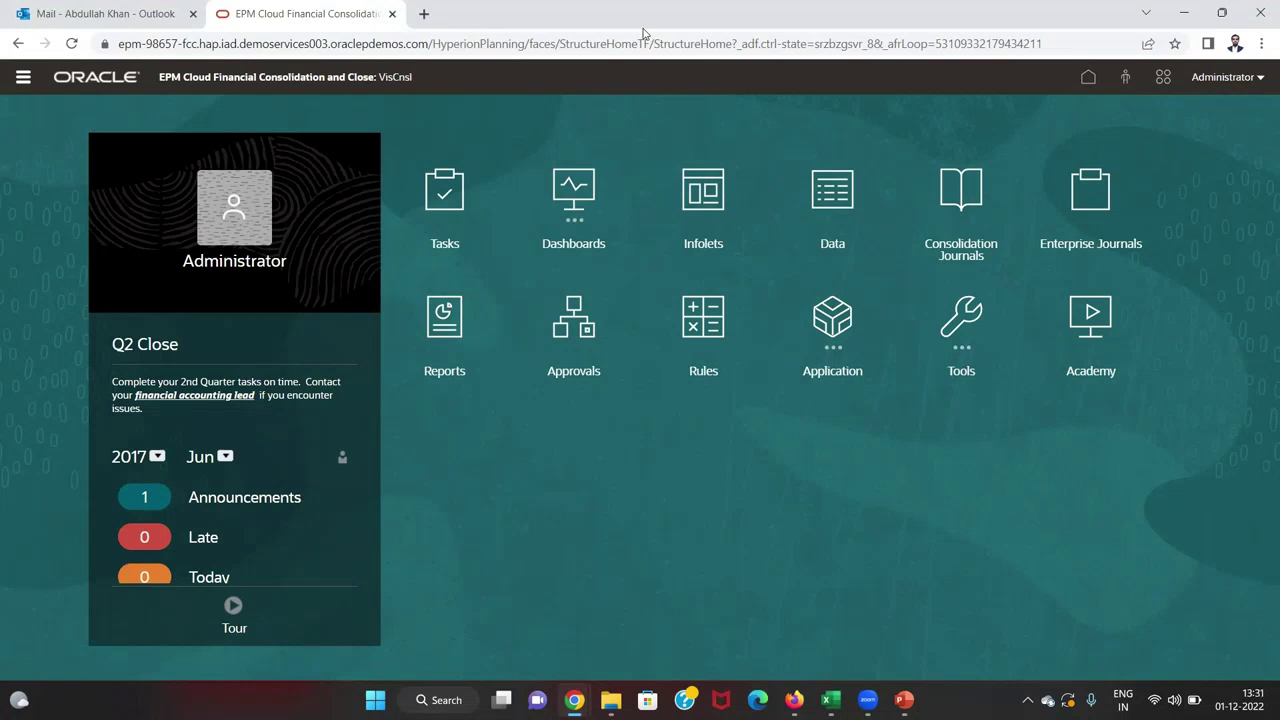
pyautogui.click(23, 78)
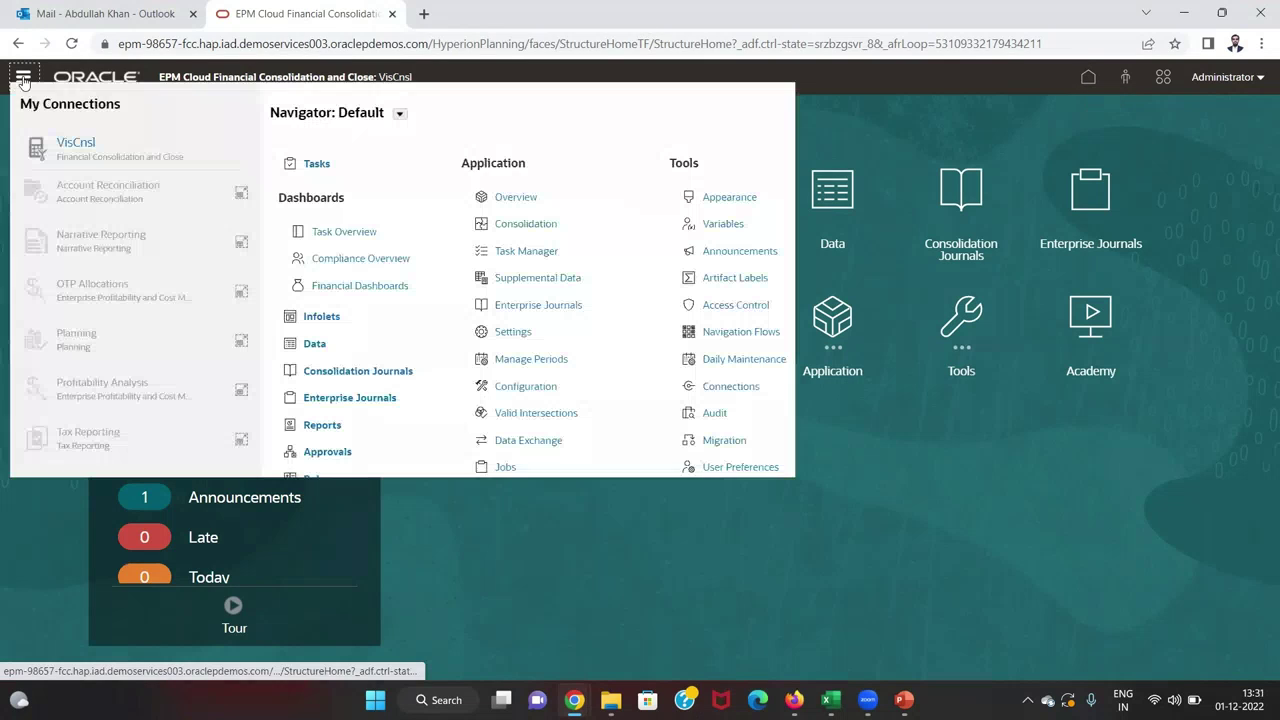
pyautogui.click(521, 225)
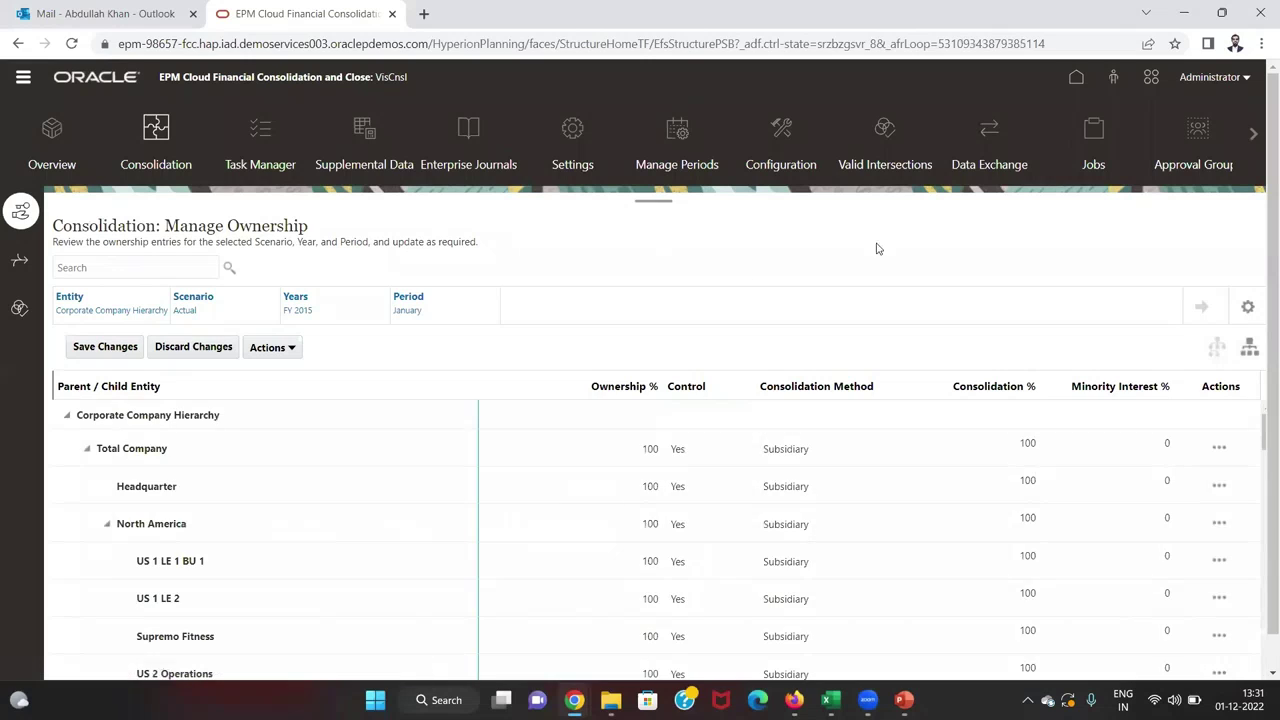
# Set the consolidation method of entity C500 to Holding in the Corporate Company Hierarchy ownership list
pyautogui.scroll(-1, 1260, 259)
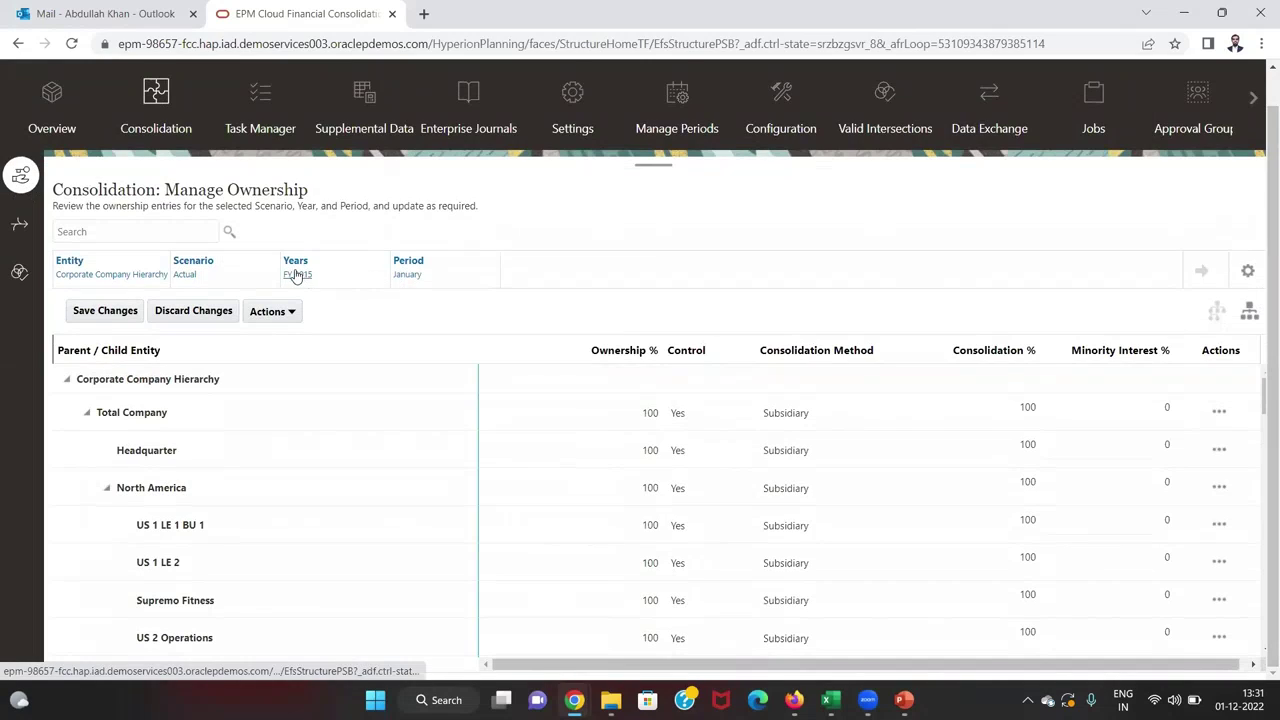
pyautogui.click(1257, 406)
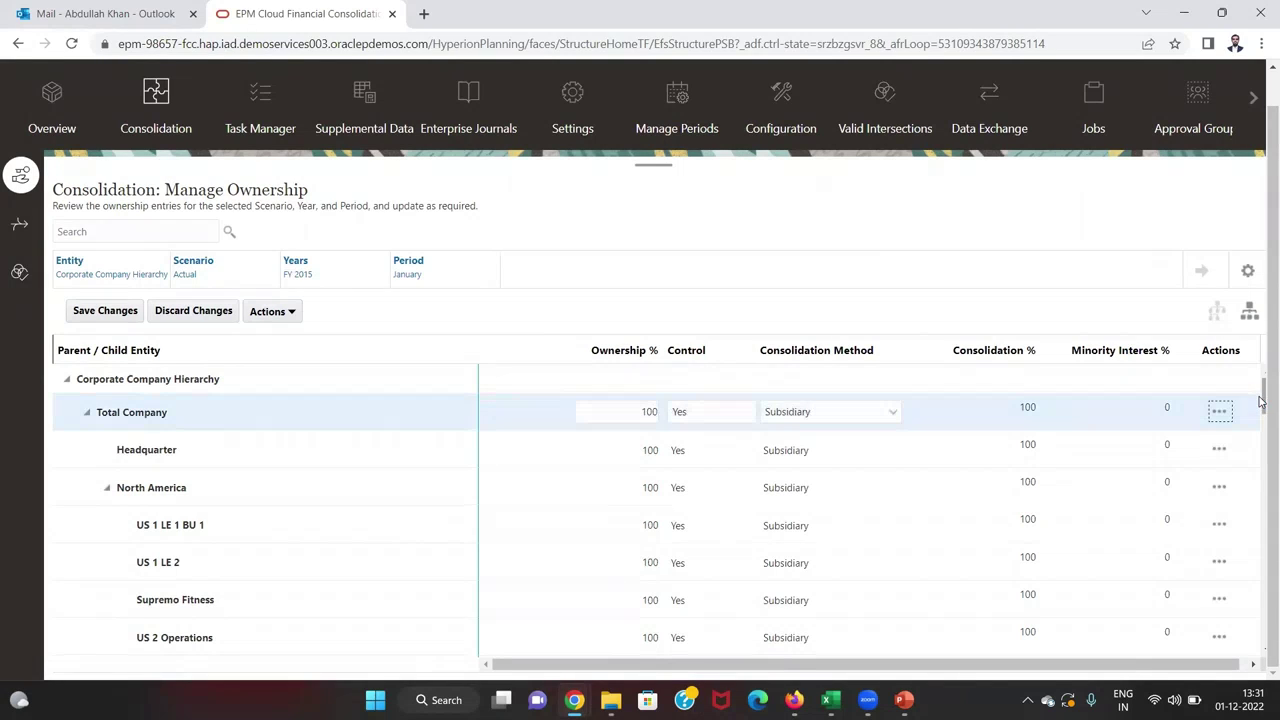
pyautogui.moveTo(1262, 404); pyautogui.dragTo(1240, 623)
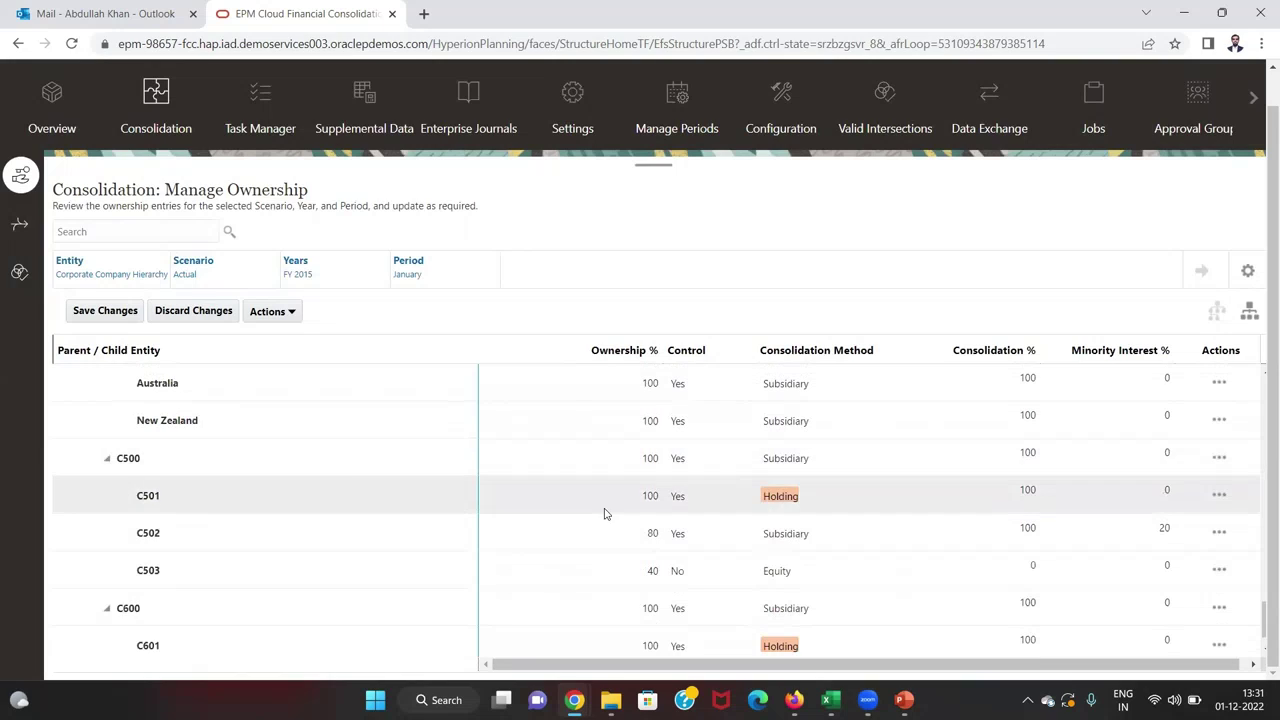
pyautogui.click(870, 457)
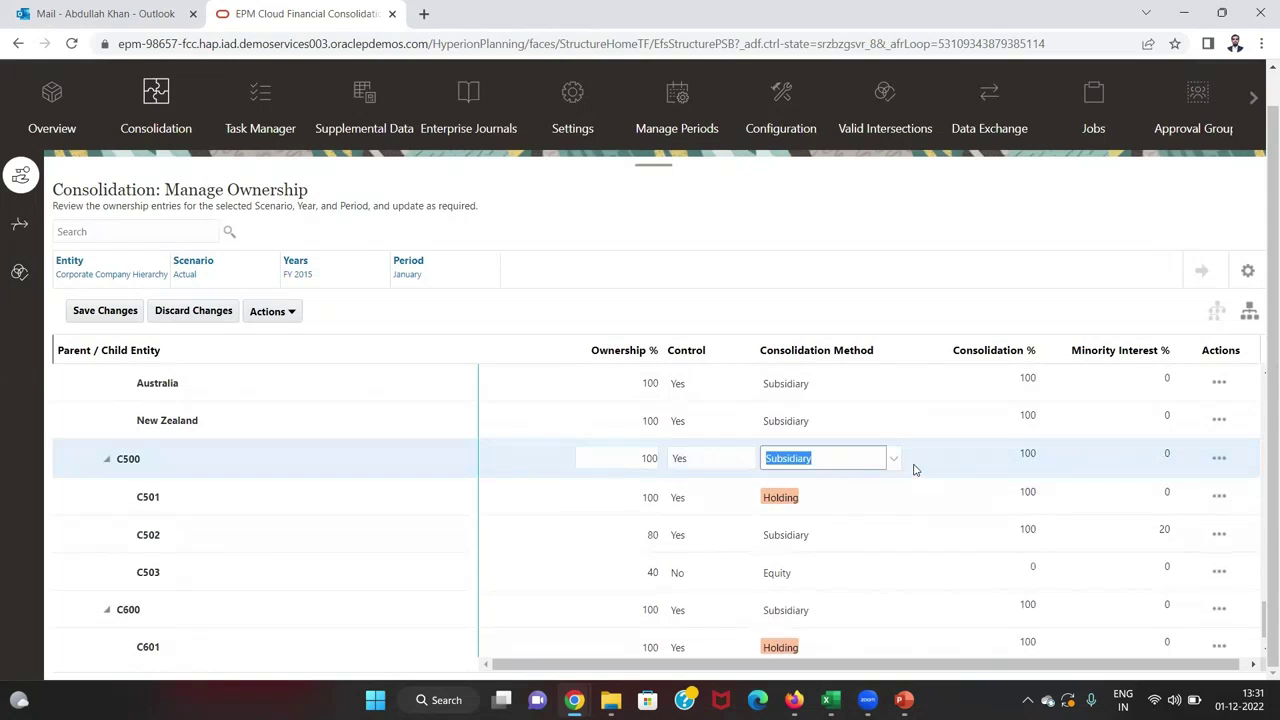
pyautogui.click(892, 457)
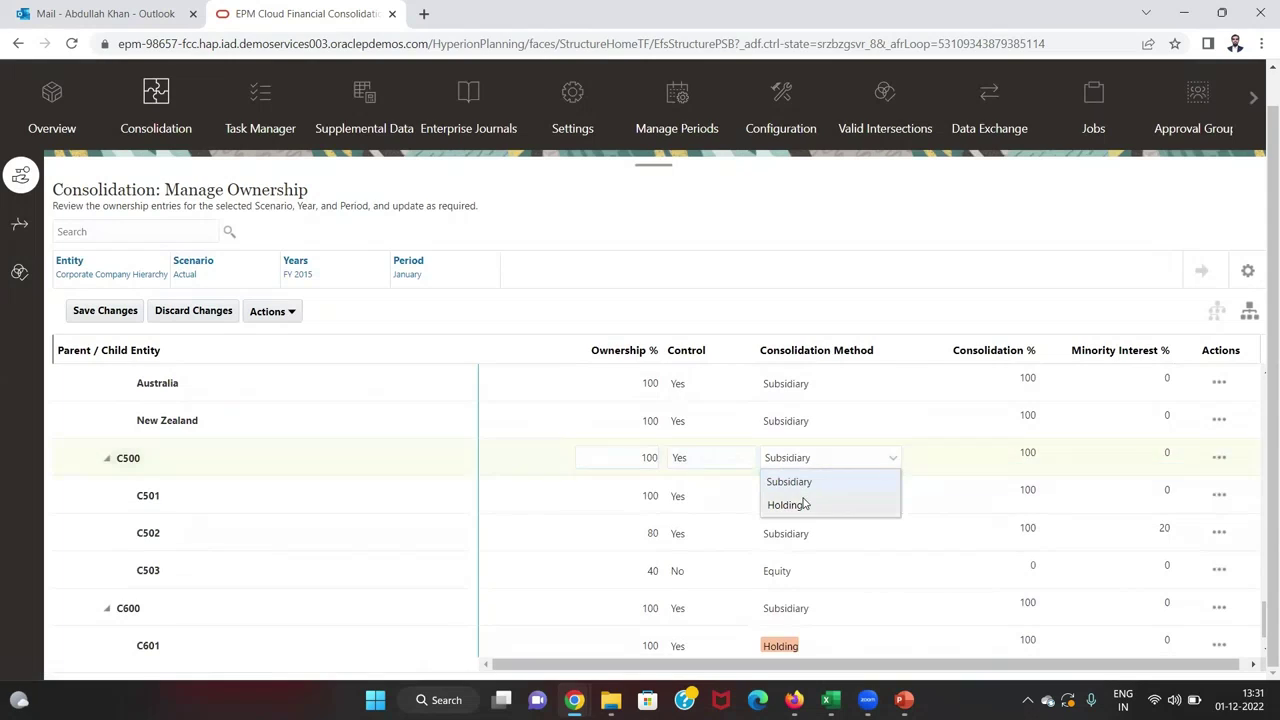
pyautogui.click(806, 504)
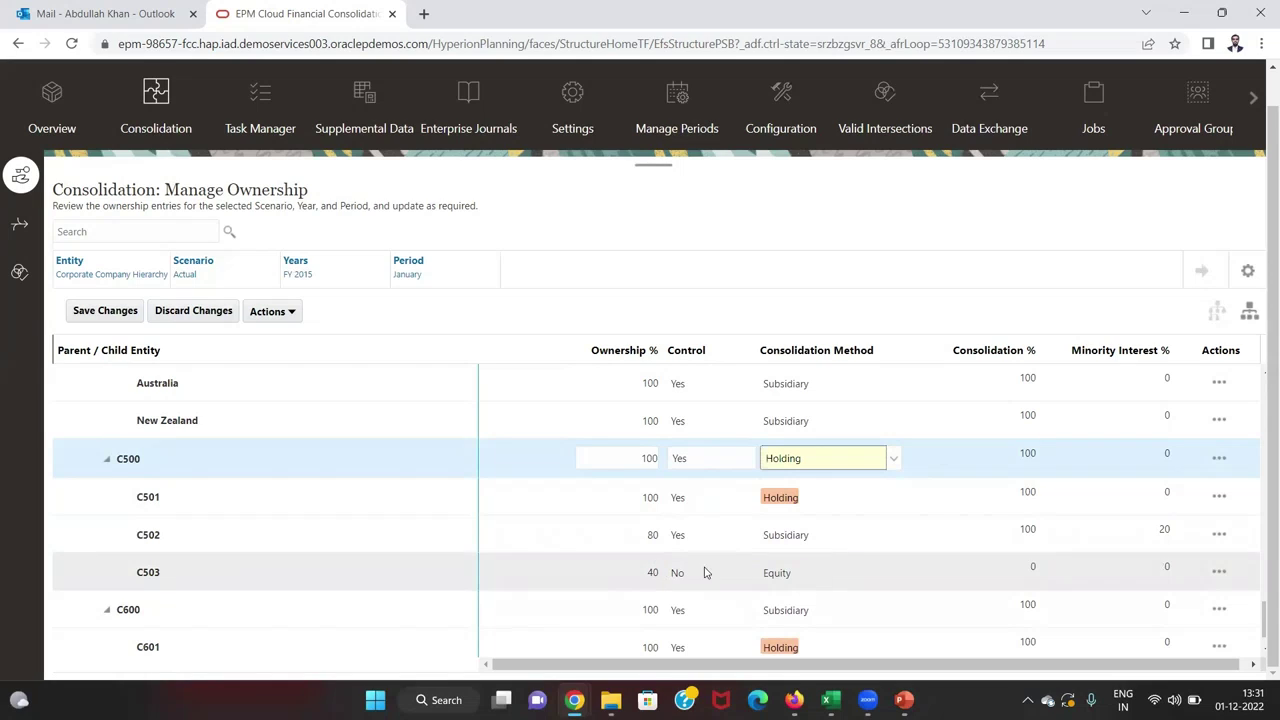
# Review the ownership entries of C502 and C503 and save the ownership changes
pyautogui.click(648, 572)
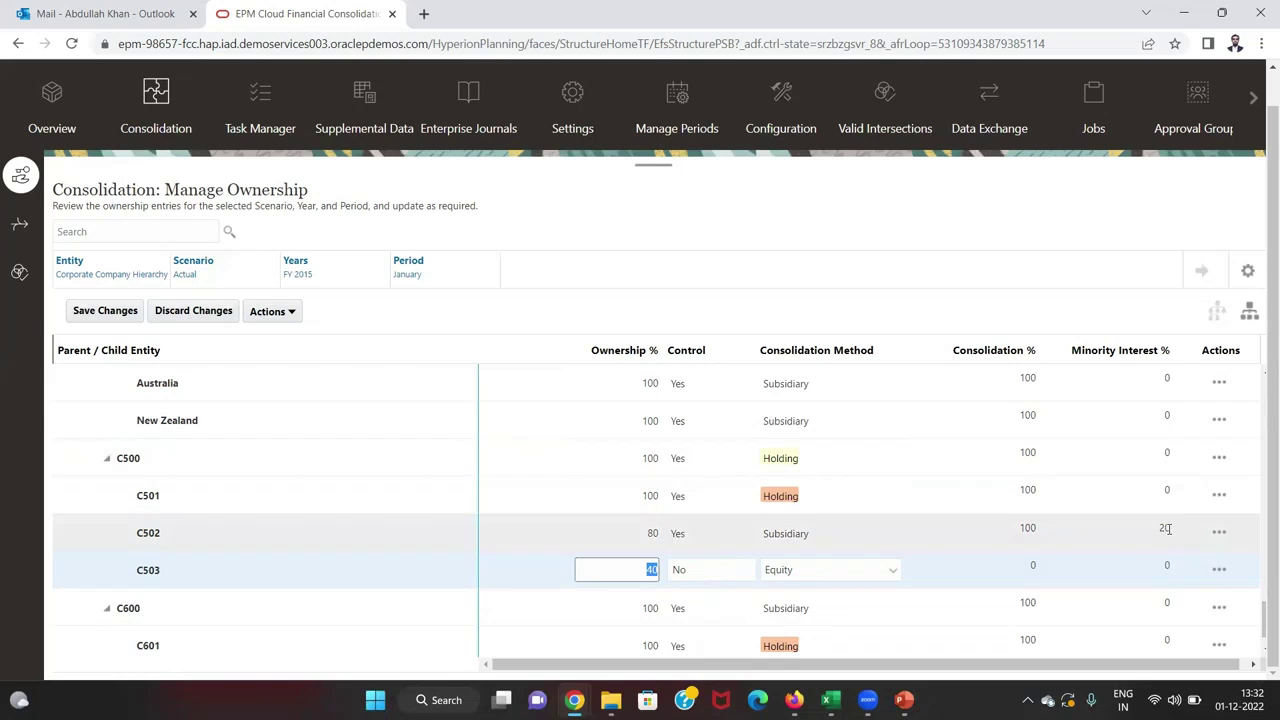
pyautogui.click(105, 311)
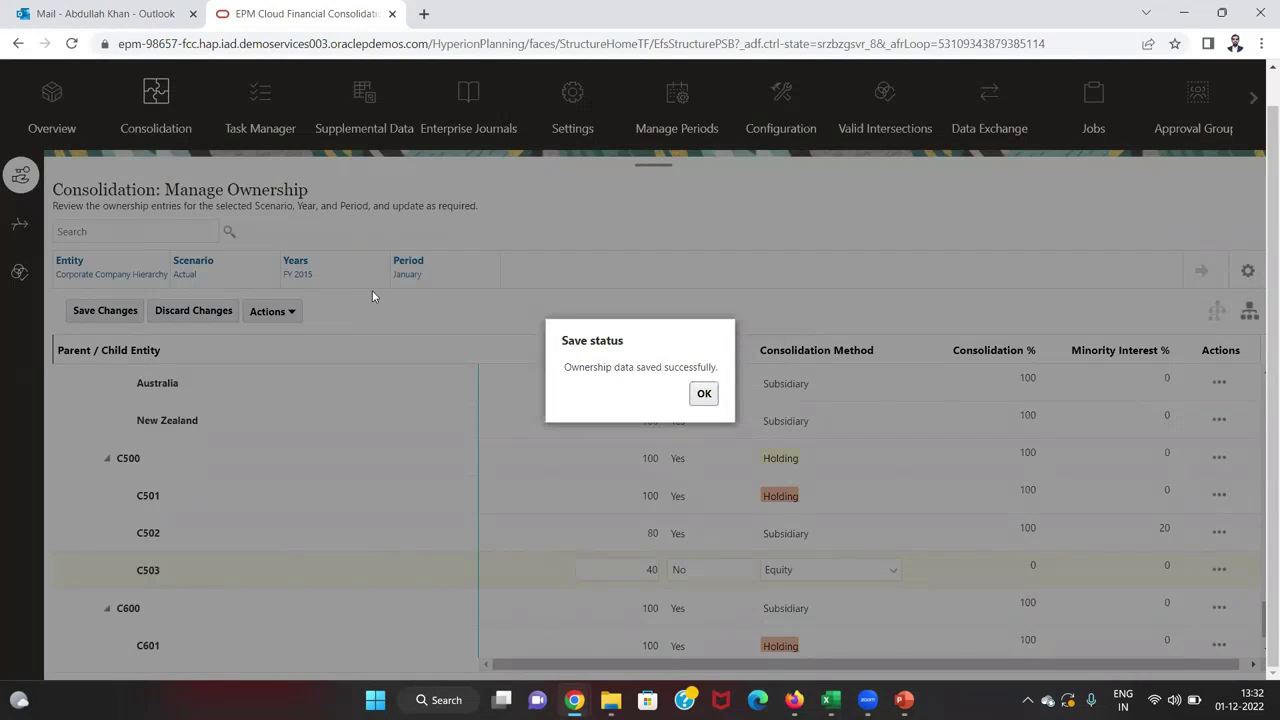
pyautogui.press('Return')
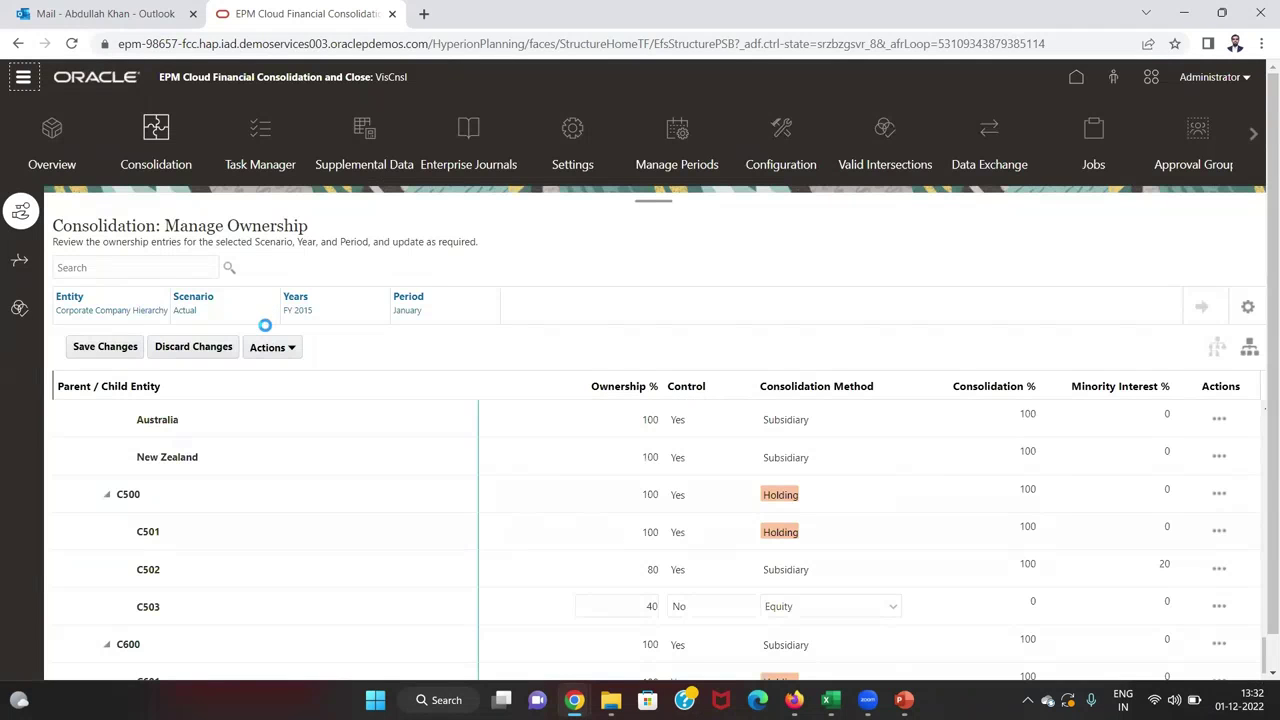
# Recompute the ownership data for scenario Actual, year FY 2015, start period January
pyautogui.click(268, 347)
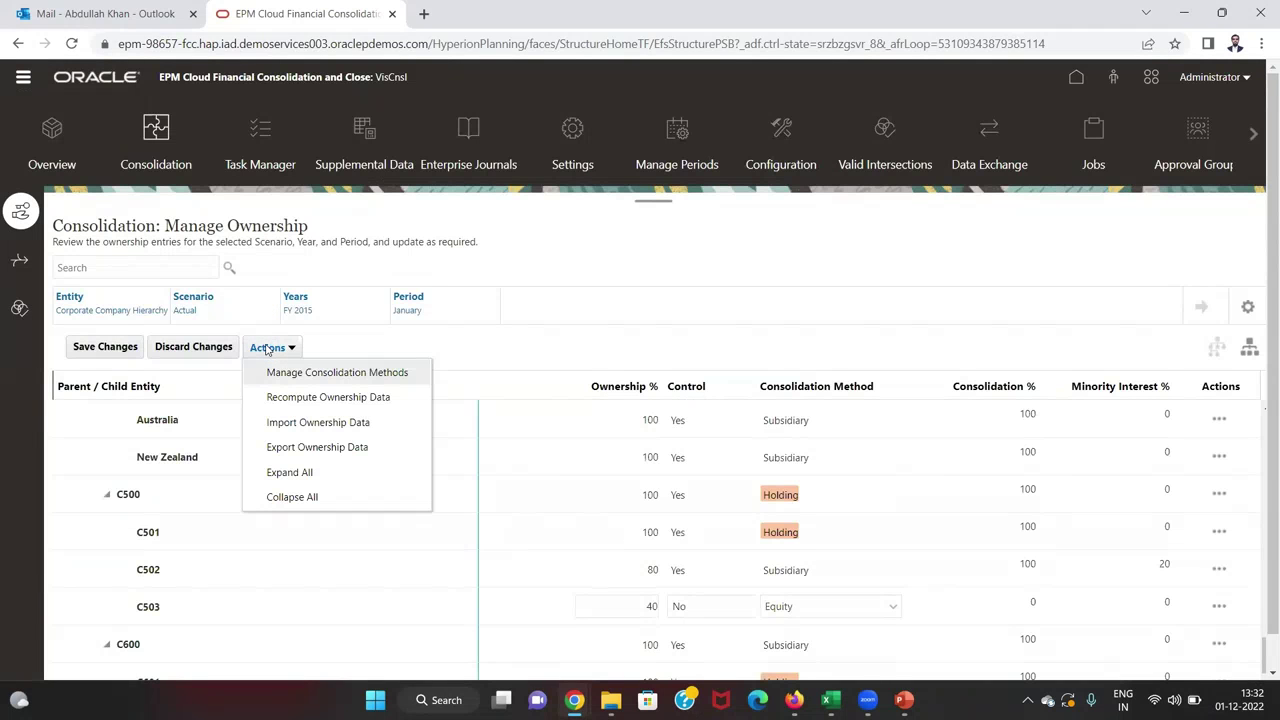
pyautogui.click(312, 397)
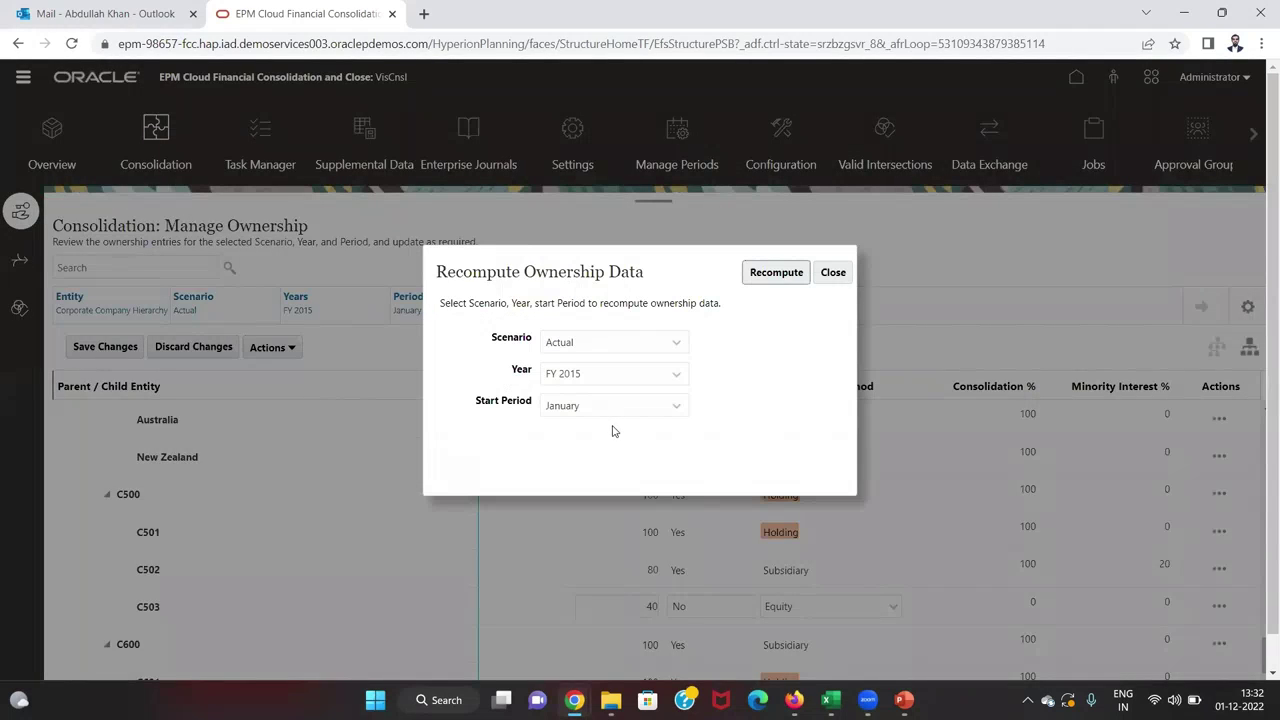
pyautogui.click(776, 273)
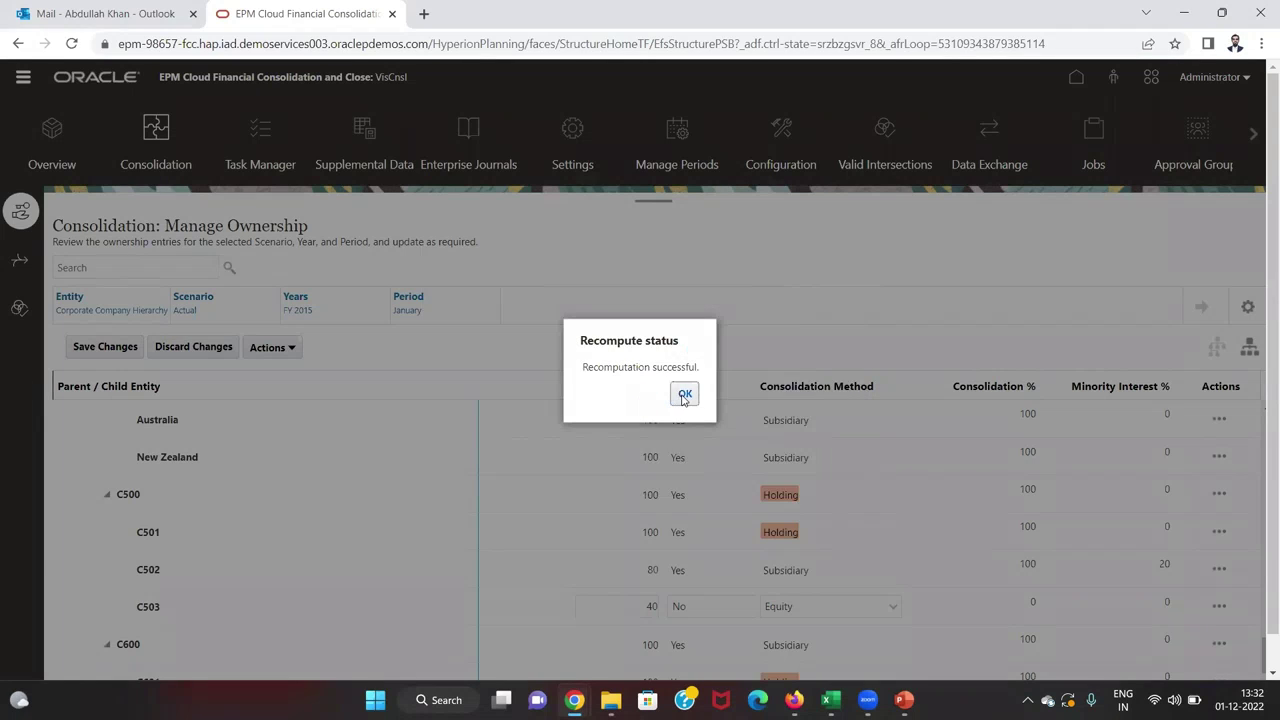
pyautogui.click(684, 396)
# Switch to the Excel workbook Book10 with the FCCS ad hoc grid on DATA INPUT SHEET
pyautogui.hotkey('alt', 'Tab')
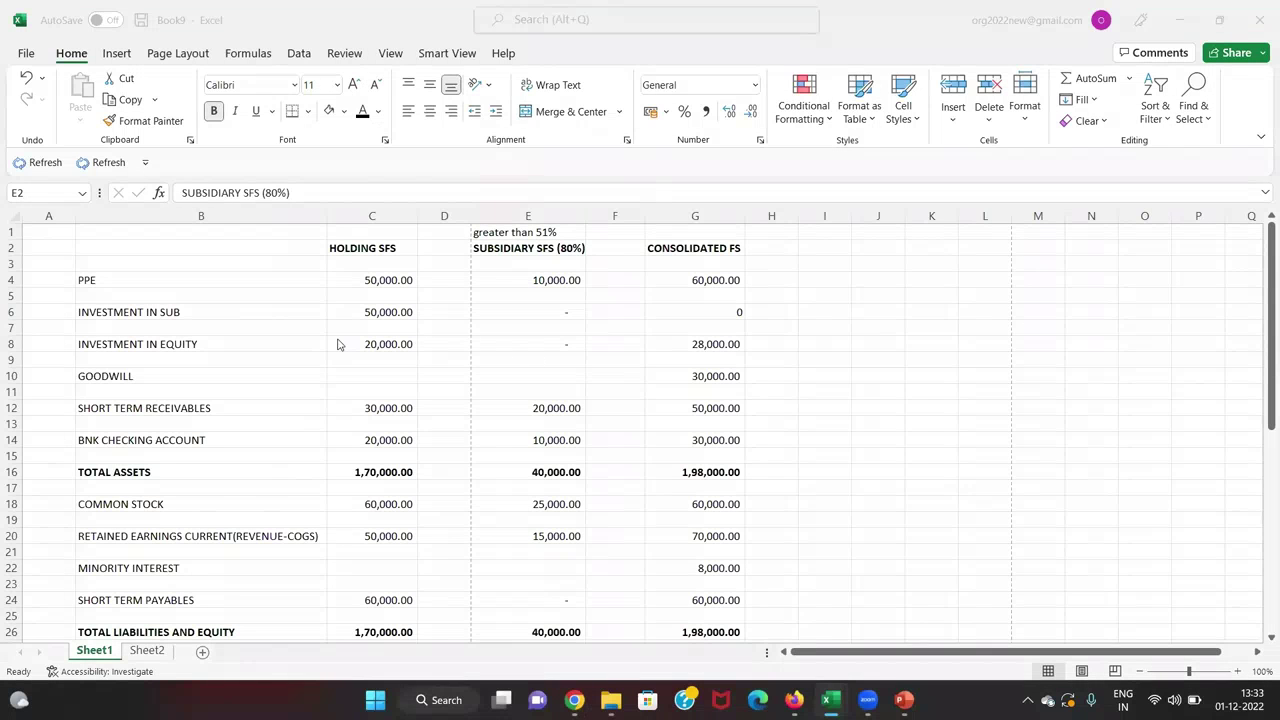
pyautogui.press('Down')
pyautogui.press('Down')
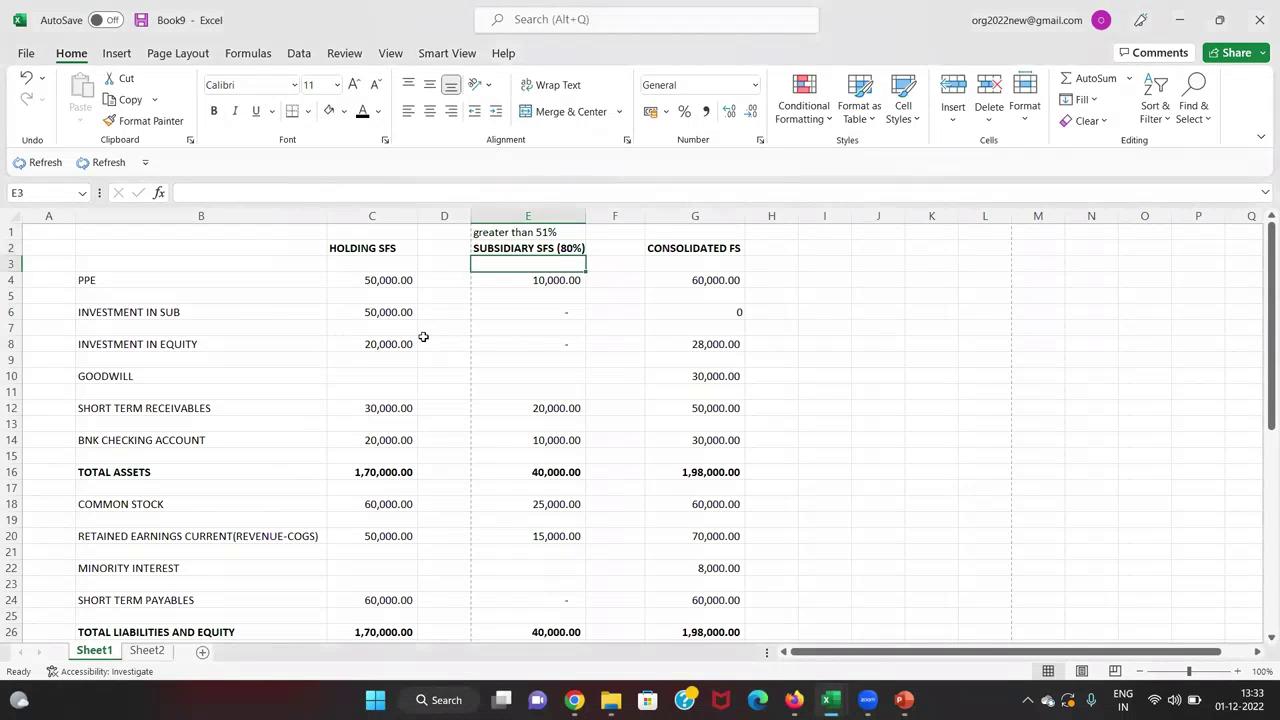
pyautogui.press('Left')
pyautogui.press('Right')
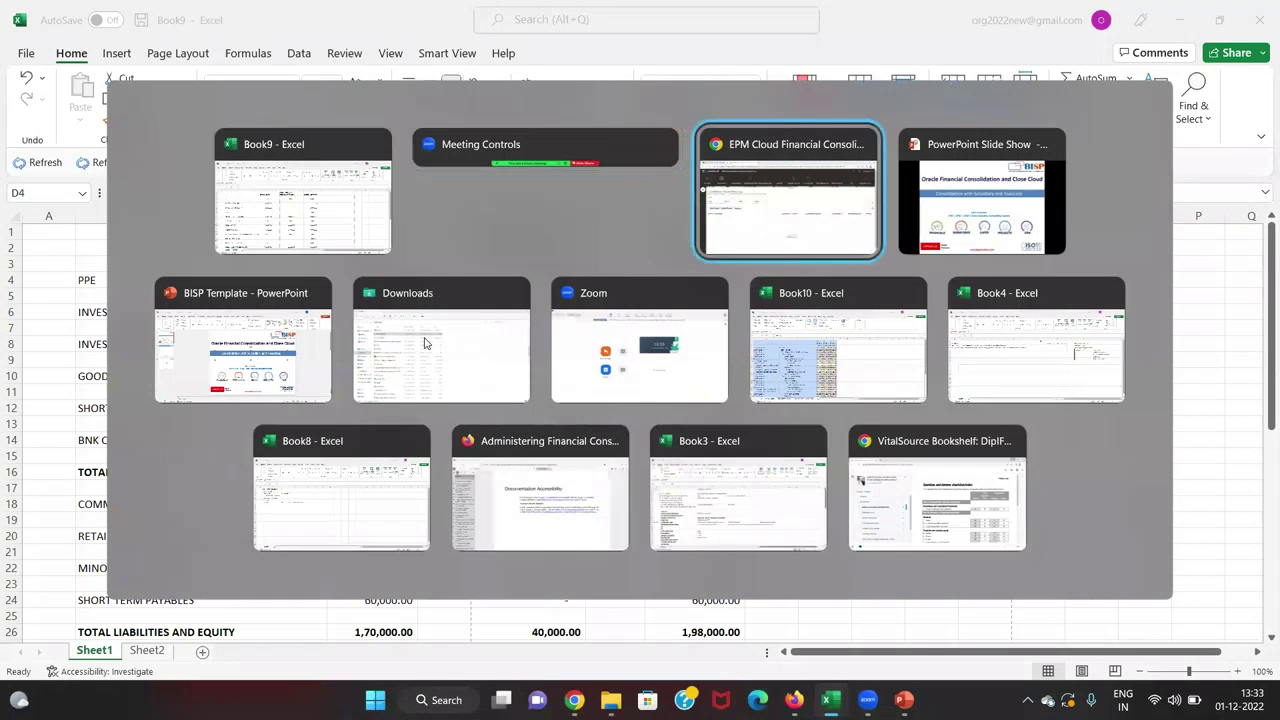
pyautogui.press('Down')
pyautogui.press('Left')
pyautogui.press('Right')
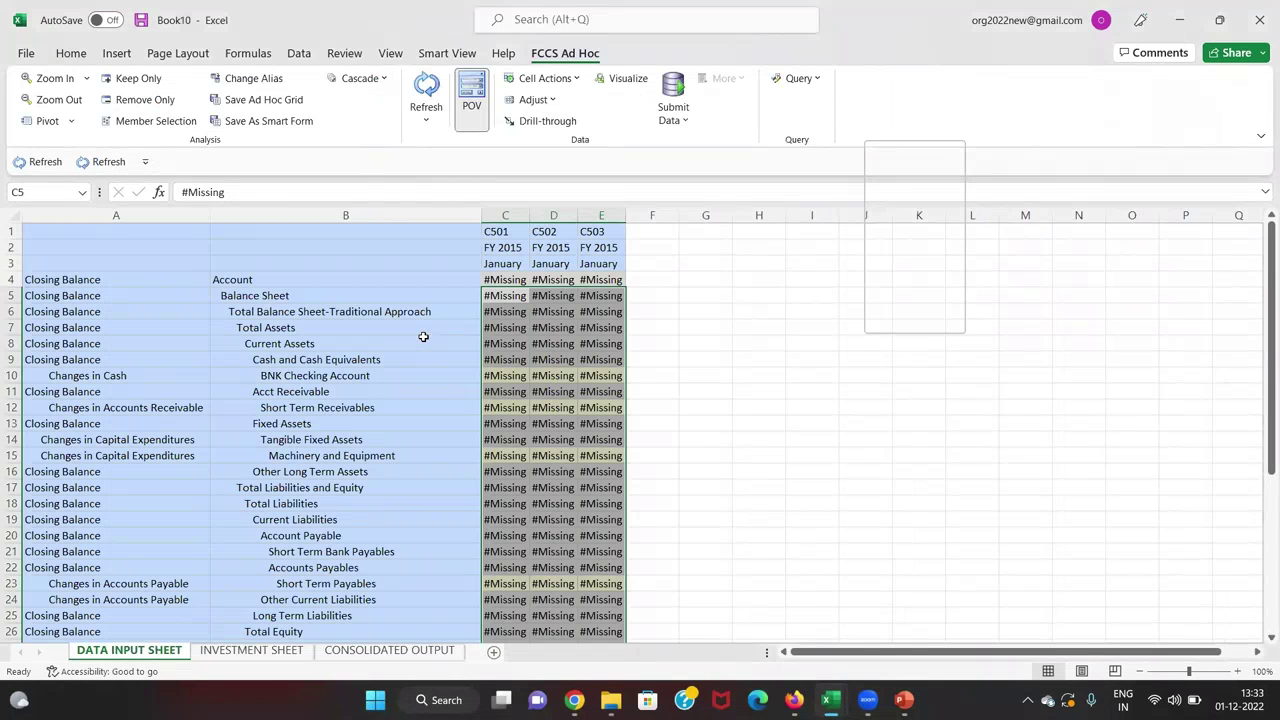
pyautogui.hotkey('ctrl', 'q')
pyautogui.press('Escape')
# Look up the BNK Checking Account amounts in Book9 and enter 20000 for C501 and 10000 for C502 in Book10
pyautogui.press('Down')
pyautogui.press('Down')
pyautogui.press('Down')
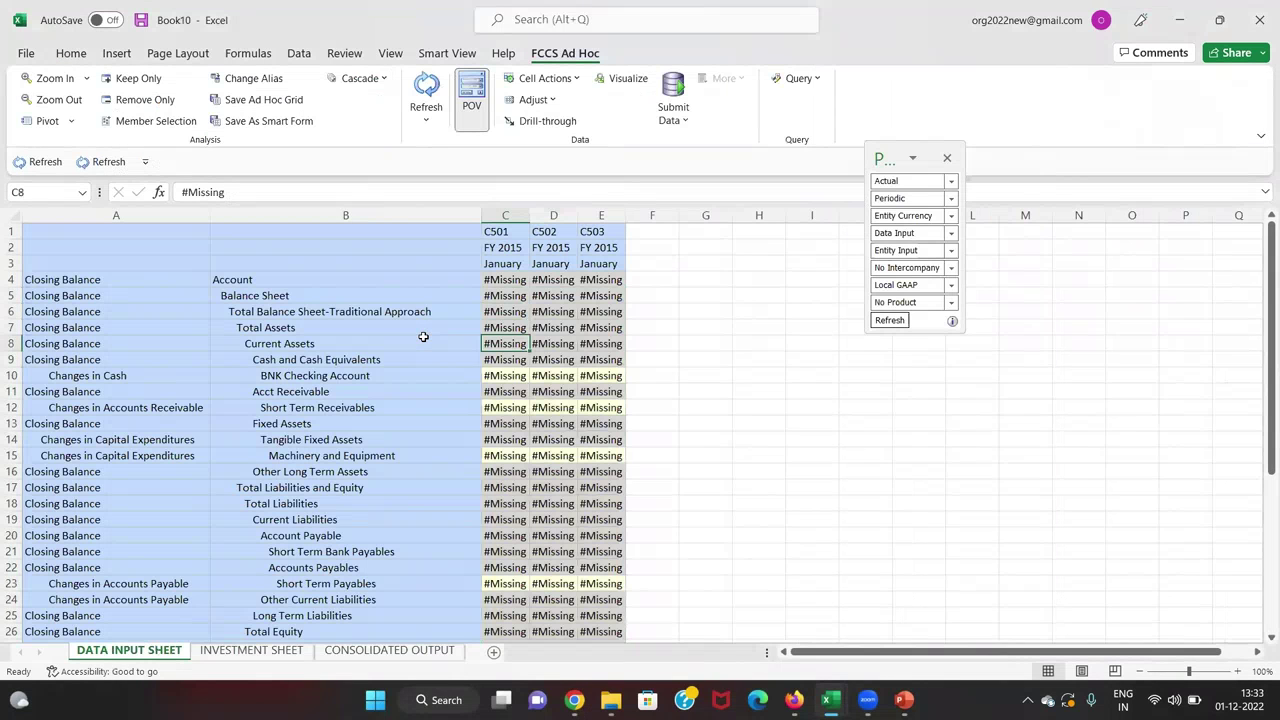
pyautogui.press('Down')
pyautogui.press('Down')
pyautogui.hotkey('alt', 'Tab')
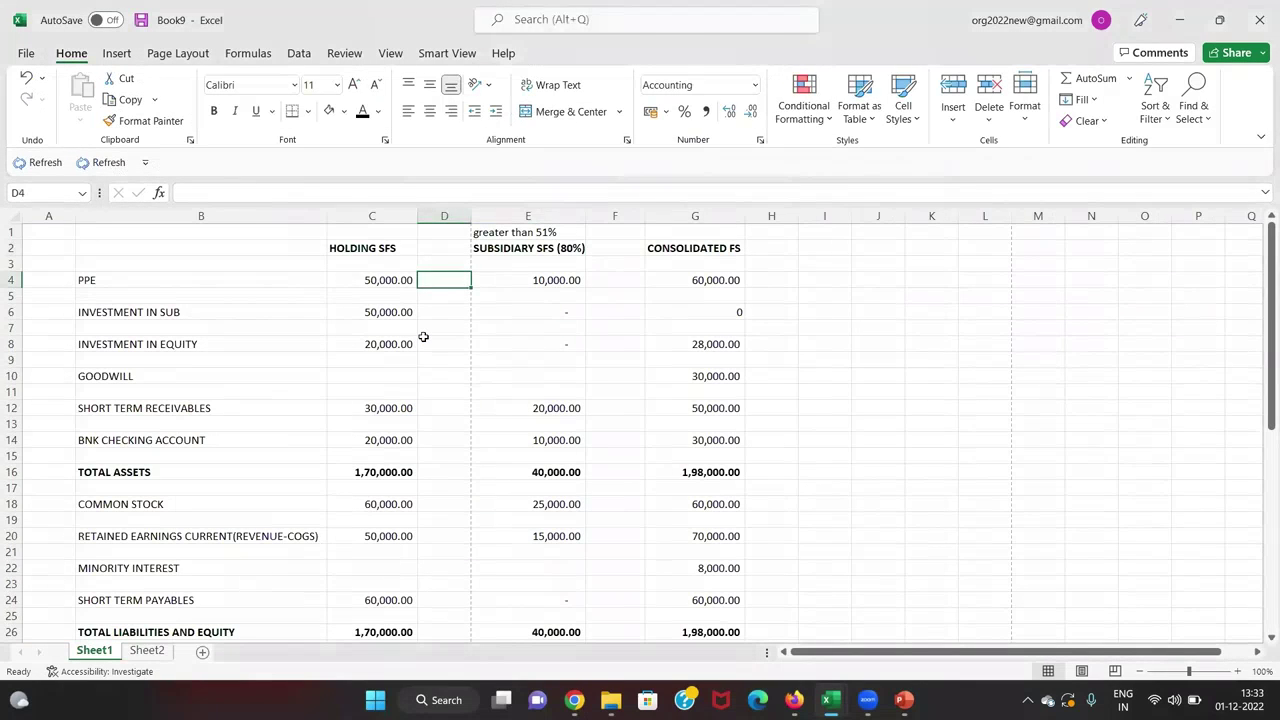
pyautogui.press('Left')
pyautogui.press('Down')
pyautogui.press('Down')
pyautogui.press('Down')
pyautogui.press('Down')
pyautogui.press('Down')
pyautogui.press('Down')
pyautogui.press('Down')
pyautogui.press('Down')
pyautogui.press('Down')
pyautogui.press('Down')
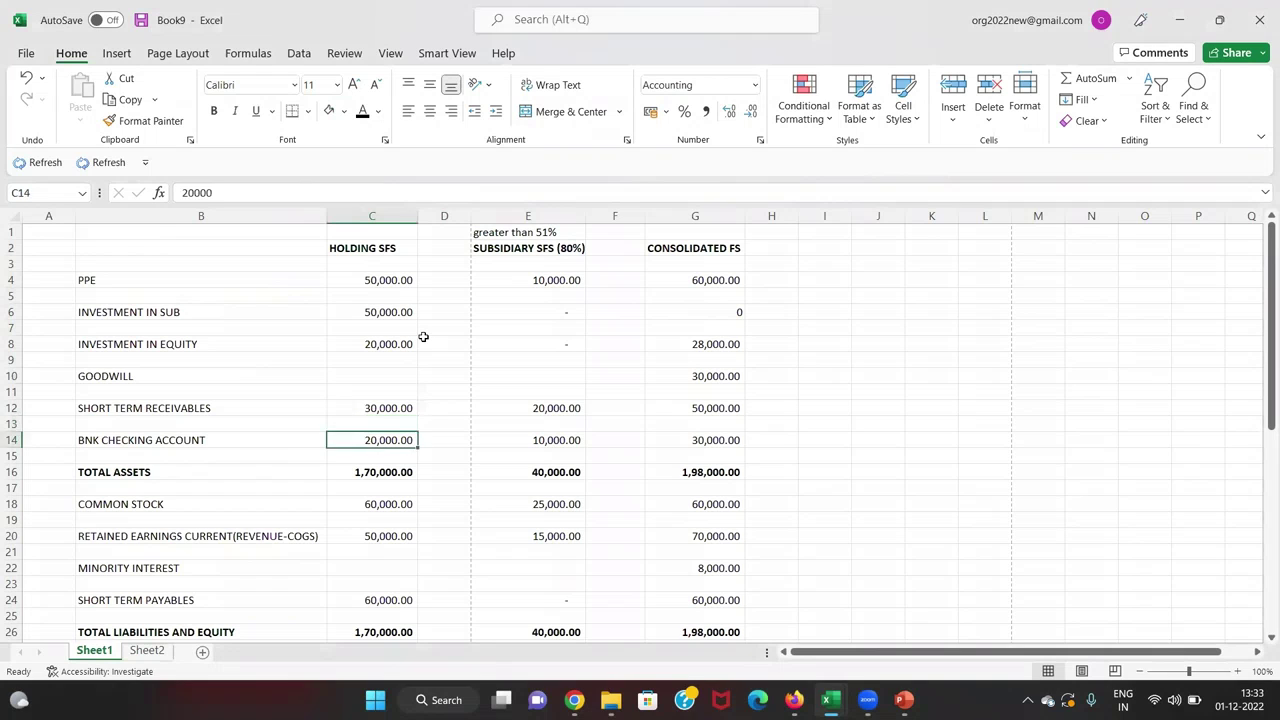
pyautogui.hotkey('alt', 'Tab')
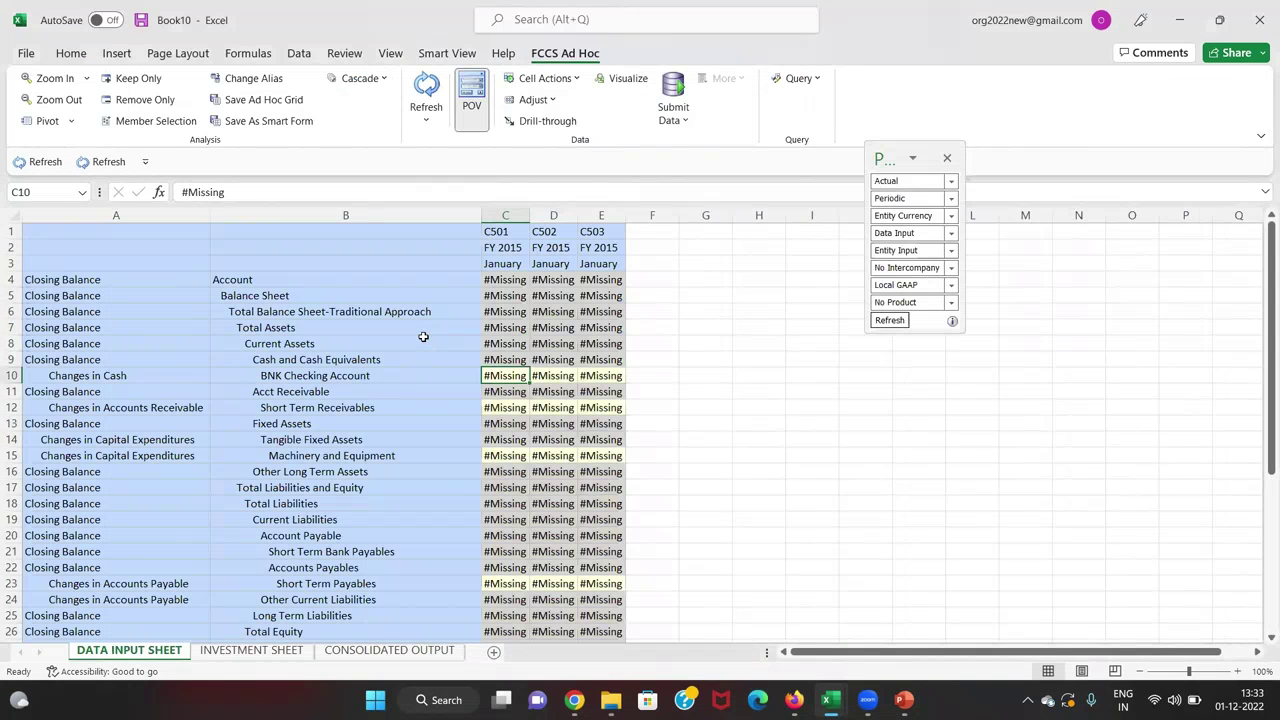
pyautogui.write('20000')
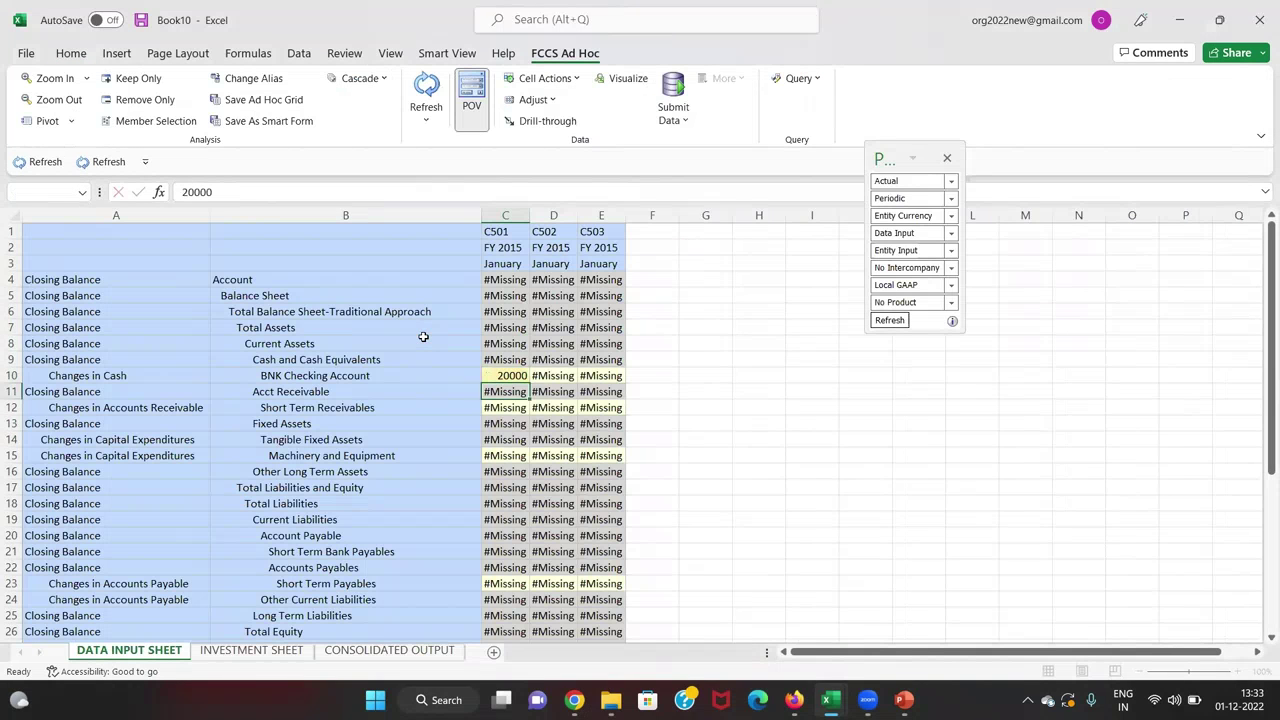
pyautogui.press('Tab')
pyautogui.write('10000')
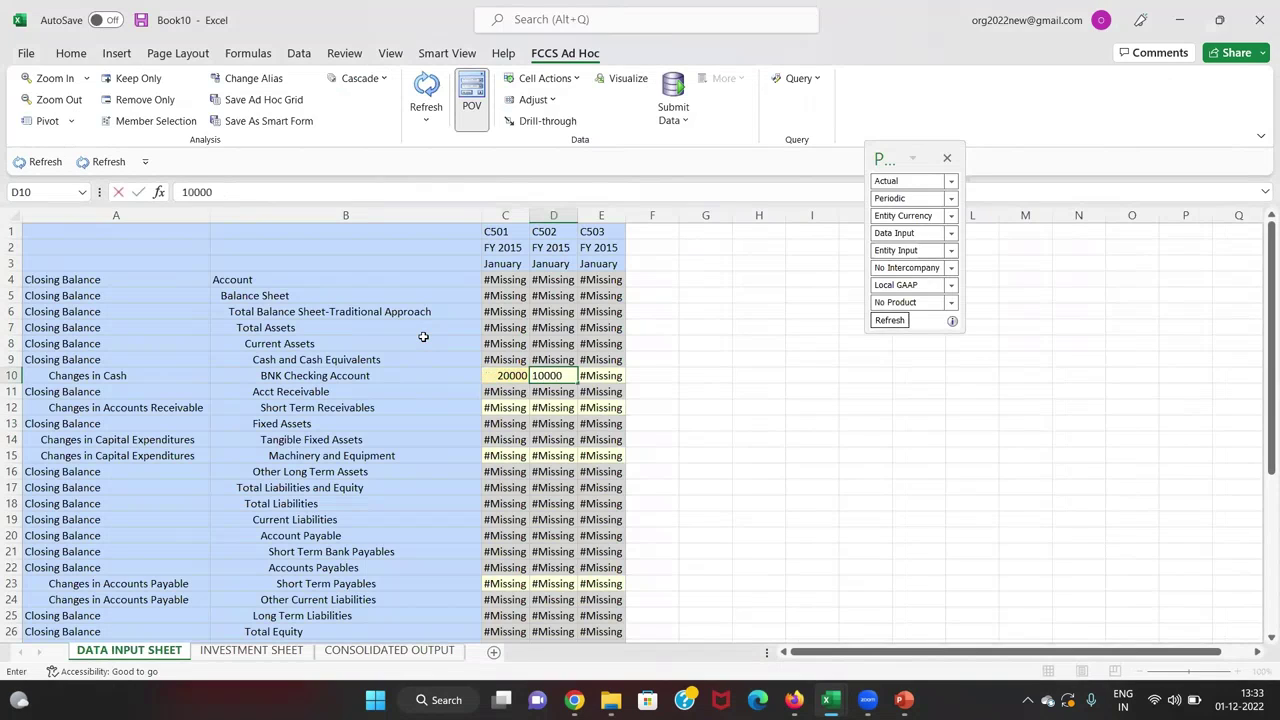
# Enter the Short Term Receivables from Book9 in Book10's input sheet: 30000 for C501 and 20000 for C502
pyautogui.press('Down')
pyautogui.press('Down')
pyautogui.press('Left')
pyautogui.hotkey('alt', 'Tab')
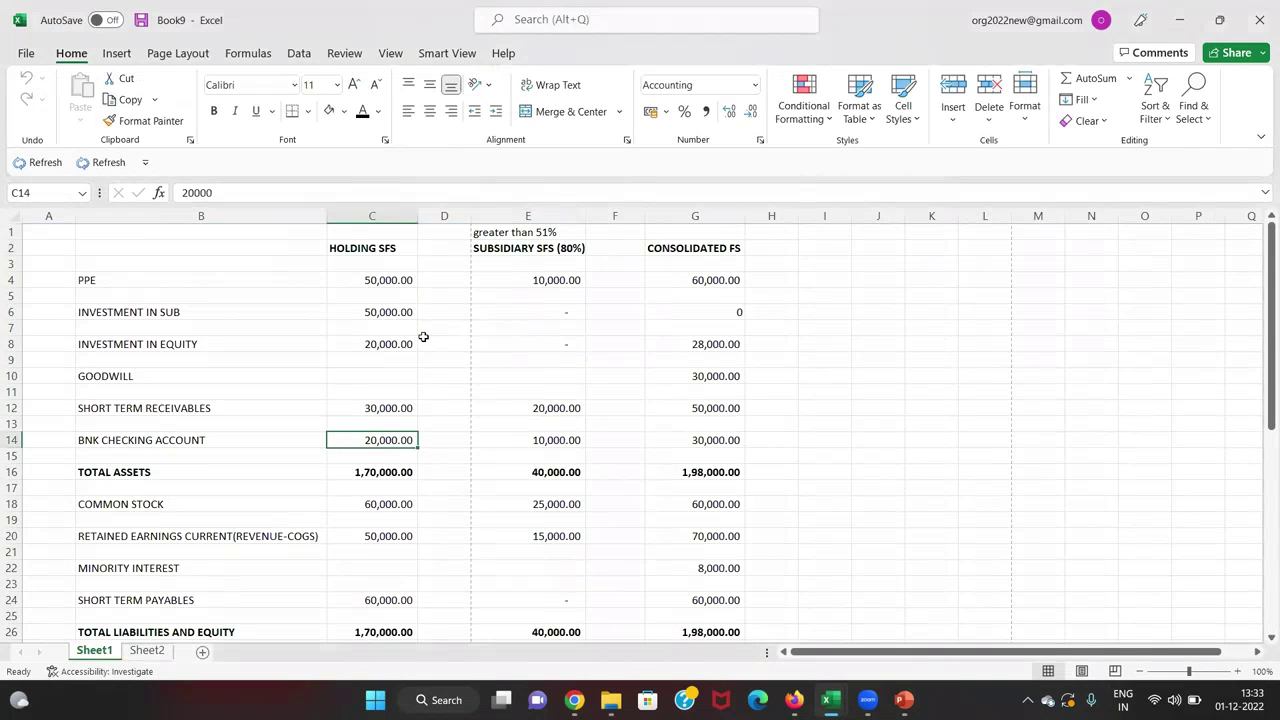
pyautogui.hotkey('alt', 'Tab')
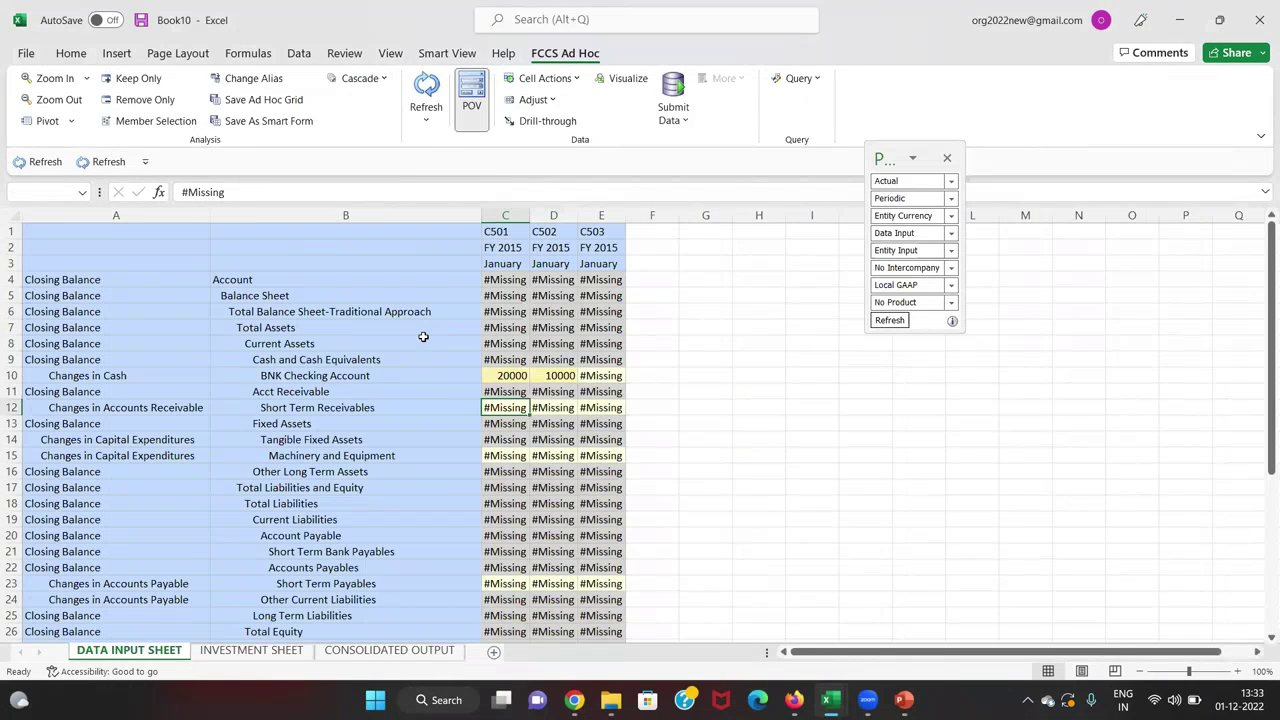
pyautogui.write('30000')
pyautogui.press('Right')
pyautogui.write('20000')
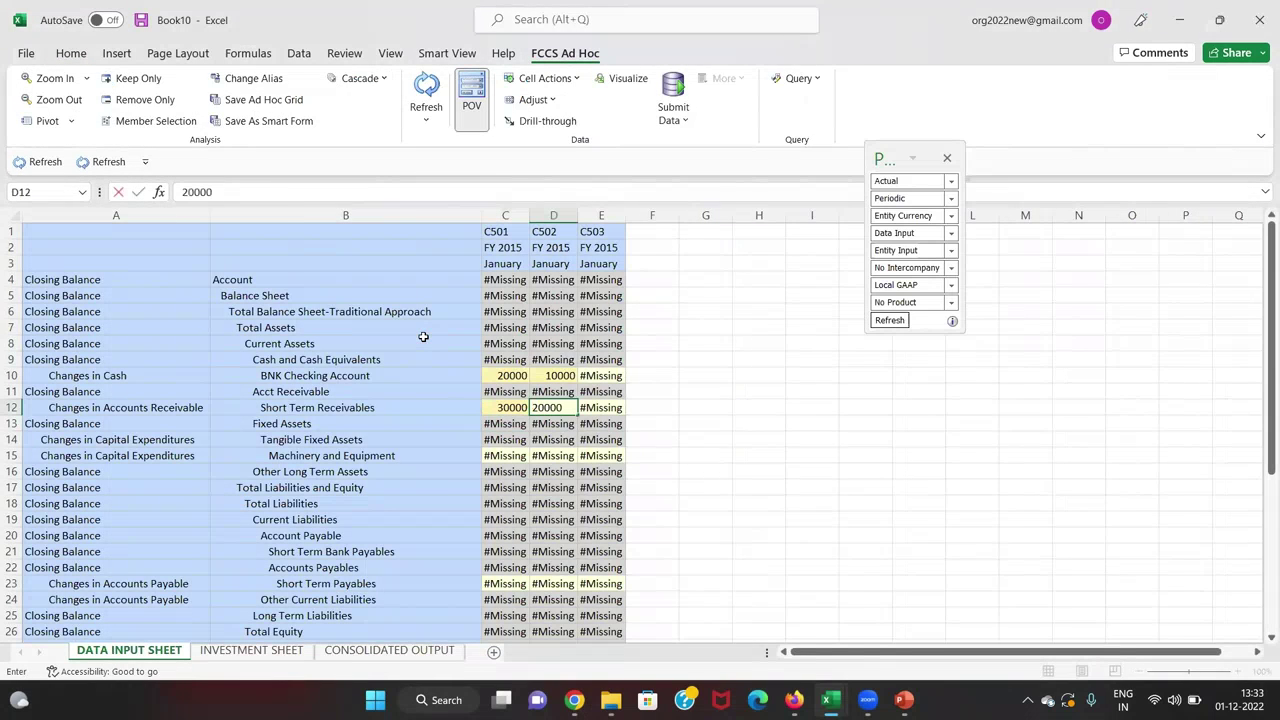
pyautogui.press('Return')
# Look up the holding's PPE in Book9 and enter 50000 as C501's Machinery and Equipment in Book10
pyautogui.press('Down')
pyautogui.press('Left')
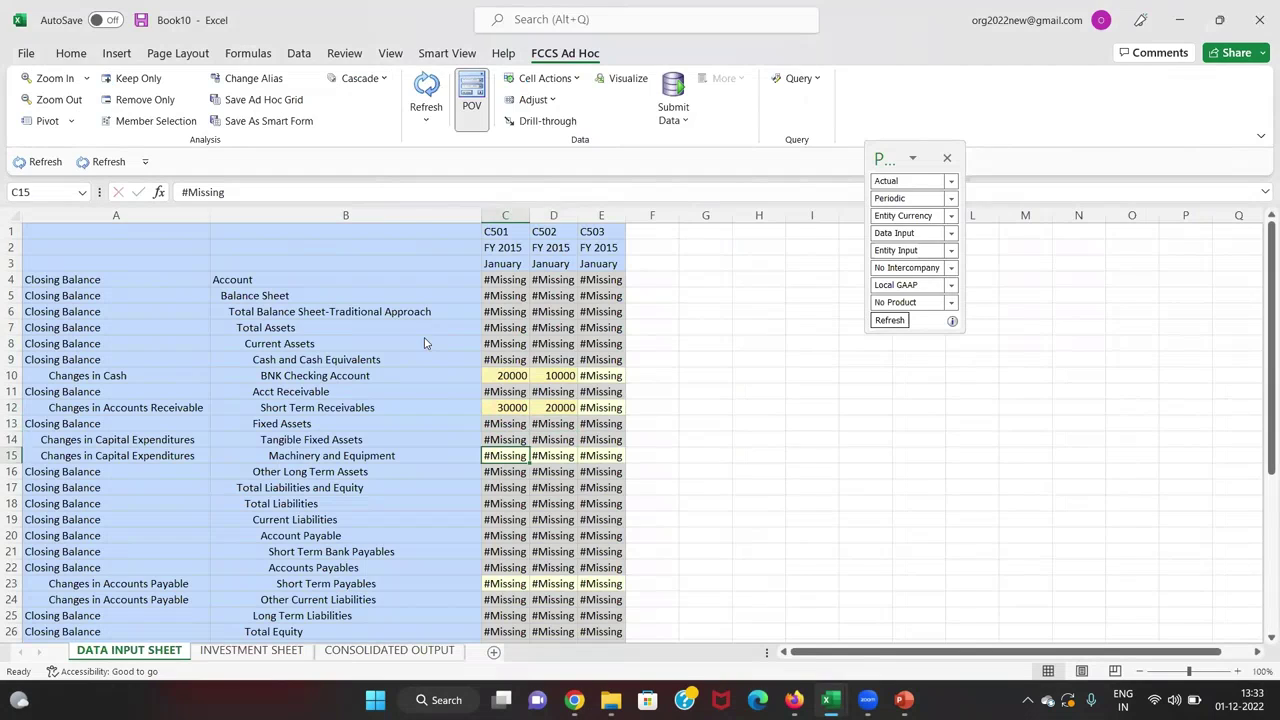
pyautogui.hotkey('alt', 'Tab')
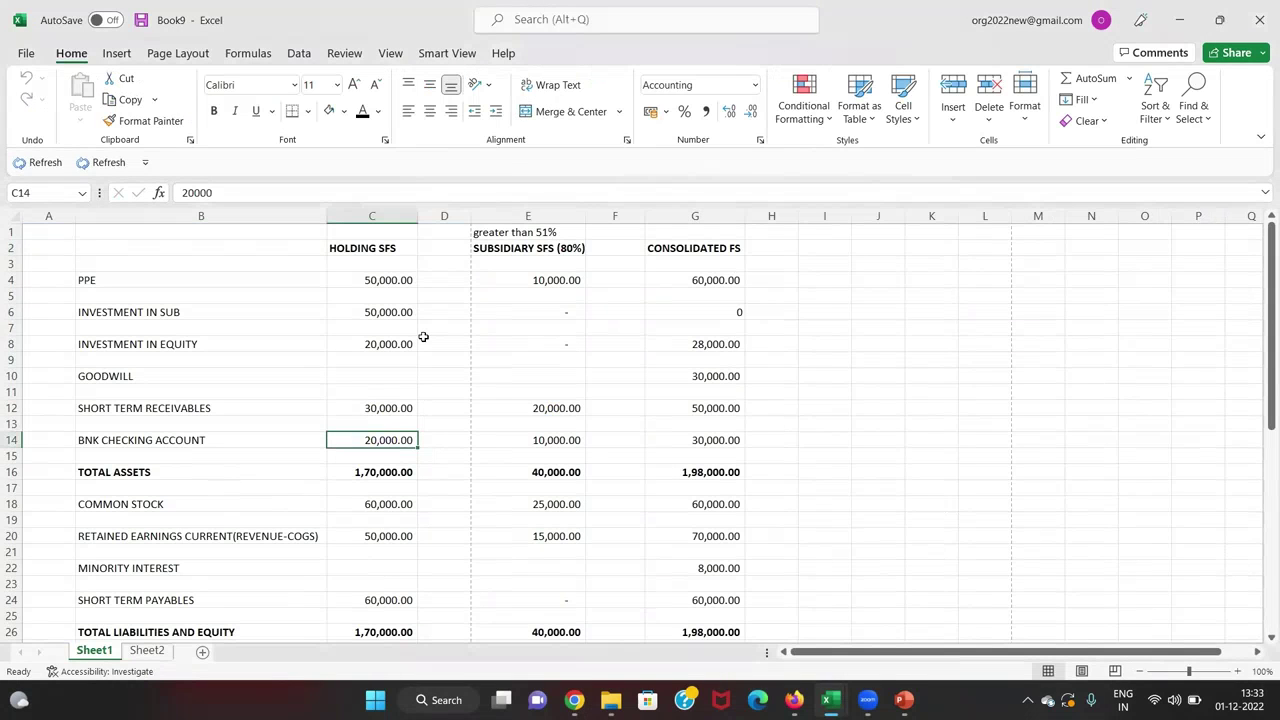
pyautogui.press('Up')
pyautogui.press('Up')
pyautogui.press('Up')
pyautogui.press('Up')
pyautogui.press('Up')
pyautogui.press('Up')
pyautogui.press('Up')
pyautogui.press('Up')
pyautogui.press('Up')
pyautogui.press('Up')
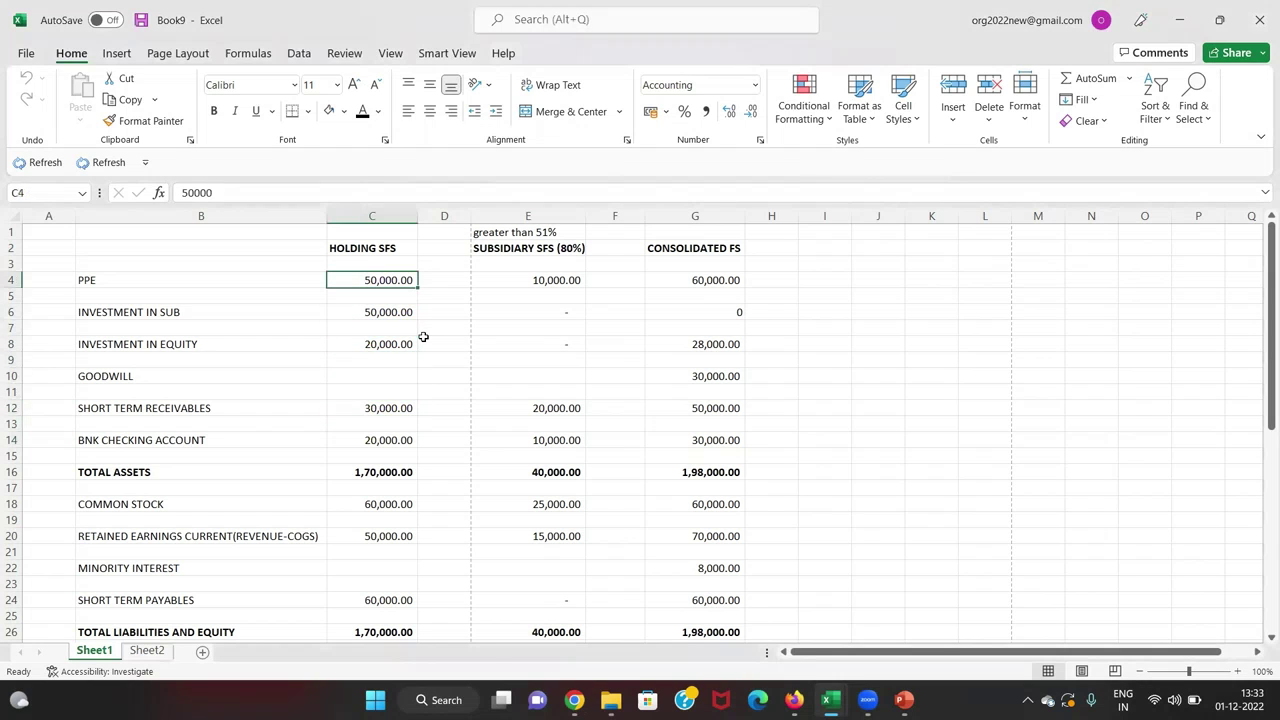
pyautogui.hotkey('alt', 'Tab')
pyautogui.write('5000')
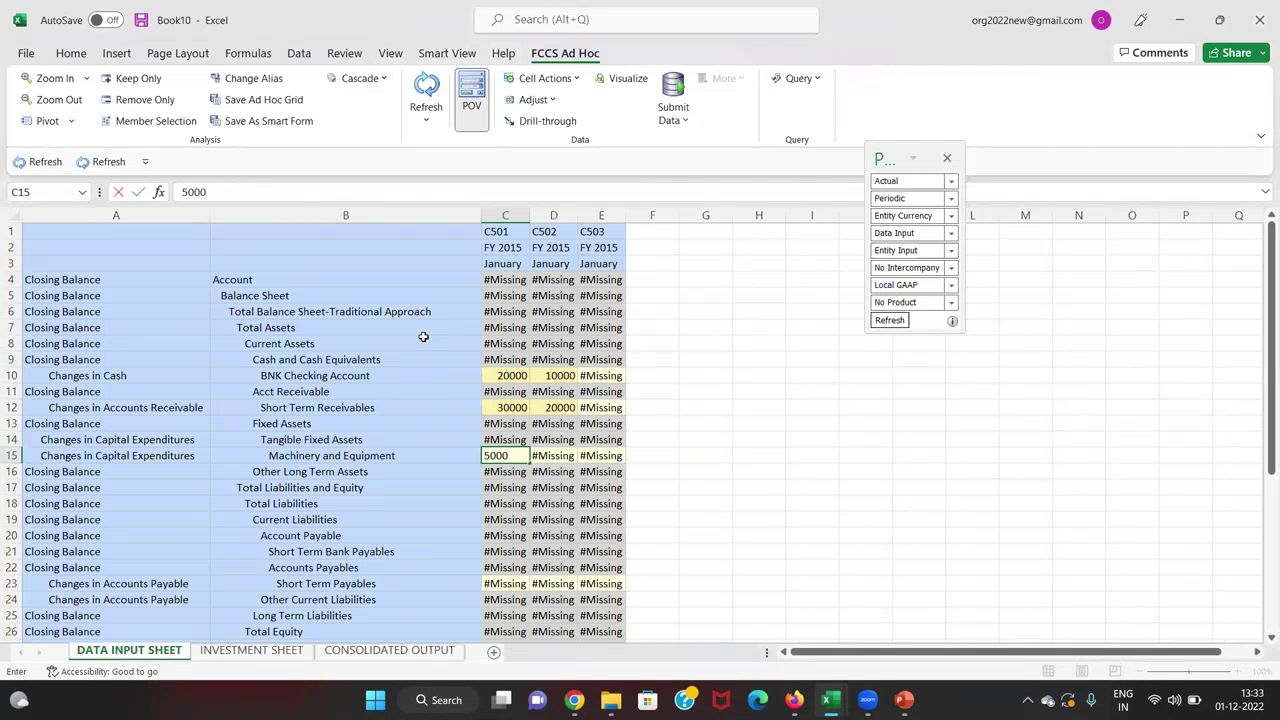
pyautogui.write('0')
pyautogui.press('Return')
# Check the subsidiary's PPE in Book9 and enter 10000 as C502's Machinery and Equipment in Book10
pyautogui.press('Up')
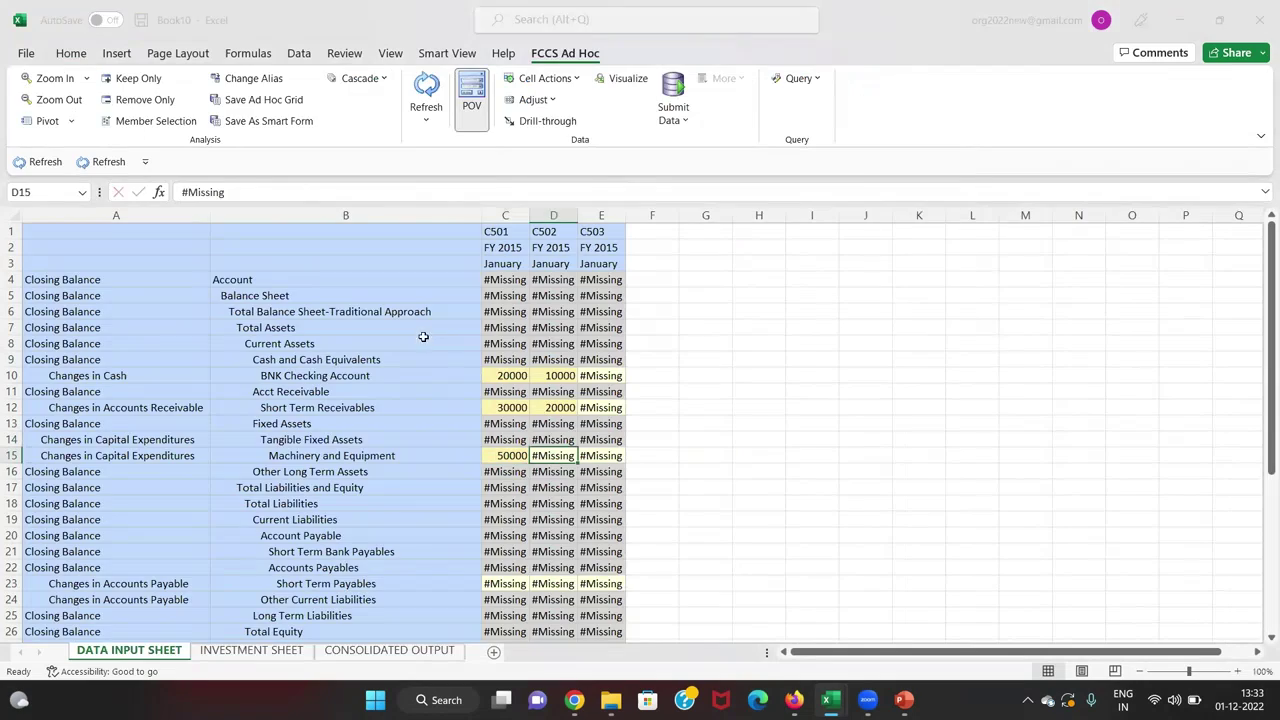
pyautogui.hotkey('alt', 'Tab')
pyautogui.hotkey('alt', 'Tab')
pyautogui.press('Right')
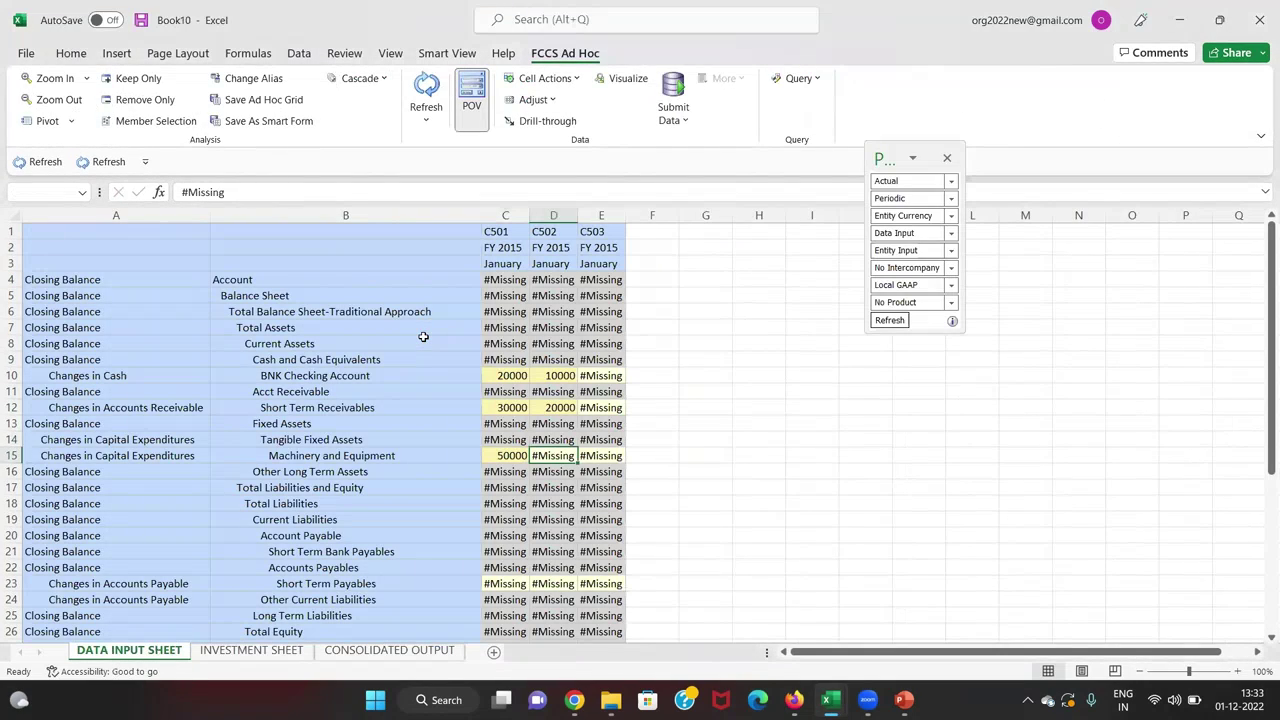
pyautogui.write('10000')
pyautogui.press('Return')
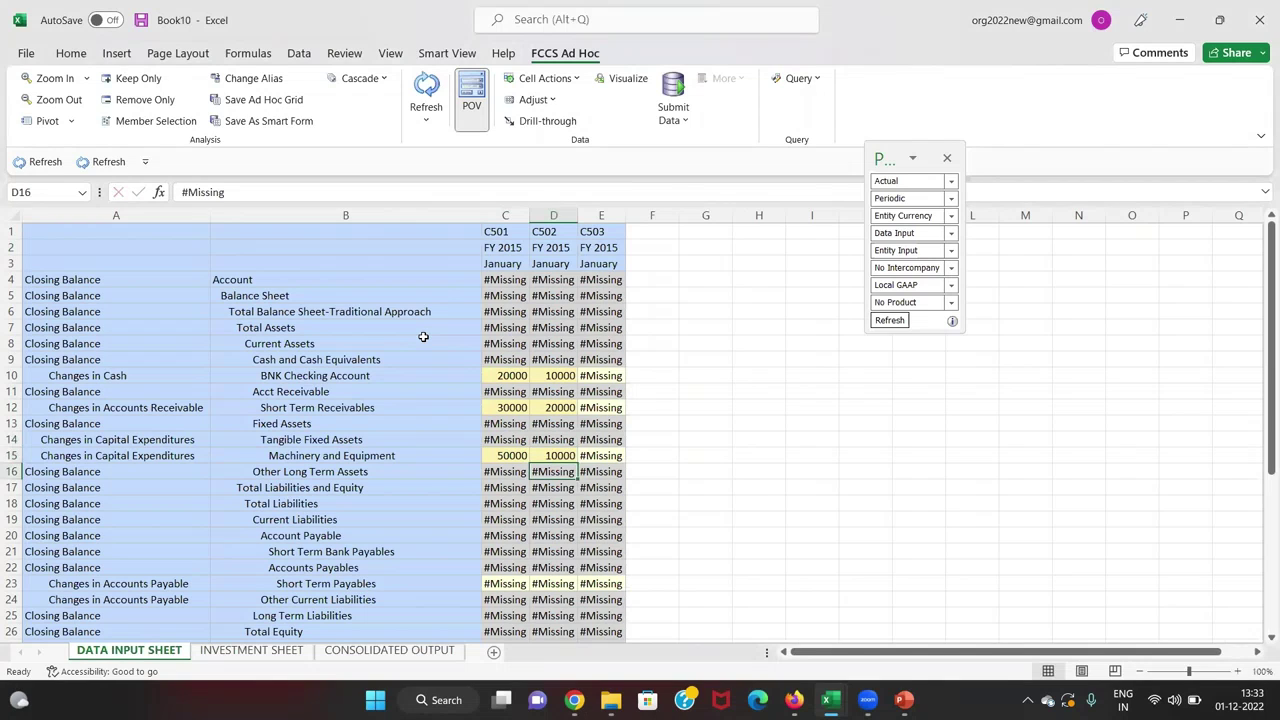
# Look up the holding's Short Term Payables in Book9 and enter 60000 as C501's Short Term Payables in Book10
pyautogui.press('Down')
pyautogui.press('Down')
pyautogui.press('Down')
pyautogui.press('Left')
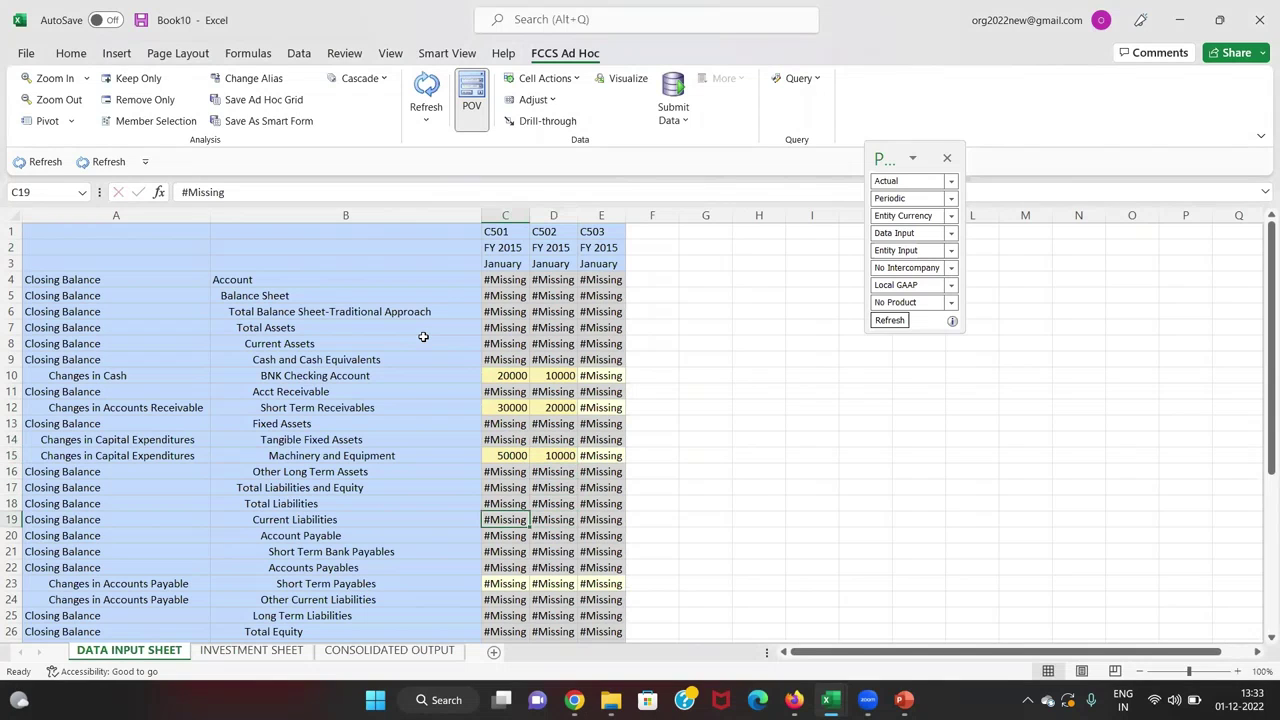
pyautogui.press('Down')
pyautogui.press('Down')
pyautogui.press('Down')
pyautogui.press('Down')
pyautogui.hotkey('alt', 'Tab')
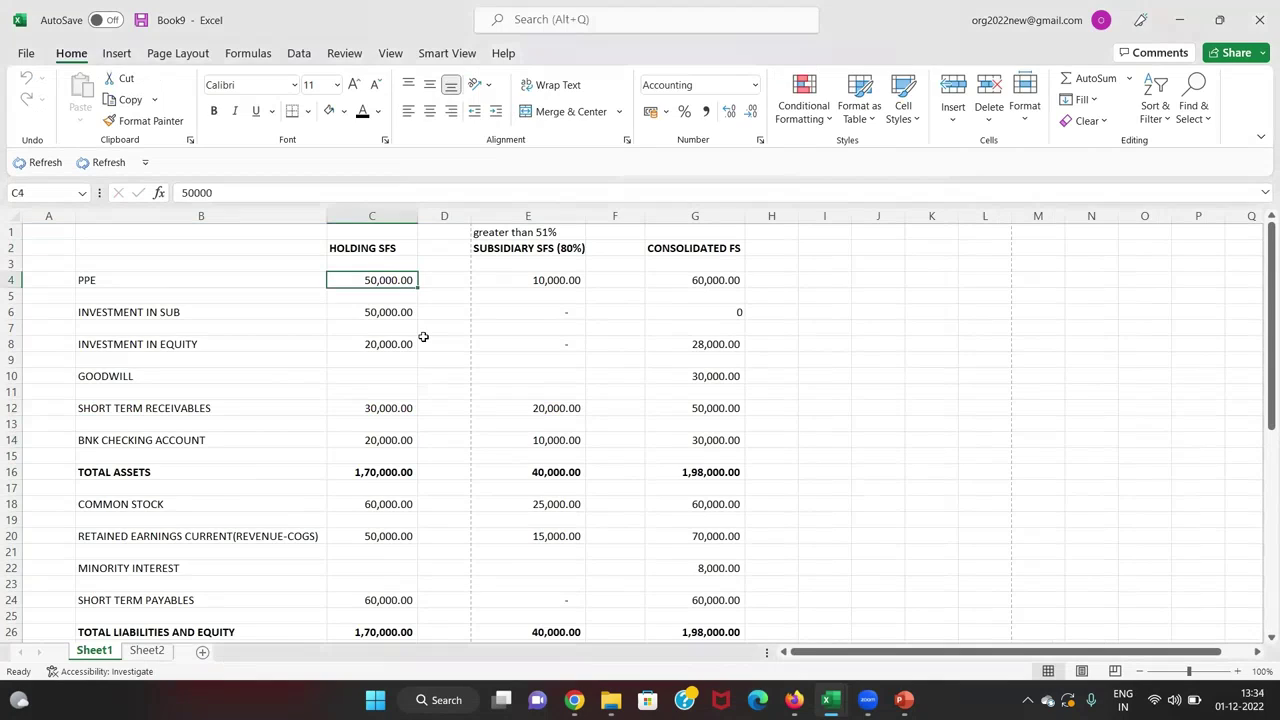
pyautogui.press('Down')
pyautogui.press('Down')
pyautogui.press('Down')
pyautogui.press('Down')
pyautogui.press('Down')
pyautogui.press('Down')
pyautogui.press('Down')
pyautogui.press('Down')
pyautogui.press('Down')
pyautogui.press('Down')
pyautogui.press('Down')
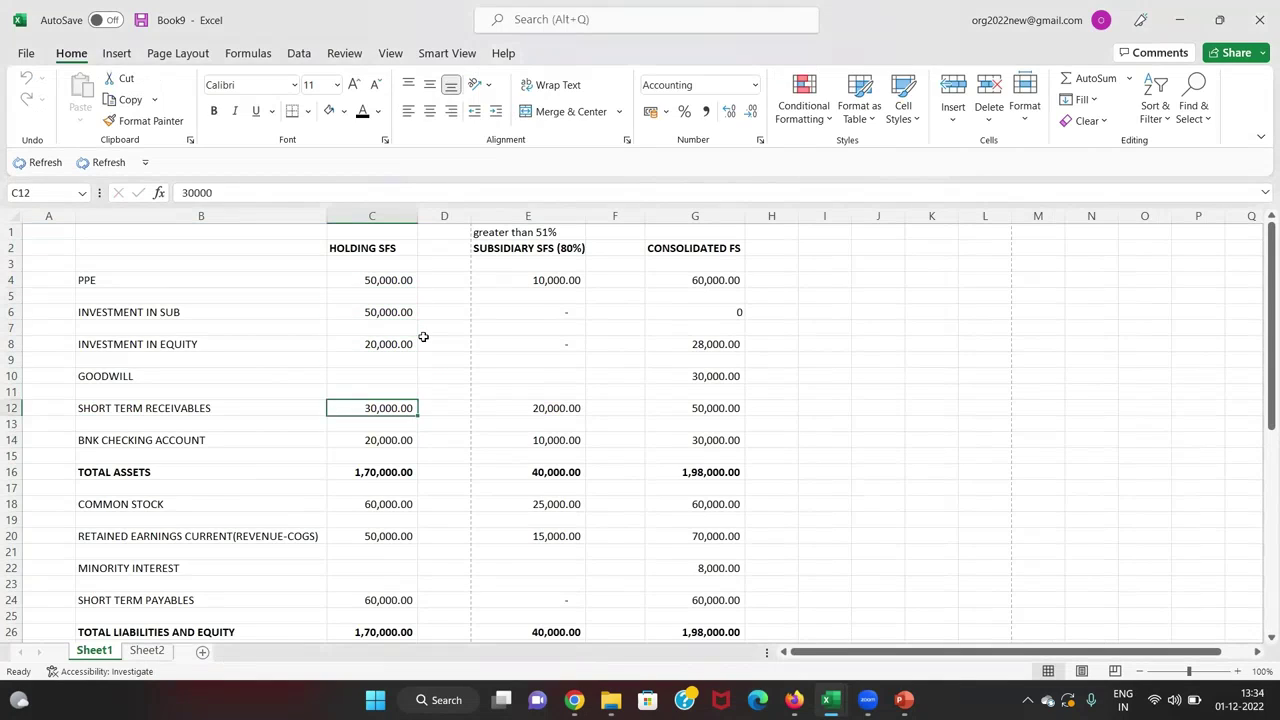
pyautogui.press('Down')
pyautogui.press('Down')
pyautogui.press('Down')
pyautogui.press('Down')
pyautogui.press('Down')
pyautogui.press('Down')
pyautogui.press('Down')
pyautogui.press('Down')
pyautogui.press('Down')
pyautogui.press('Down')
pyautogui.hotkey('alt', 'Tab')
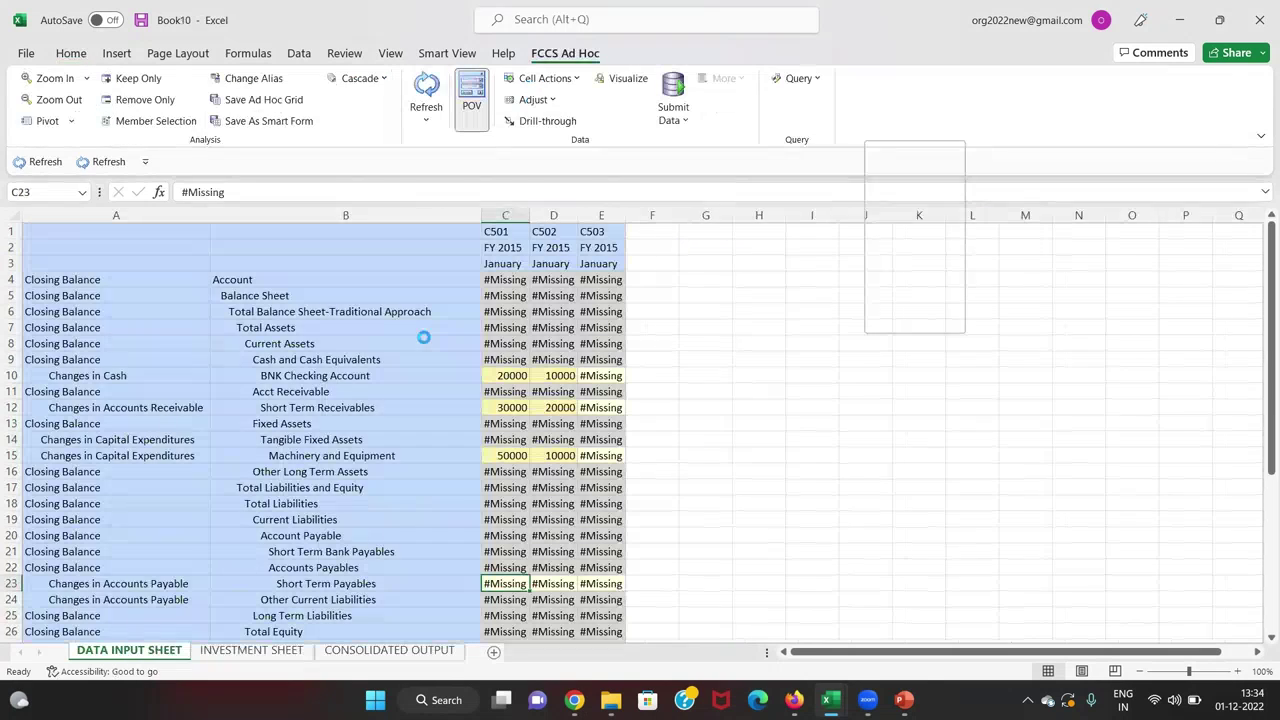
pyautogui.write('60000')
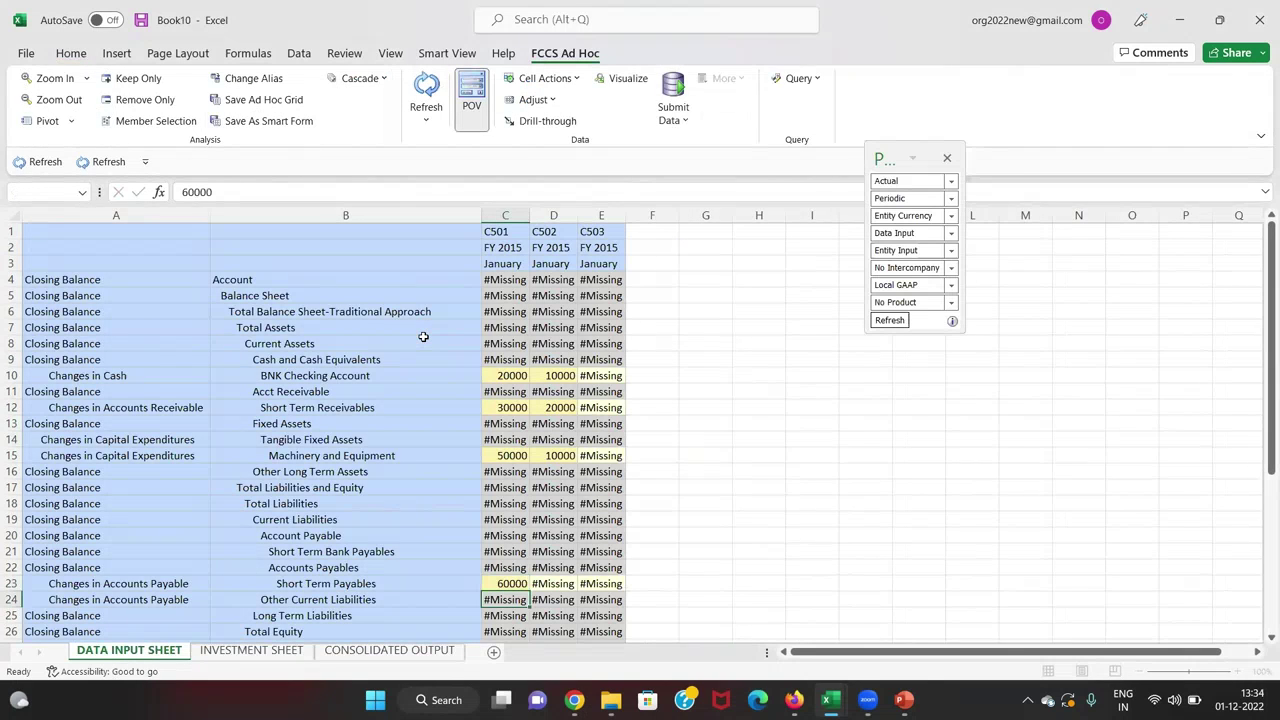
pyautogui.press('Return')
# Look up Common Stock in Book9 and enter 60000 for C501 and 25000 for C502 in Book10's input sheet
pyautogui.press('Down')
pyautogui.press('Down')
pyautogui.press('Down')
pyautogui.press('Down')
pyautogui.press('Down')
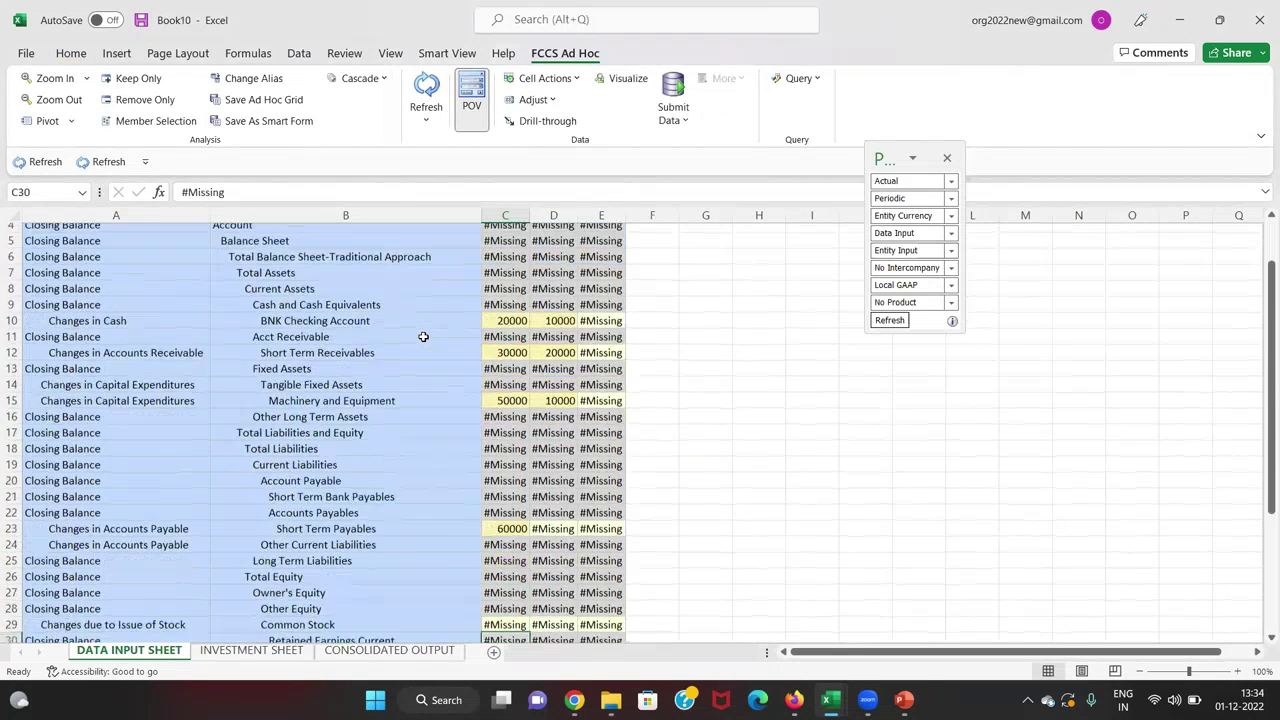
pyautogui.hotkey('alt', 'Tab')
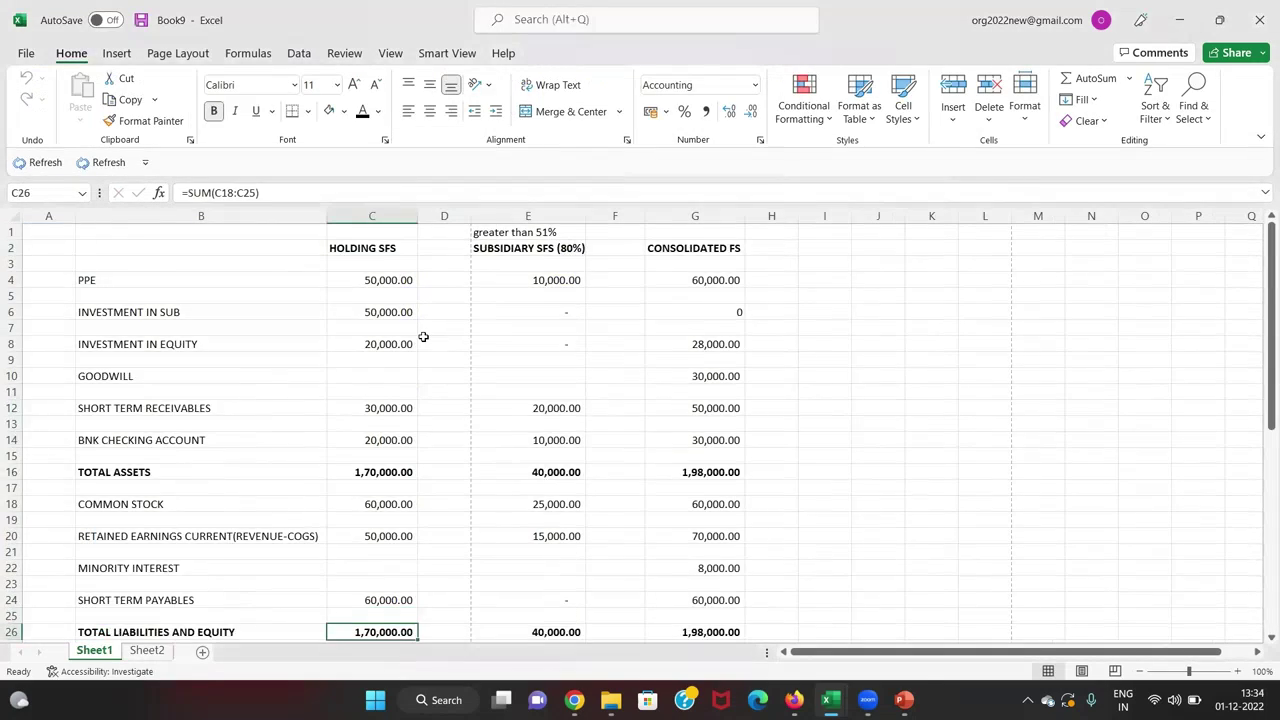
pyautogui.press('Down')
pyautogui.press('Down')
pyautogui.press('Up')
pyautogui.press('Up')
pyautogui.press('Up')
pyautogui.press('Up')
pyautogui.press('Up')
pyautogui.press('Up')
pyautogui.press('Up')
pyautogui.press('Up')
pyautogui.press('Up')
pyautogui.press('Up')
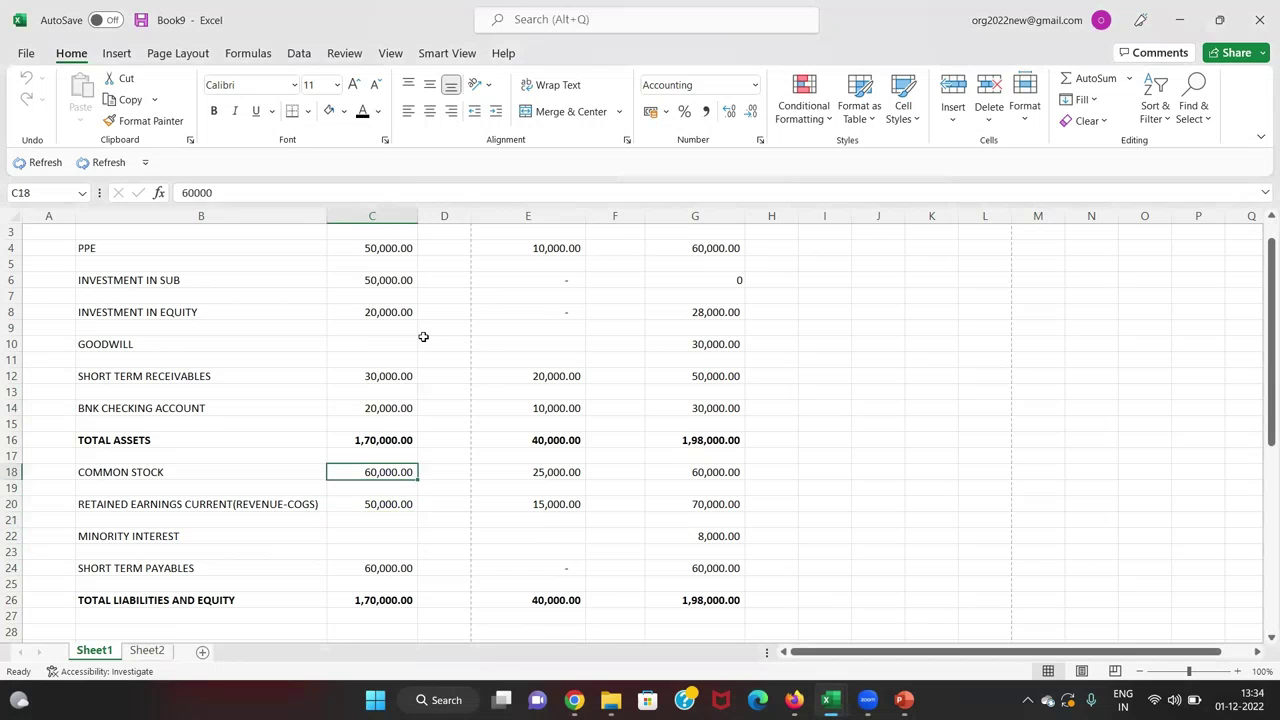
pyautogui.hotkey('alt', 'Tab')
pyautogui.write('600')
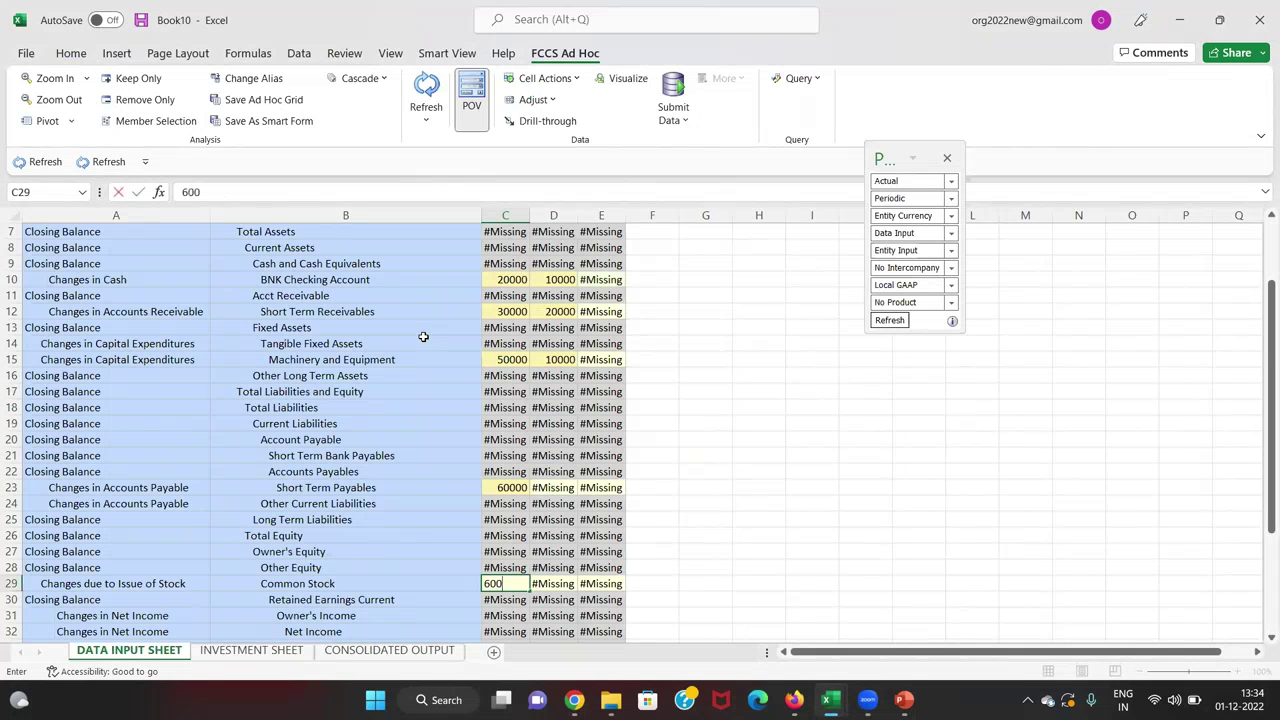
pyautogui.press('Tab')
pyautogui.write('25')
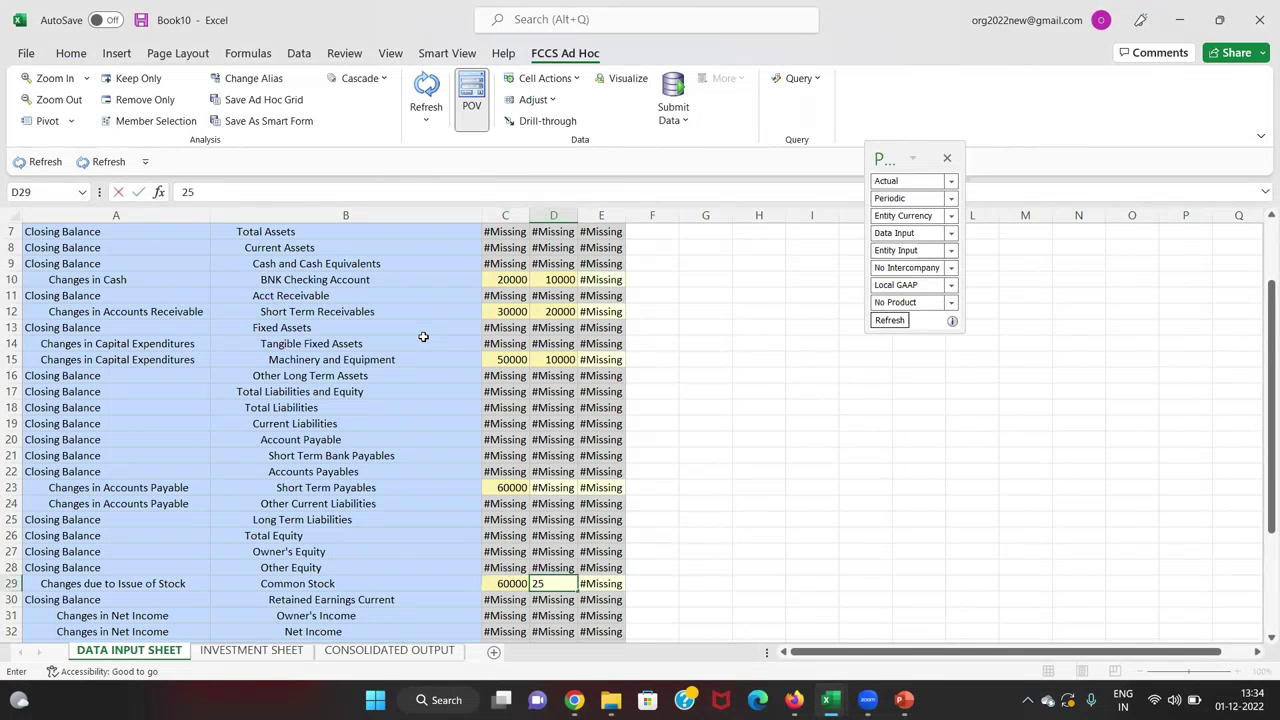
pyautogui.press('Return')
# Check the holding's Retained Earnings Current in Book9 and enter 60000 as C501's Revenue - Domestic in Book10
pyautogui.press('Down')
pyautogui.press('Down')
pyautogui.press('Down')
pyautogui.press('Down')
pyautogui.press('Down')
pyautogui.press('Down')
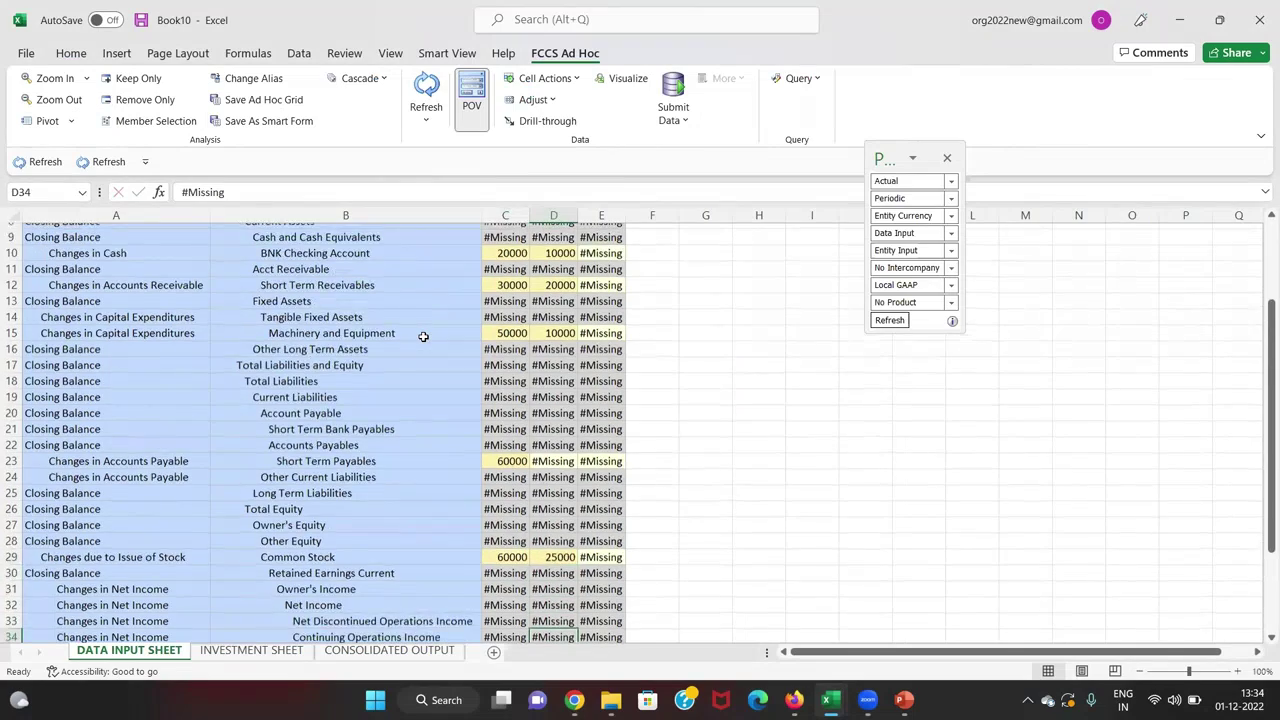
pyautogui.press('Down')
pyautogui.press('Down')
pyautogui.press('Down')
pyautogui.press('Left')
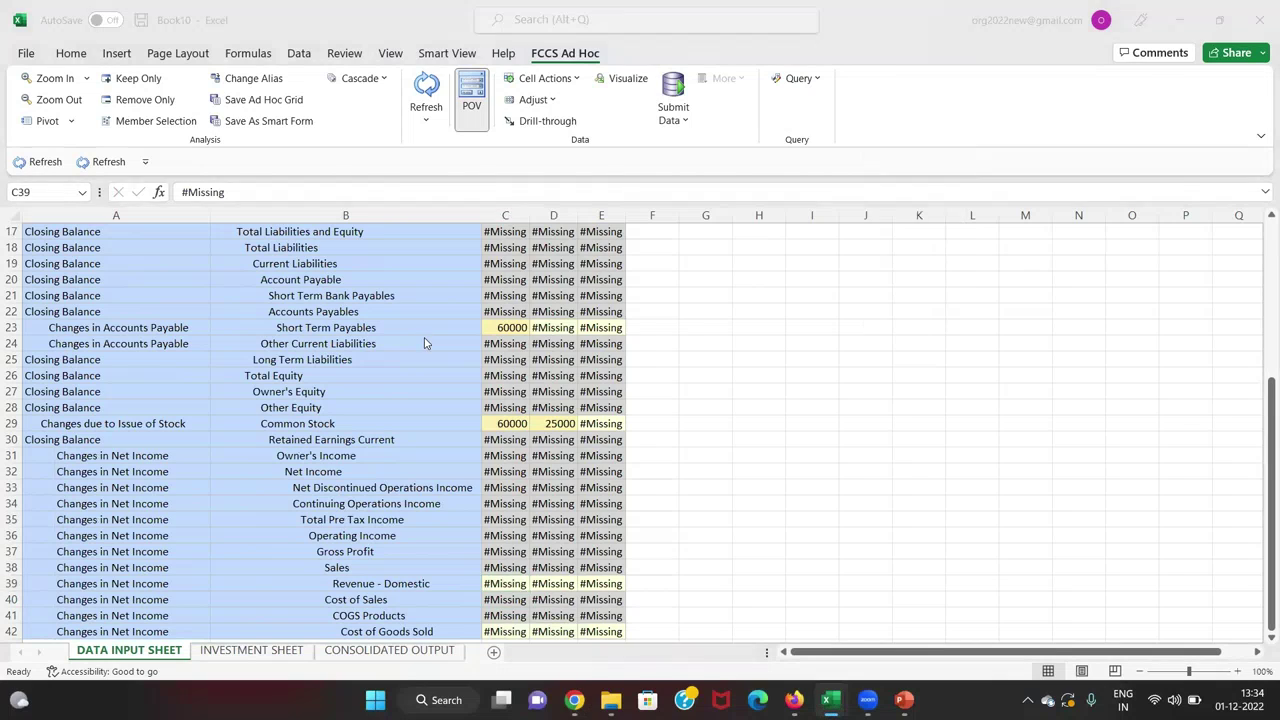
pyautogui.hotkey('alt', 'Tab')
pyautogui.press('Down')
pyautogui.press('Down')
pyautogui.press('Down')
pyautogui.press('Down')
pyautogui.press('Down')
pyautogui.press('Down')
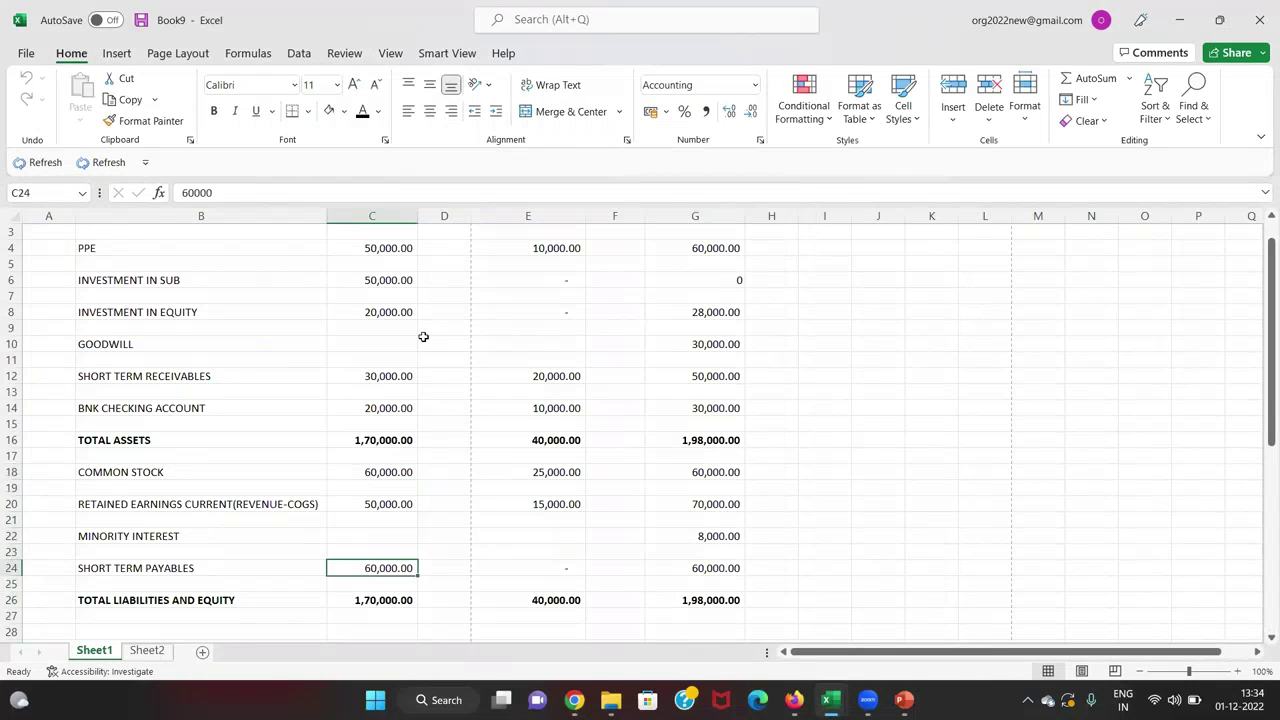
pyautogui.press('Up')
pyautogui.press('Up')
pyautogui.press('Up')
pyautogui.press('Up')
pyautogui.hotkey('alt', 'Tab')
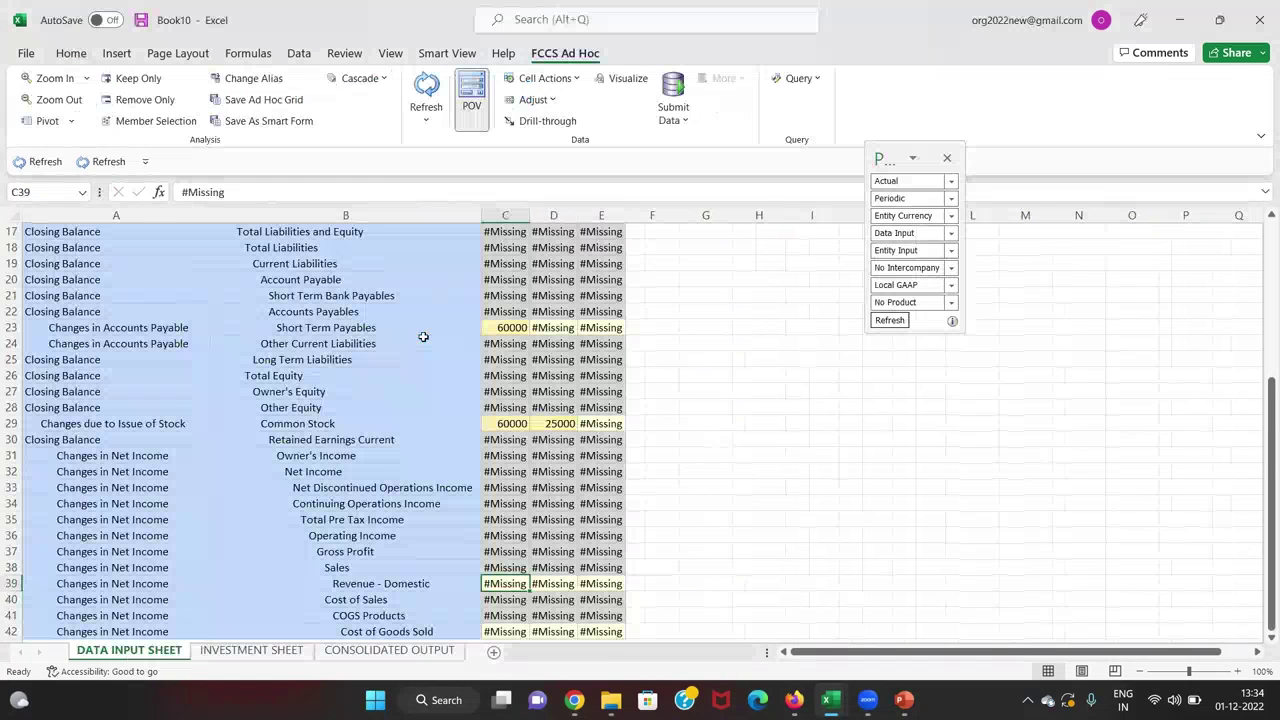
pyautogui.press('Up')
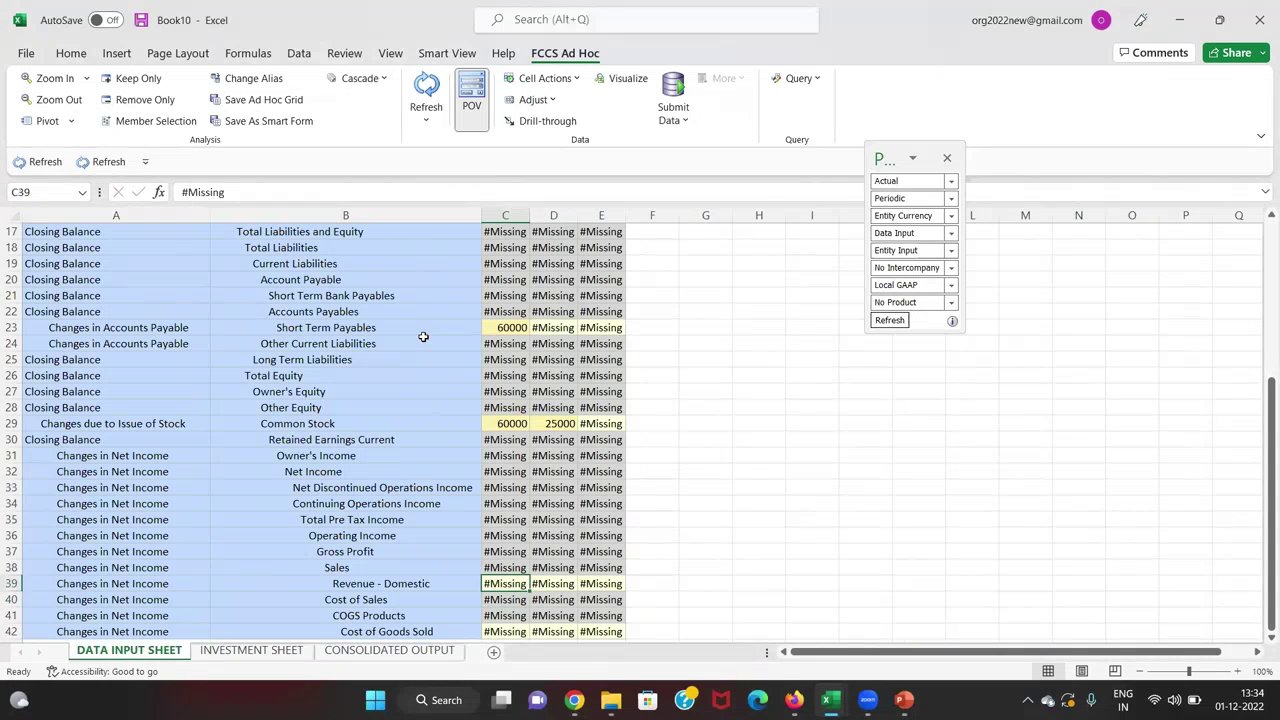
pyautogui.write('60000')
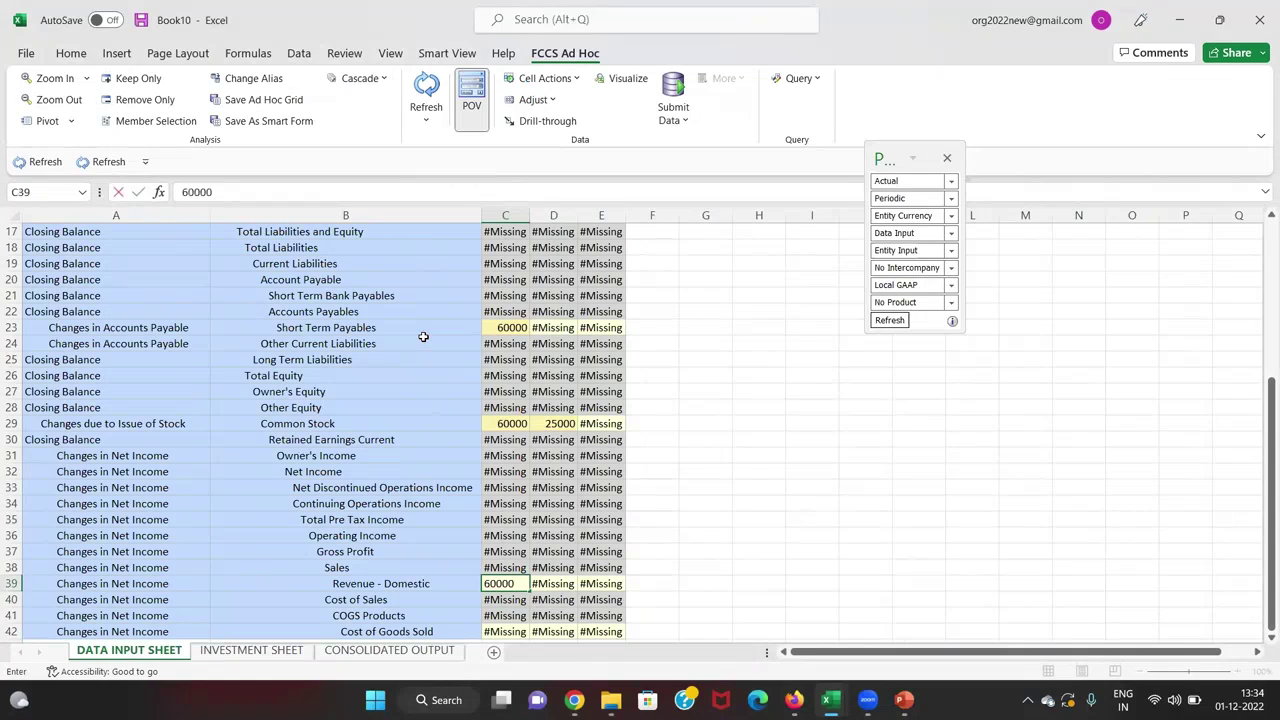
pyautogui.press('Return')
# Enter 10000 as C501's Cost of Goods Sold
pyautogui.press('Down')
pyautogui.press('Down')
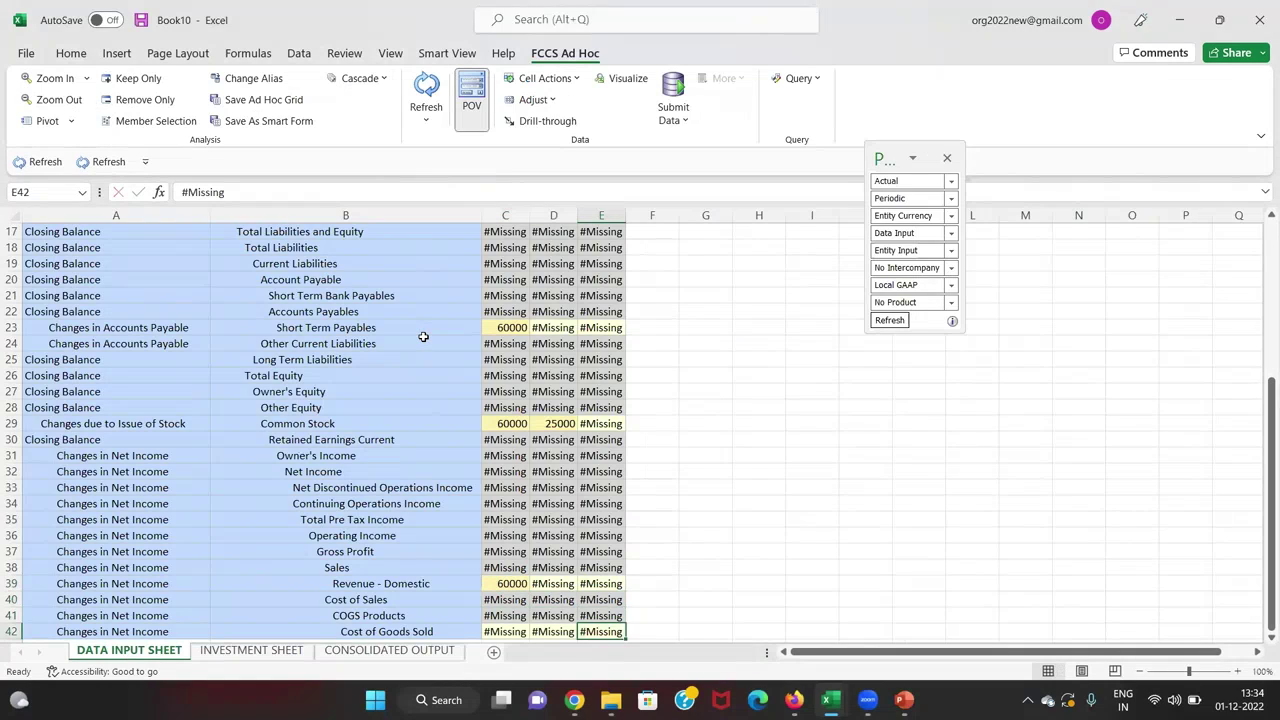
pyautogui.write('10000')
pyautogui.press('Return')
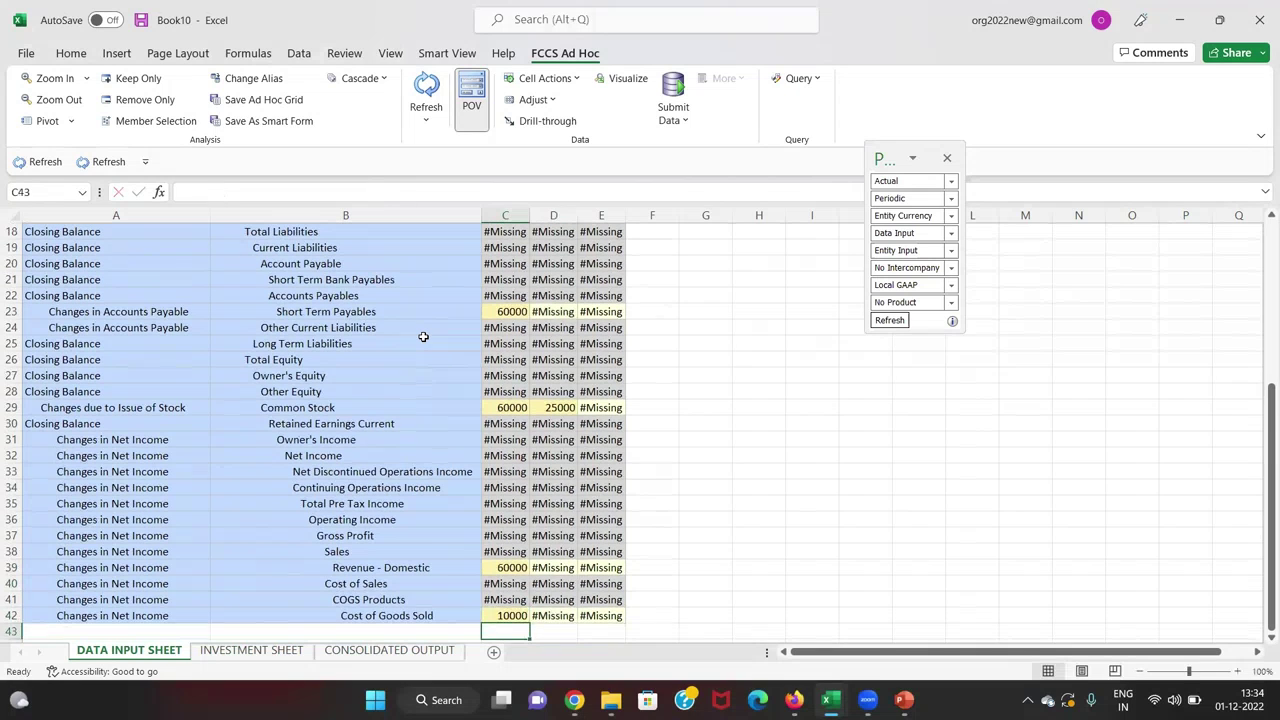
# Check the subsidiary's Retained Earnings Current in Book9 and enter 40000 as C502's Revenue - Domestic in Book10
pyautogui.press('Up')
pyautogui.press('Up')
pyautogui.press('Up')
pyautogui.press('Right')
pyautogui.hotkey('alt', 'Tab')
pyautogui.press('Right')
pyautogui.press('Up')
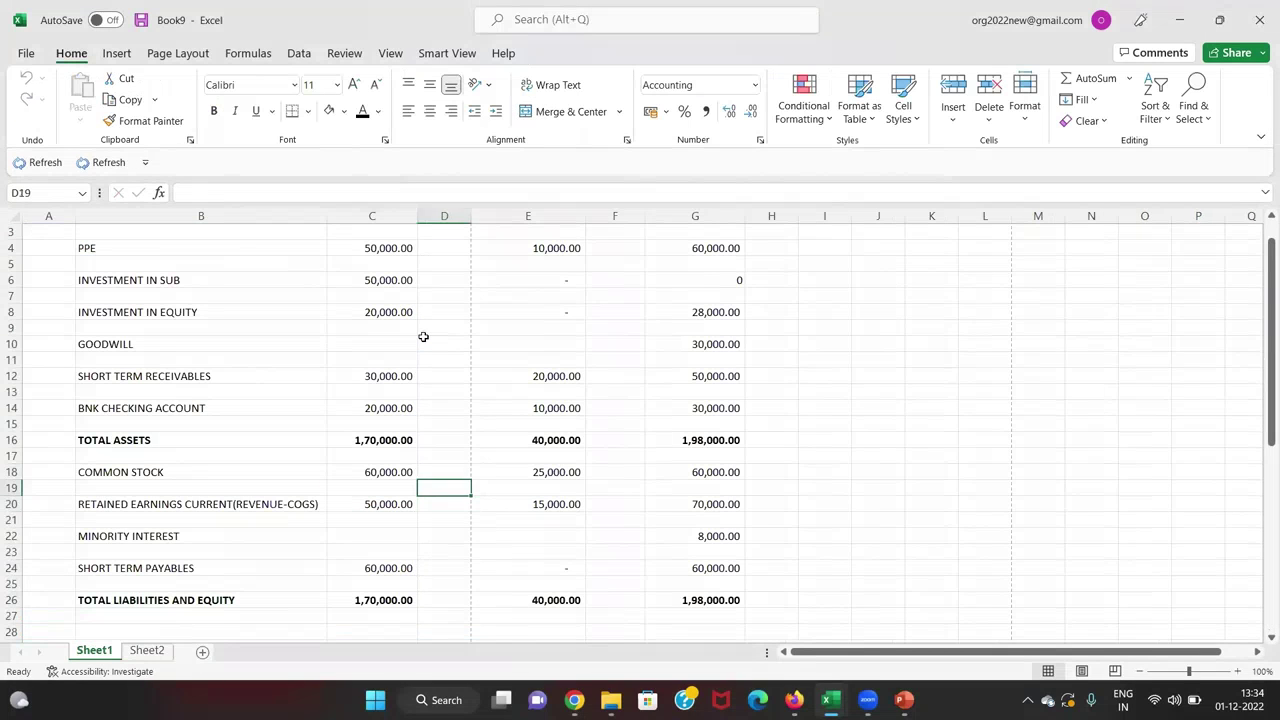
pyautogui.press('Up')
pyautogui.press('Right')
pyautogui.press('Down')
pyautogui.press('Down')
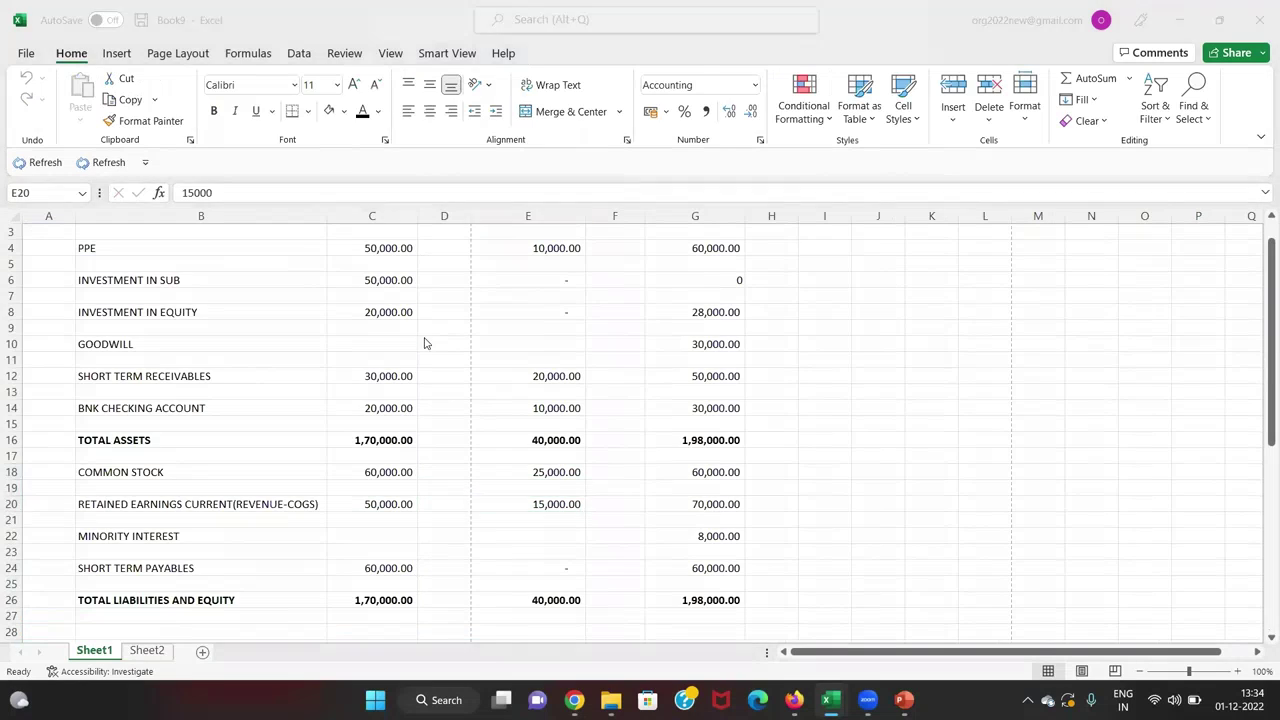
pyautogui.hotkey('alt', 'Tab')
pyautogui.write('40000')
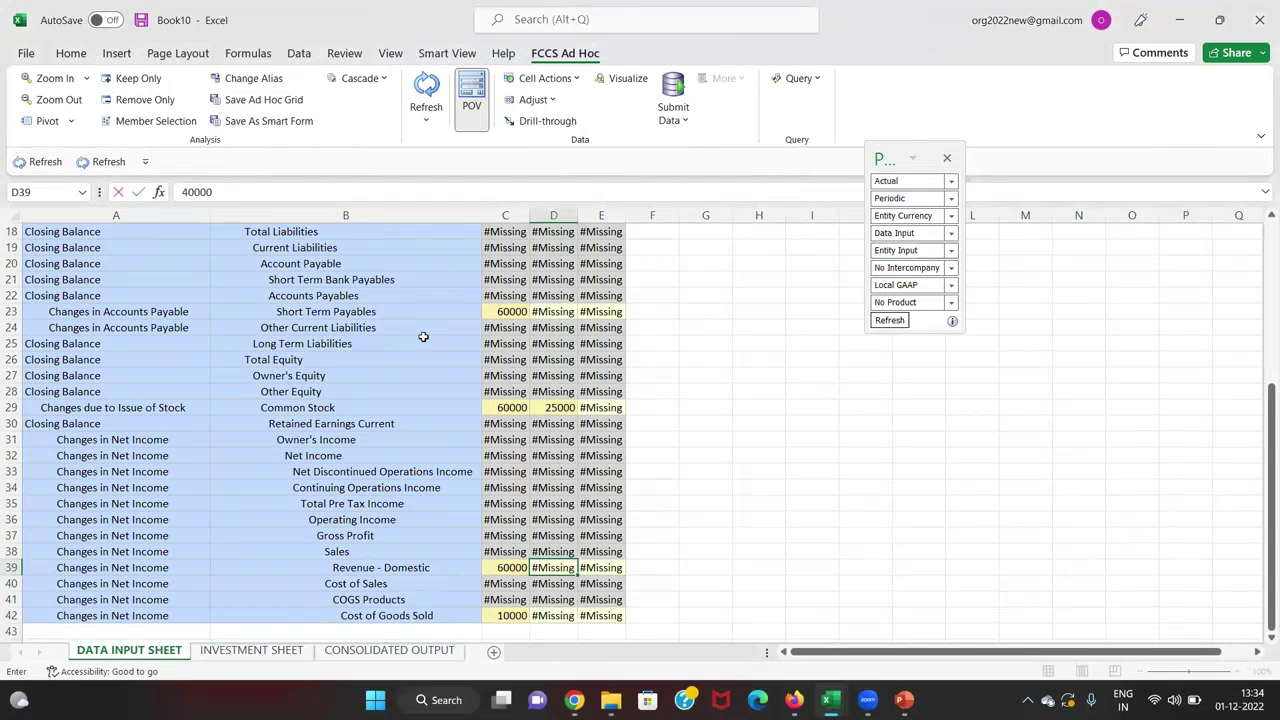
pyautogui.press('Return')
# Enter 25000 as C502's Cost of Goods Sold
pyautogui.press('Down')
pyautogui.press('Down')
pyautogui.write('25000')
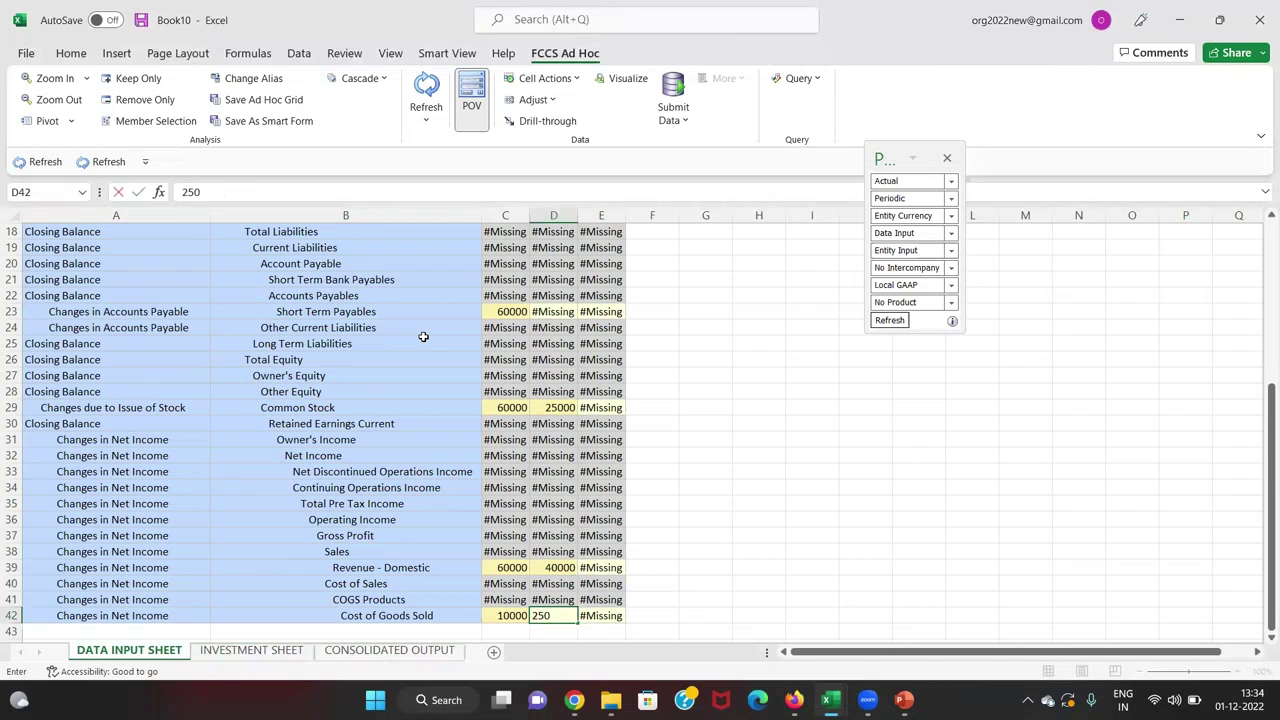
pyautogui.hotkey('ctrl', 'Return')
# Review the amounts entered in Book10, and go through the holding's balance sheet lines in Book9 from Total Liabilities and Equity up to the investments
pyautogui.press('Up')
pyautogui.press('Up')
pyautogui.press('Up')
pyautogui.press('Up')
pyautogui.press('Up')
pyautogui.press('Up')
pyautogui.press('Up')
pyautogui.press('Up')
pyautogui.press('Up')
pyautogui.press('Up')
pyautogui.press('Up')
pyautogui.press('Up')
pyautogui.press('Up')
pyautogui.press('Up')
pyautogui.press('Up')
pyautogui.press('Up')
pyautogui.press('Up')
pyautogui.press('Up')
pyautogui.press('Up')
pyautogui.press('Up')
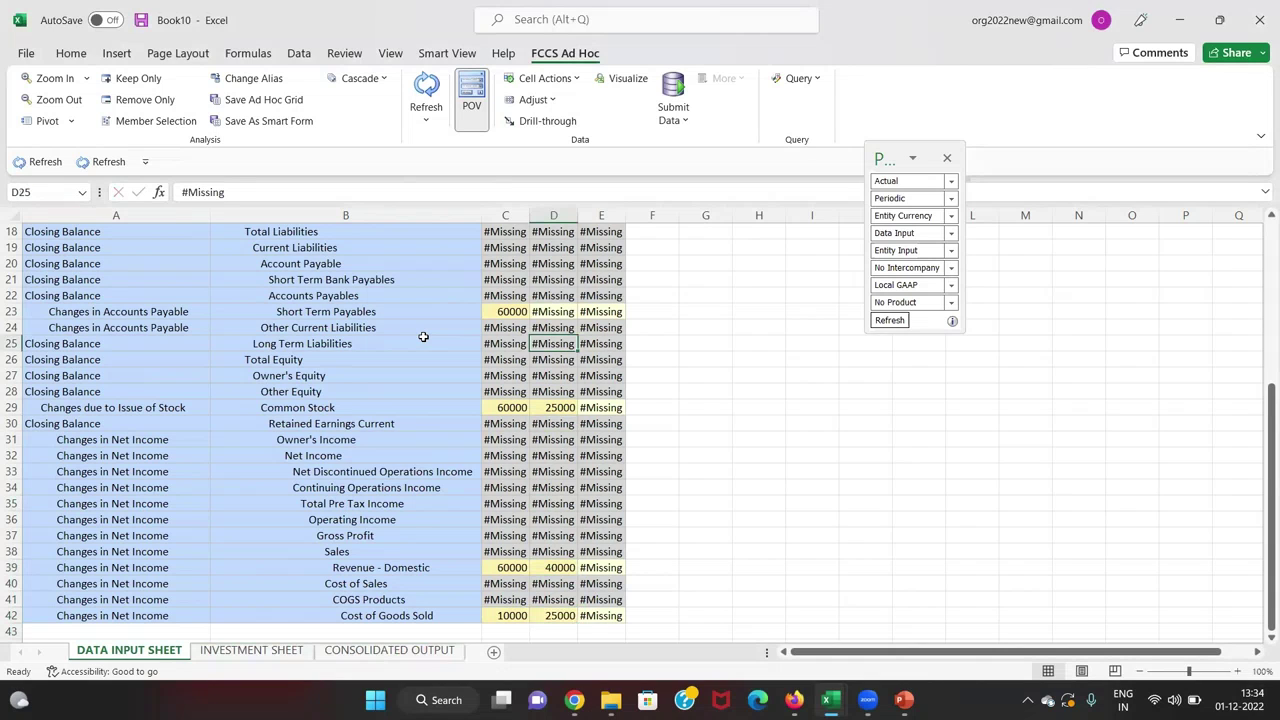
pyautogui.hotkey('alt', 'Tab')
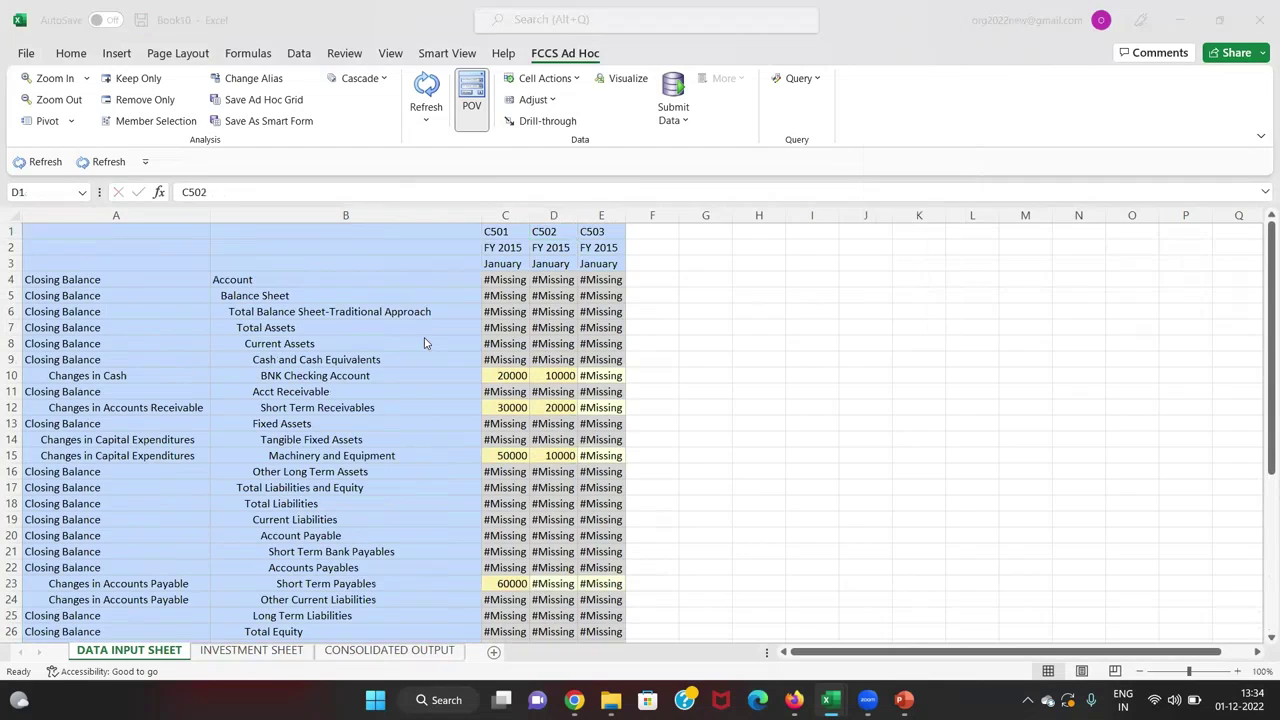
pyautogui.press('Left')
pyautogui.press('Up')
pyautogui.press('Up')
pyautogui.press('Left')
pyautogui.press('Down')
pyautogui.press('Down')
pyautogui.press('Down')
pyautogui.press('Down')
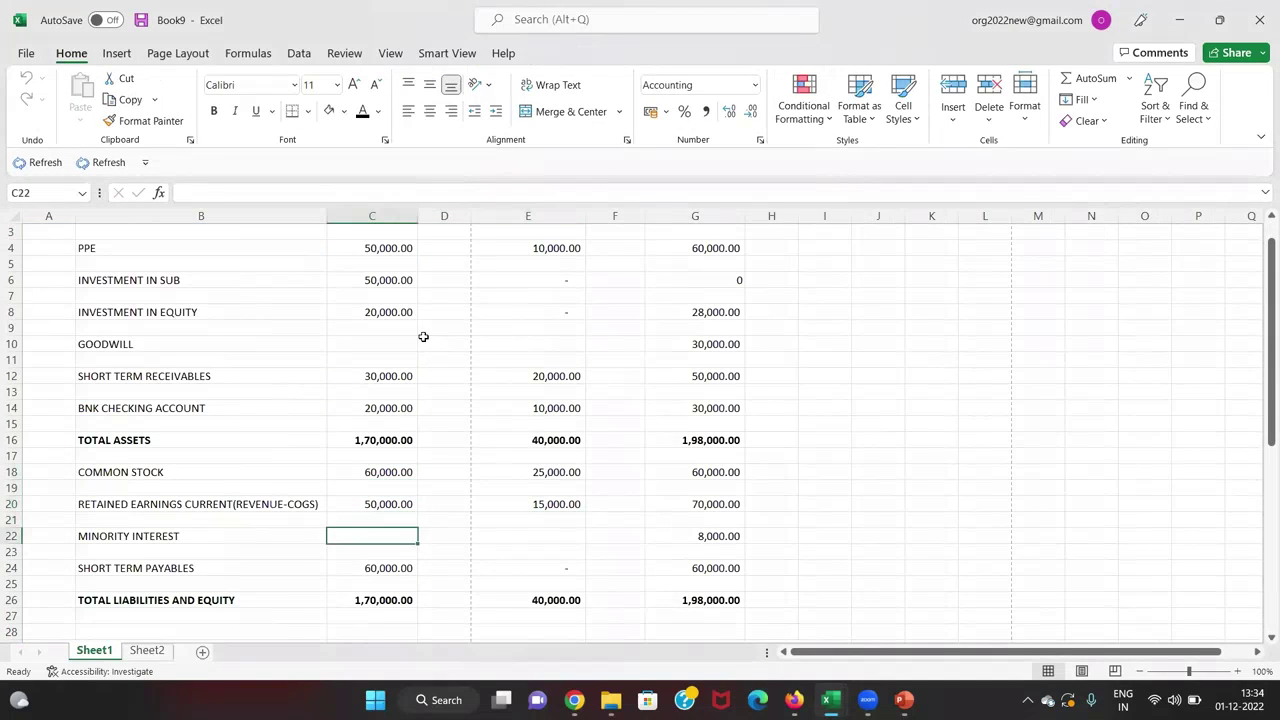
pyautogui.press('Down')
pyautogui.press('Down')
pyautogui.press('Up')
pyautogui.press('Up')
pyautogui.press('Up')
pyautogui.press('Up')
pyautogui.press('Up')
pyautogui.press('Up')
pyautogui.press('Up')
pyautogui.press('Up')
pyautogui.press('Up')
pyautogui.press('Up')
pyautogui.press('Up')
pyautogui.press('Up')
pyautogui.press('Up')
pyautogui.press('Up')
pyautogui.press('Up')
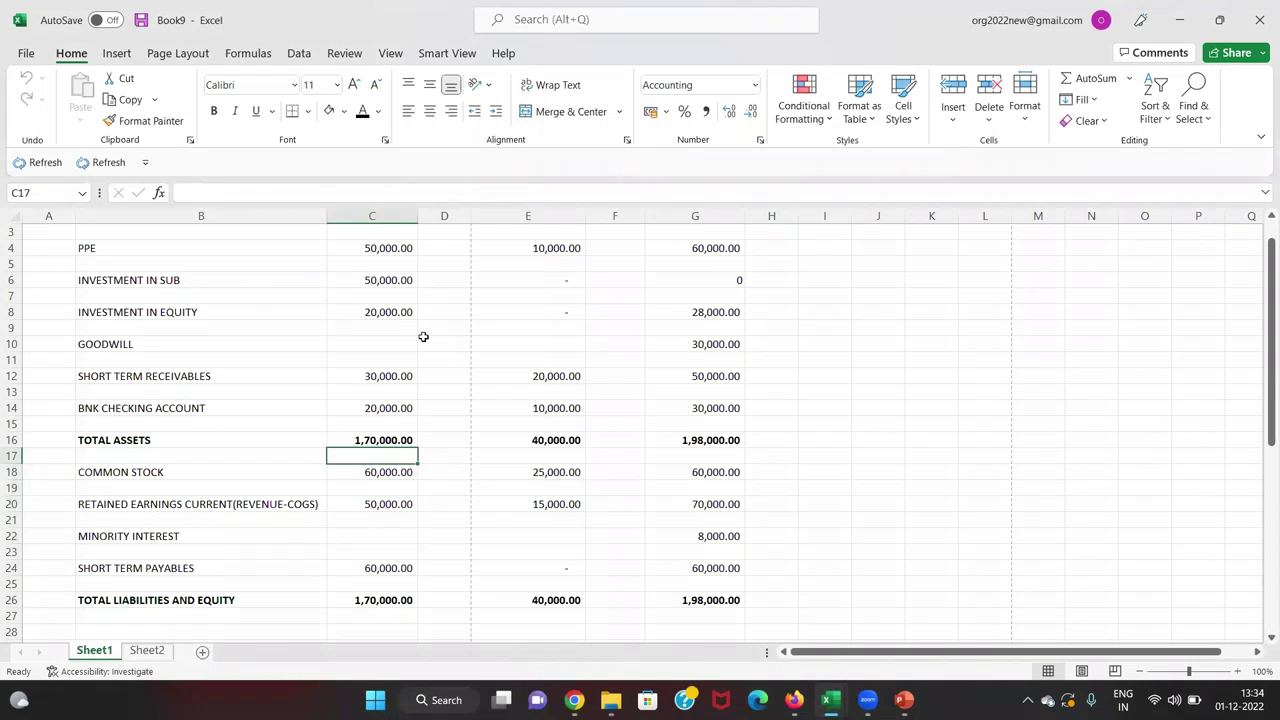
pyautogui.press('Up')
pyautogui.press('Up')
pyautogui.press('Up')
pyautogui.press('Up')
pyautogui.press('Up')
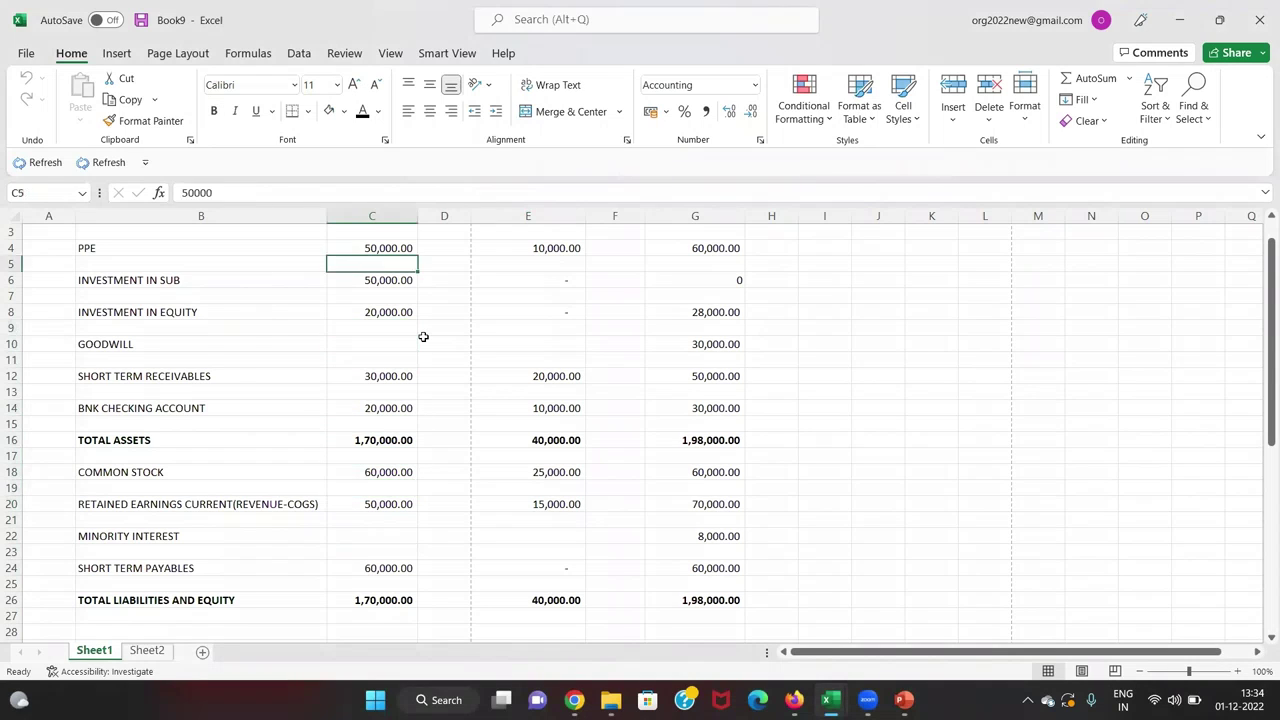
# Look over the column headings and the holding's PPE and investment lines in Book9
pyautogui.press('Up')
pyautogui.press('Up')
pyautogui.press('Right')
pyautogui.press('Down')
pyautogui.press('Right')
pyautogui.press('Down')
pyautogui.press('Left')
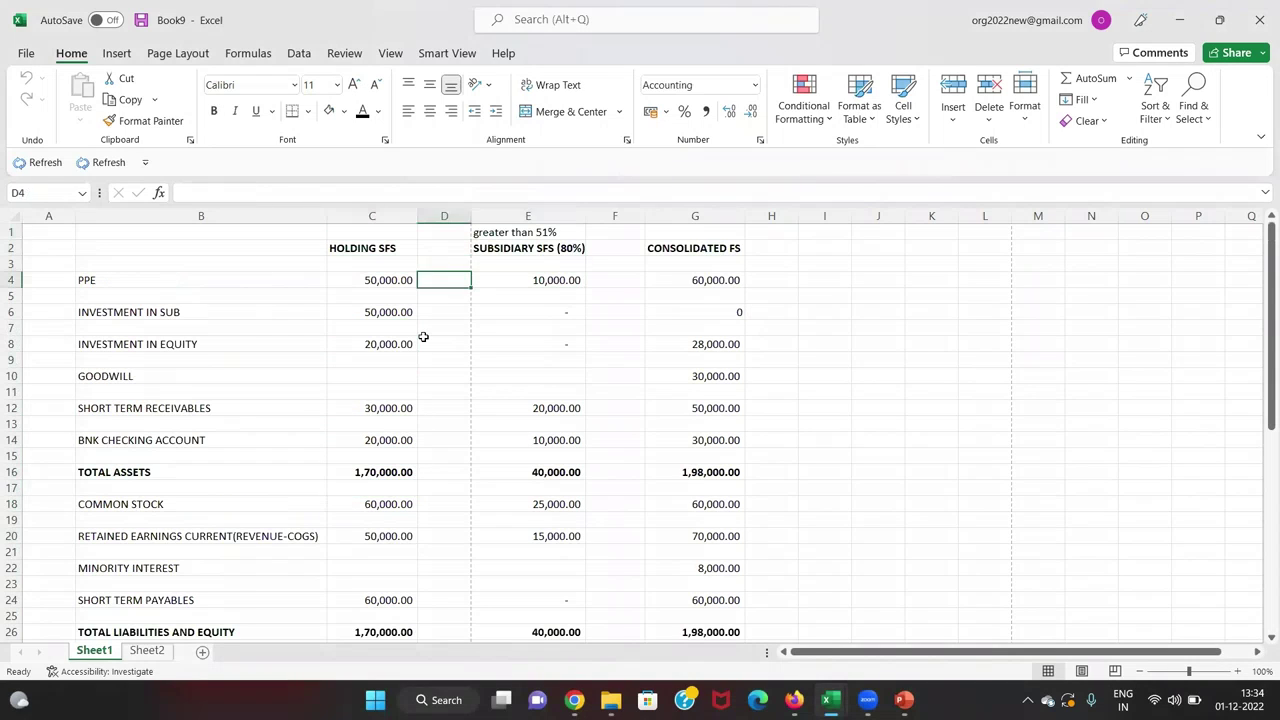
pyautogui.press('Left')
pyautogui.press('Down')
pyautogui.press('Down')
pyautogui.press('Down')
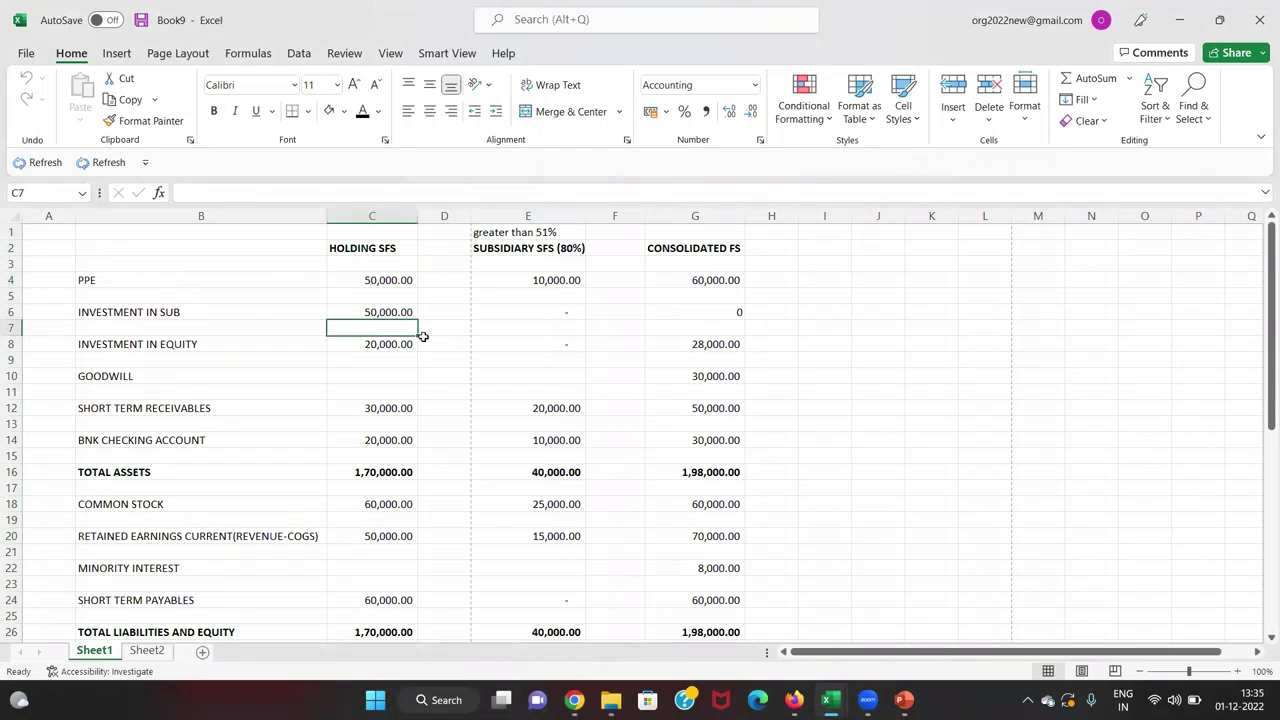
# Switch to Book10 and review the entity columns on the data input sheet down to C503's income accounts
pyautogui.hotkey('alt', 'Tab')
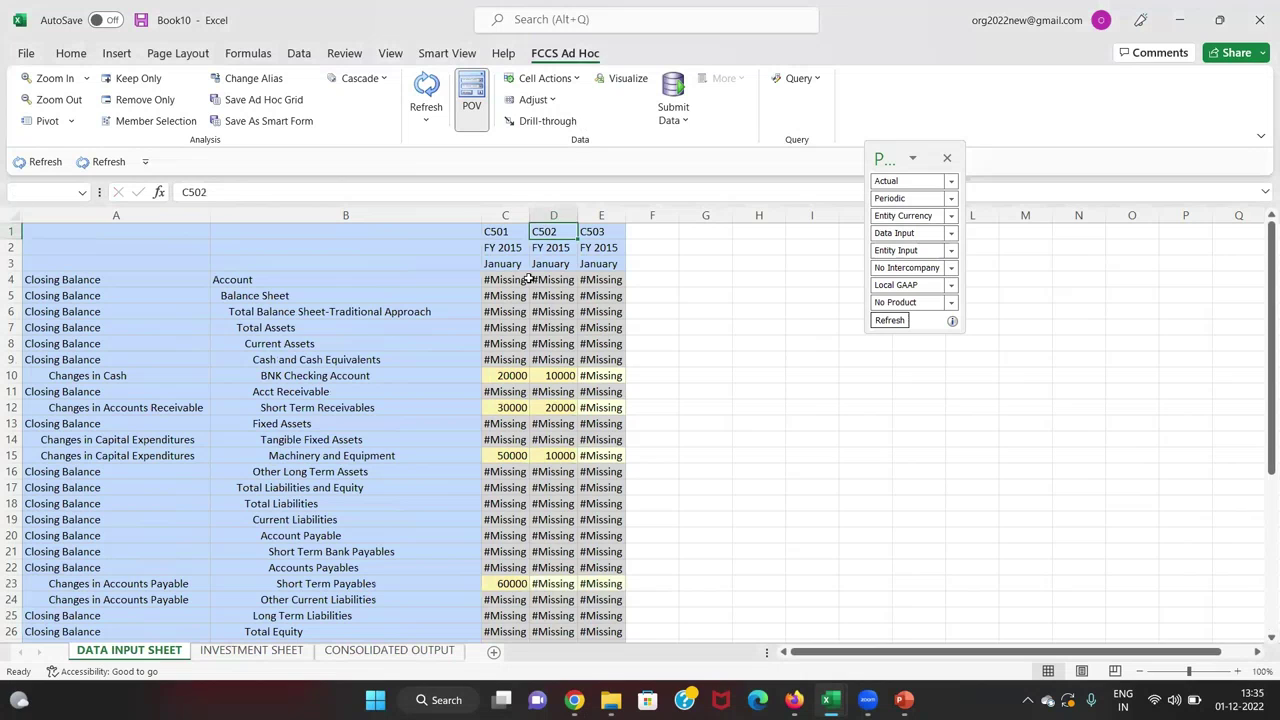
pyautogui.press('Down')
pyautogui.press('Down')
pyautogui.press('Down')
pyautogui.press('Down')
pyautogui.press('Down')
pyautogui.press('Down')
pyautogui.press('Down')
pyautogui.press('Down')
pyautogui.press('Down')
pyautogui.press('Down')
pyautogui.press('Down')
pyautogui.press('Down')
pyautogui.press('Down')
pyautogui.press('Down')
pyautogui.press('Down')
pyautogui.press('Down')
pyautogui.press('Down')
pyautogui.press('Down')
pyautogui.press('Down')
pyautogui.press('Down')
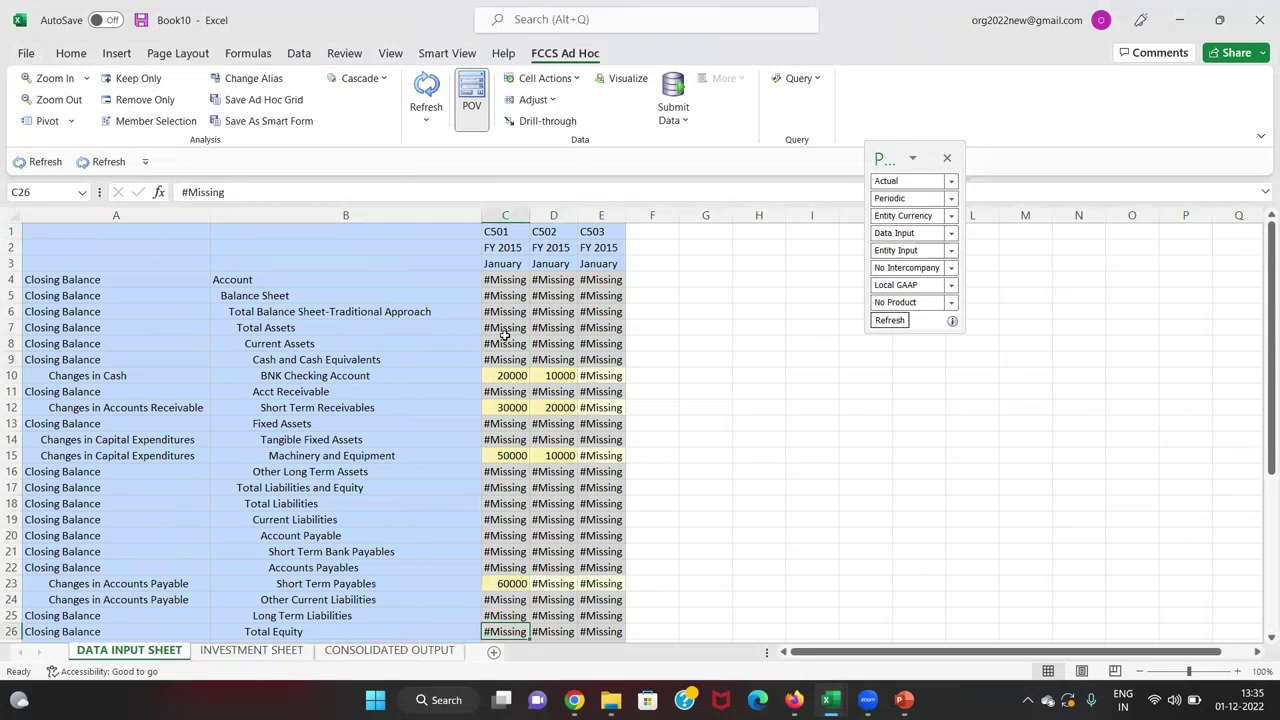
pyautogui.press('Right')
pyautogui.press('Right')
pyautogui.press('Up')
pyautogui.press('Up')
pyautogui.press('Up')
pyautogui.press('Up')
pyautogui.press('Up')
pyautogui.press('Up')
pyautogui.press('Up')
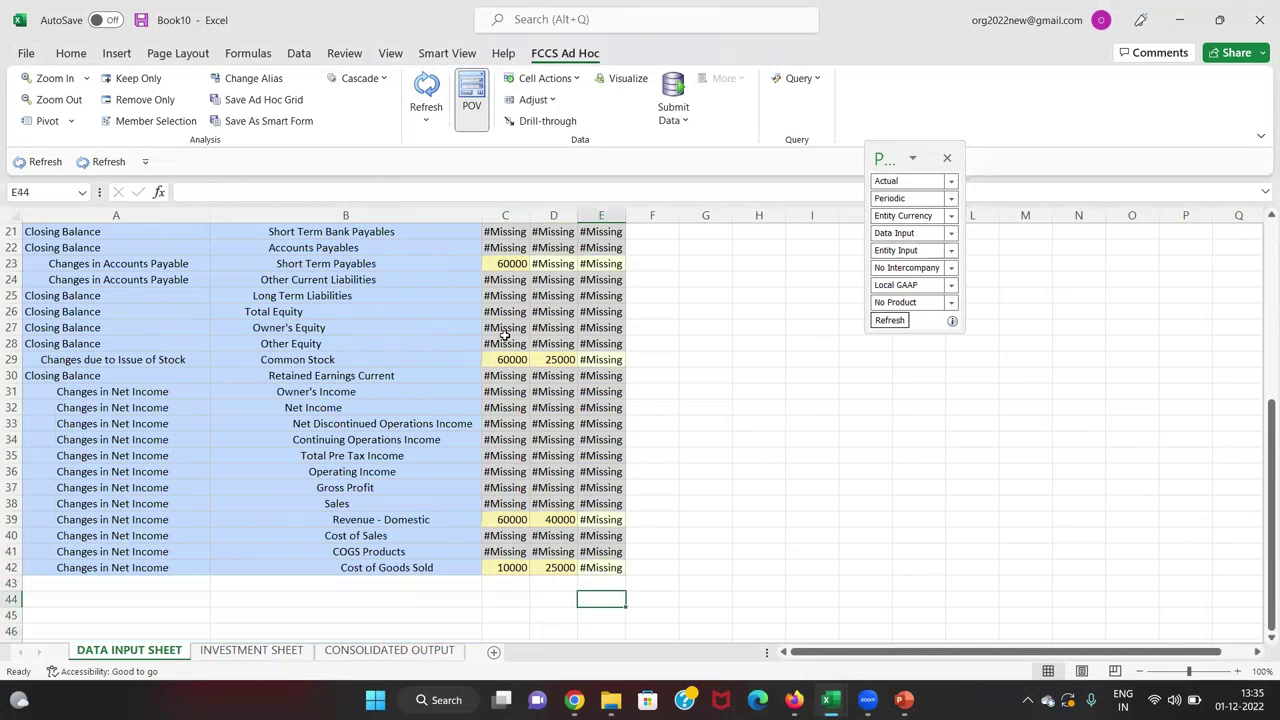
# Return to Book9 and go through the holding and subsidiary balance sheet lines
pyautogui.hotkey('alt', 'Tab')
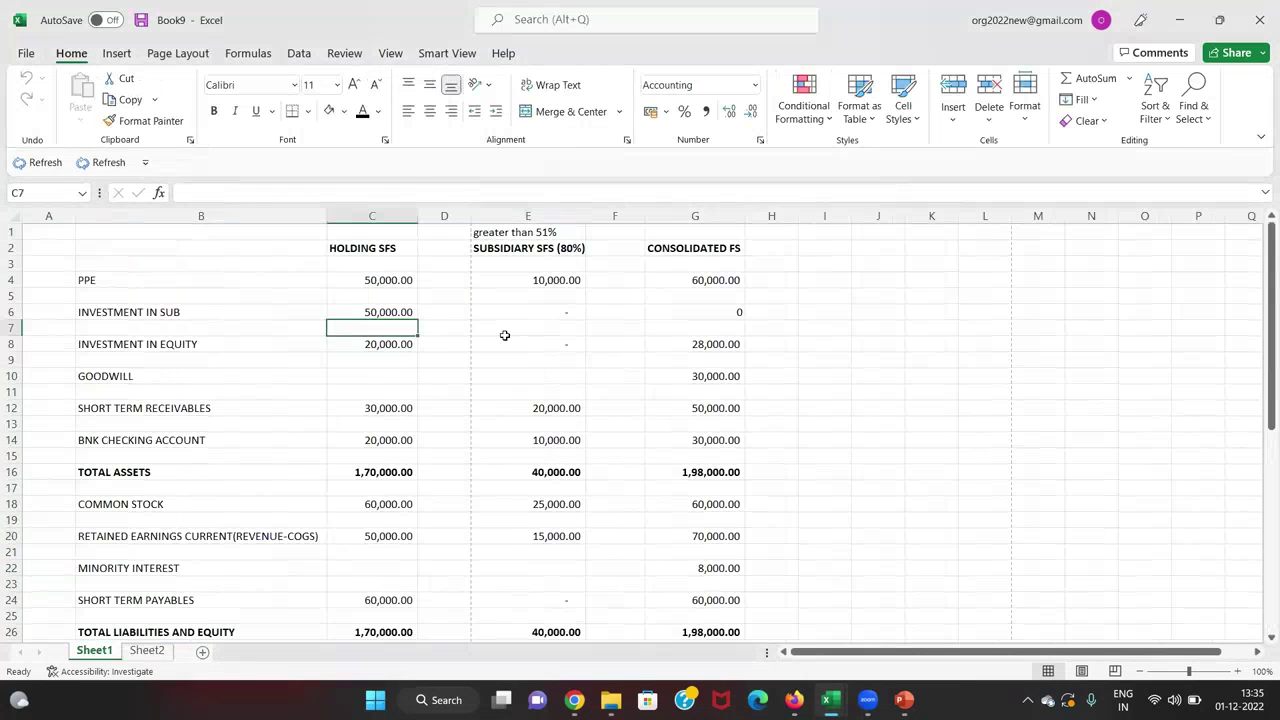
pyautogui.press('Down')
pyautogui.press('Down')
pyautogui.press('Right')
pyautogui.press('Down')
pyautogui.press('Down')
pyautogui.press('Down')
pyautogui.press('Down')
pyautogui.press('Down')
pyautogui.press('Down')
pyautogui.press('Down')
pyautogui.press('Down')
pyautogui.press('Down')
pyautogui.press('Down')
pyautogui.press('Down')
pyautogui.press('Down')
pyautogui.press('Down')
pyautogui.press('Down')
pyautogui.press('Down')
pyautogui.press('Down')
pyautogui.press('Down')
pyautogui.press('Down')
pyautogui.press('Down')
pyautogui.press('Down')
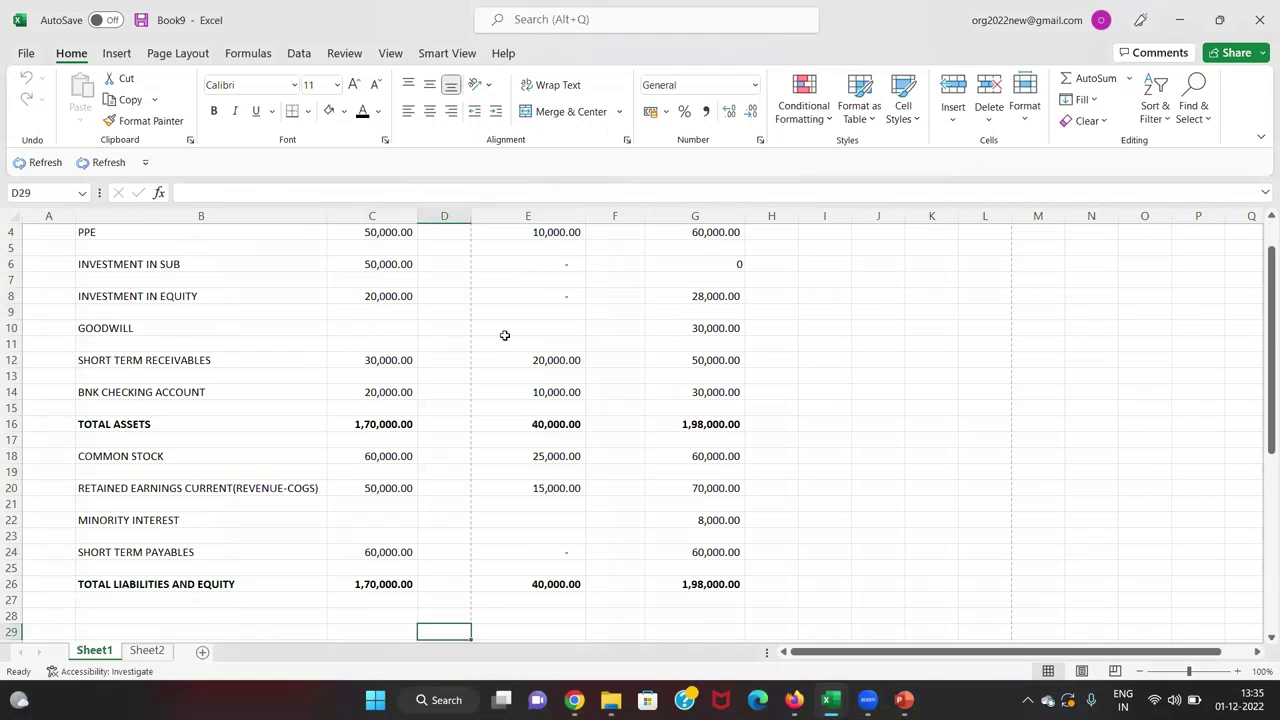
pyautogui.press('Up')
pyautogui.press('Up')
pyautogui.press('Up')
pyautogui.press('Left')
pyautogui.press('Up')
pyautogui.press('Up')
pyautogui.press('Up')
pyautogui.press('Up')
pyautogui.press('Up')
pyautogui.press('Up')
pyautogui.press('Up')
pyautogui.press('Up')
pyautogui.press('Up')
pyautogui.press('Up')
pyautogui.press('Up')
pyautogui.press('Up')
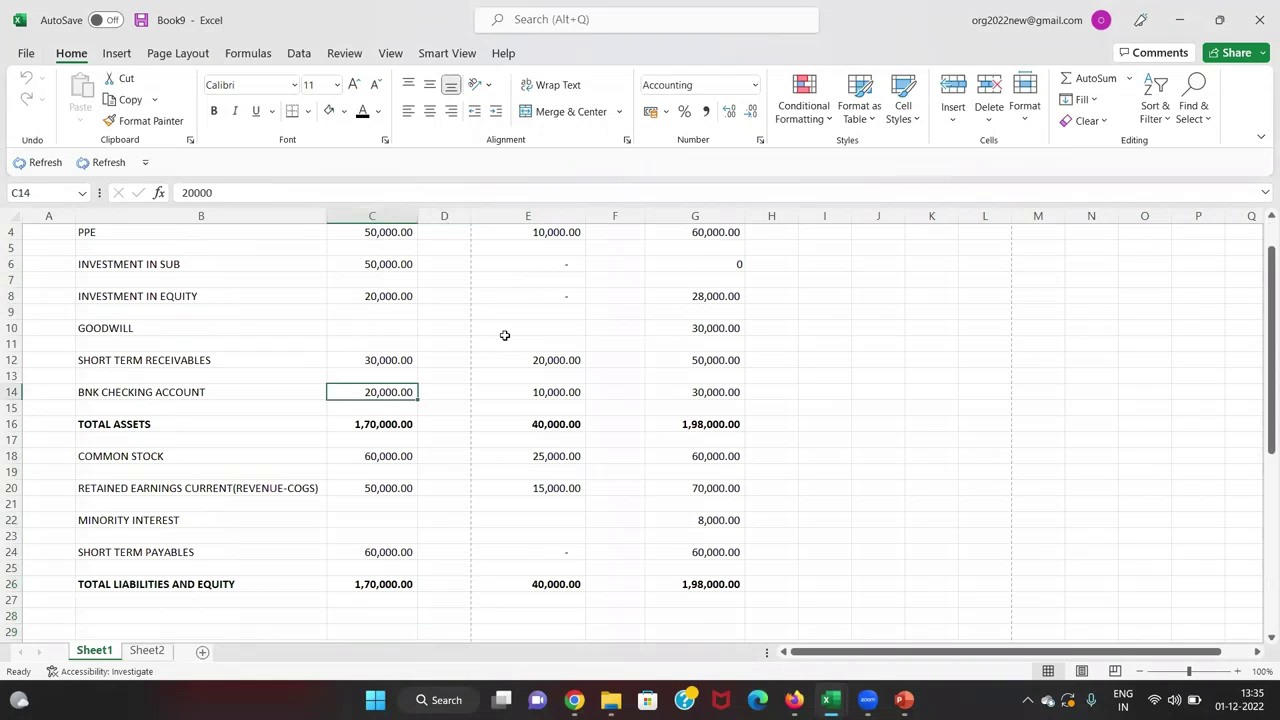
pyautogui.press('Right')
pyautogui.press('Right')
pyautogui.press('Up')
# Check the note on the associate's current-year retained earnings and 40% holding below the balance sheet in Book9
pyautogui.press('Down')
pyautogui.press('Down')
pyautogui.press('Down')
pyautogui.press('Down')
pyautogui.press('Down')
pyautogui.press('Down')
pyautogui.press('Down')
pyautogui.press('Down')
pyautogui.press('Down')
pyautogui.press('Down')
pyautogui.press('Down')
pyautogui.press('Down')
pyautogui.press('Down')
pyautogui.press('Down')
pyautogui.press('Down')
pyautogui.press('Down')
pyautogui.press('Down')
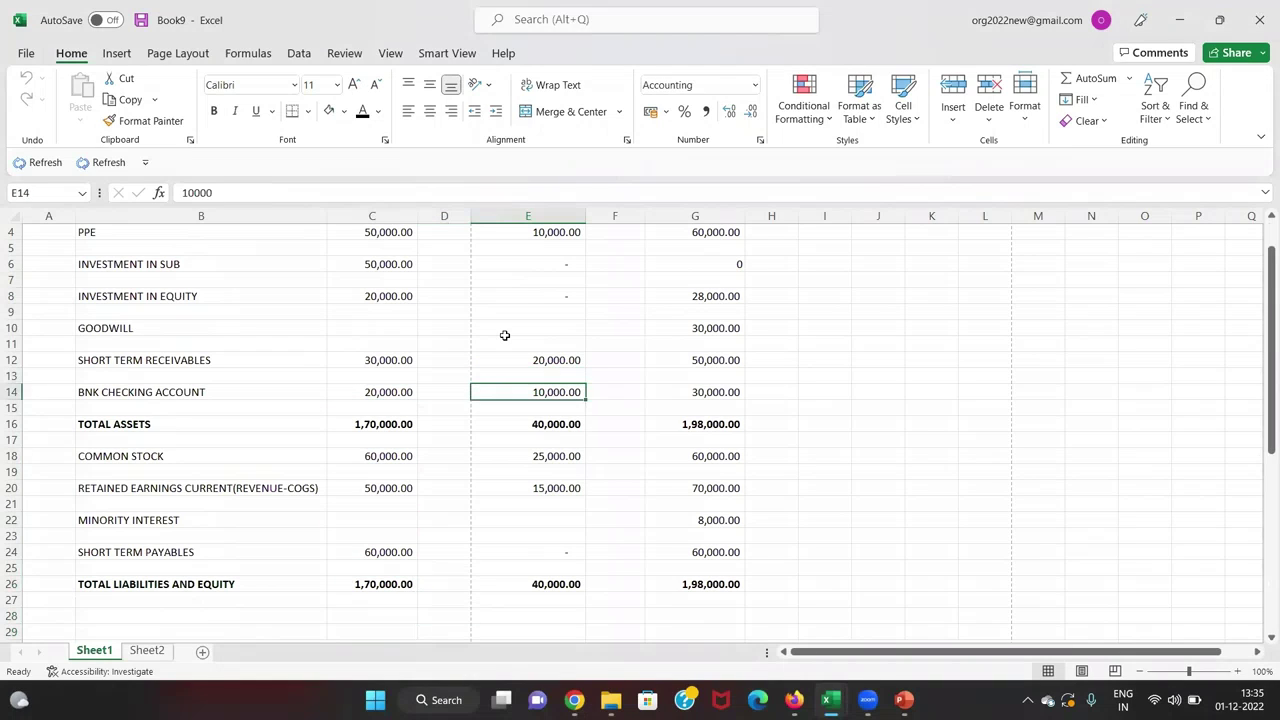
pyautogui.press('Down')
pyautogui.press('Down')
pyautogui.press('Down')
pyautogui.press('Down')
pyautogui.press('Down')
pyautogui.press('Down')
pyautogui.press('Down')
pyautogui.press('Down')
pyautogui.press('Left')
pyautogui.press('Left')
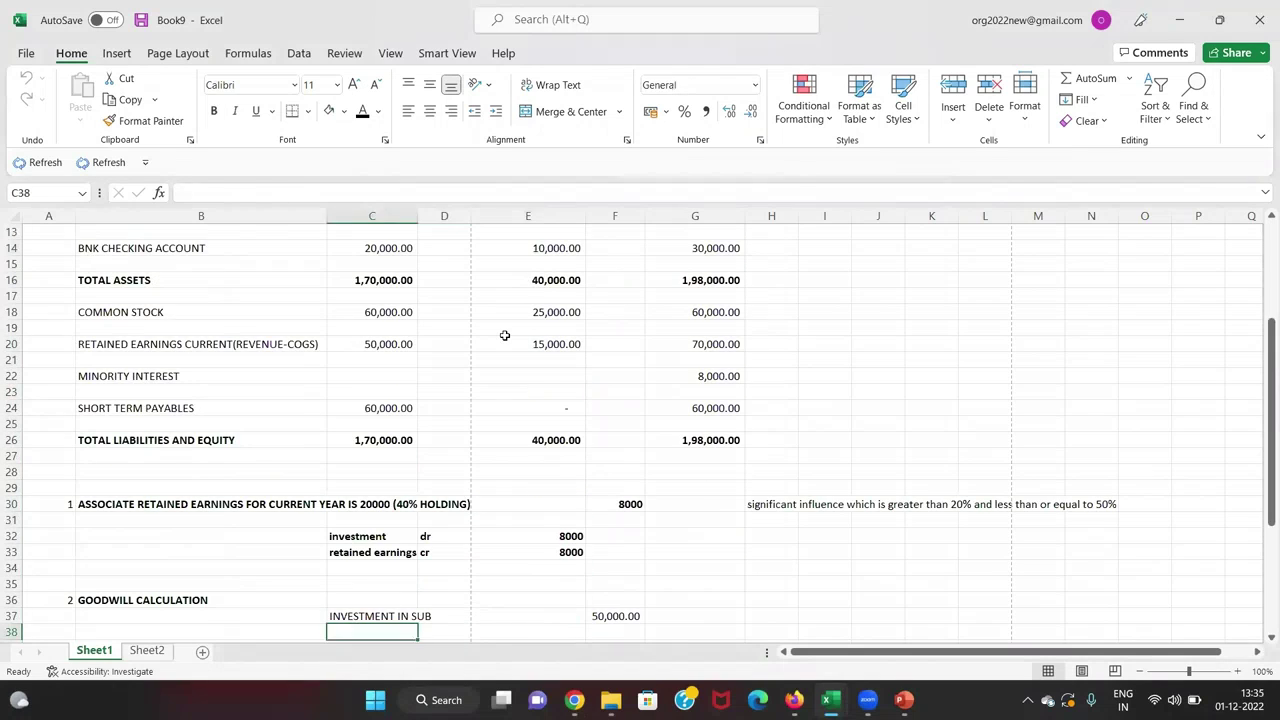
pyautogui.press('Right')
pyautogui.press('Up')
pyautogui.press('Up')
pyautogui.press('Up')
pyautogui.press('Up')
pyautogui.press('Up')
pyautogui.press('Right')
pyautogui.press('Up')
pyautogui.press('Up')
pyautogui.press('Up')
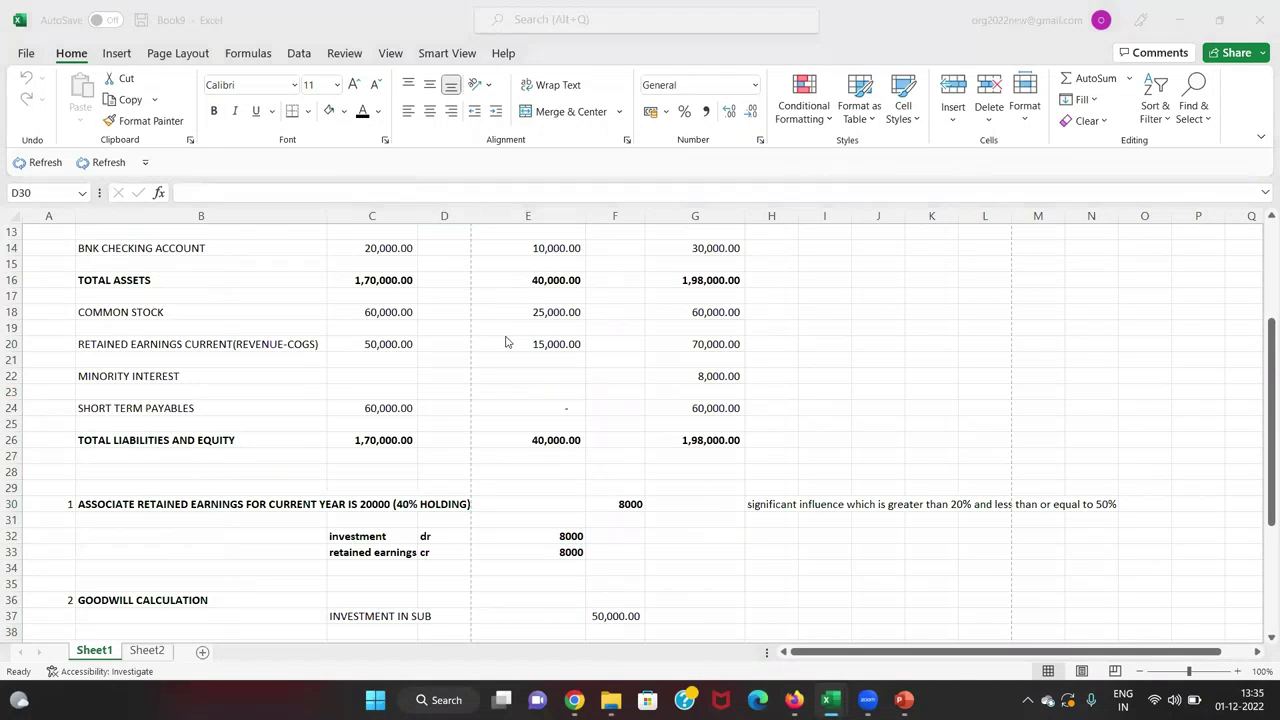
# Switch to Book10 and enter 30000 as C503's Revenue - Domestic
pyautogui.hotkey('ctrl', 'Tab')
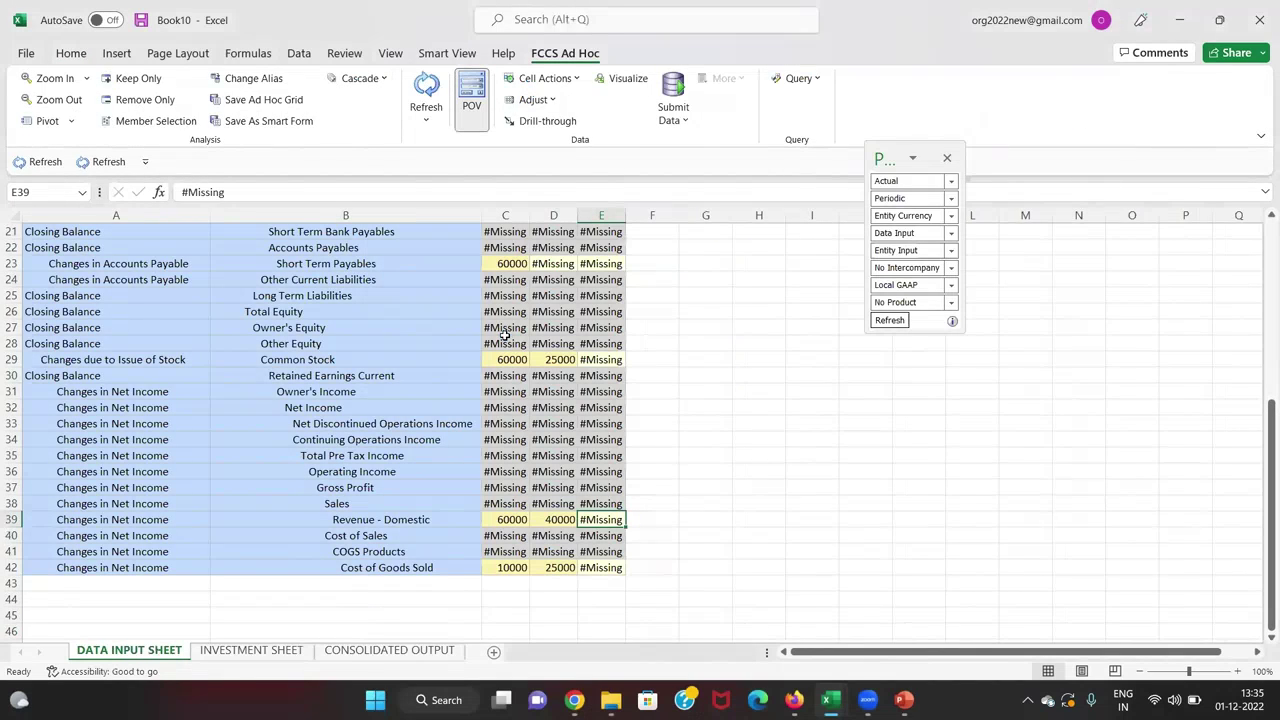
pyautogui.write('30')
pyautogui.press('Down')
# Enter 10000 as C503's Cost of Goods Sold and submit the sheet's data
pyautogui.press('Down')
pyautogui.press('Down')
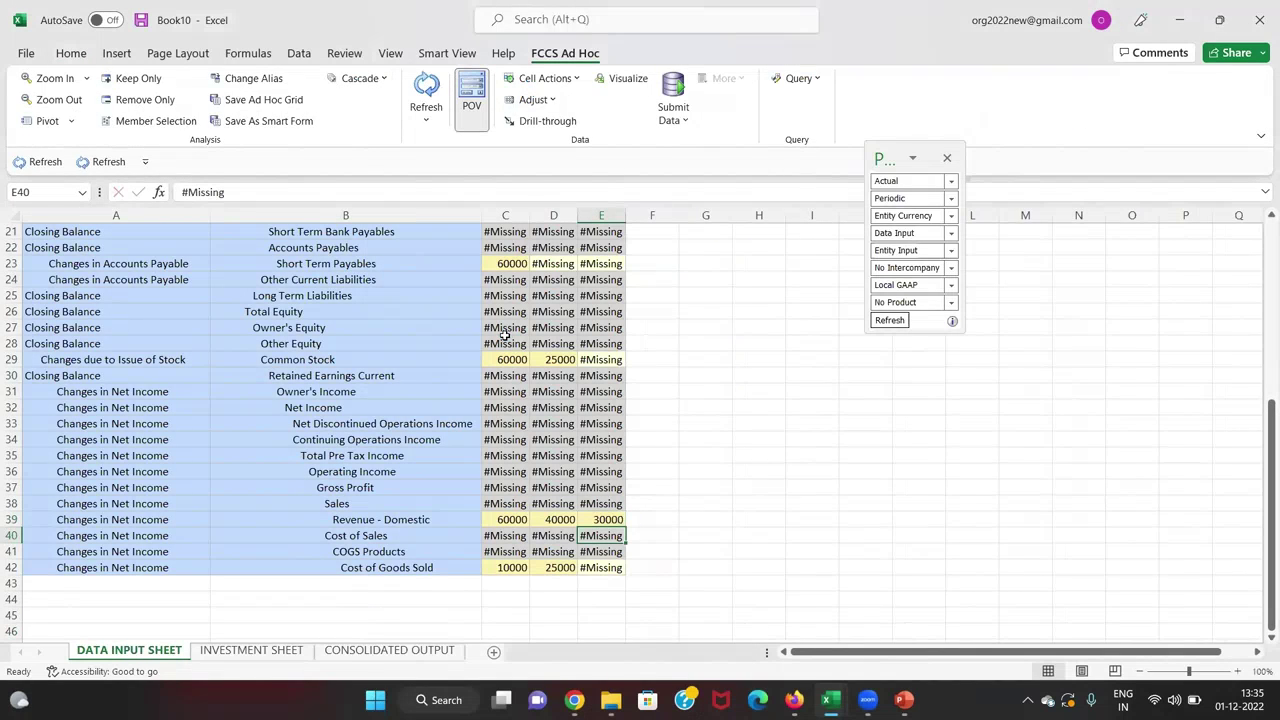
pyautogui.write('1000')
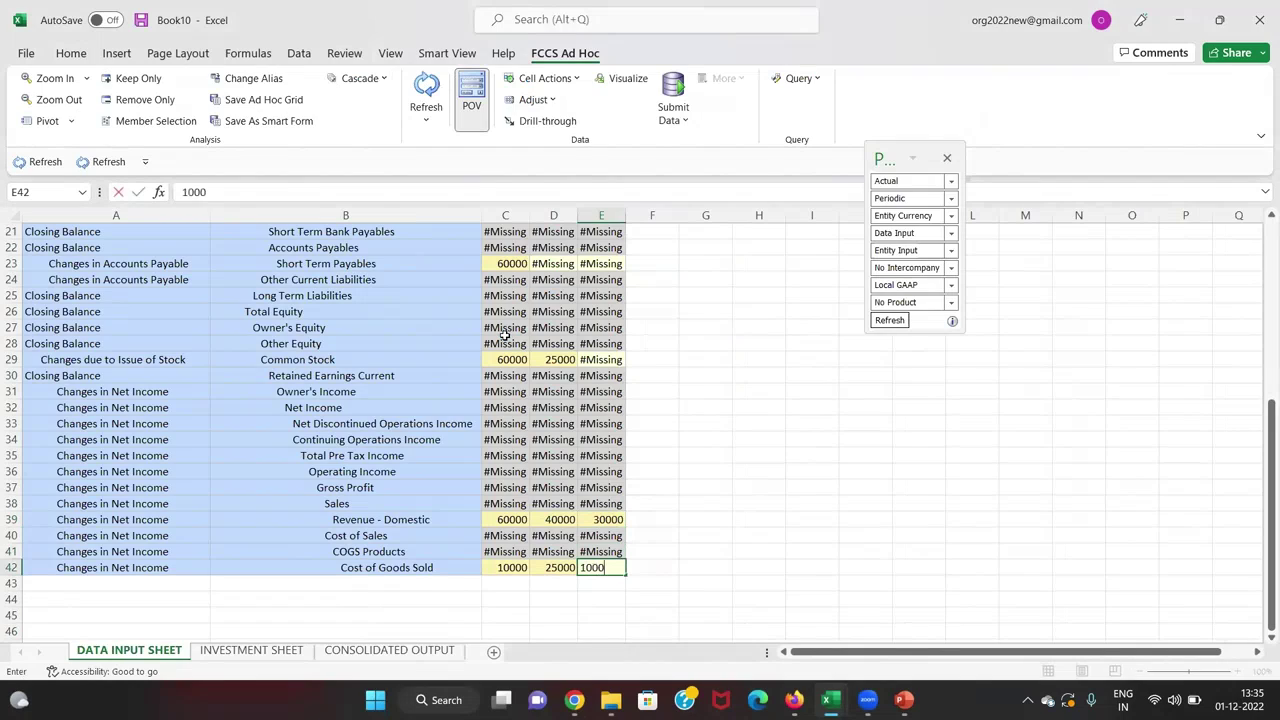
pyautogui.write('0')
pyautogui.press('Return')
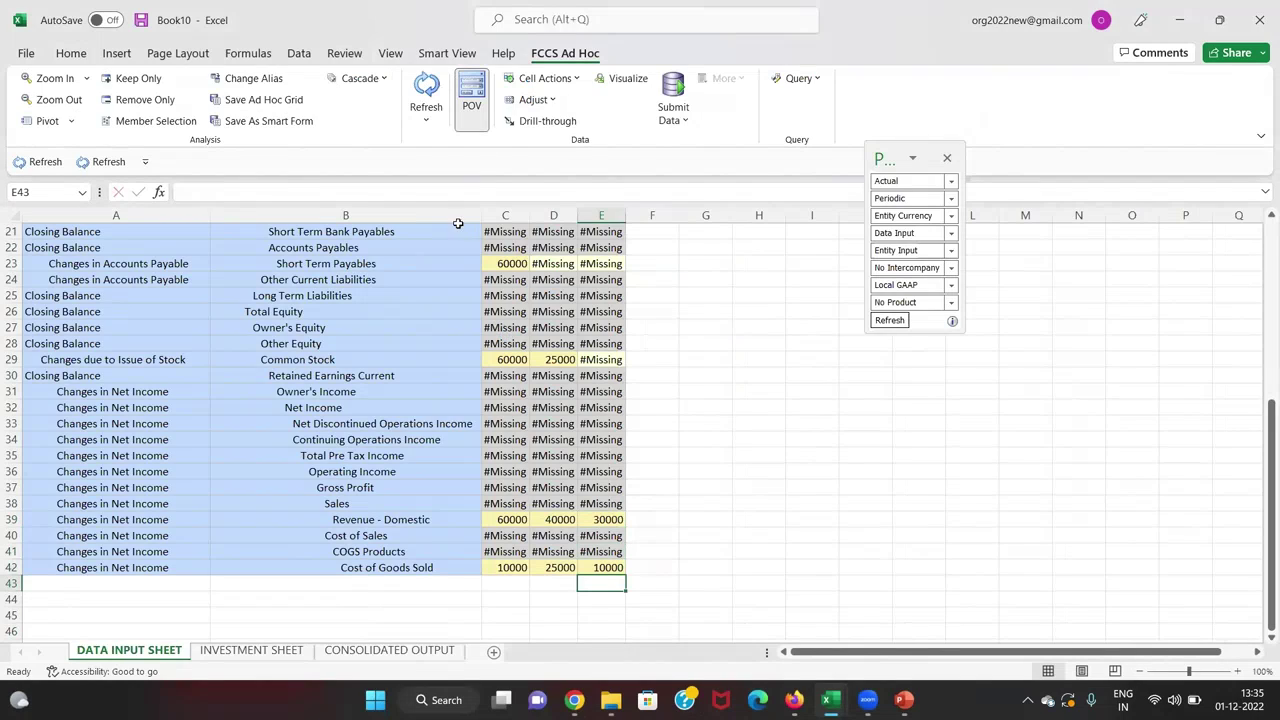
pyautogui.click(678, 106)
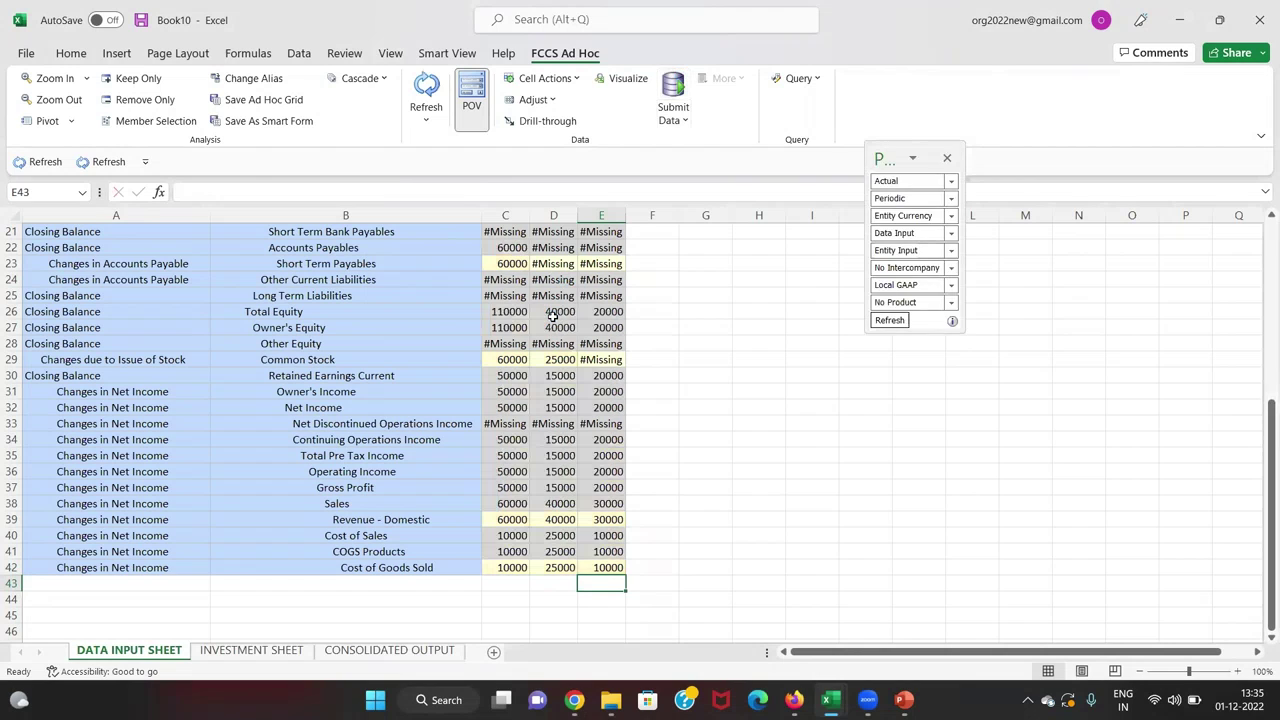
# Review the calculated totals of the three entities from Cost of Goods Sold up to the Balance Sheet account
pyautogui.press('Up')
pyautogui.press('Up')
pyautogui.press('Up')
pyautogui.press('Up')
pyautogui.press('Up')
pyautogui.press('Up')
pyautogui.press('Up')
pyautogui.press('Up')
pyautogui.press('Up')
pyautogui.press('Up')
pyautogui.press('Up')
pyautogui.press('Up')
pyautogui.press('Up')
pyautogui.press('Up')
pyautogui.press('Up')
pyautogui.press('Up')
pyautogui.press('Up')
pyautogui.press('Up')
pyautogui.press('Up')
pyautogui.press('Up')
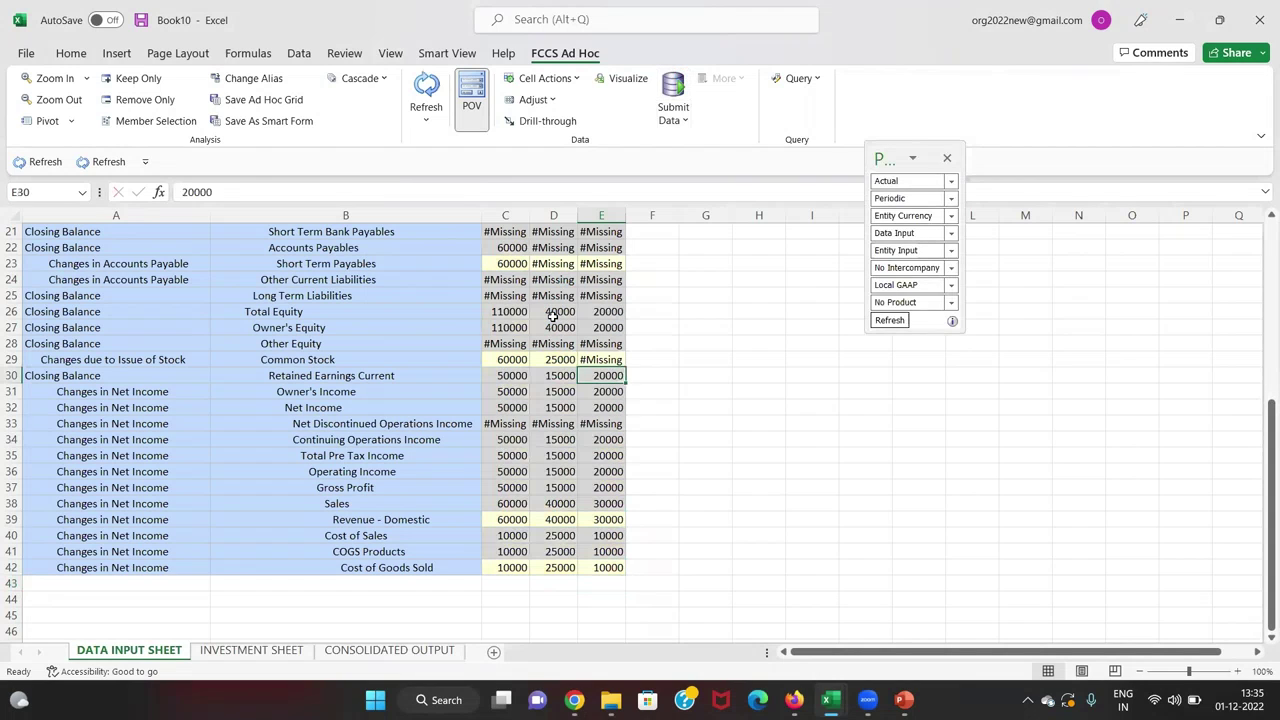
pyautogui.press('Left')
pyautogui.press('Up')
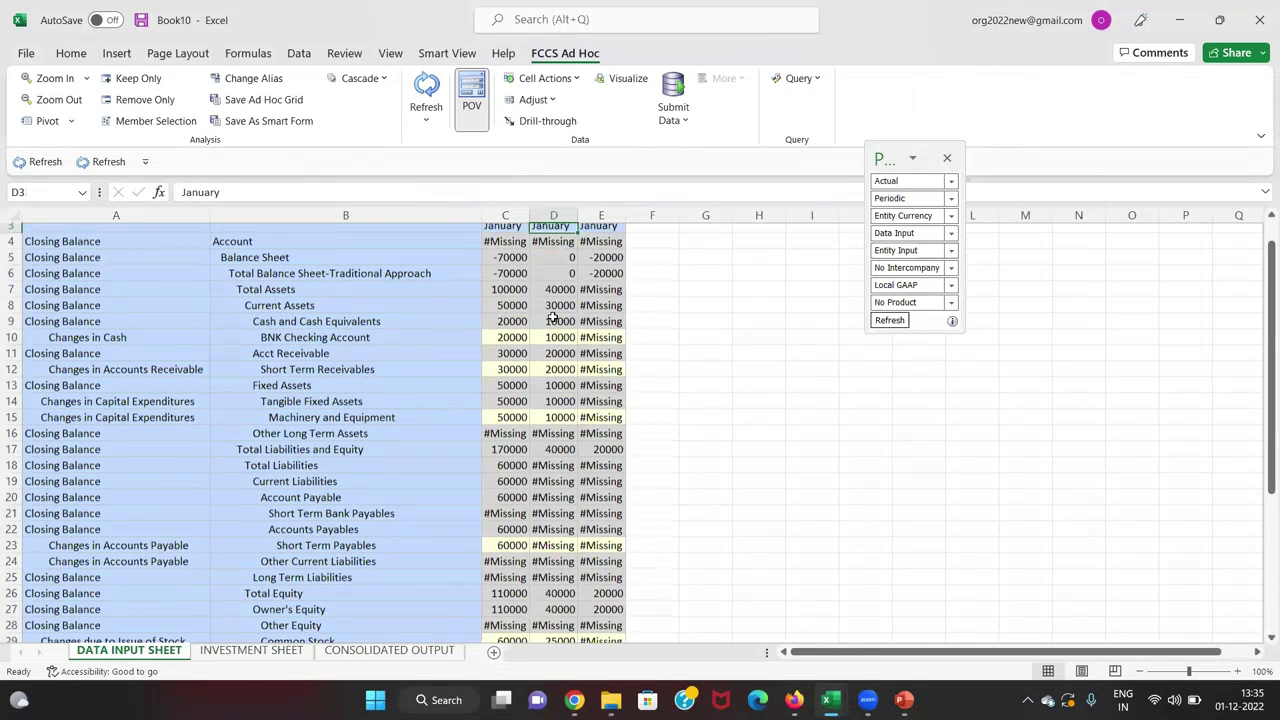
# Review the movement and account members in the DATA INPUT SHEET, from the top rows down to Long Term Liabilities
pyautogui.press('Home')
pyautogui.press('Down')
pyautogui.press('Down')
pyautogui.press('Down')
pyautogui.press('Down')
pyautogui.press('Down')
pyautogui.press('Down')
pyautogui.press('Down')
pyautogui.press('Down')
pyautogui.press('Down')
pyautogui.press('Down')
pyautogui.press('Down')
pyautogui.press('Down')
pyautogui.press('Down')
pyautogui.press('Down')
pyautogui.press('Down')
pyautogui.press('Down')
pyautogui.press('Down')
pyautogui.press('Down')
pyautogui.press('Down')
pyautogui.press('Down')
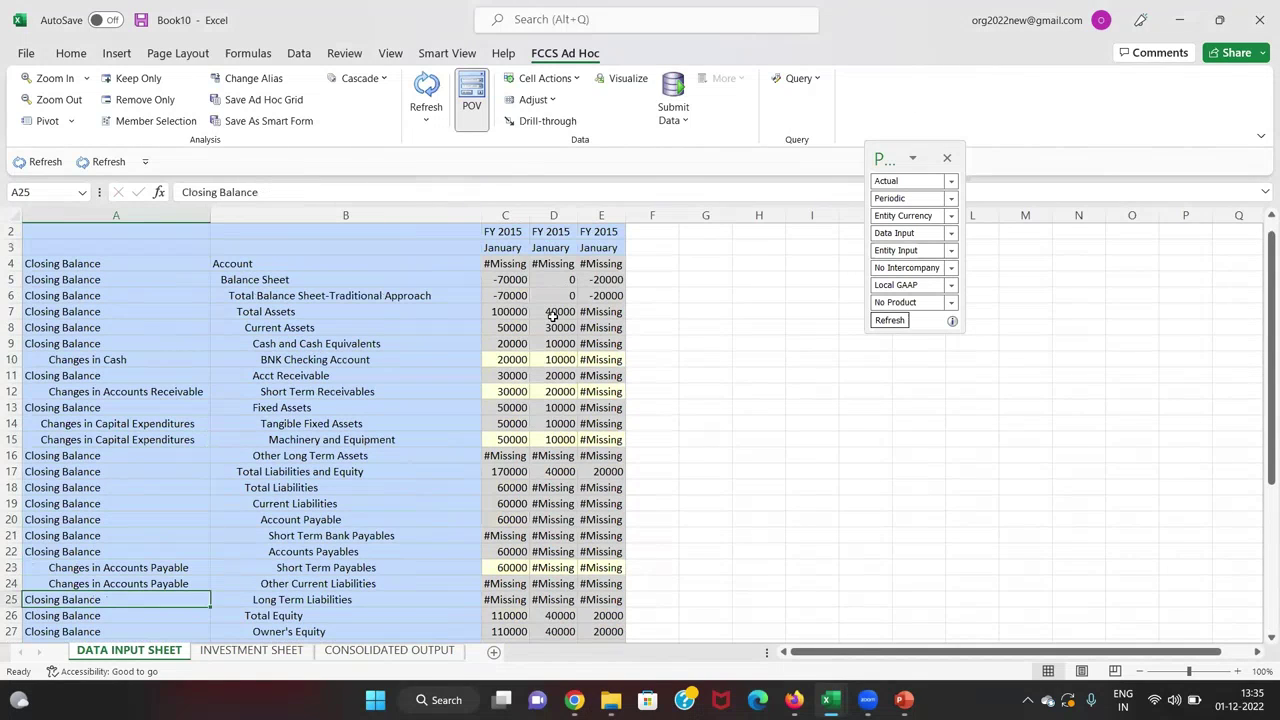
pyautogui.press('Up')
pyautogui.press('Up')
pyautogui.press('Up')
pyautogui.press('Up')
pyautogui.press('Right')
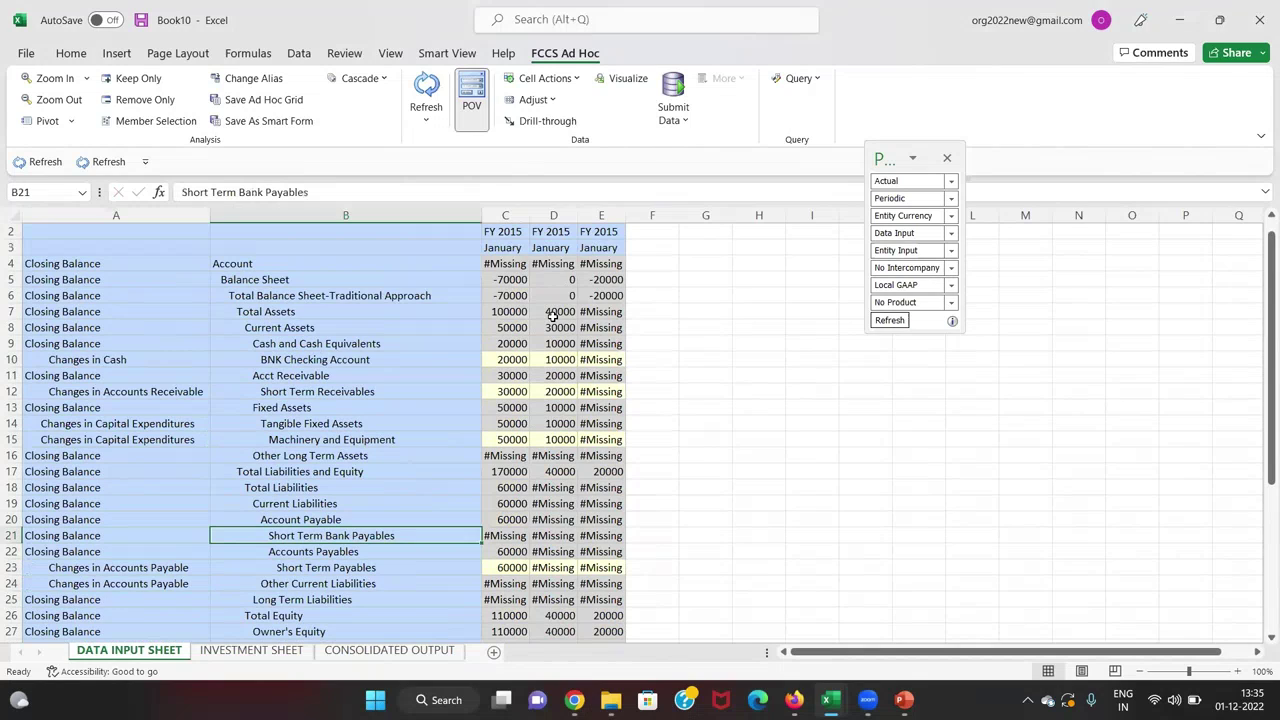
# Open the INVESTMENT SHEET and check the intercompany, entity, year and period headers above the C502 ICP column
pyautogui.click(253, 651)
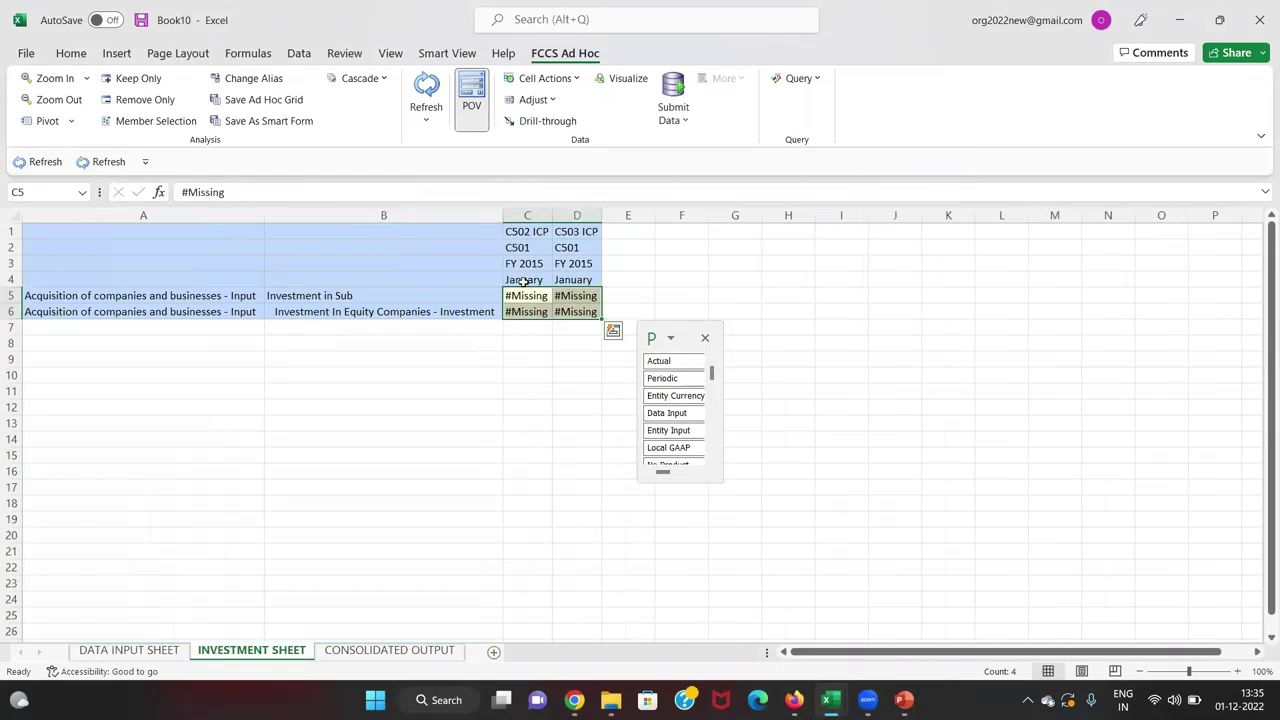
pyautogui.click(533, 292)
pyautogui.press('Up')
pyautogui.press('Up')
pyautogui.press('Up')
pyautogui.press('Up')
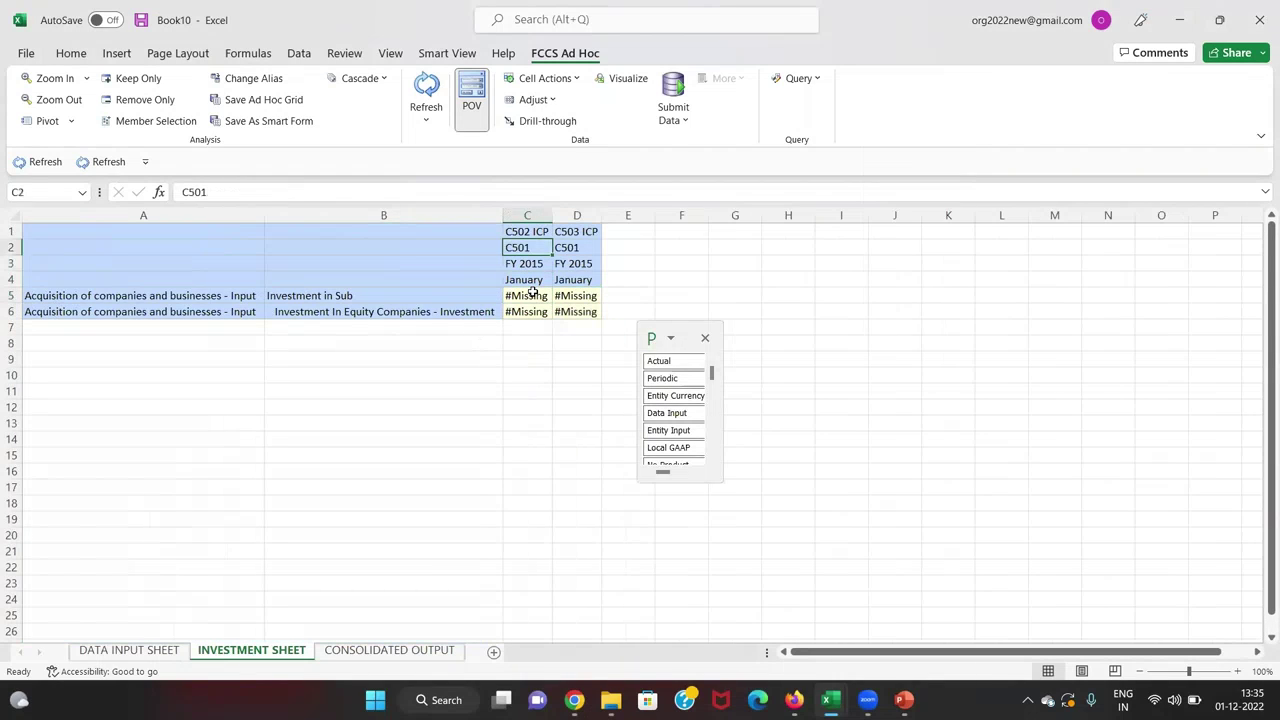
pyautogui.press('Down')
pyautogui.press('Down')
pyautogui.press('Down')
pyautogui.press('Down')
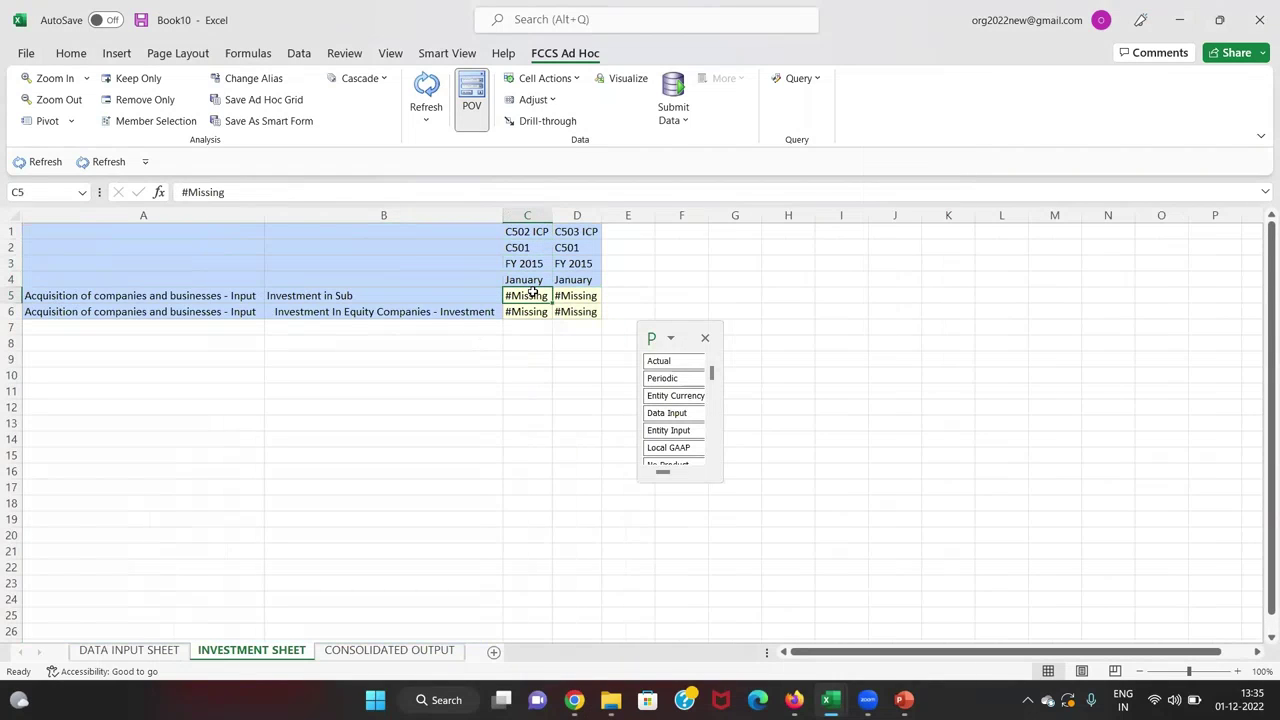
# Switch to Book9 and look up the holding's INVESTMENT IN SUB amount in its balance sheet
pyautogui.hotkey('alt', 'Tab')
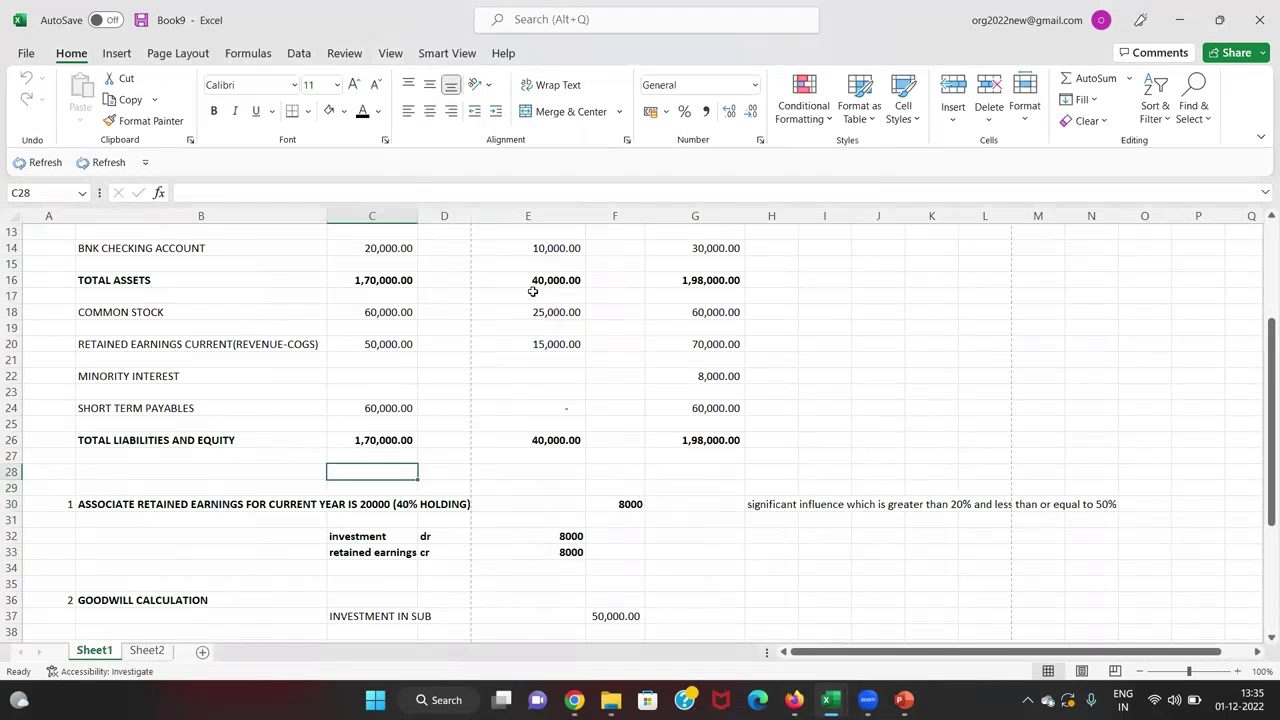
pyautogui.press('Up')
pyautogui.press('Up')
pyautogui.press('Up')
pyautogui.press('Up')
pyautogui.press('Up')
pyautogui.press('Up')
pyautogui.press('Up')
pyautogui.press('Up')
pyautogui.press('Up')
pyautogui.press('Up')
pyautogui.press('Up')
pyautogui.press('Up')
pyautogui.press('Up')
pyautogui.press('Up')
pyautogui.press('Up')
pyautogui.press('Up')
pyautogui.press('Up')
pyautogui.press('Up')
pyautogui.press('Up')
pyautogui.press('Up')
pyautogui.press('Down')
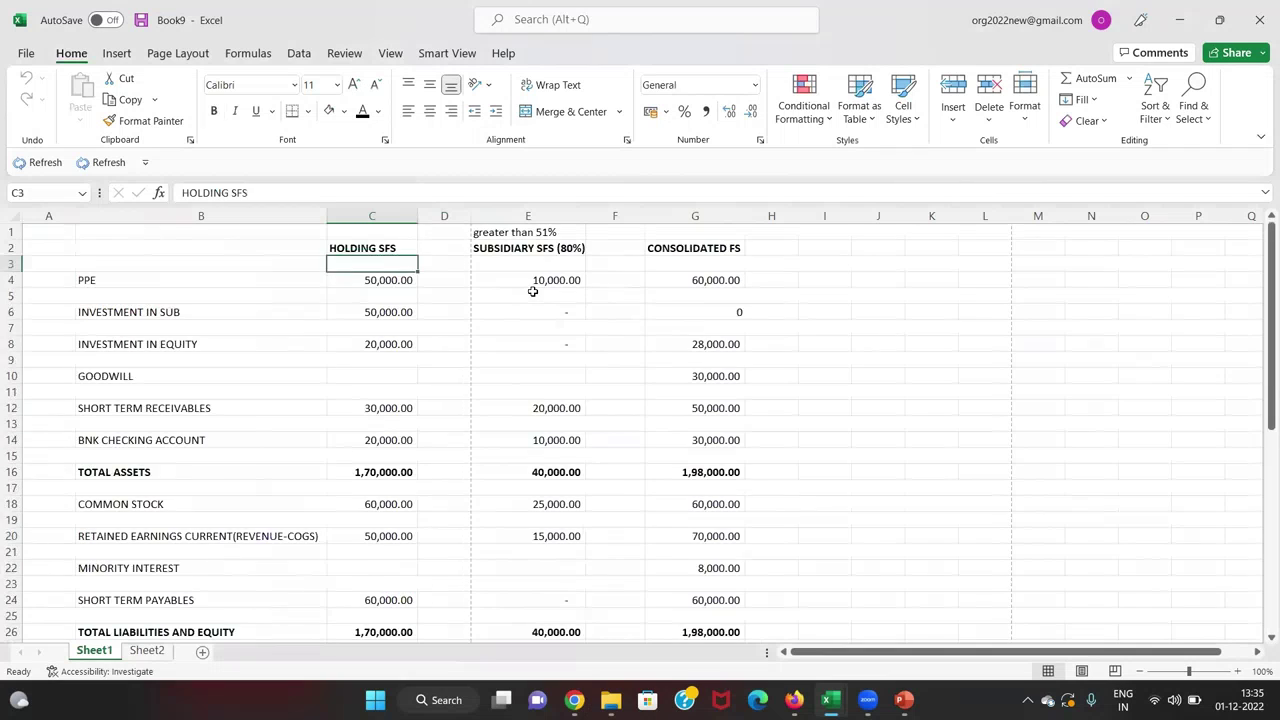
pyautogui.press('Down')
pyautogui.press('Down')
pyautogui.press('Down')
# Return to Book10 and enter 50000 as C501's Investment in Sub against C502 ICP
pyautogui.hotkey('alt', 'Tab')
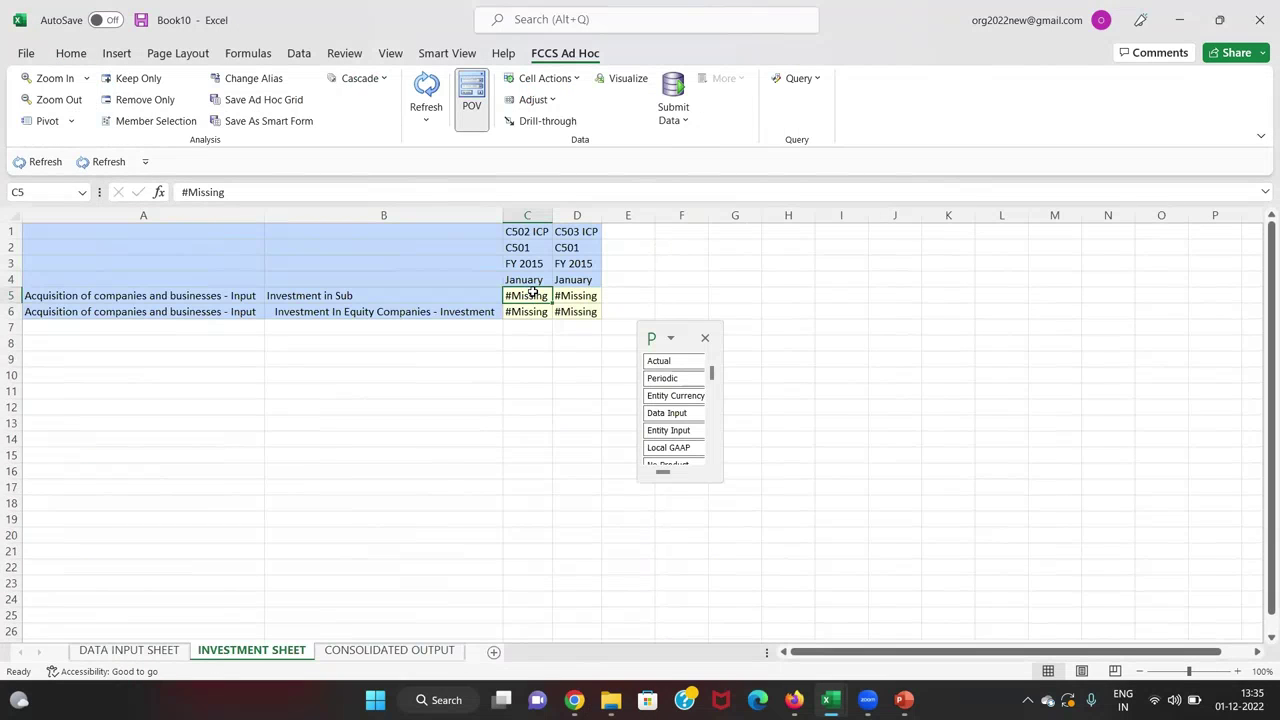
pyautogui.write('50000')
pyautogui.press('Return')
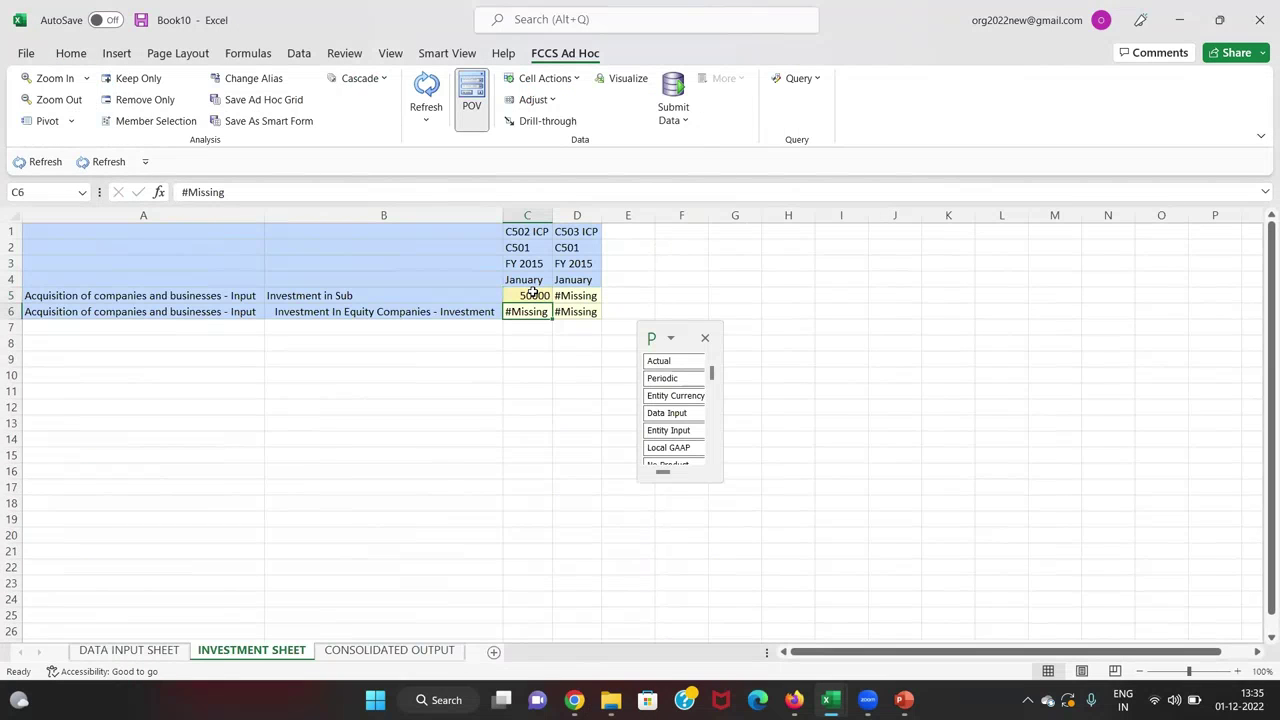
# Enter 20000 as C501's Investment In Equity Companies - Investment against C503 ICP, checking Book9 for the figure, and submit the data
pyautogui.press('Right')
pyautogui.hotkey('alt', 'Tab')
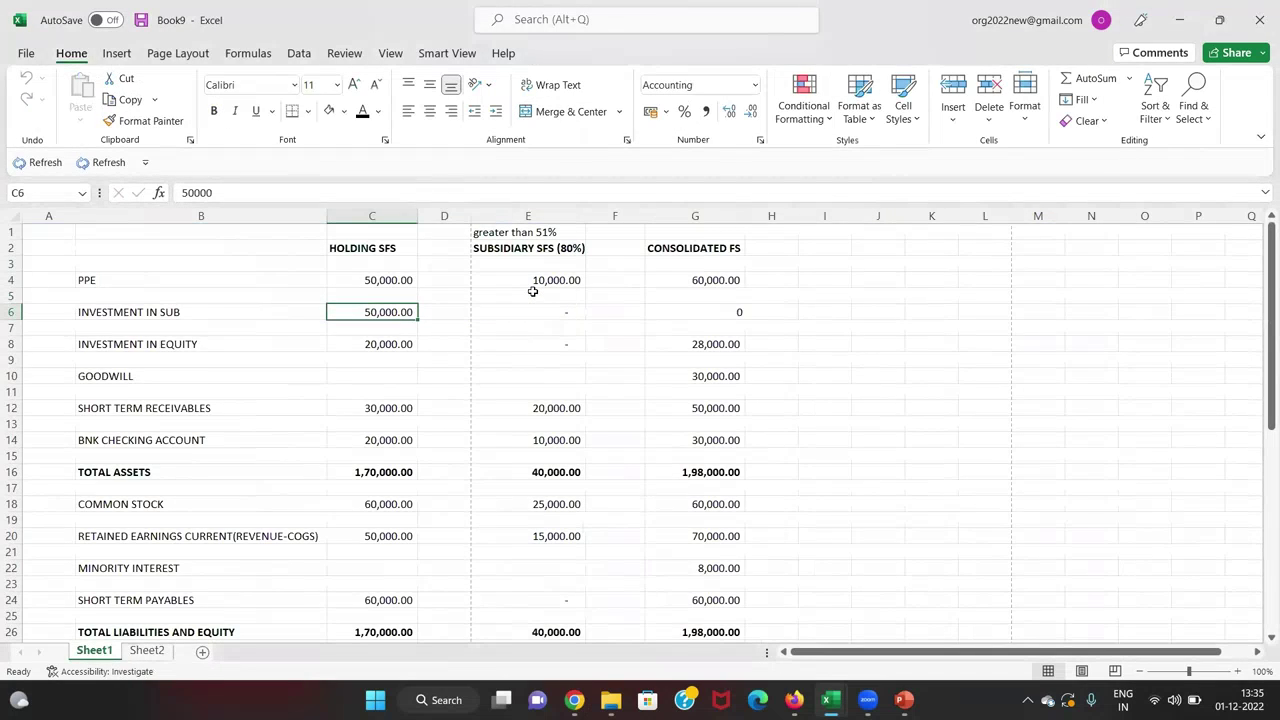
pyautogui.hotkey('alt', 'Tab')
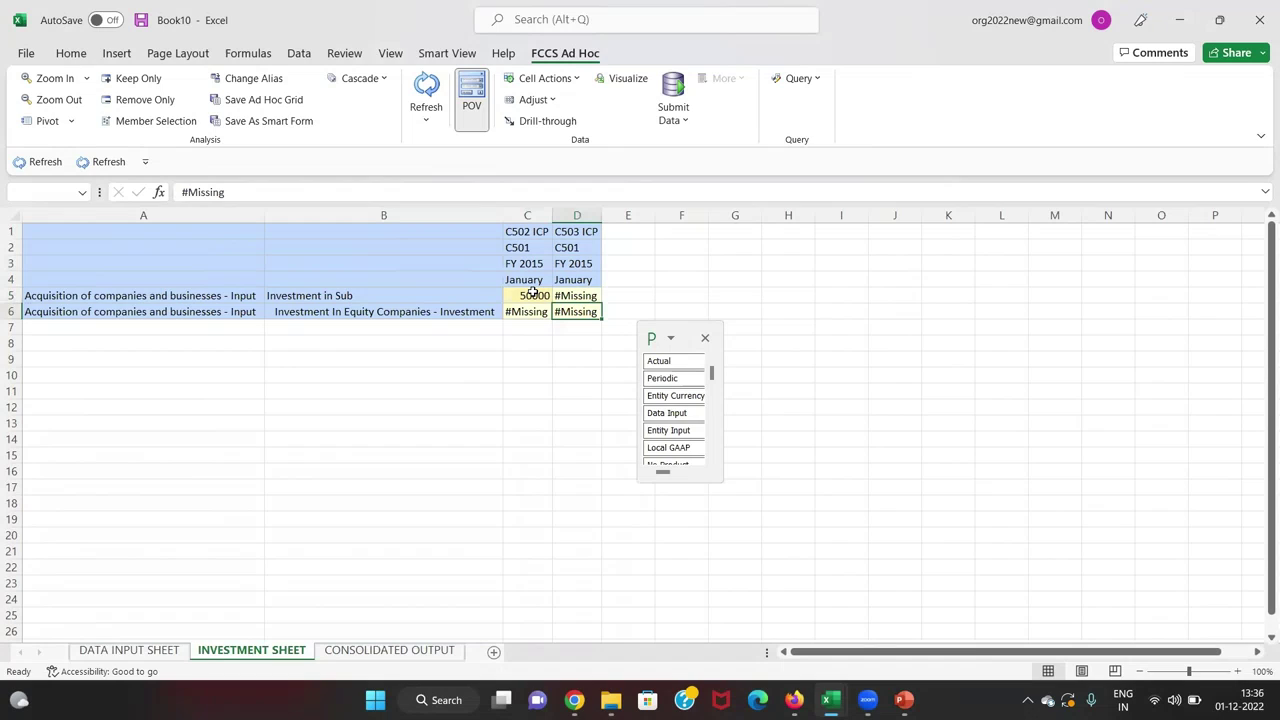
pyautogui.write('20000')
pyautogui.press('Return')
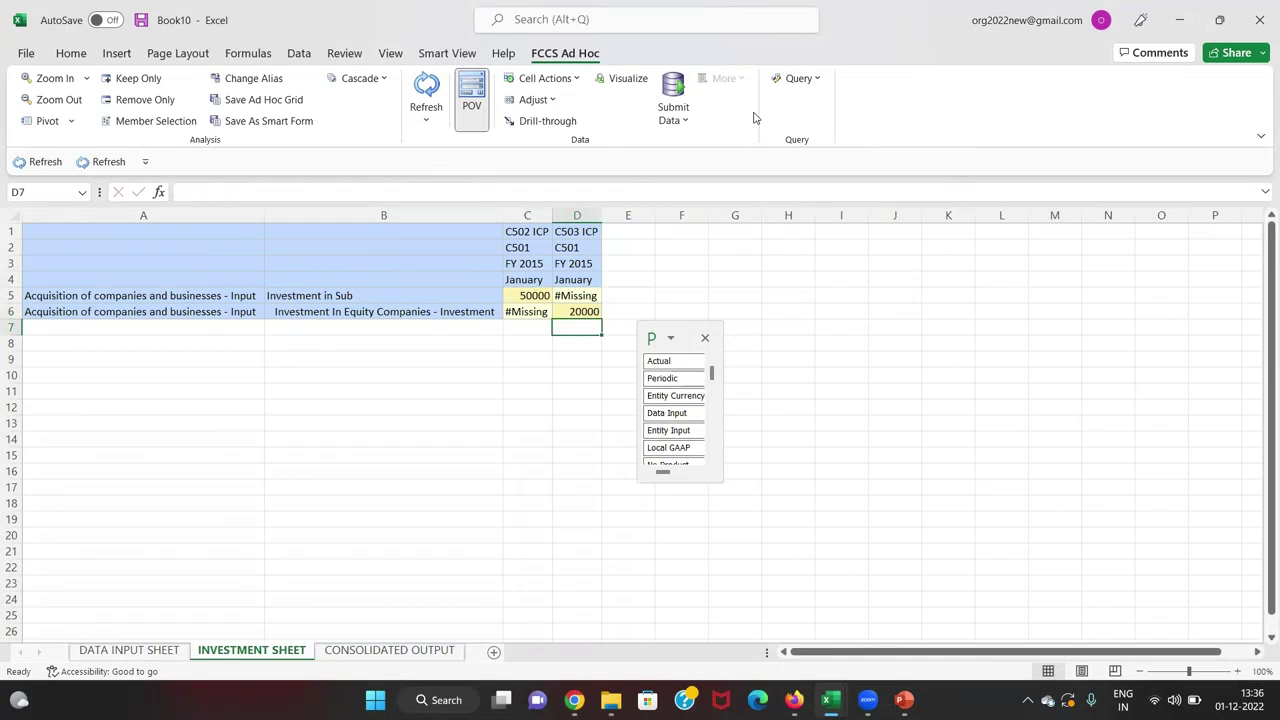
pyautogui.click(673, 95)
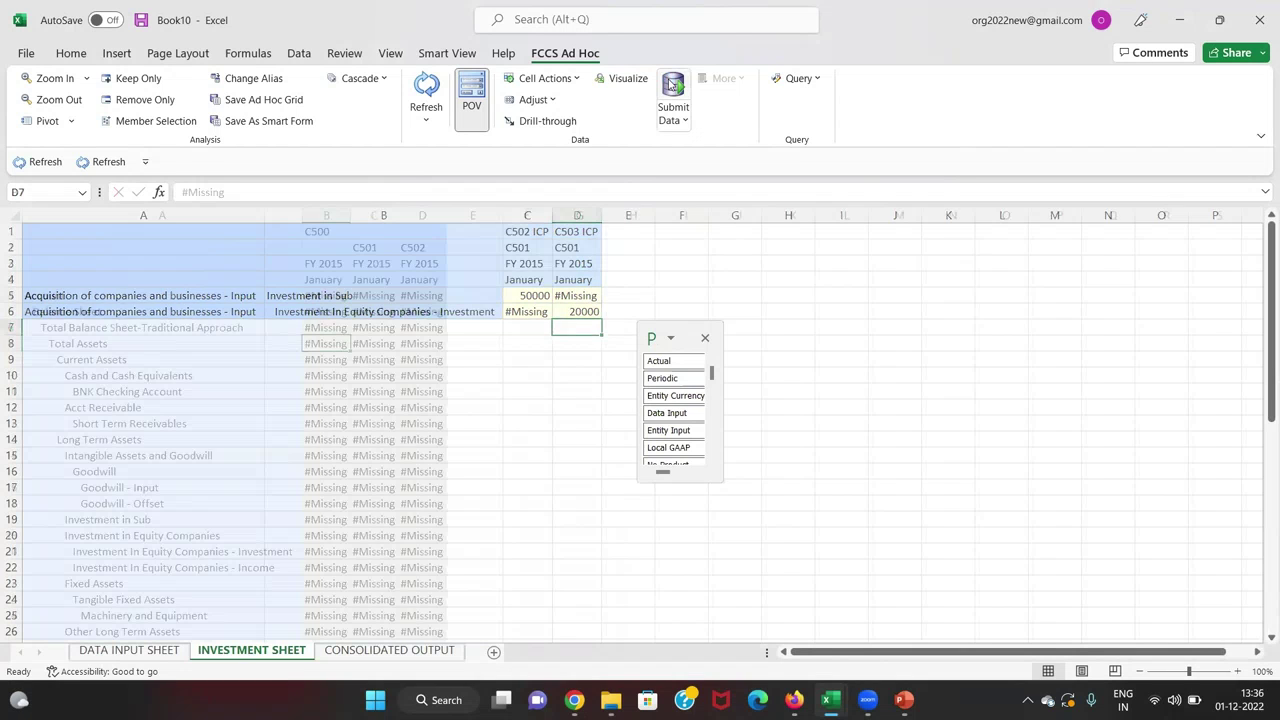
# Open the CONSOLIDATED OUTPUT sheet and examine C500's header and data cells before consolidation
pyautogui.hotkey('ctrl', 'pagedown')
pyautogui.press('Up')
pyautogui.press('Up')
pyautogui.press('Up')
pyautogui.press('Up')
pyautogui.press('Up')
pyautogui.press('Up')
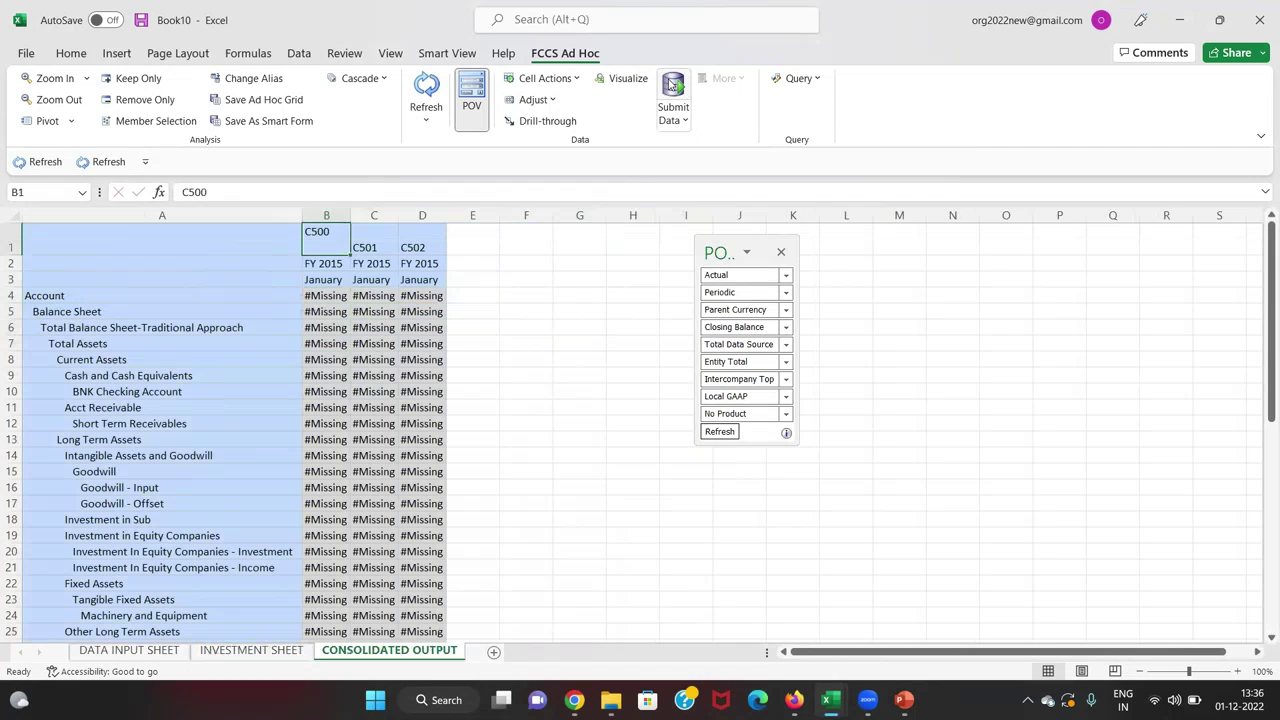
pyautogui.press('Down')
pyautogui.press('Down')
pyautogui.press('Down')
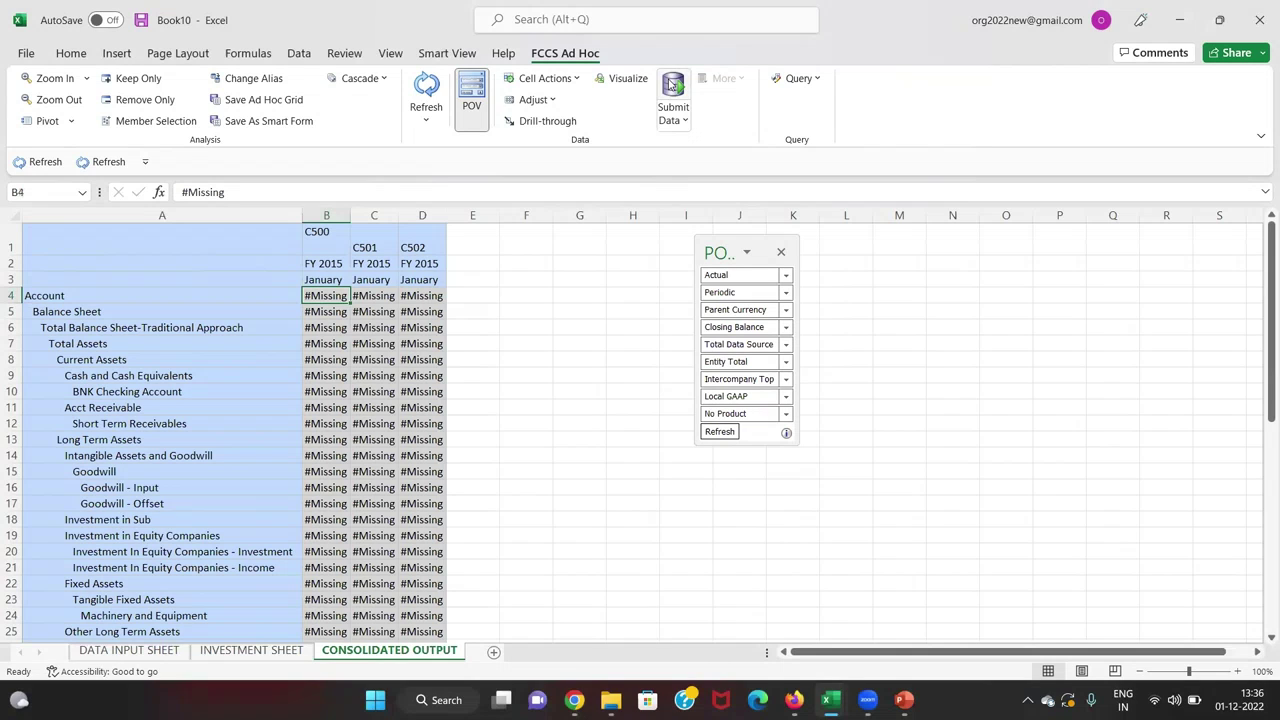
# Switch to the EPM Cloud Financial Consolidation and Close browser window and open the Data Status form
pyautogui.hotkey('alt', 'Tab')
pyautogui.hotkey('alt', 'Tab')
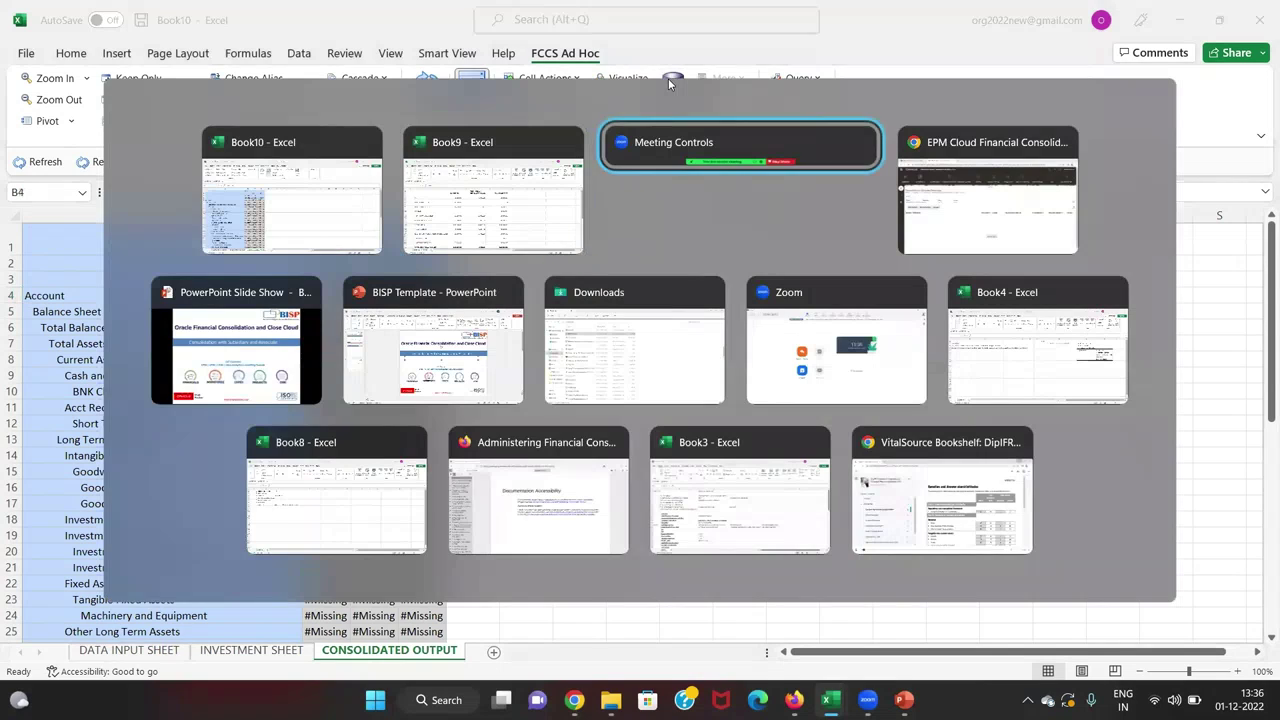
pyautogui.press('Down')
pyautogui.press('Left')
pyautogui.press('Up')
pyautogui.press('Right')
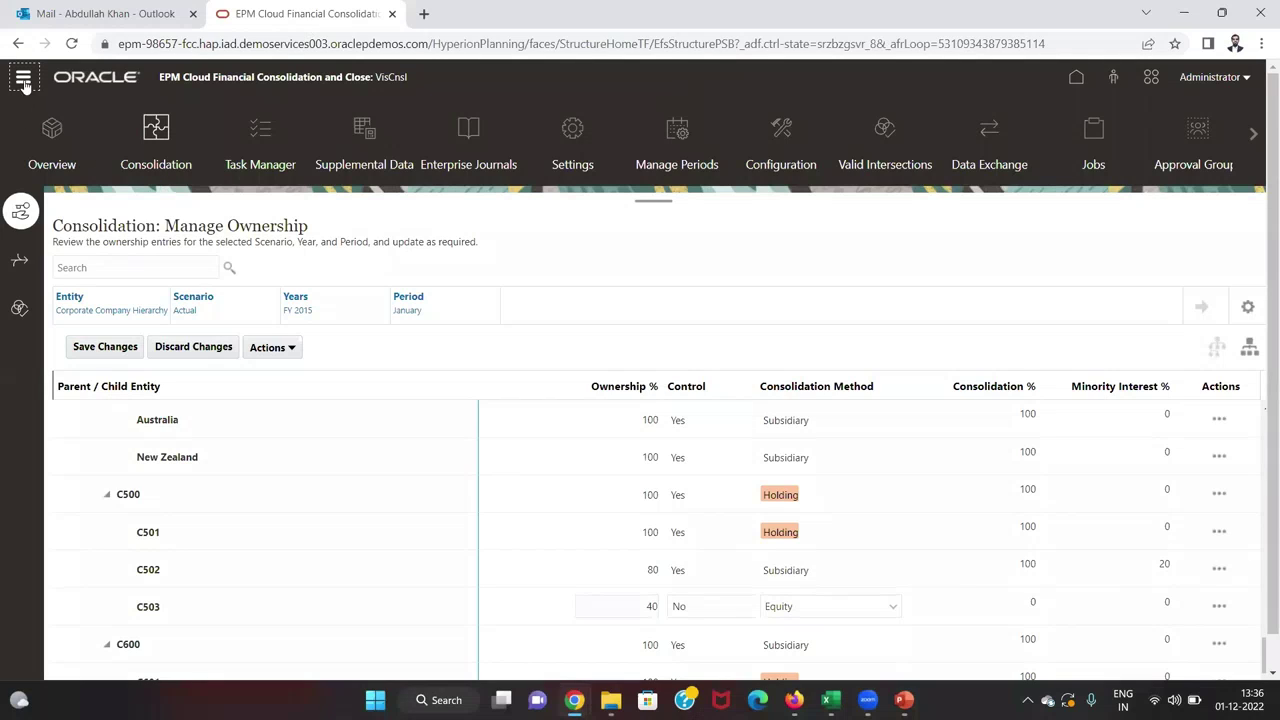
pyautogui.click(23, 80)
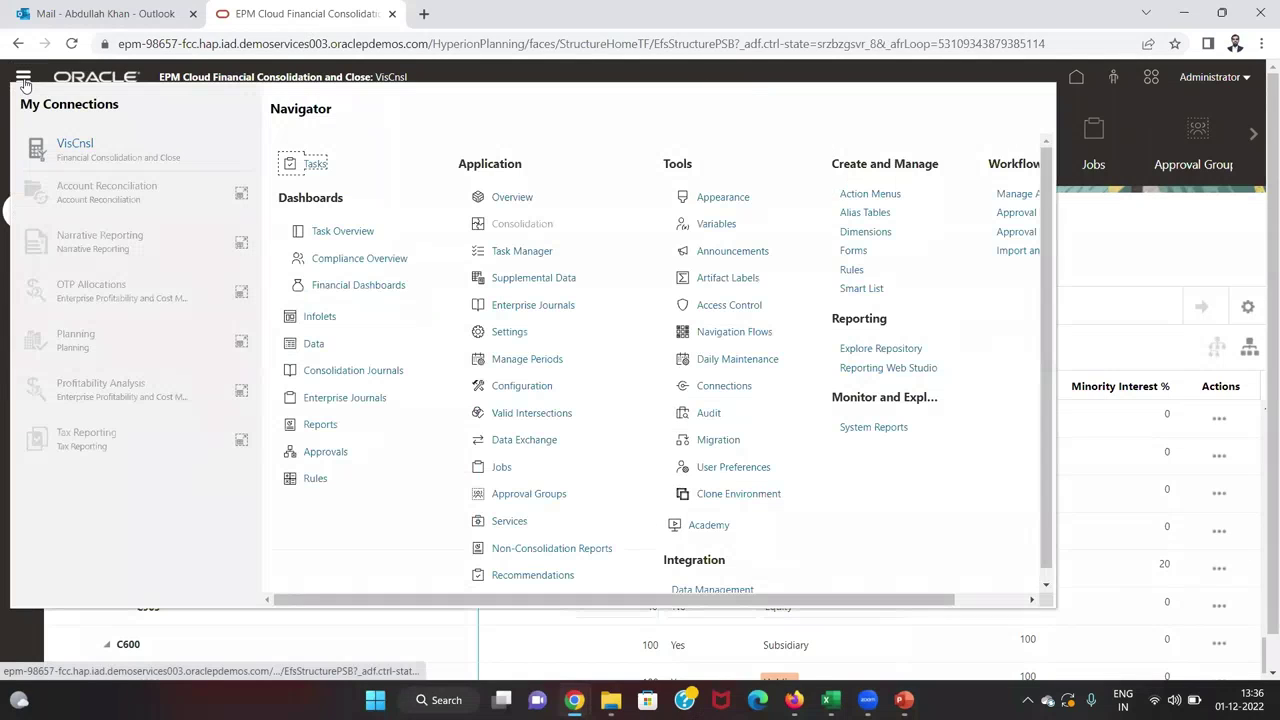
pyautogui.click(312, 344)
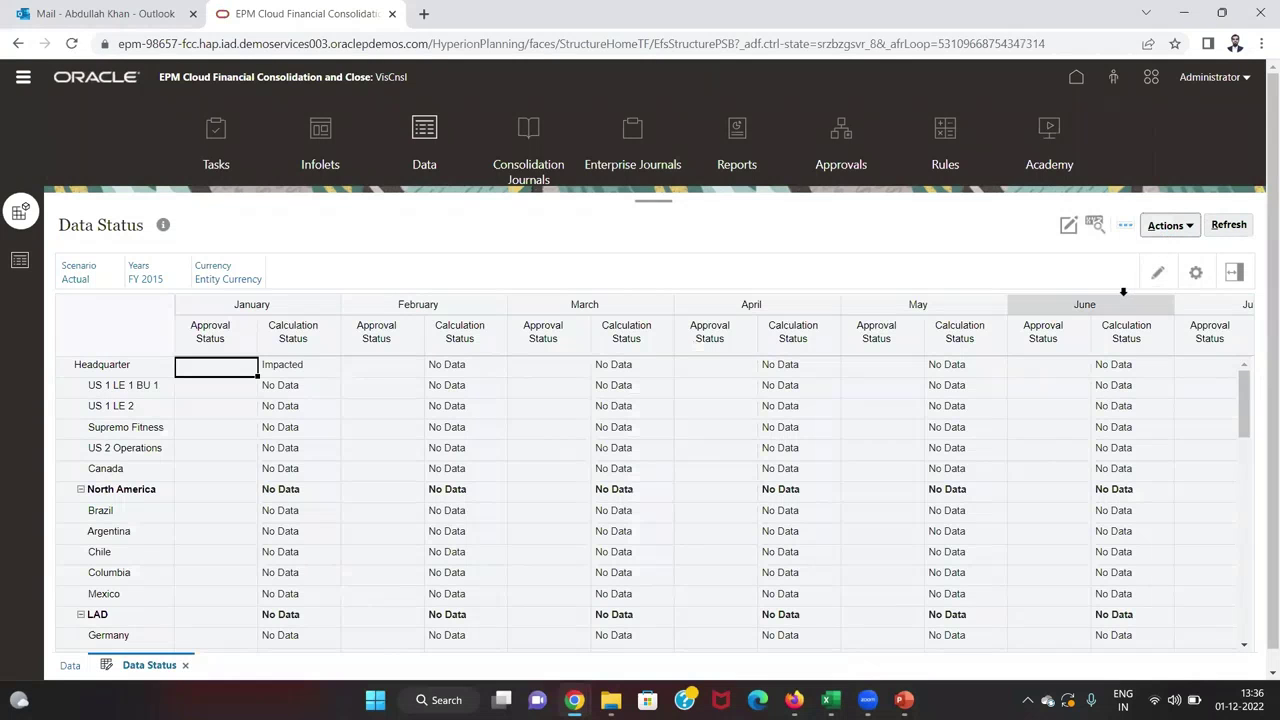
# Launch the Consolidate business rule from the FY 2015 Data Status form and dismiss the background execution warning
pyautogui.click(1188, 228)
pyautogui.click(1063, 327)
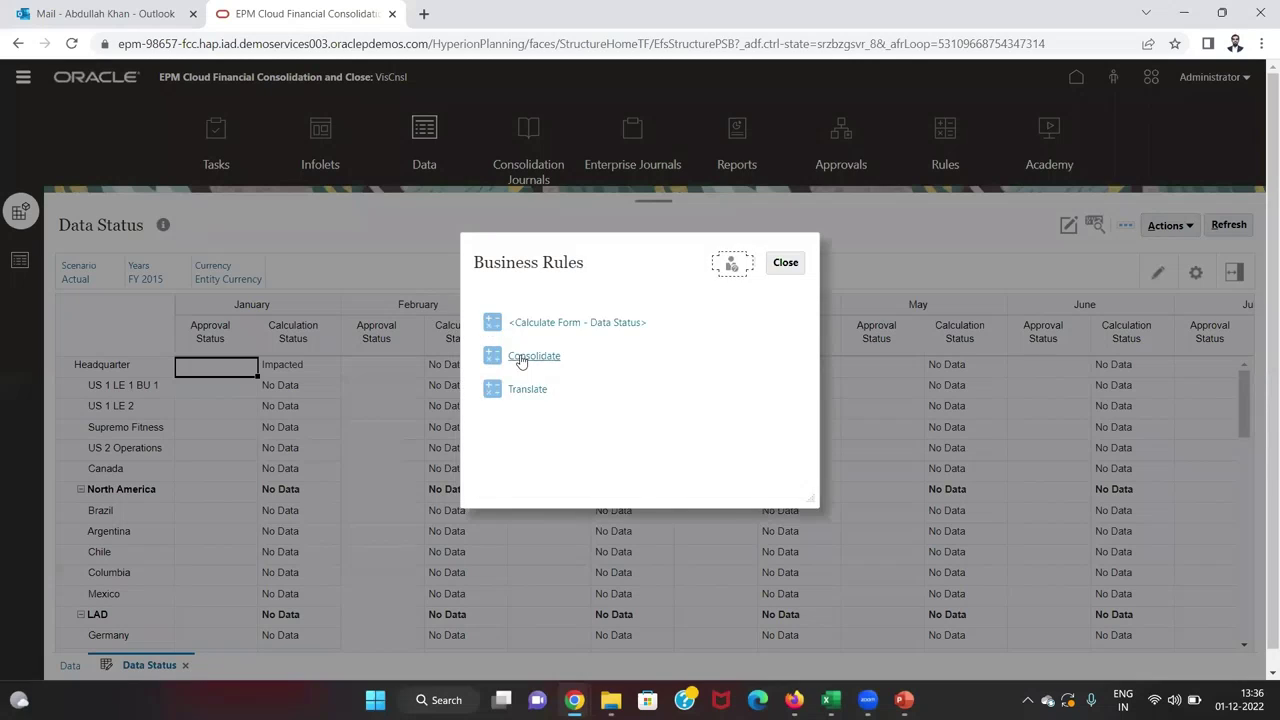
pyautogui.click(517, 357)
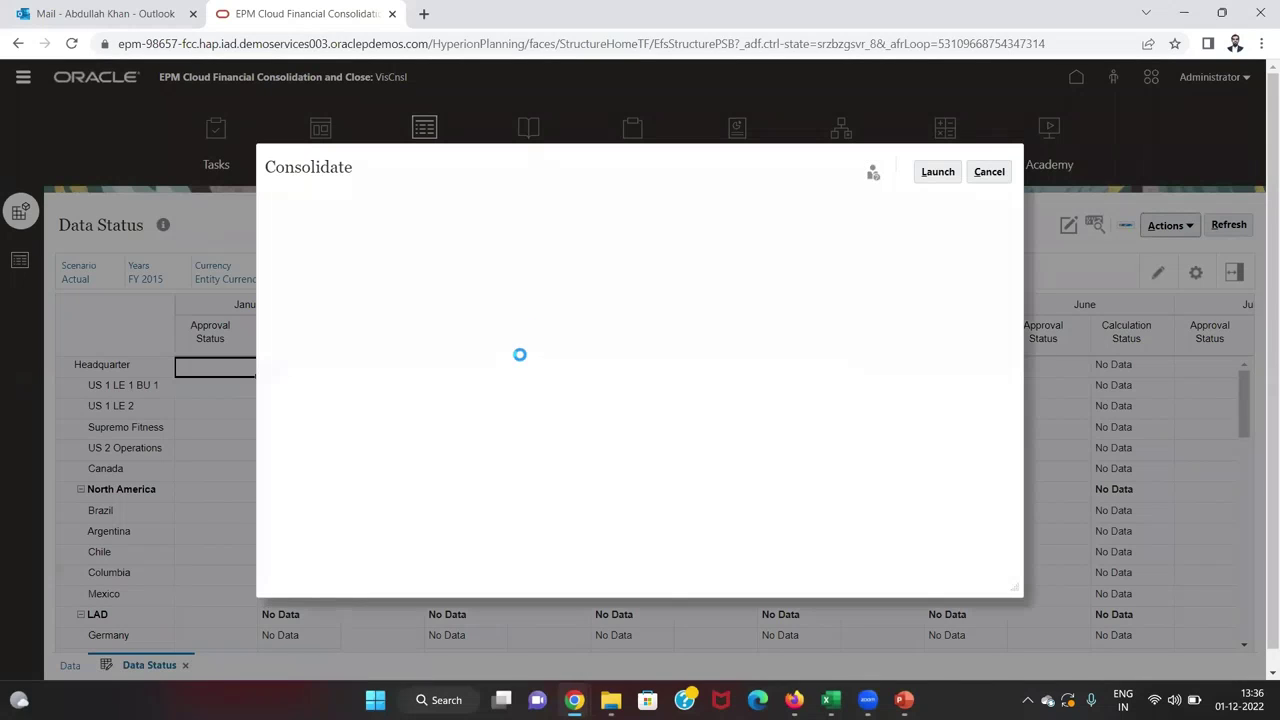
pyautogui.click(946, 177)
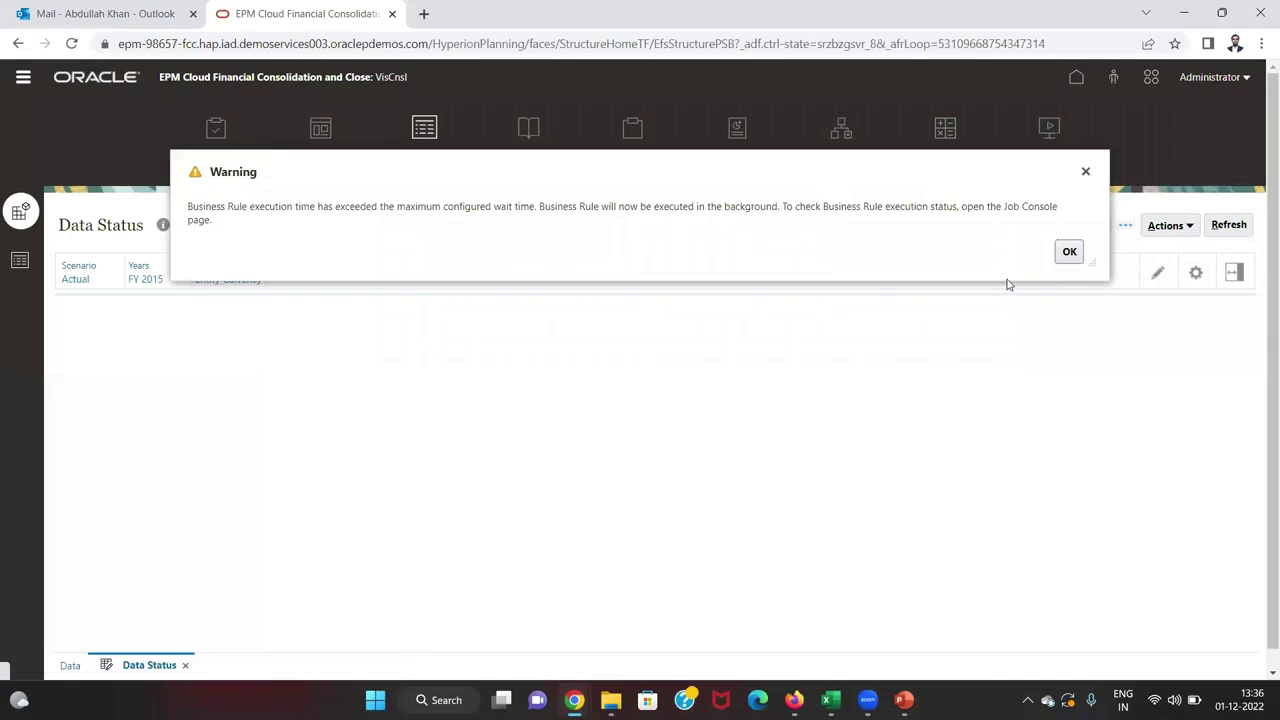
pyautogui.click(1063, 256)
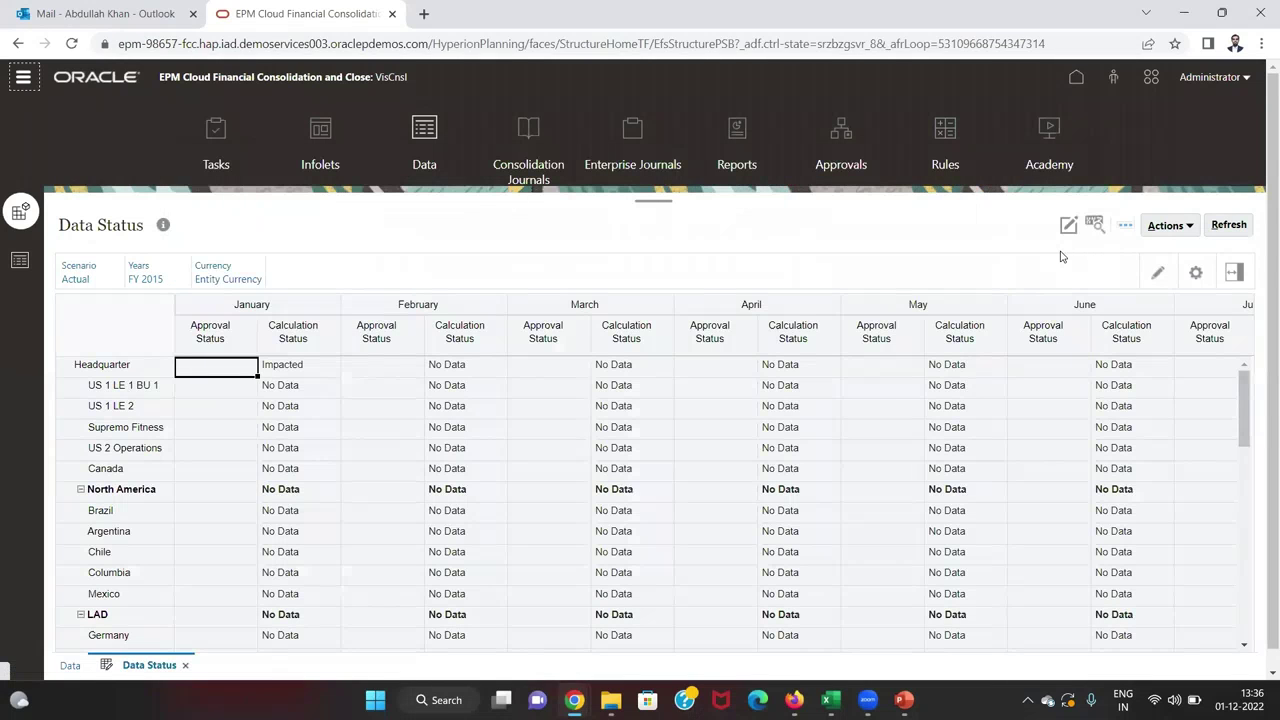
# Return to Book10, refresh the CONSOLIDATED OUTPUT sheet and check C500's Total Assets
pyautogui.hotkey('alt', 'Tab')
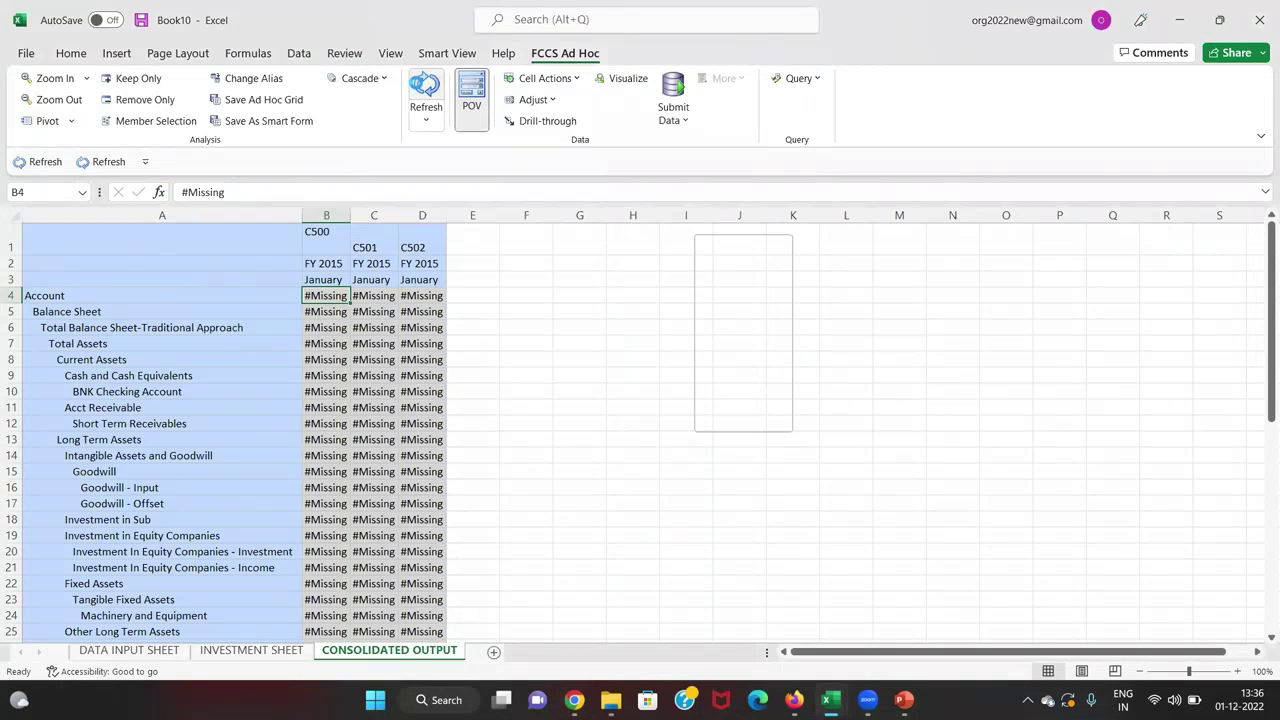
pyautogui.click(418, 88)
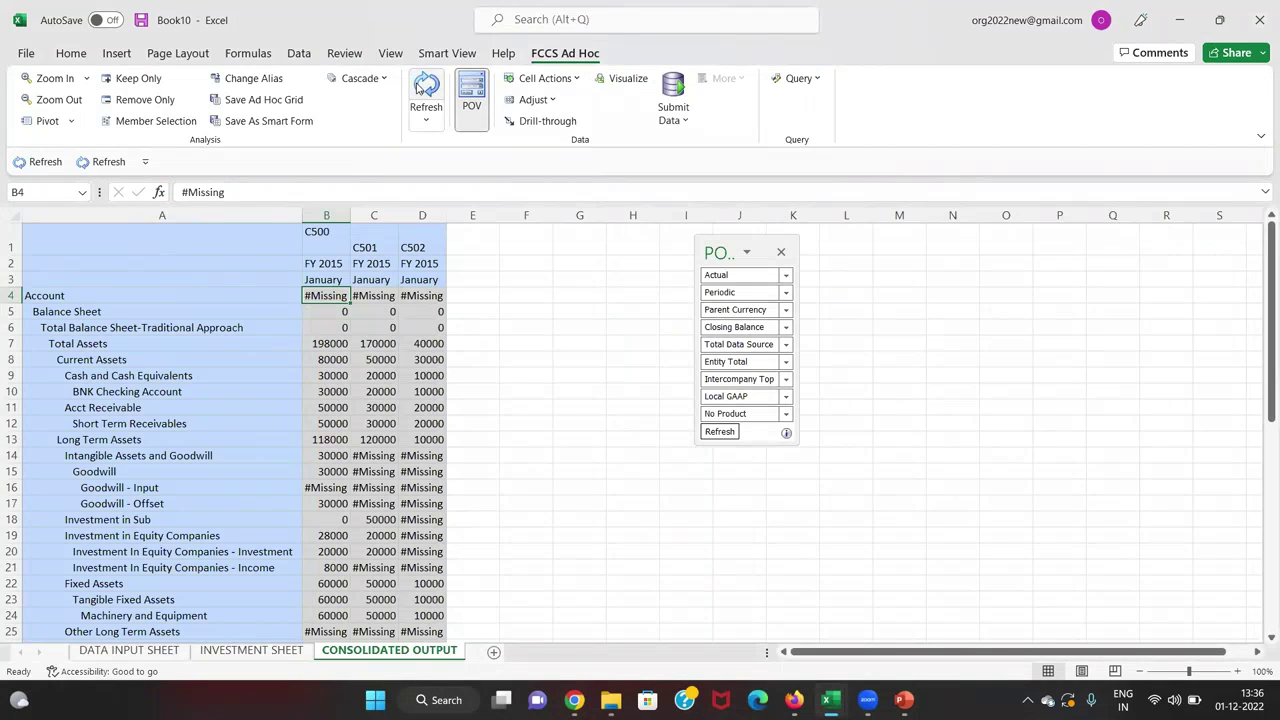
pyautogui.press('Down')
pyautogui.press('Down')
pyautogui.press('Down')
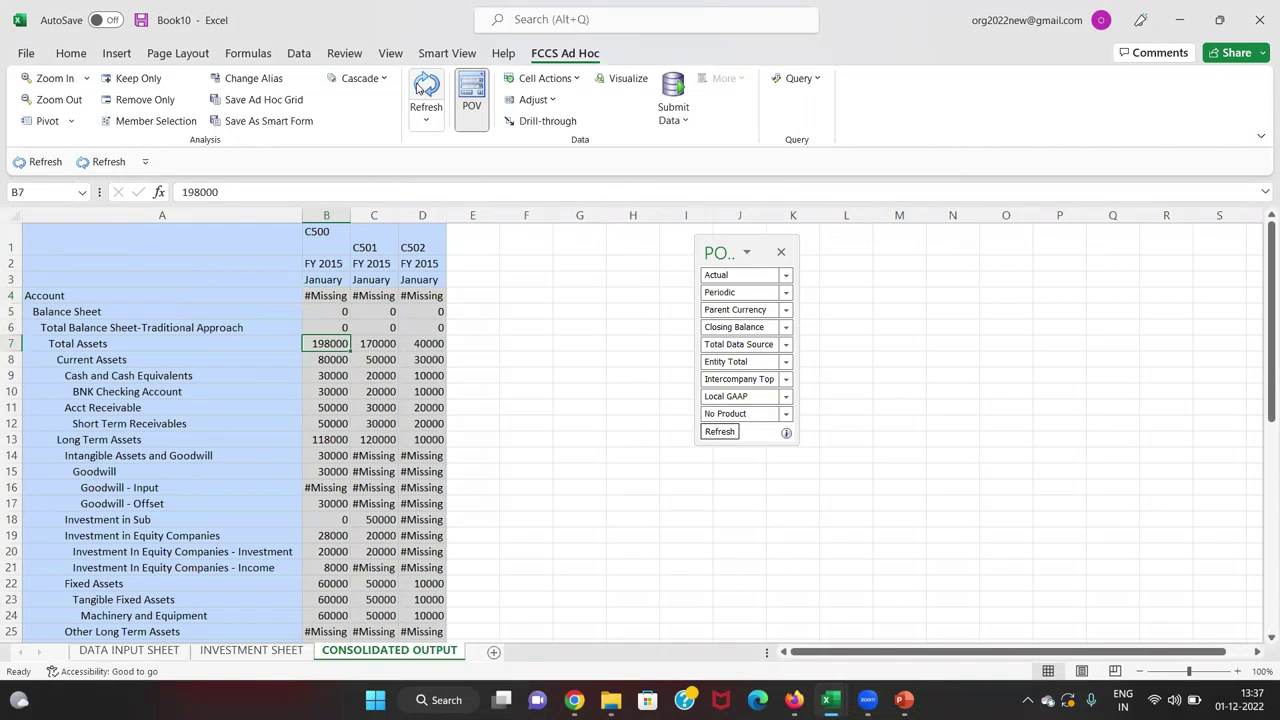
# Compare C500's Current Assets, Cash and Cash Equivalents and Acct Receivable with the C501 and C502 amounts
pyautogui.press('Down')
pyautogui.press('Down')
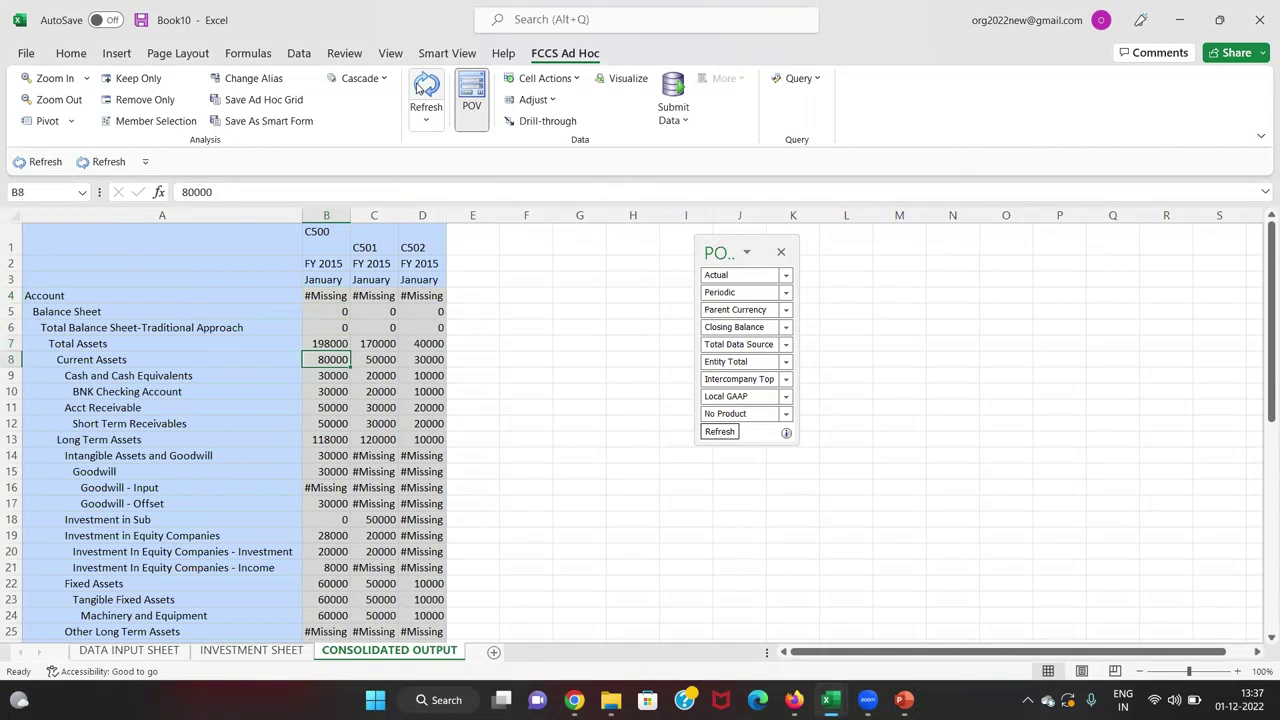
pyautogui.press('Right')
pyautogui.press('Right')
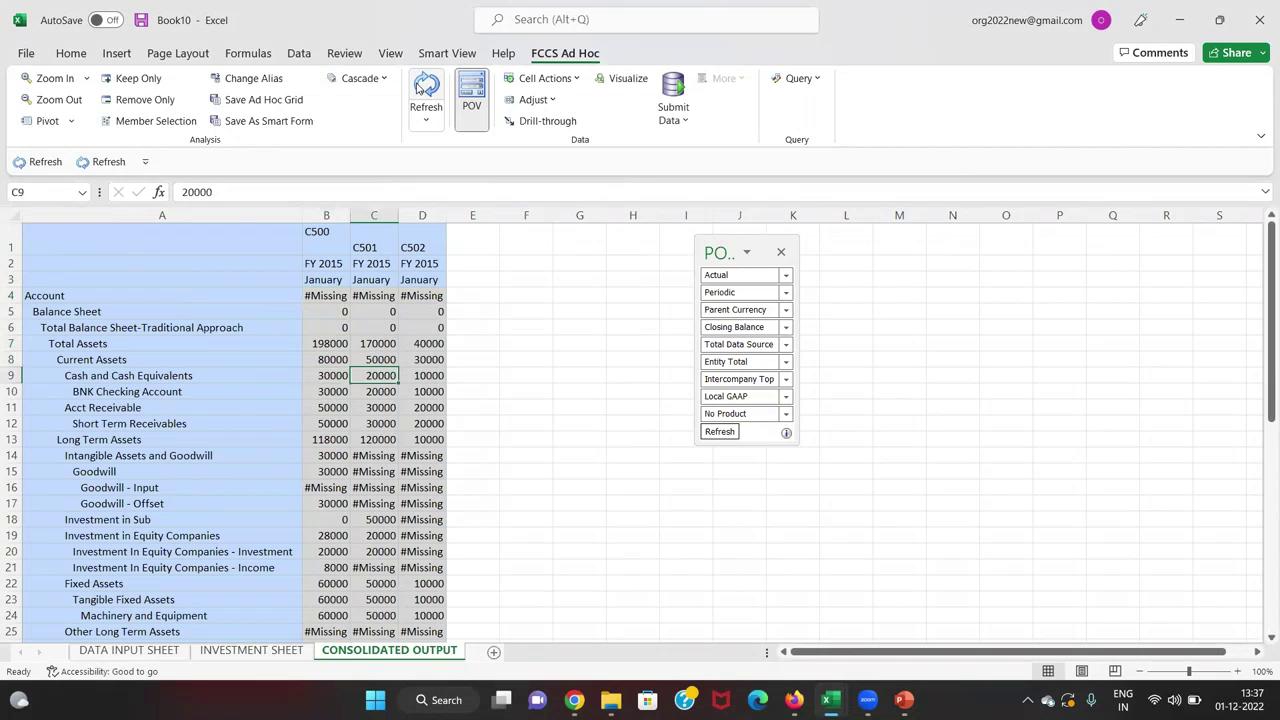
pyautogui.hotkey('shift', 'Left')
pyautogui.press('Left')
pyautogui.press('Left')
pyautogui.press('Down')
pyautogui.press('Down')
pyautogui.press('Right')
pyautogui.press('Right')
pyautogui.hotkey('shift', 'Left')
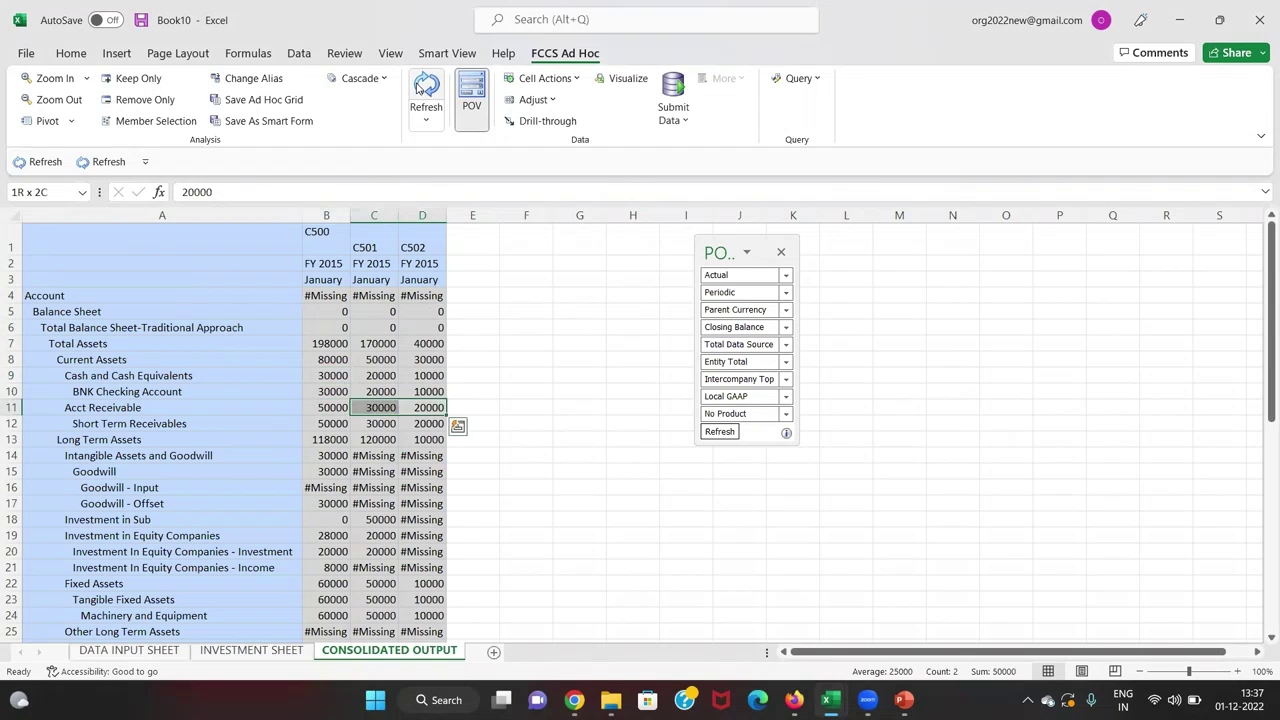
# Compare C500's Goodwill in the consolidated output with the GOODWILL amount in Book9's CONSOLIDATED FS column
pyautogui.press('Left')
pyautogui.press('Left')
pyautogui.press('Down')
pyautogui.press('Down')
pyautogui.press('Down')
pyautogui.press('Down')
pyautogui.press('Down')
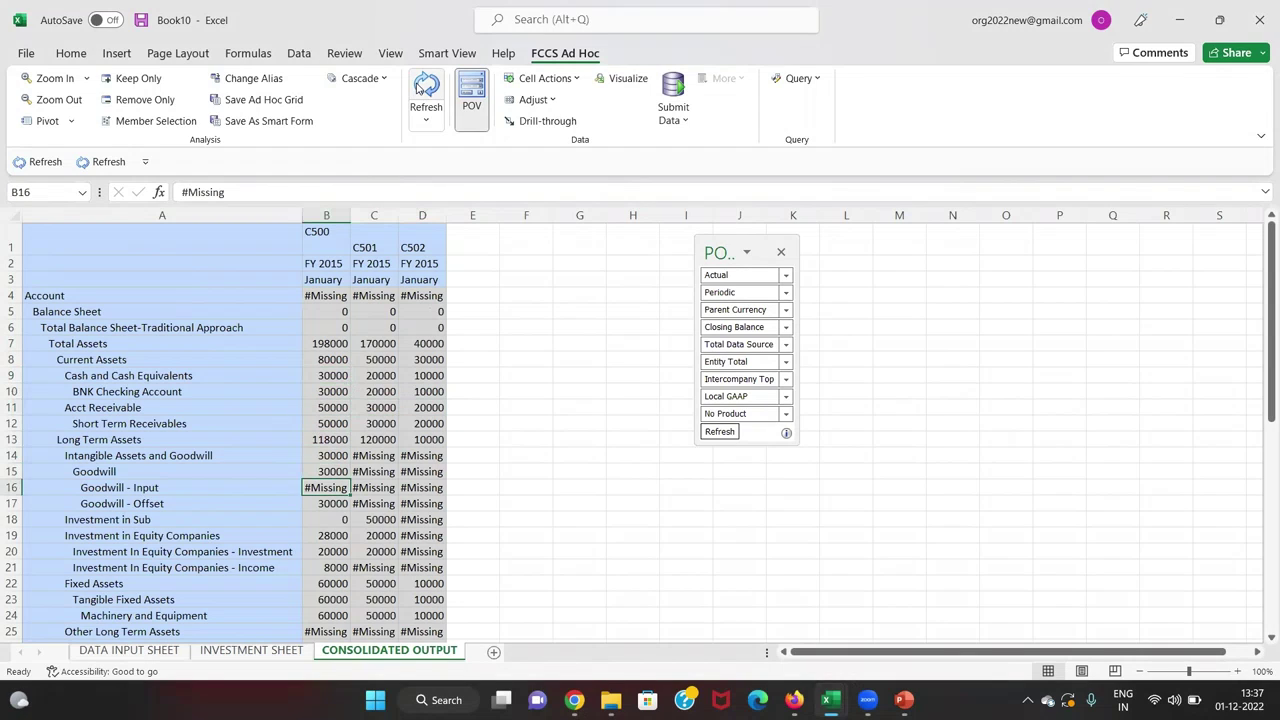
pyautogui.press('Up')
pyautogui.hotkey('alt', 'Tab')
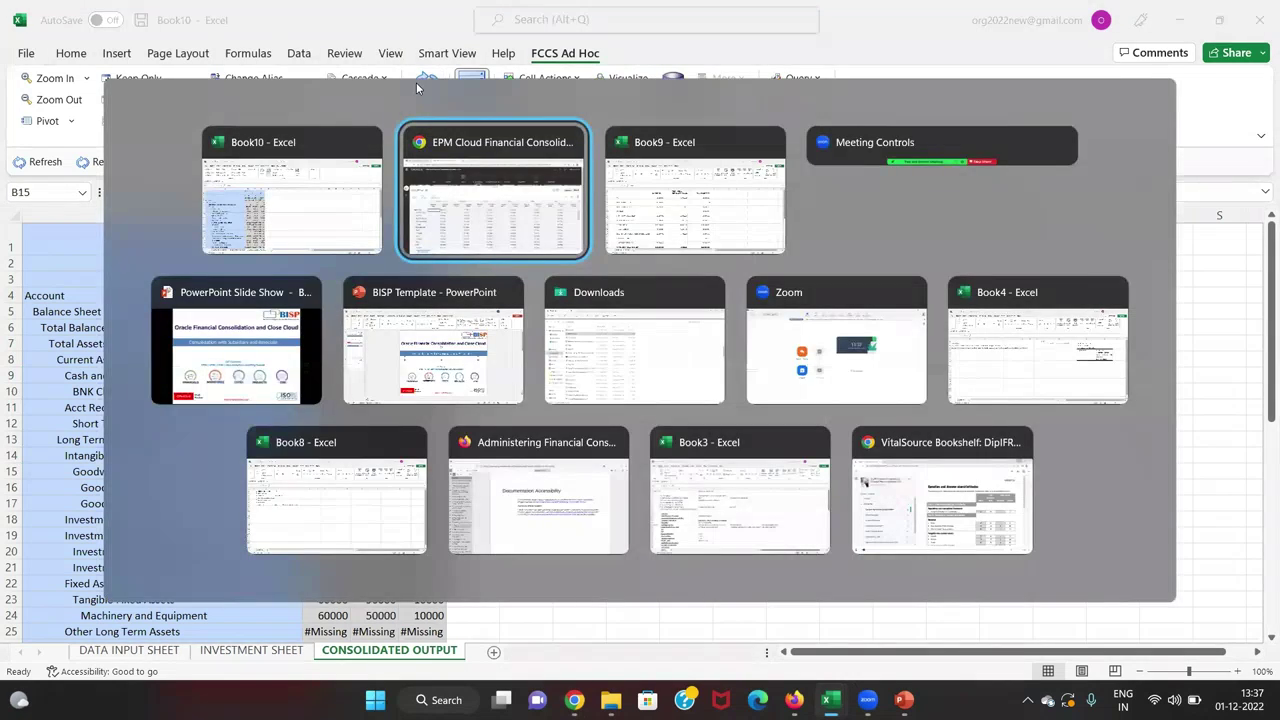
pyautogui.press('Right')
pyautogui.press('Right')
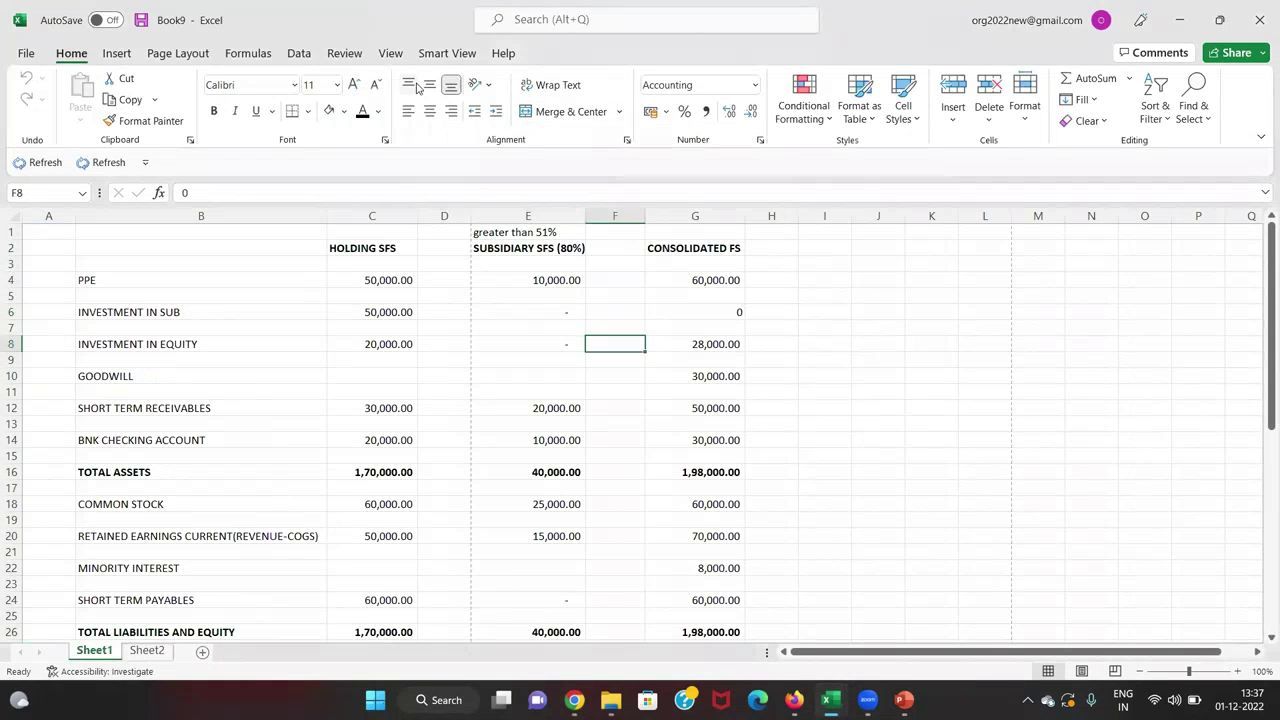
pyautogui.press('Down')
pyautogui.press('Down')
pyautogui.press('Right')
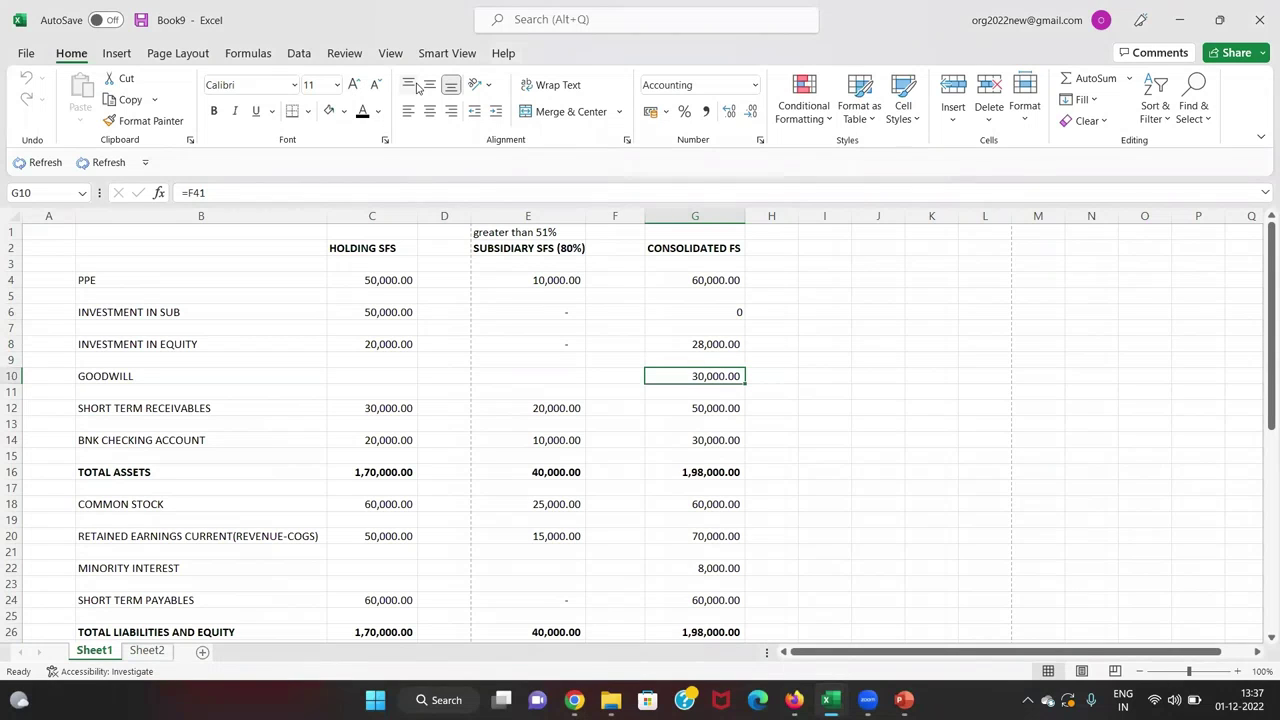
# Return to Book10 and check C500's Investment in Equity Companies amount in the consolidated output
pyautogui.hotkey('alt', 'Tab')
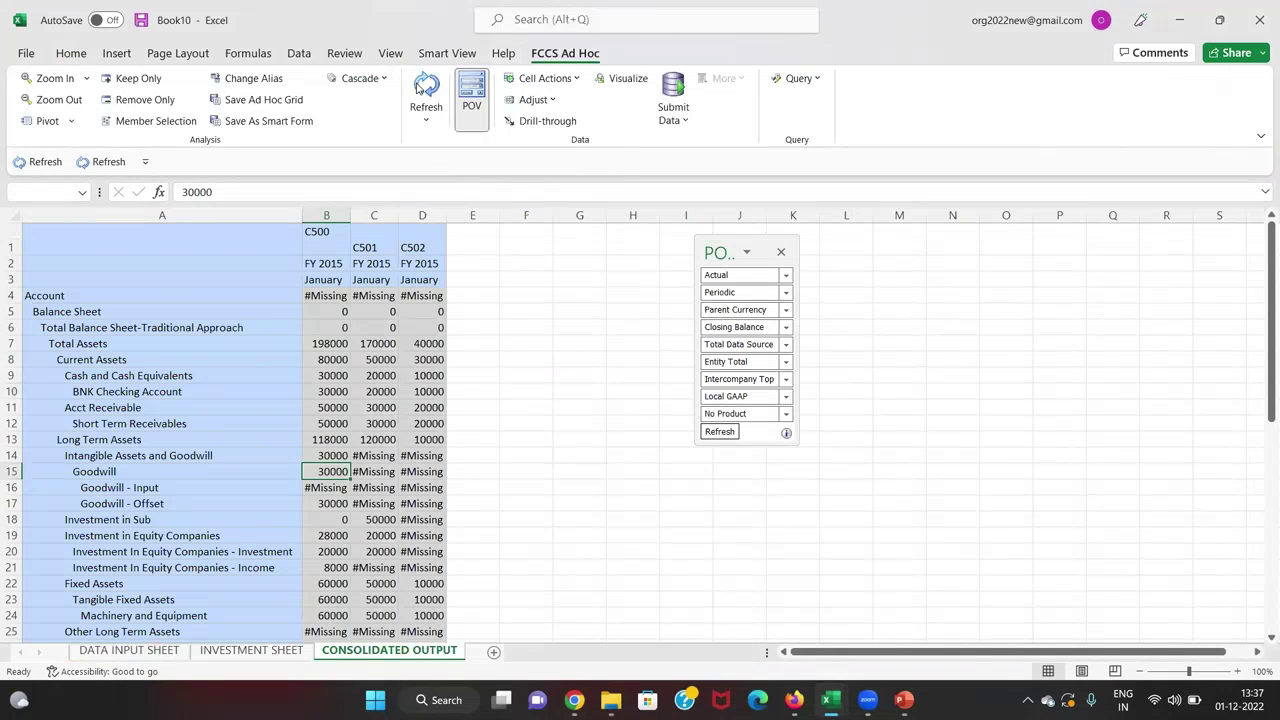
pyautogui.press('Down')
pyautogui.press('Down')
pyautogui.press('Down')
pyautogui.press('Down')
# Switch to Book9 and check the INVESTMENT IN EQUITY amount in the CONSOLIDATED FS column
pyautogui.hotkey('alt', 'Tab')
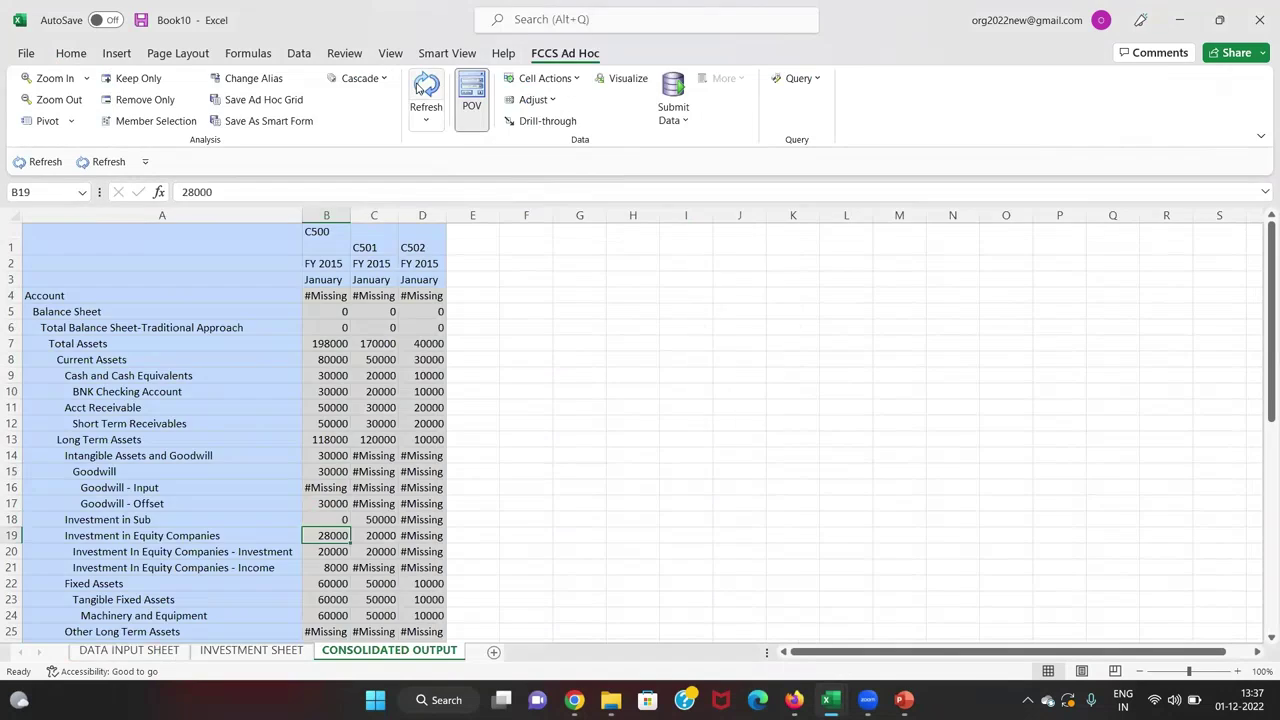
pyautogui.press('Down')
pyautogui.press('Down')
pyautogui.press('Down')
pyautogui.press('Down')
pyautogui.press('Down')
pyautogui.press('Down')
pyautogui.press('Down')
pyautogui.press('Down')
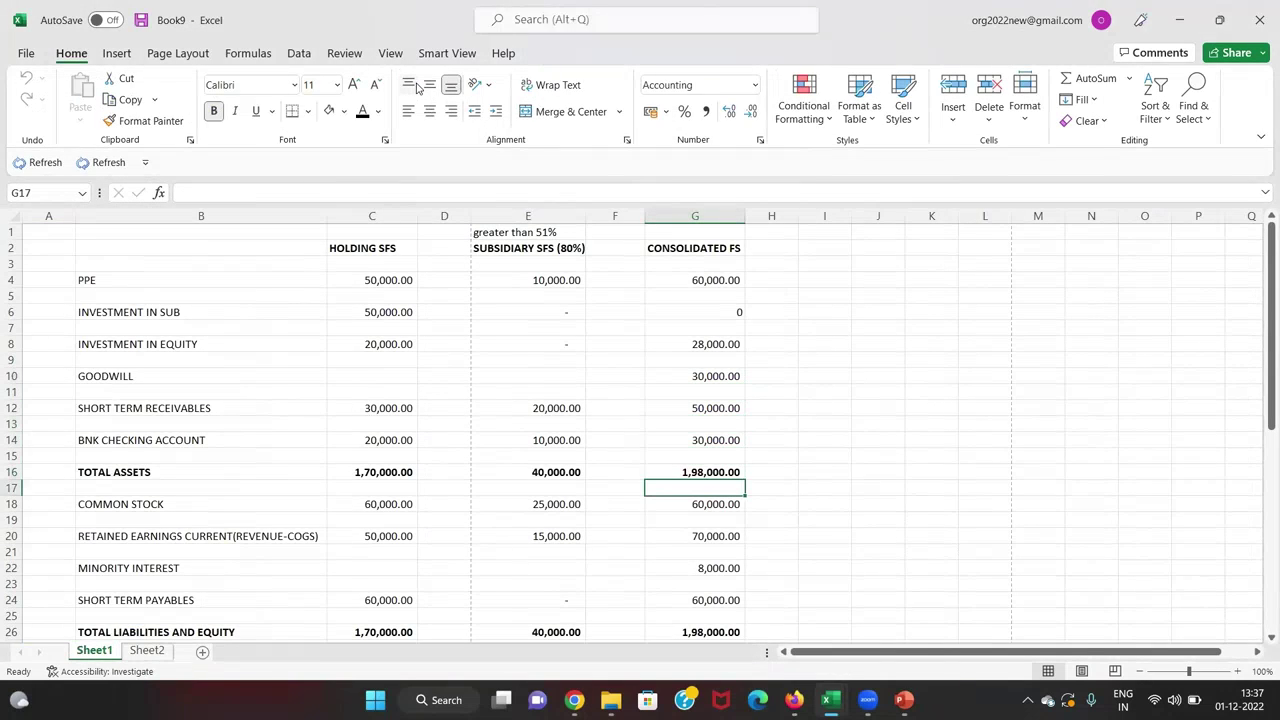
pyautogui.press('Up')
pyautogui.press('Up')
pyautogui.press('Up')
pyautogui.press('Up')
pyautogui.press('Up')
pyautogui.press('Up')
pyautogui.press('Up')
pyautogui.press('Up')
pyautogui.press('Up')
pyautogui.press('Up')
pyautogui.press('Up')
pyautogui.press('Down')
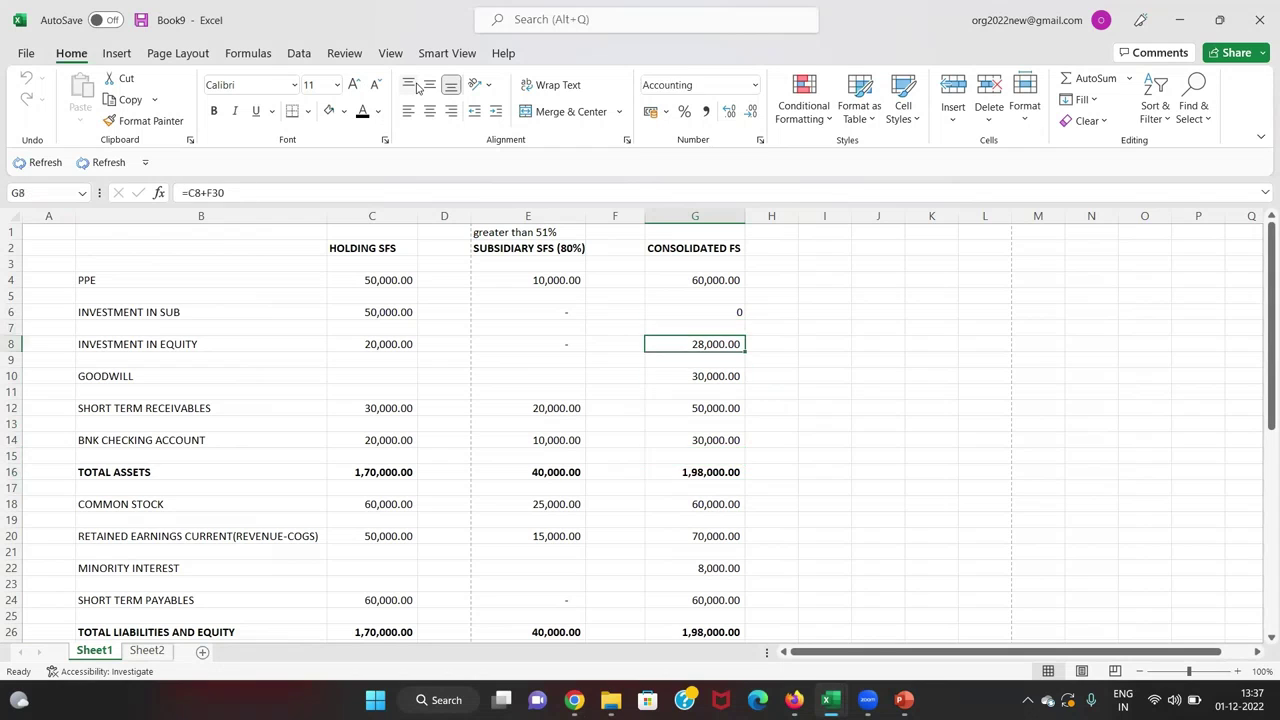
# Return to Book10 and check C500's Investment In Equity Companies - Income amount
pyautogui.hotkey('alt', 'Tab')
pyautogui.press('Down')
pyautogui.press('Down')
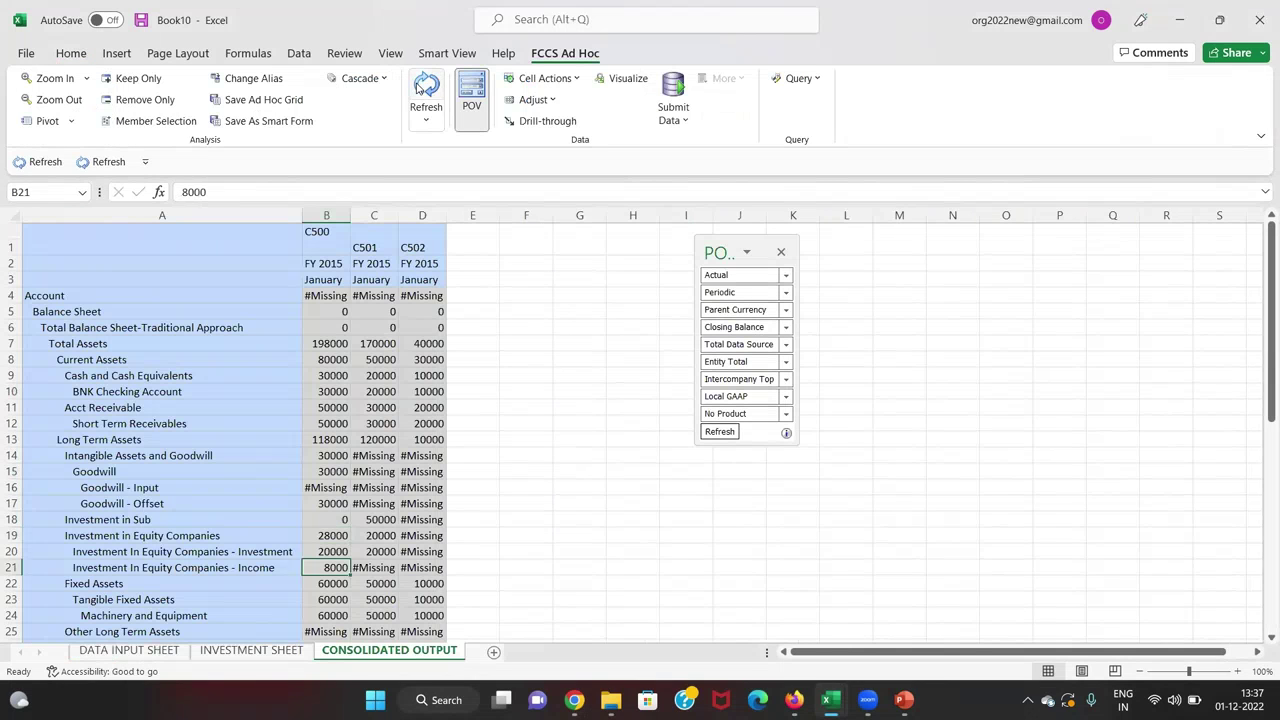
# Examine the Total Liabilities and Equity row for C500 and C501 in the consolidated output
pyautogui.press('Down')
pyautogui.press('Down')
pyautogui.press('Down')
pyautogui.press('Down')
pyautogui.press('Down')
pyautogui.press('Down')
pyautogui.press('Down')
pyautogui.press('Down')
pyautogui.press('Up')
pyautogui.press('Up')
pyautogui.press('Up')
pyautogui.press('Up')
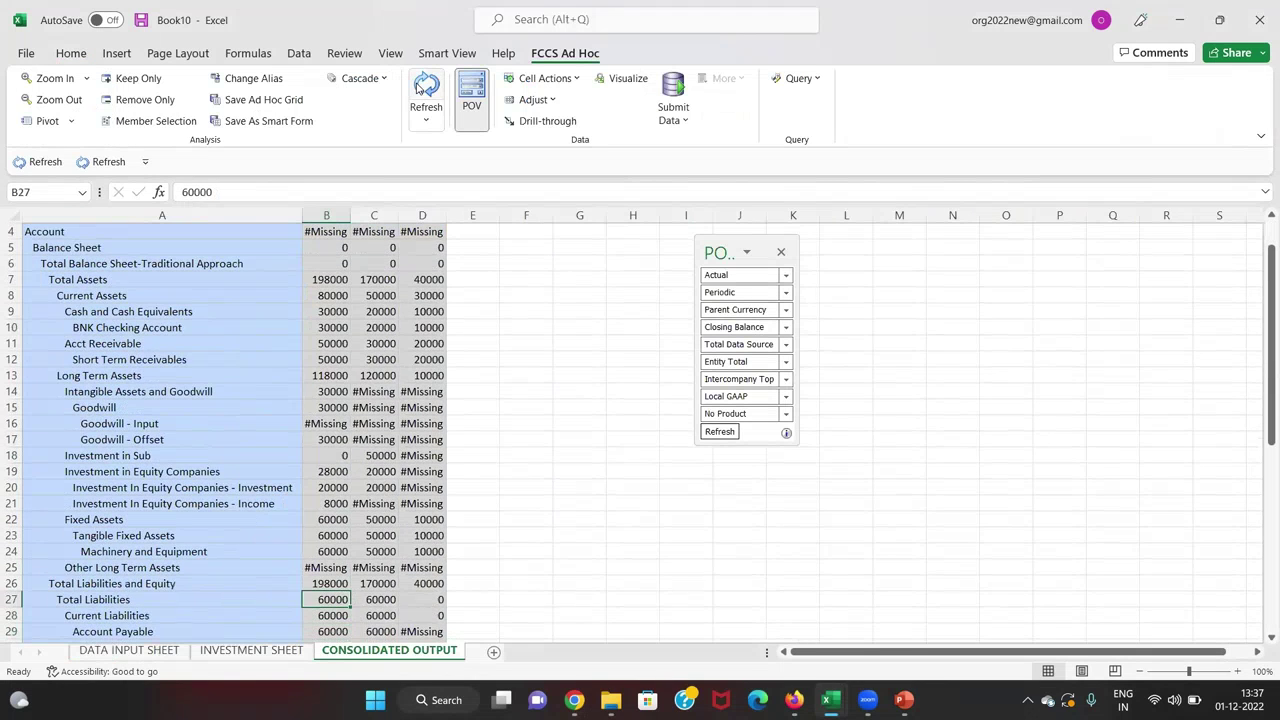
pyautogui.press('Right')
pyautogui.press('Up')
pyautogui.press('Left')
# Review C500's liabilities and equity rows down to Minority Interest
pyautogui.press('Down')
pyautogui.press('Down')
pyautogui.press('Down')
pyautogui.press('Down')
pyautogui.press('Down')
pyautogui.press('Down')
pyautogui.press('Down')
pyautogui.press('Down')
pyautogui.press('Down')
pyautogui.press('Down')
pyautogui.press('Down')
pyautogui.press('Down')
pyautogui.press('Down')
pyautogui.press('Down')
pyautogui.press('Down')
pyautogui.press('Down')
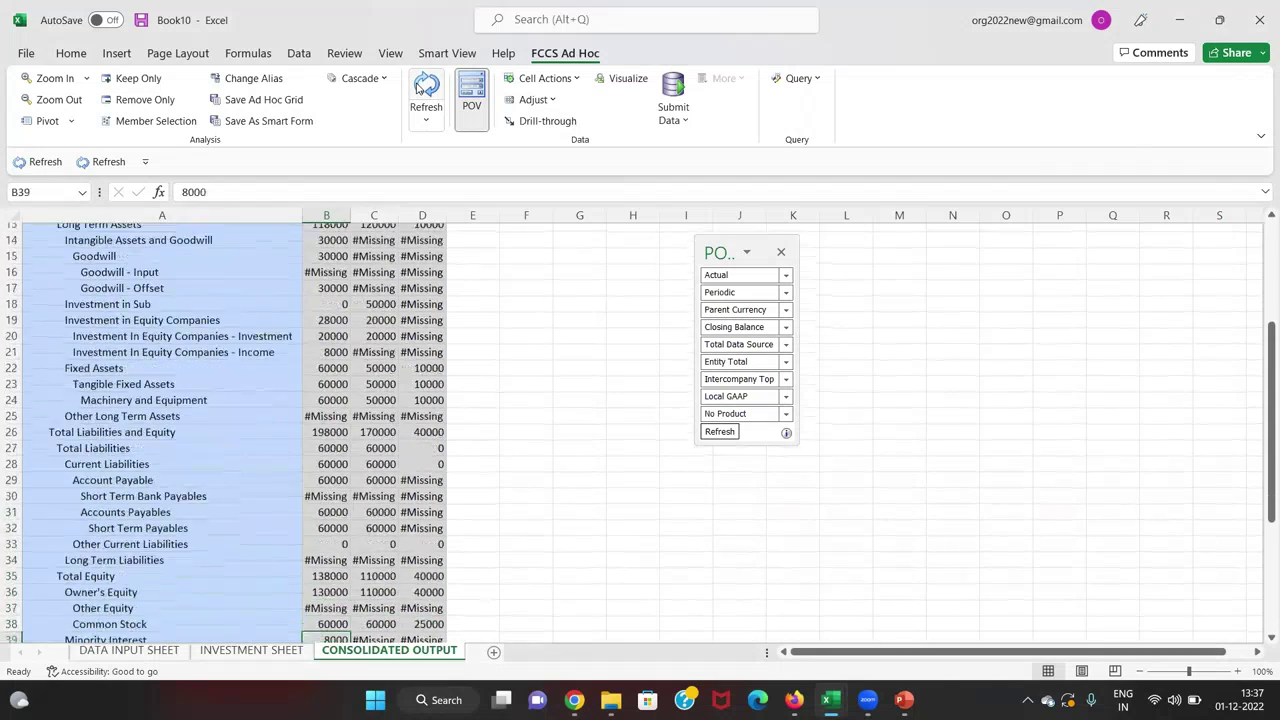
pyautogui.press('Down')
pyautogui.press('Up')
pyautogui.press('Up')
pyautogui.press('Up')
pyautogui.press('Down')
# Switch to Book9 and check the MINORITY INTEREST and RETAINED EARNINGS CURRENT amounts in the CONSOLIDATED FS column
pyautogui.hotkey('alt', 'Tab')
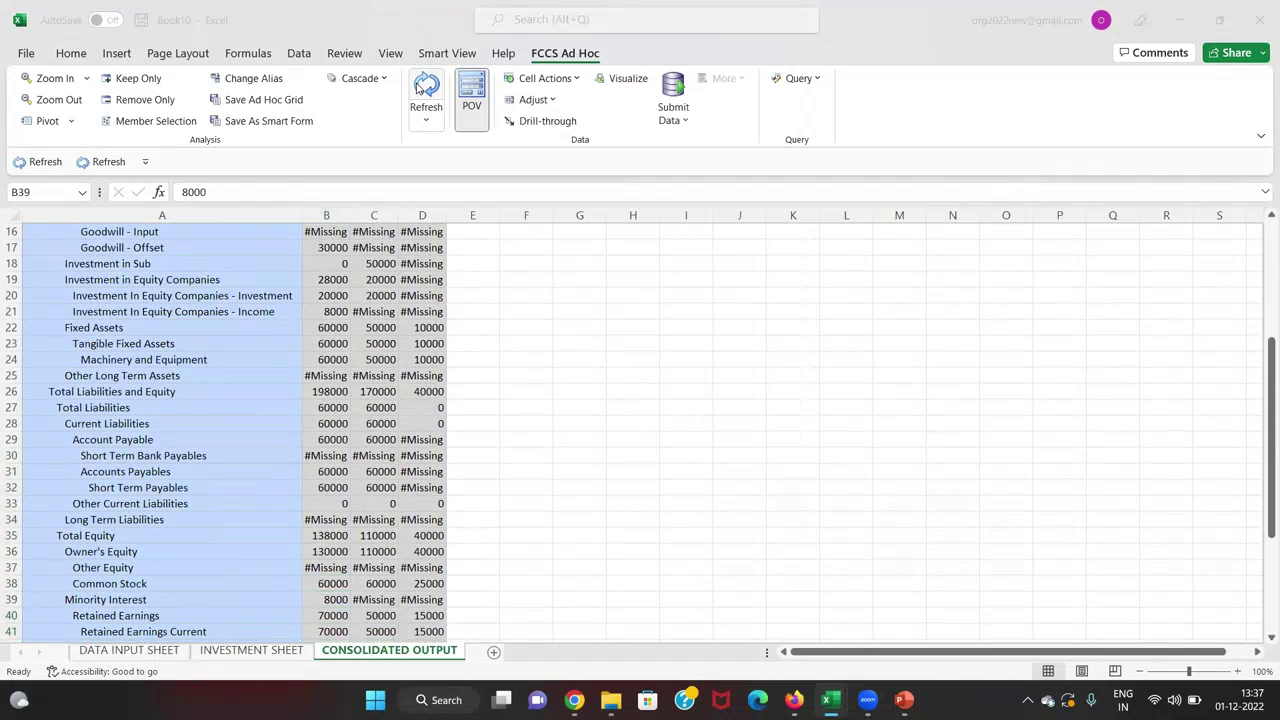
pyautogui.press('Down')
pyautogui.press('Down')
pyautogui.press('Down')
pyautogui.press('Down')
pyautogui.press('Down')
pyautogui.press('Down')
pyautogui.press('Down')
pyautogui.press('Down')
pyautogui.press('Down')
pyautogui.press('Down')
pyautogui.press('Down')
pyautogui.press('Down')
pyautogui.press('Down')
pyautogui.press('Down')
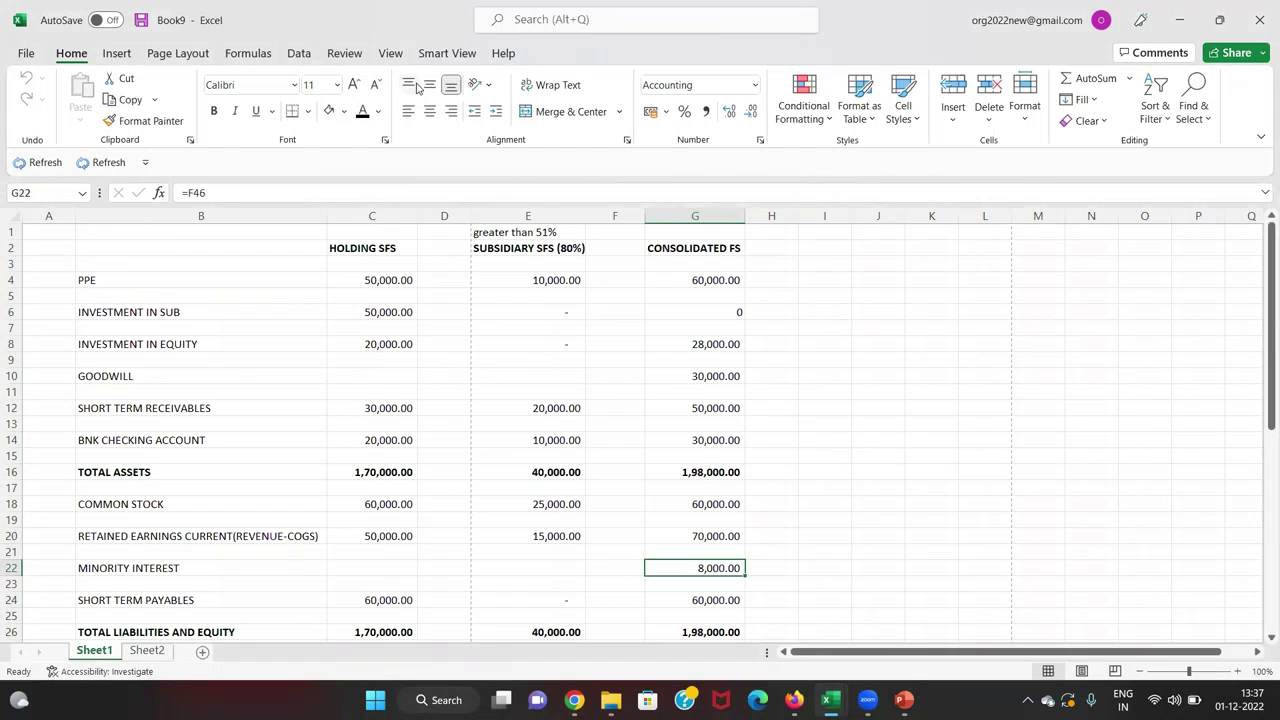
pyautogui.press('Up')
pyautogui.press('Up')
# Return to Book10 and examine C500's equity rows from Retained Earnings down to Net Income
pyautogui.hotkey('alt', 'Tab')
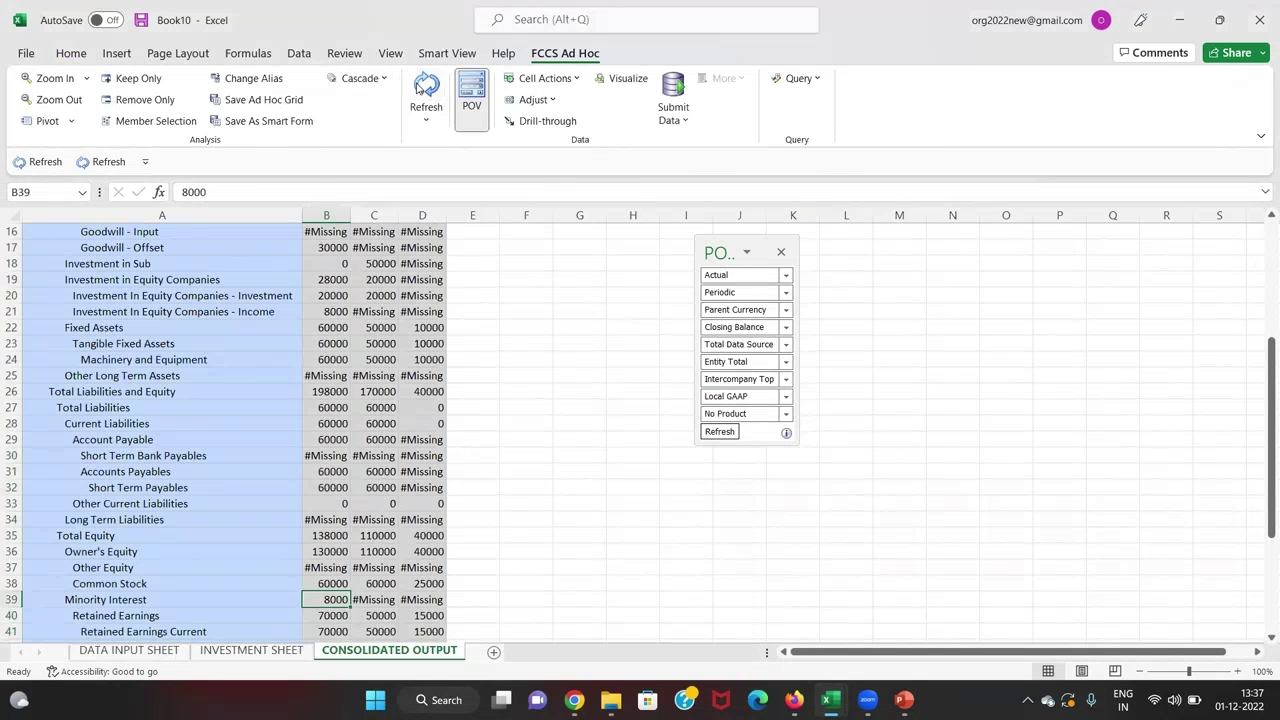
pyautogui.press('Down')
pyautogui.press('Down')
pyautogui.press('Down')
pyautogui.press('Down')
pyautogui.press('Down')
pyautogui.press('Up')
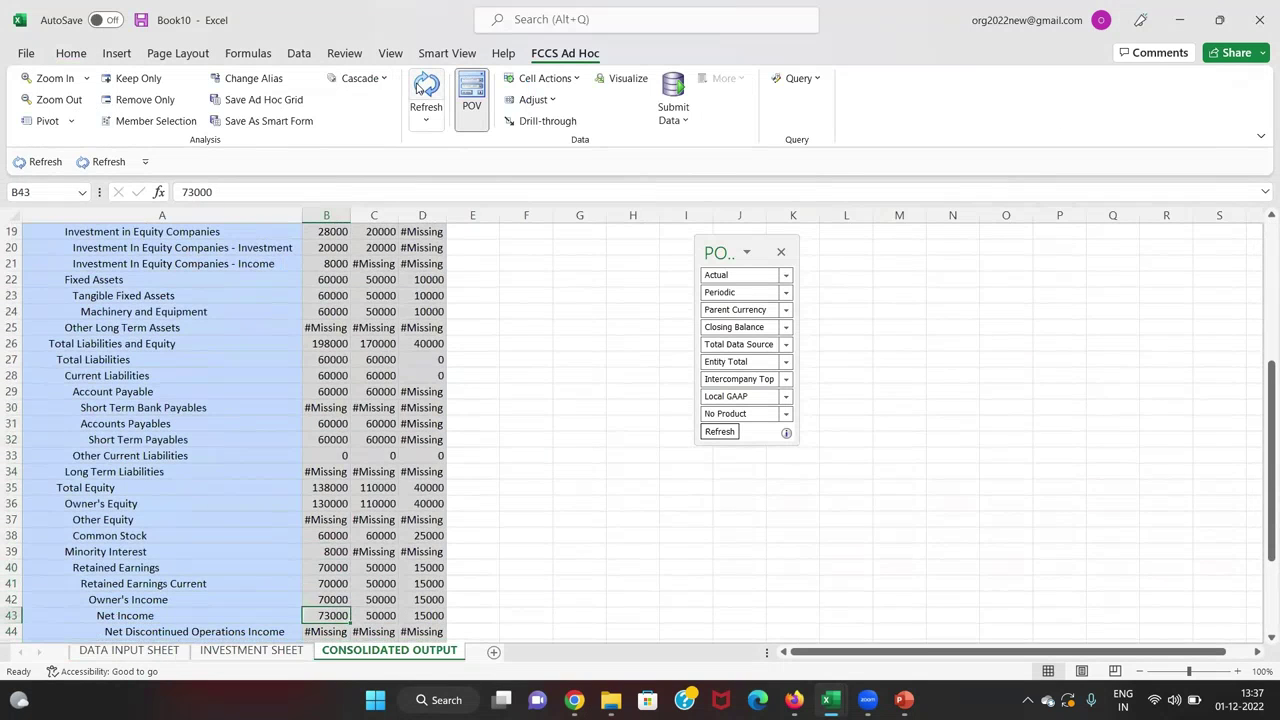
# Review C500's consolidated amounts from Net Income back up to the Balance Sheet row and switch away from Book10
pyautogui.press('Up')
pyautogui.press('Up')
pyautogui.press('Up')
pyautogui.press('Up')
pyautogui.press('Up')
pyautogui.press('Up')
pyautogui.press('Up')
pyautogui.press('Up')
pyautogui.press('Up')
pyautogui.press('Up')
pyautogui.press('Up')
pyautogui.press('Up')
pyautogui.press('Up')
pyautogui.press('Up')
pyautogui.press('Up')
pyautogui.press('Up')
pyautogui.press('Up')
pyautogui.press('Up')
pyautogui.press('Up')
pyautogui.press('Up')
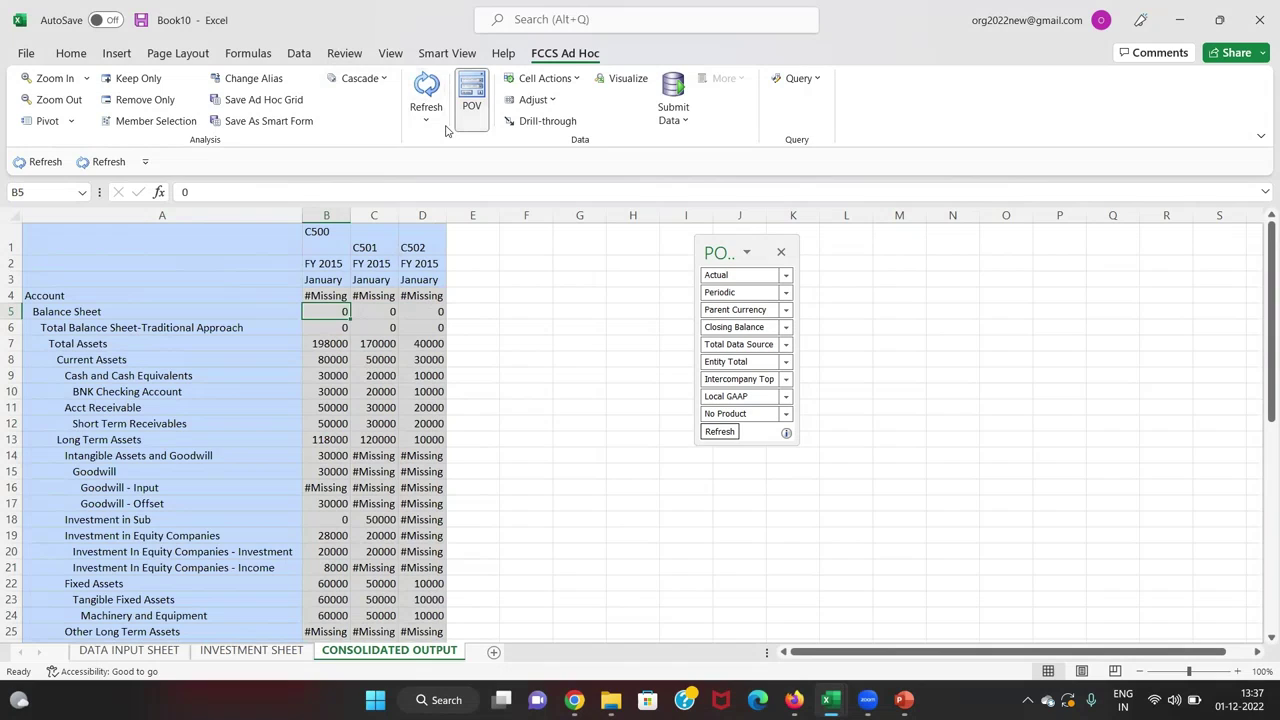
pyautogui.hotkey('alt', 'Tab')
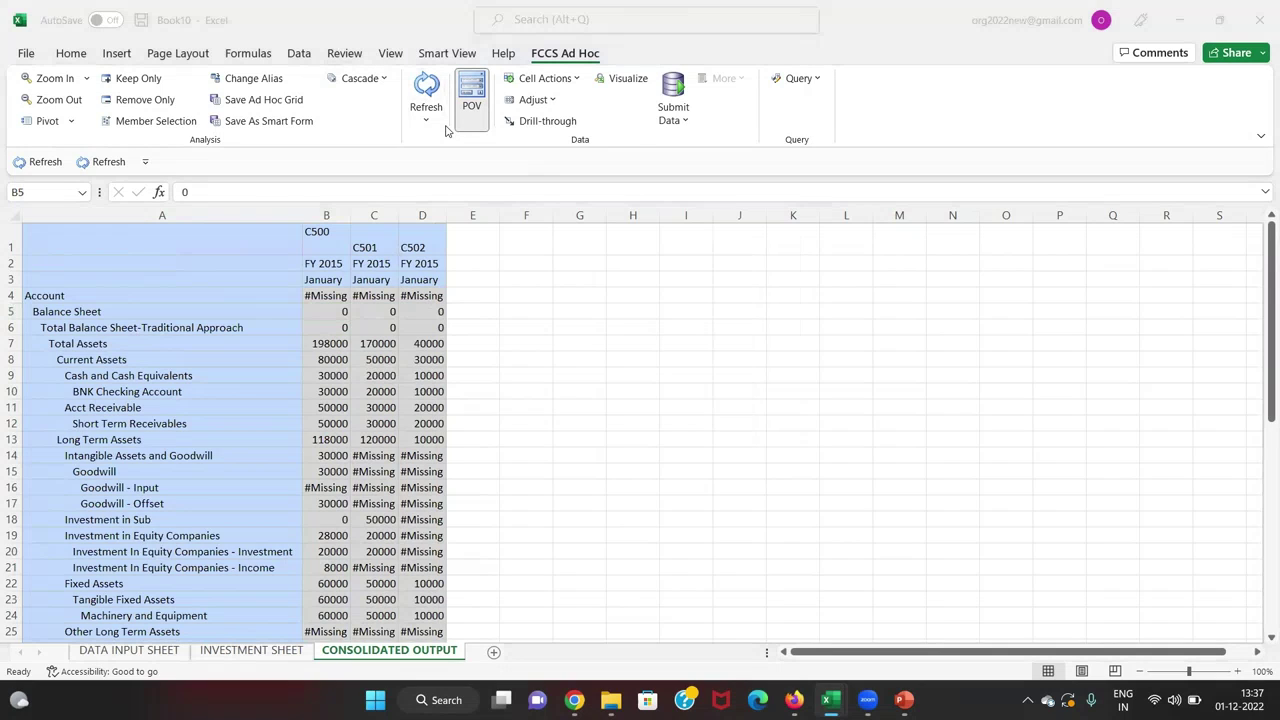